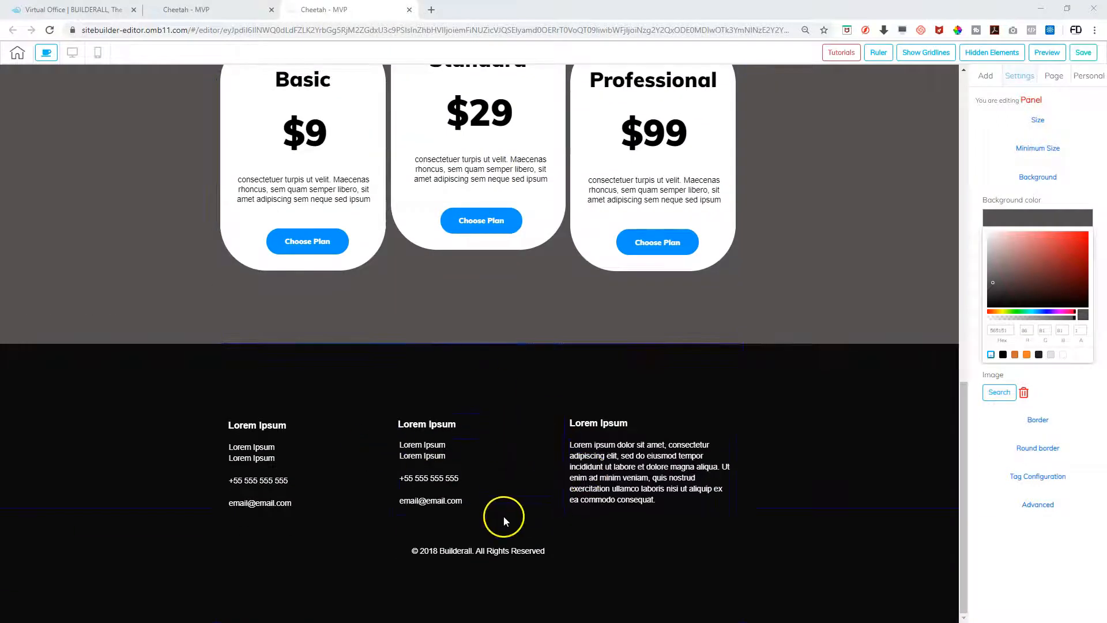
Open the footer copyright line for editing and browse the Formatting Styles and Font Name lists
scroll(571, 308, "up", 2)
scroll(573, 311, "up", 1)
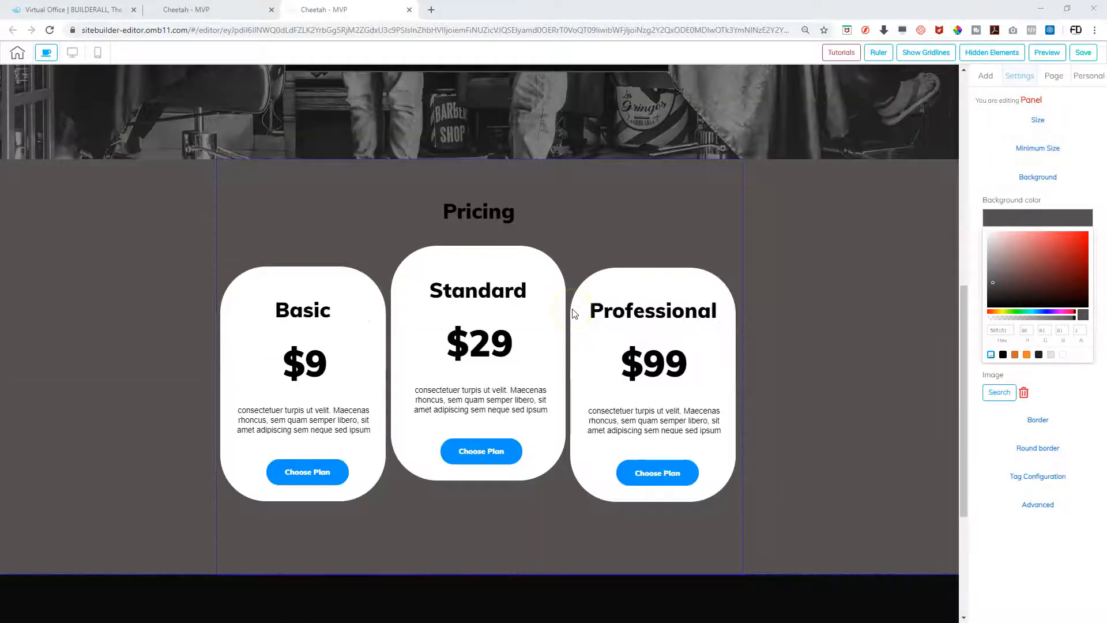
scroll(573, 311, "down", 3)
scroll(573, 312, "up", 4)
scroll(573, 311, "up", 3)
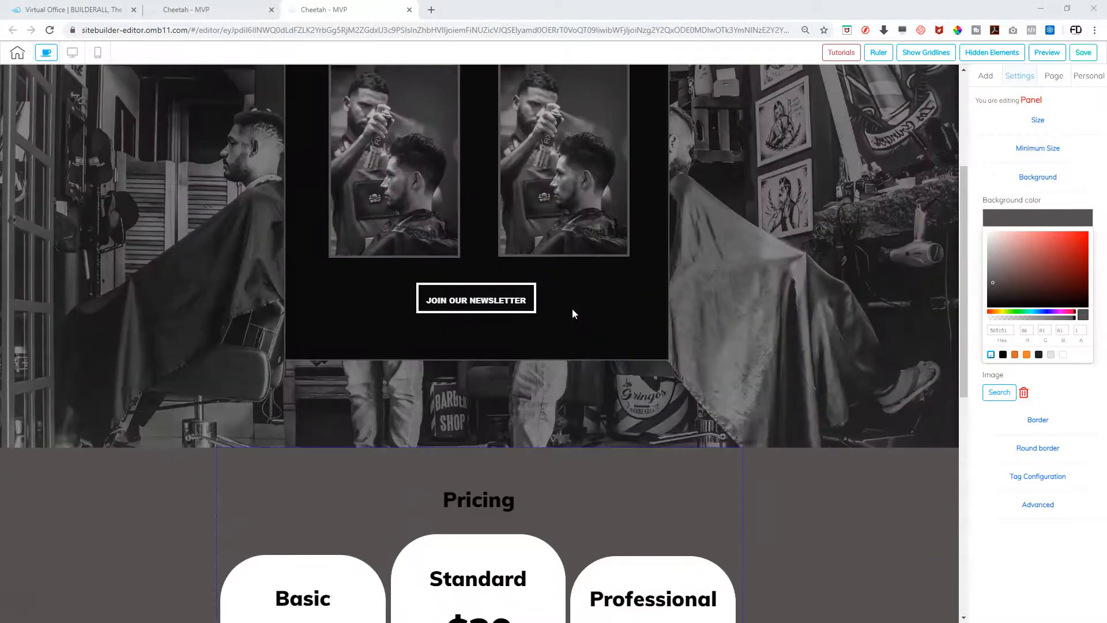
scroll(573, 311, "down", 8)
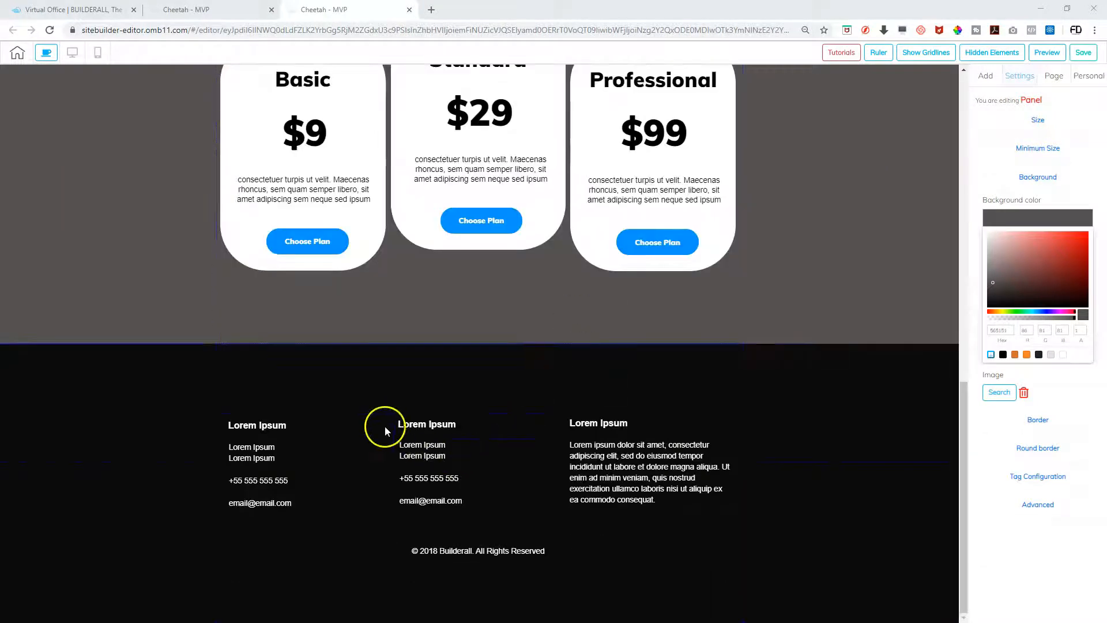
double_click(467, 551)
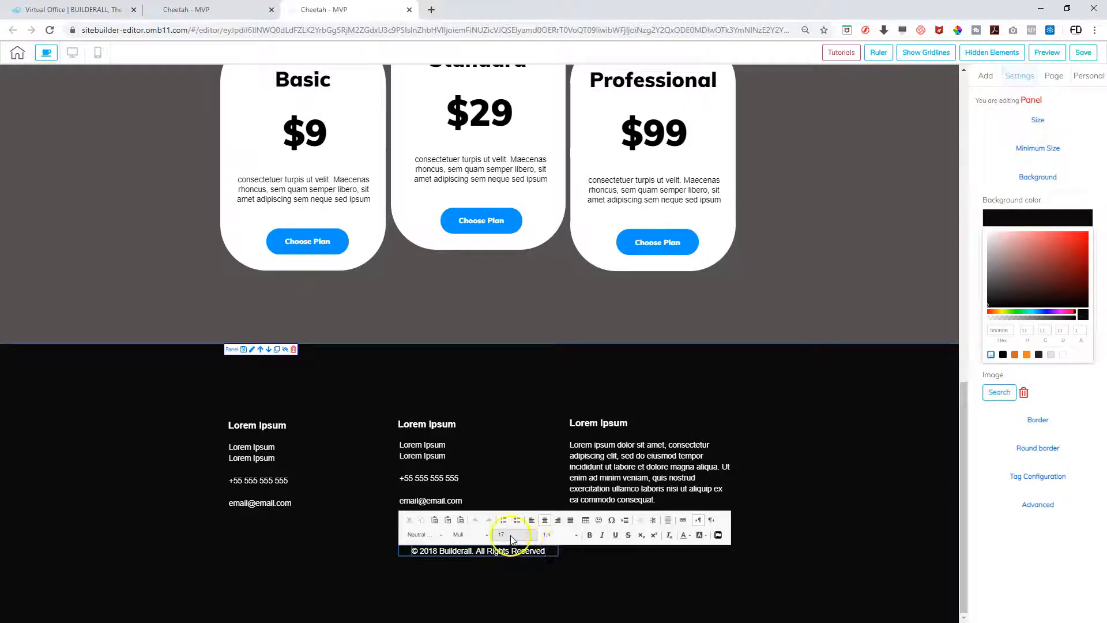
left_click(440, 536)
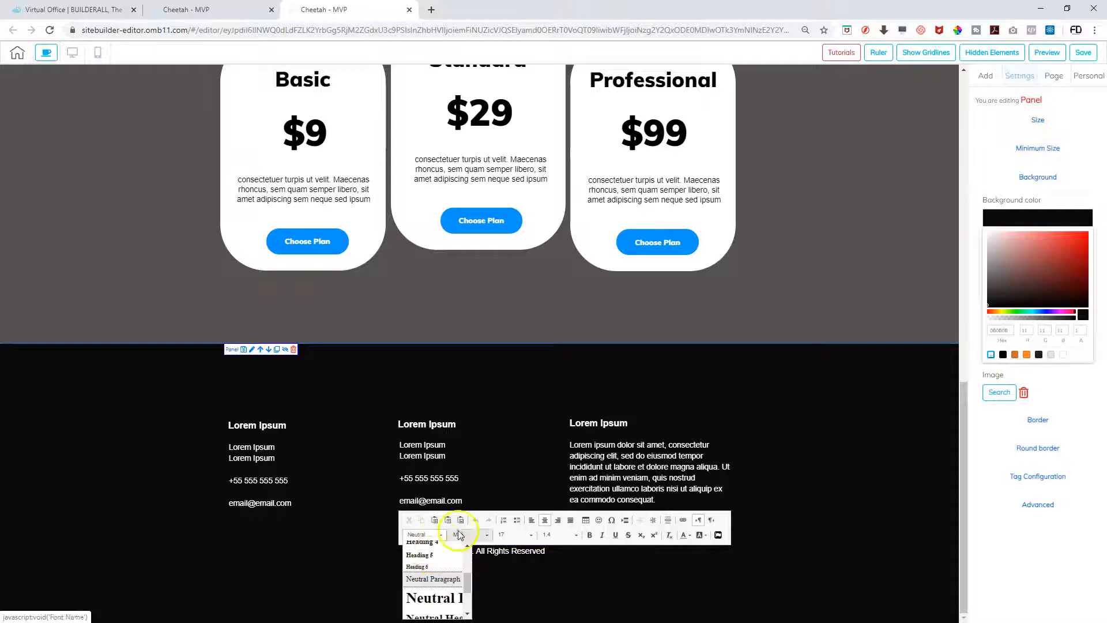
left_click(488, 538)
scroll(486, 561, "down", 3)
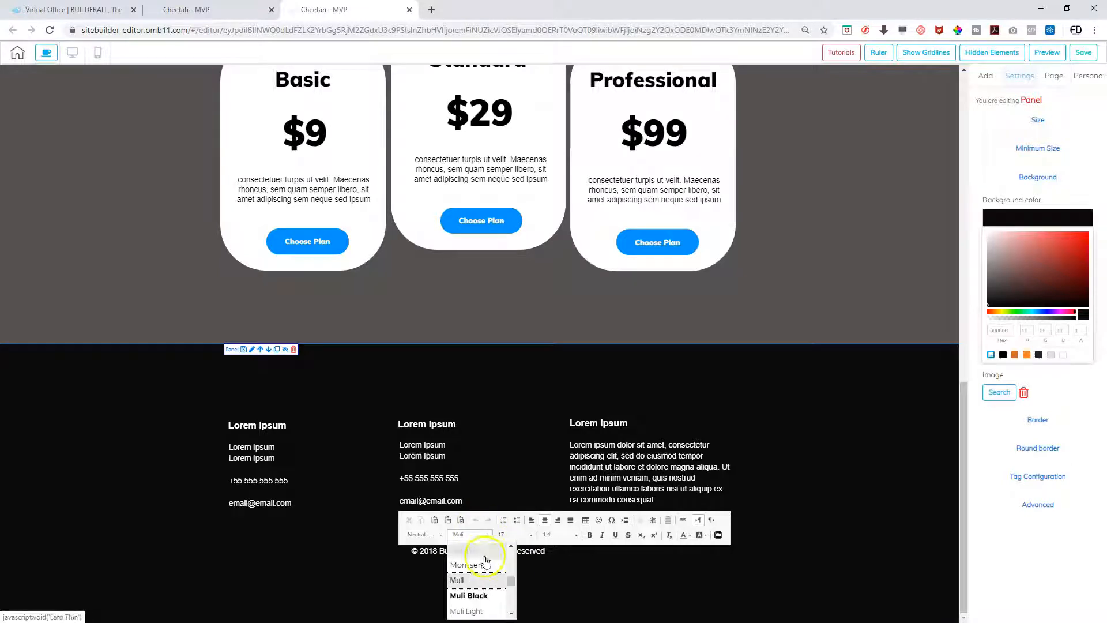
scroll(486, 561, "down", 2)
scroll(486, 561, "up", 5)
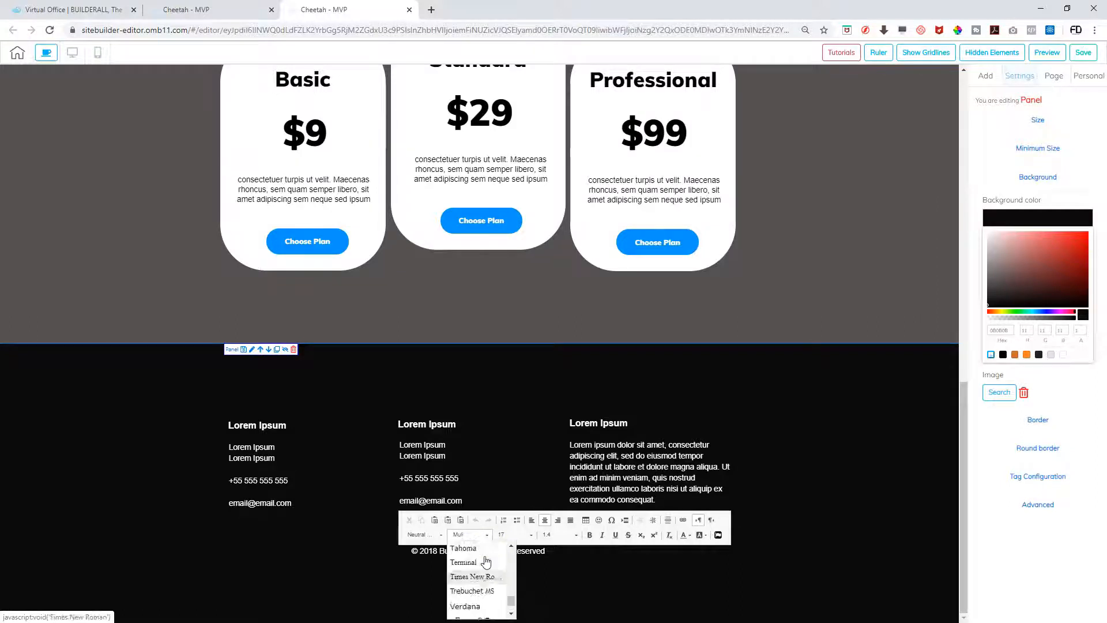
Look through the font size and formatting style lists again, leaving the size at 17
left_click(533, 536)
scroll(521, 580, "down", 2)
scroll(521, 583, "down", 1)
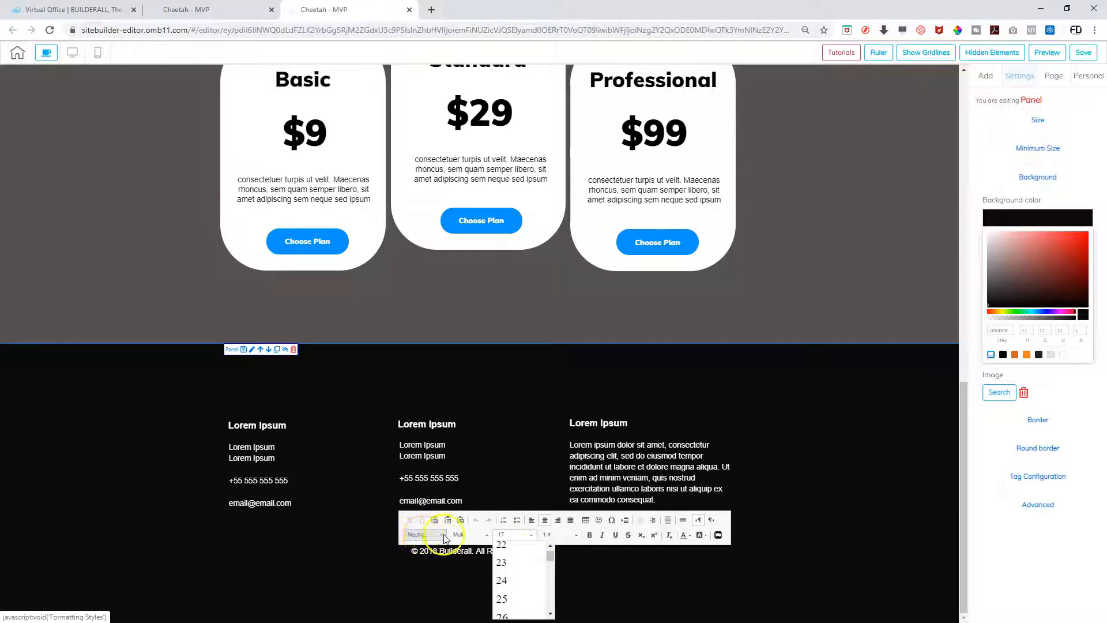
left_click(425, 536)
scroll(438, 564, "up", 3)
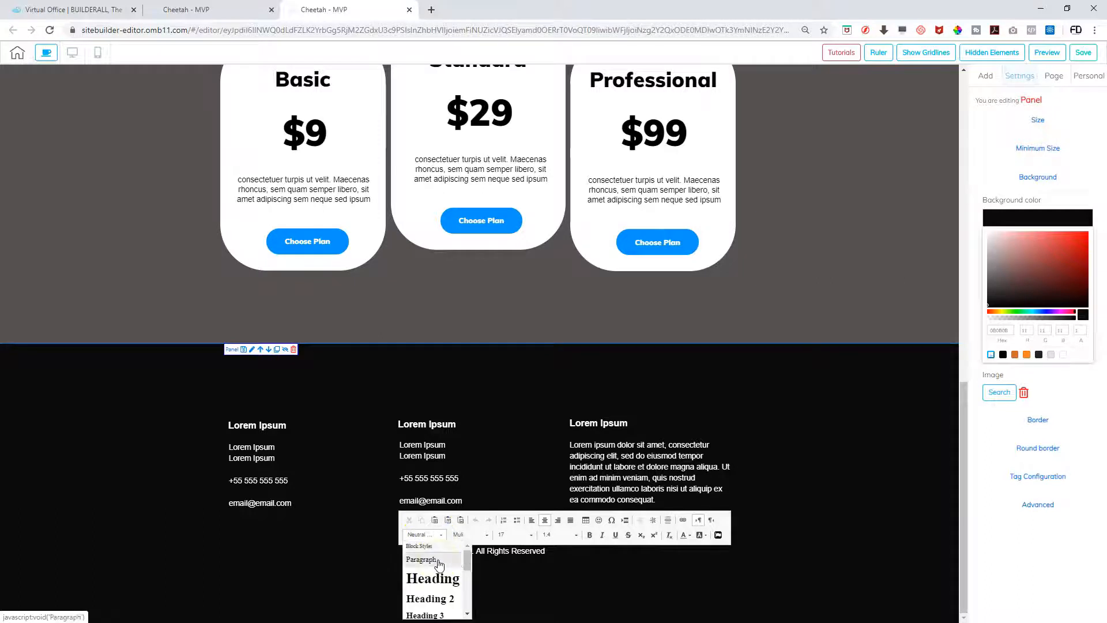
scroll(443, 571, "down", 3)
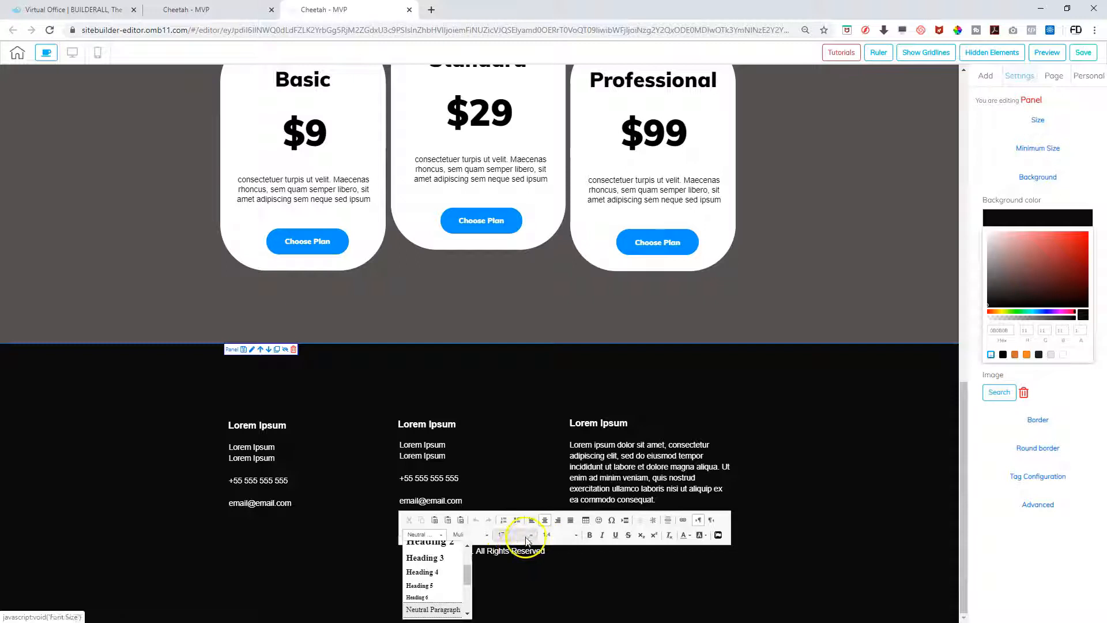
left_click(526, 540)
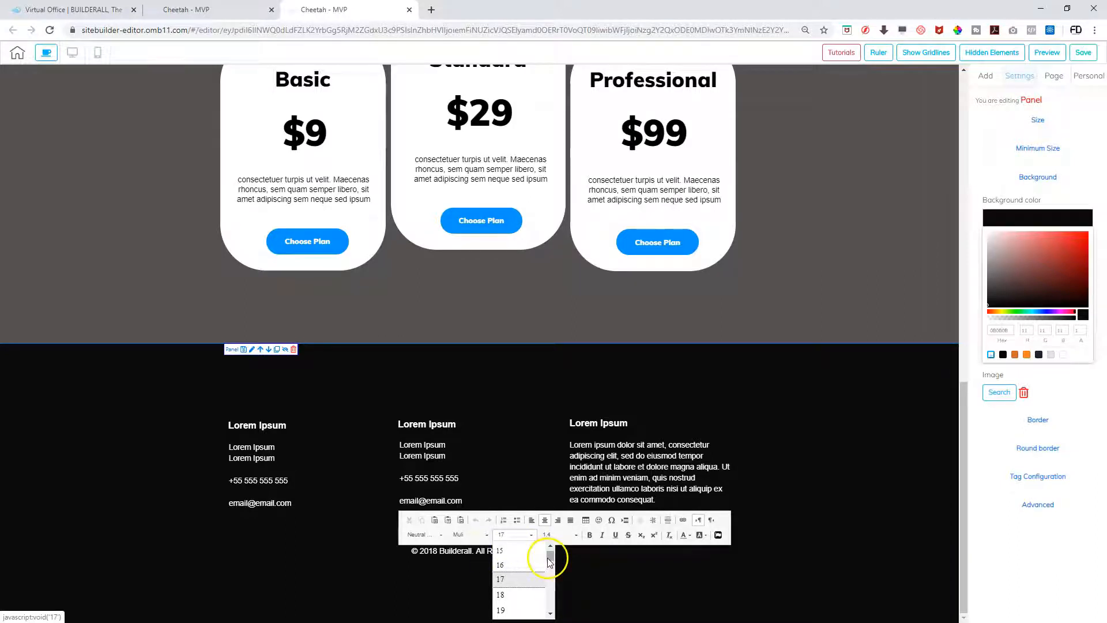
scroll(505, 605, "down", 2)
scroll(506, 599, "down", 2)
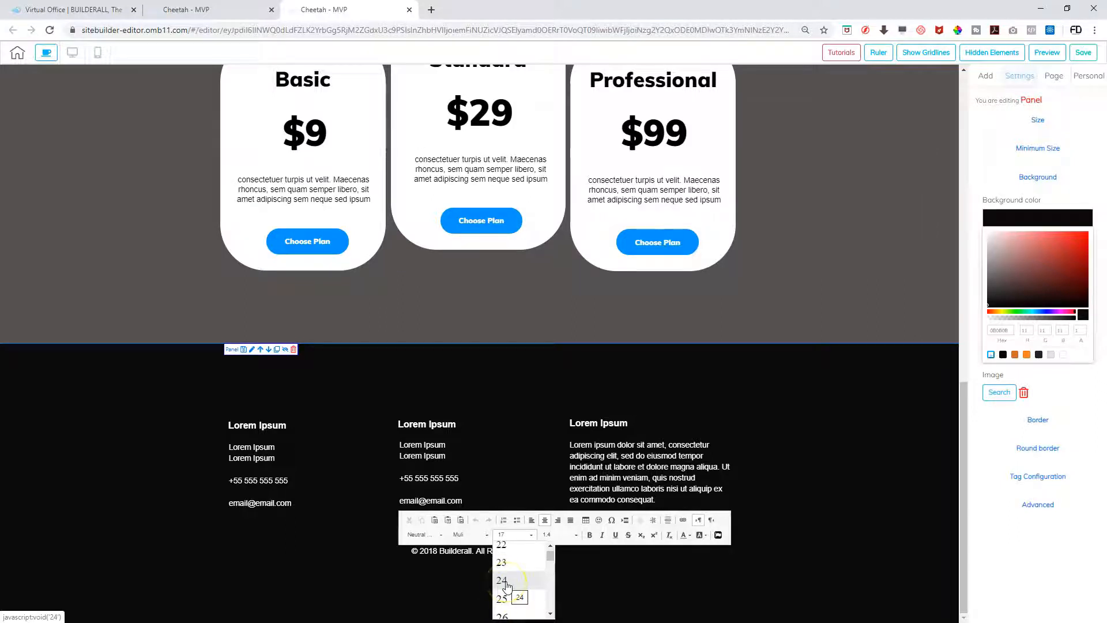
Replace 'Builderall' with 'HANGOUT BARBERSHOP' in the footer copyright text
left_click(478, 553)
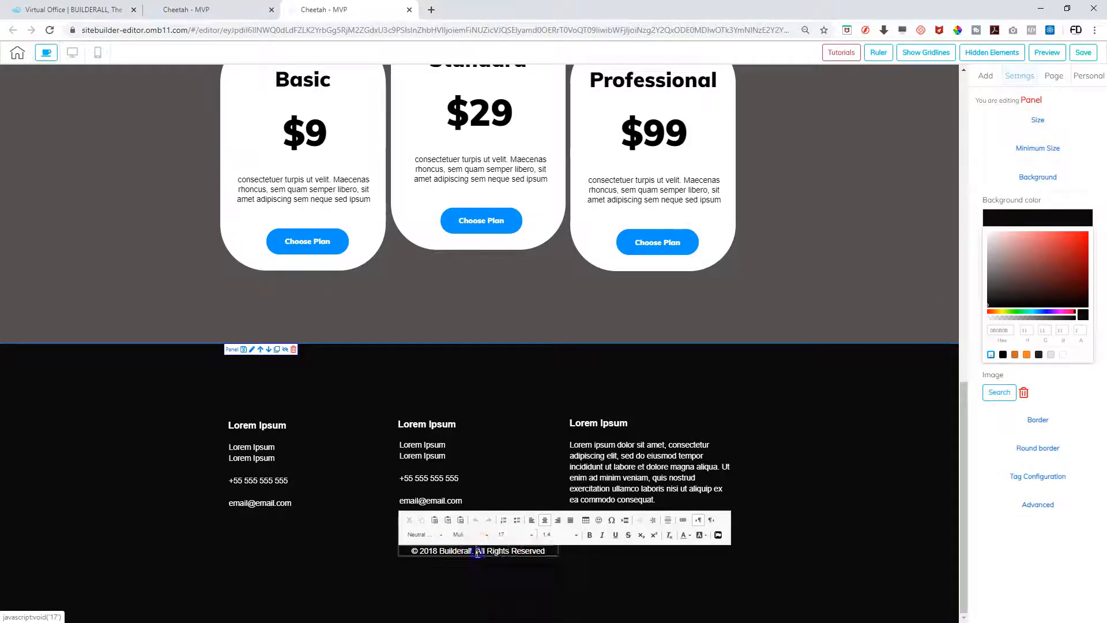
left_click_drag(547, 554, 406, 553)
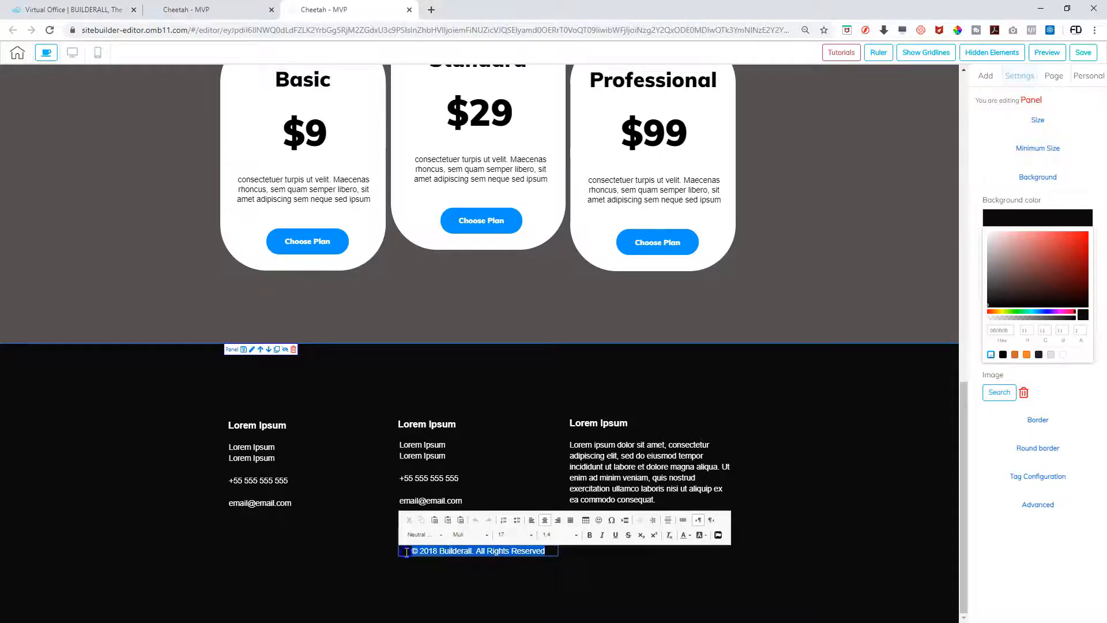
left_click(474, 551)
key("BackSpace")
key("BackSpace")
key("BackSpace")
key("BackSpace")
key("BackSpace")
key("BackSpace")
key("BackSpace")
key("BackSpace")
key("BackSpace")
key("BackSpace")
key("BackSpace")
type("HANGOUT BARBER,")
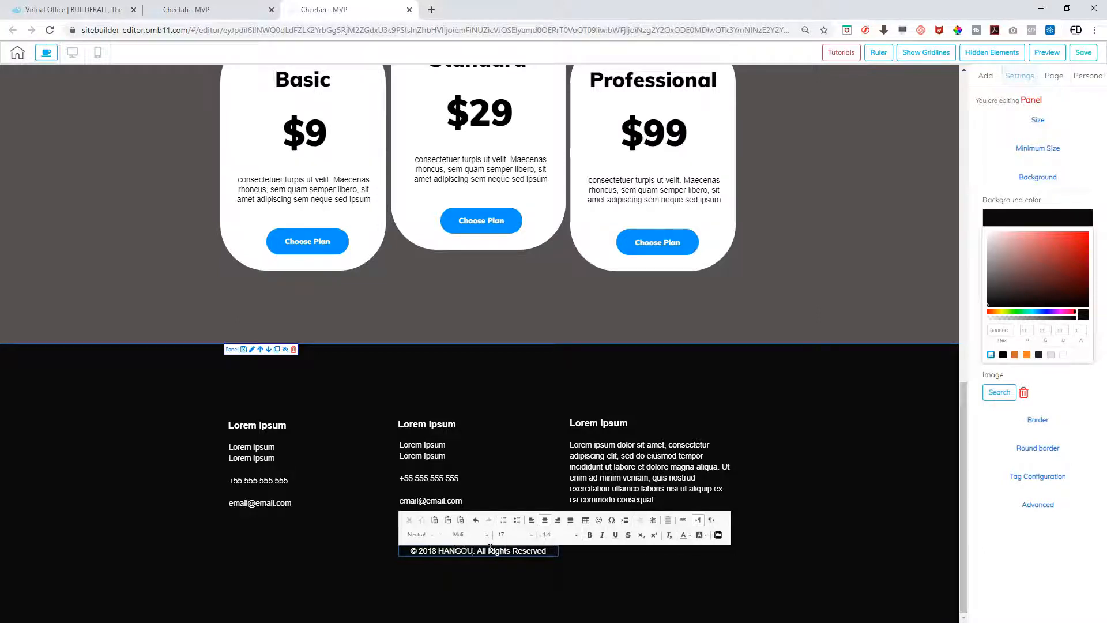
type("SHOP")
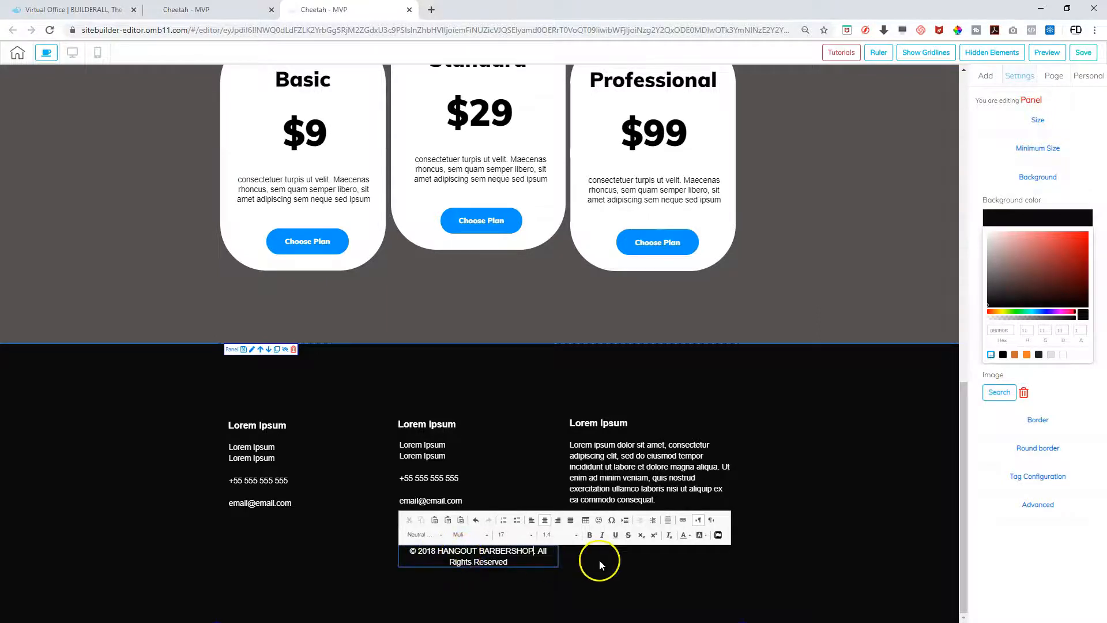
Widen the copyright text box so the line fits on a single row
left_click(568, 566)
left_click(551, 559)
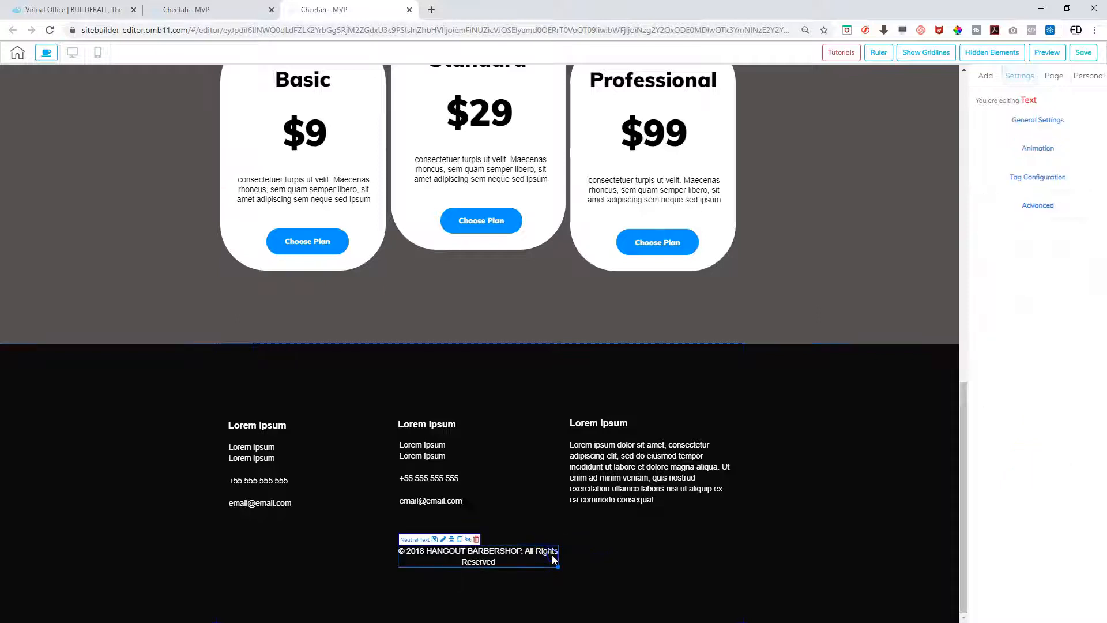
left_click_drag(558, 567, 601, 560)
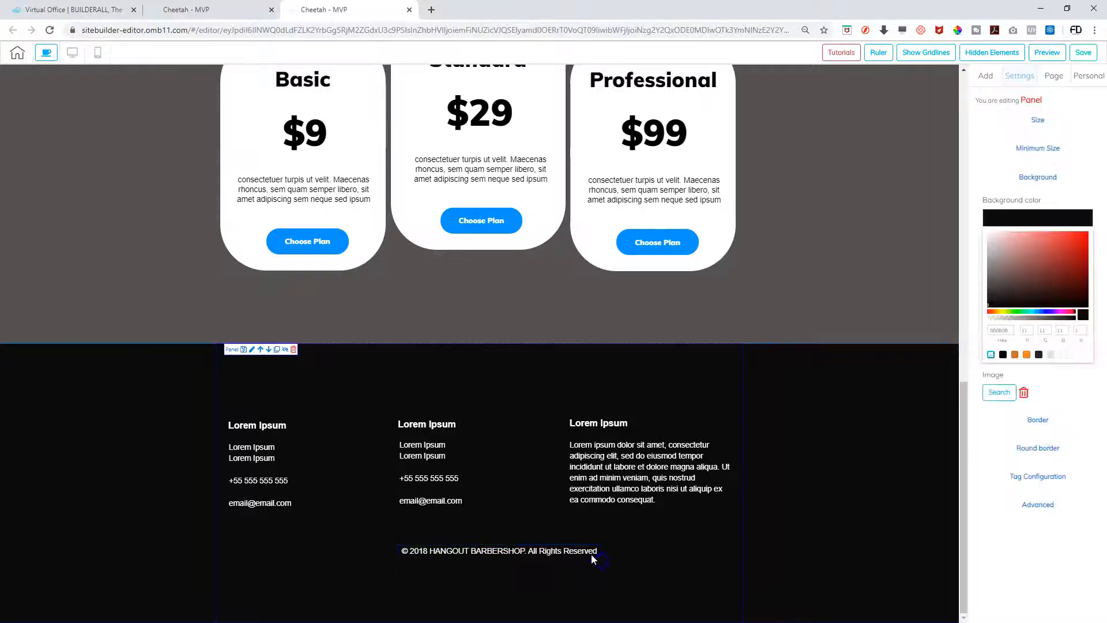
Try centring the copyright text, shift its box slightly left, then try left alignment
double_click(575, 550)
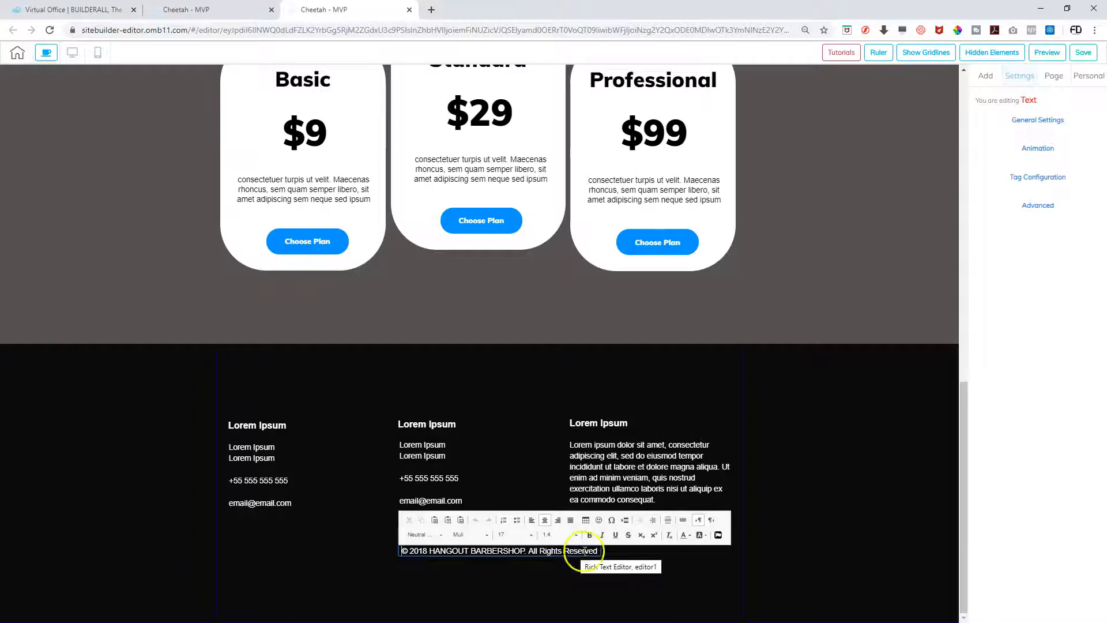
left_click(549, 523)
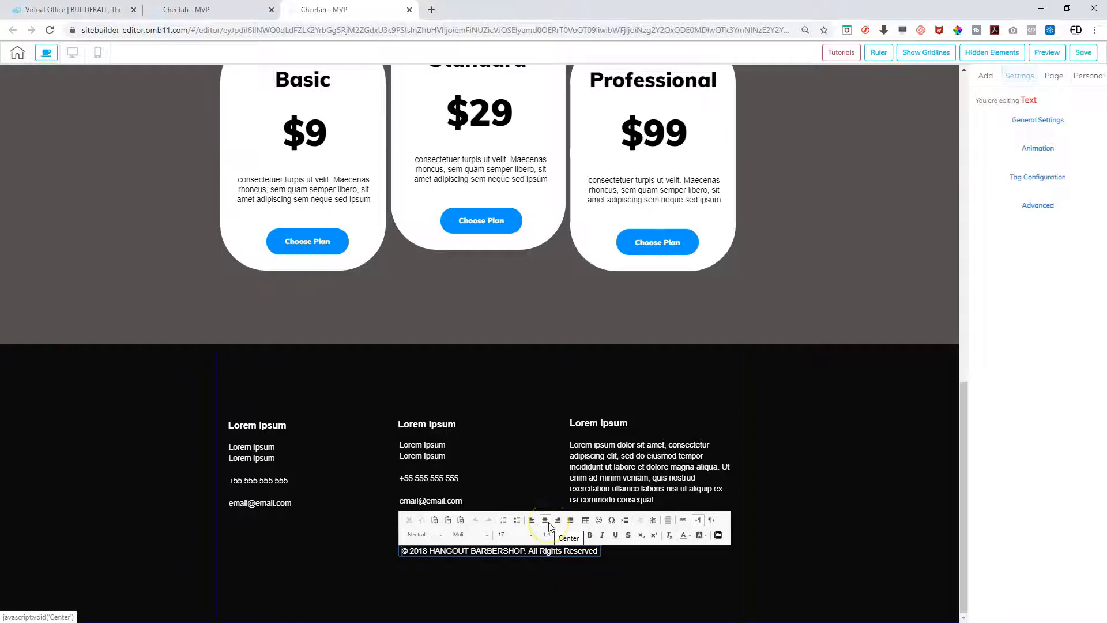
left_click(520, 576)
left_click(510, 555)
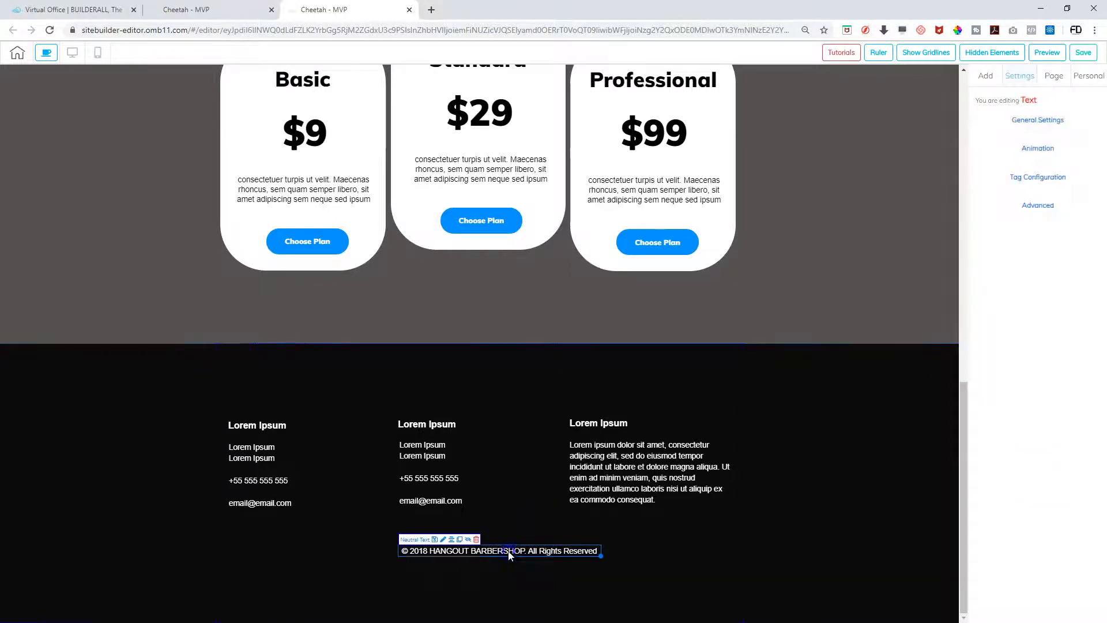
left_click_drag(452, 548, 430, 369)
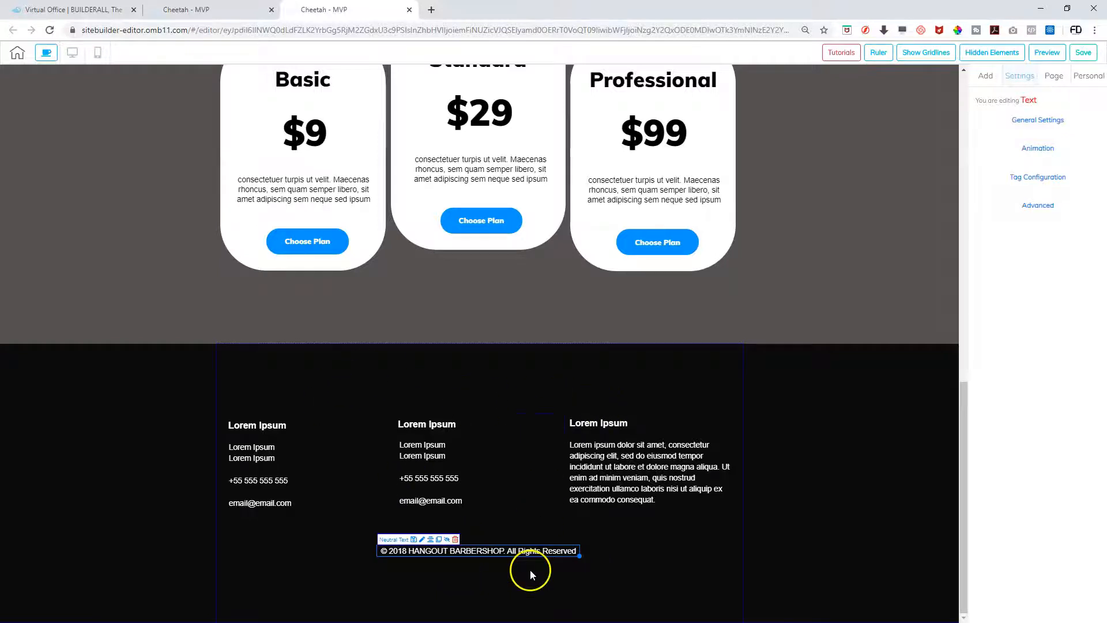
double_click(564, 552)
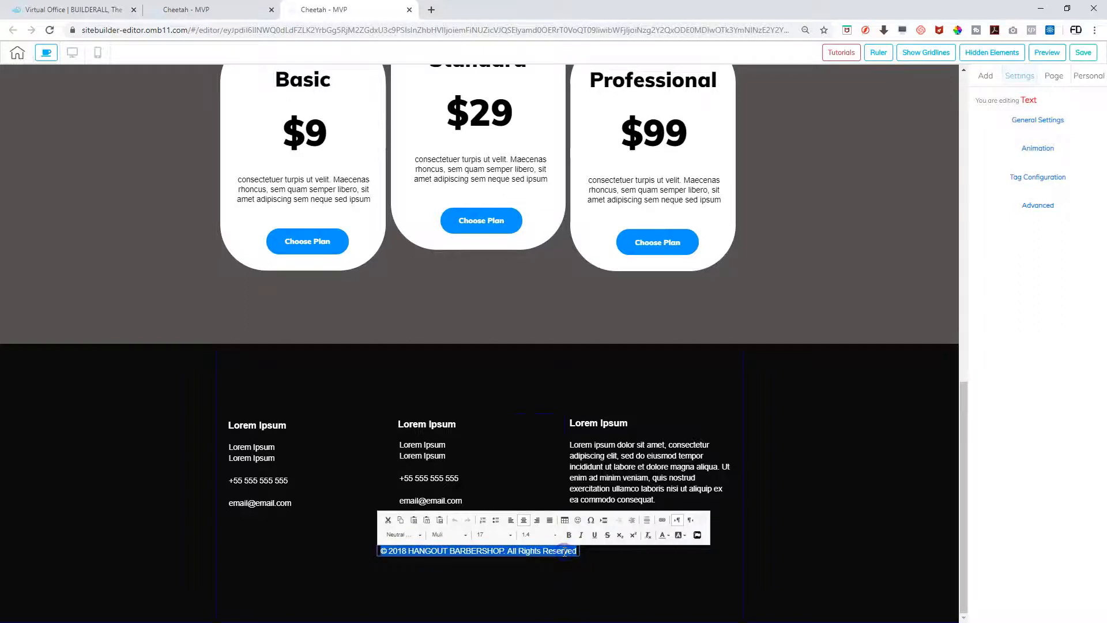
left_click(511, 520)
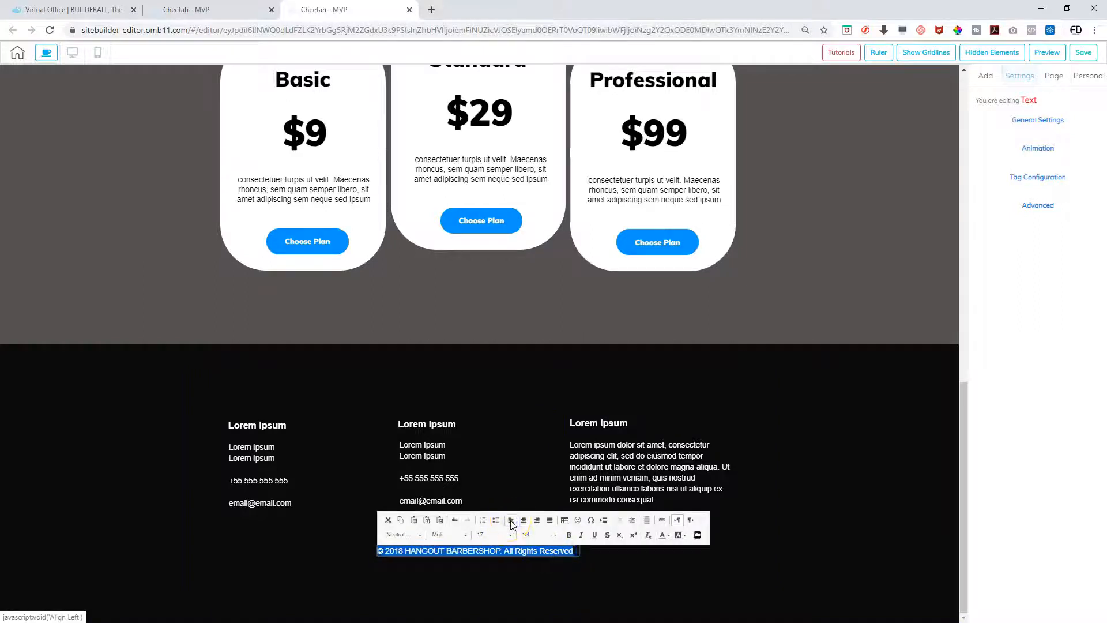
left_click(511, 573)
Highlight the entire copyright line and centre-align it
left_click(569, 557)
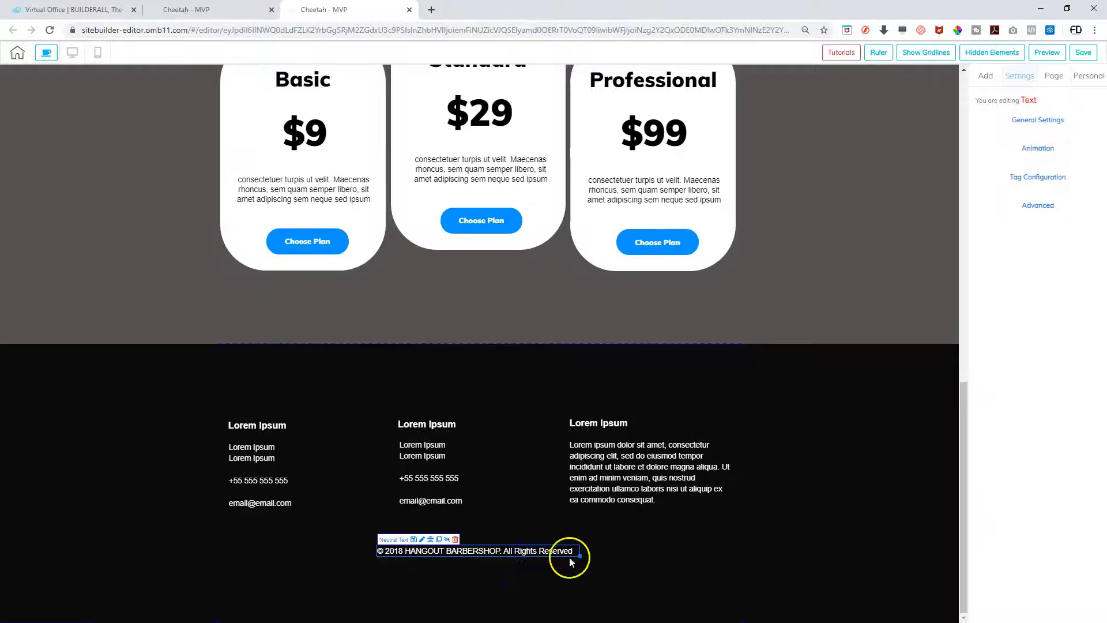
left_click(598, 558)
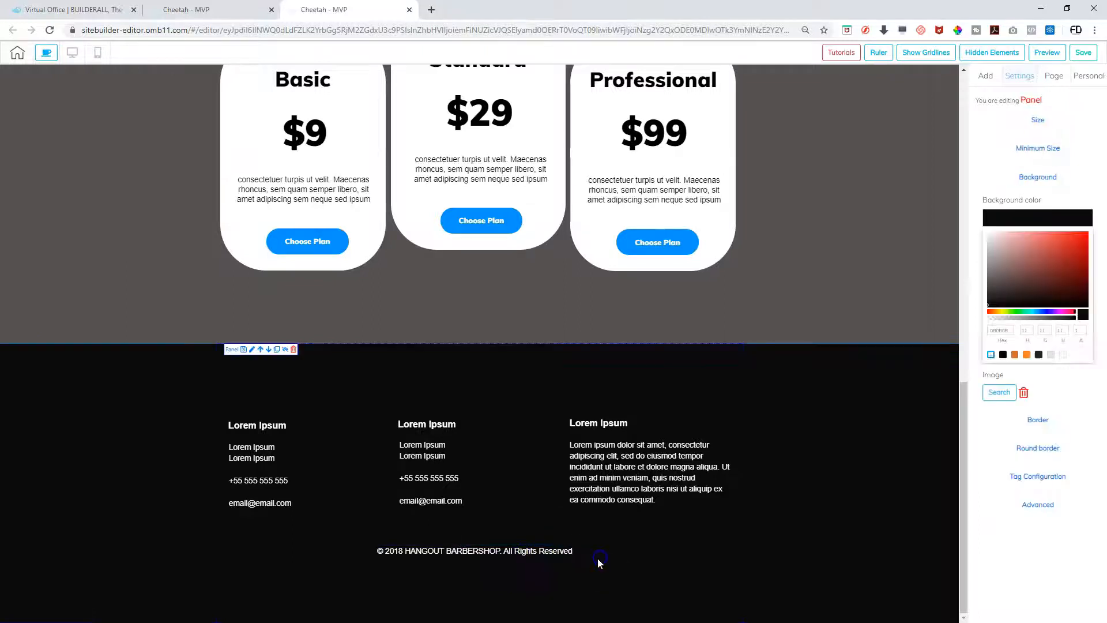
left_click(521, 553)
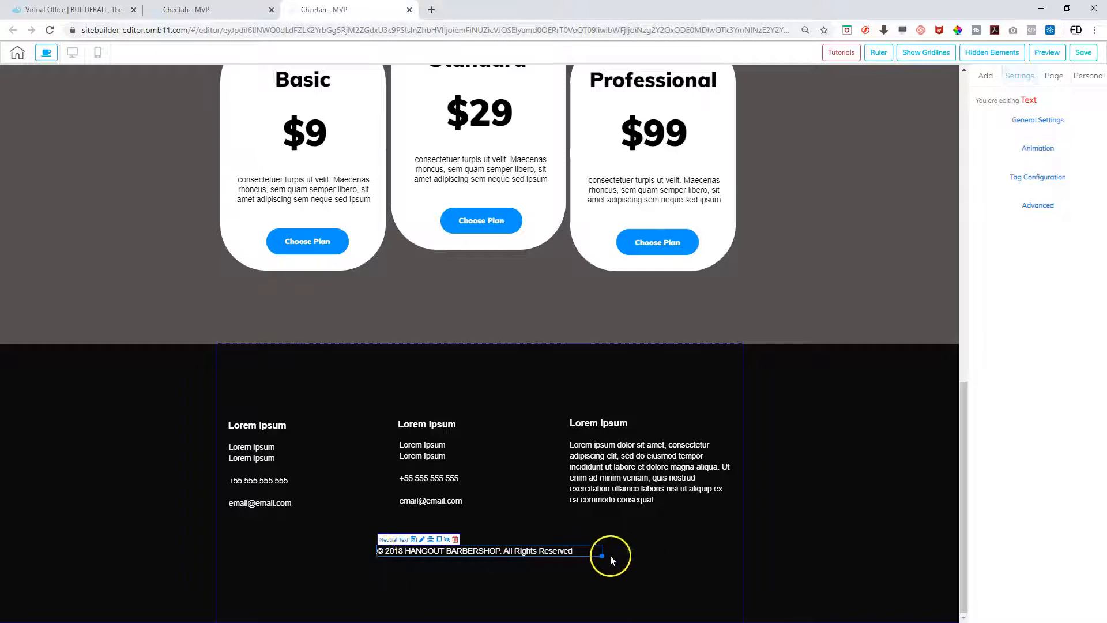
double_click(572, 551)
left_click_drag(572, 551, 375, 560)
left_click(523, 520)
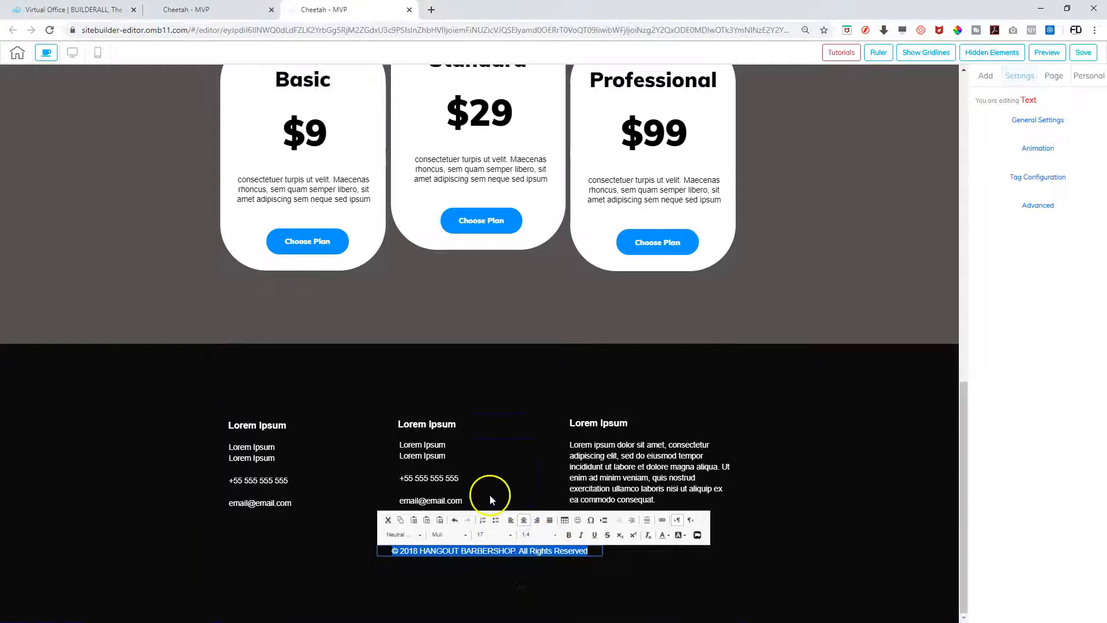
left_click(487, 576)
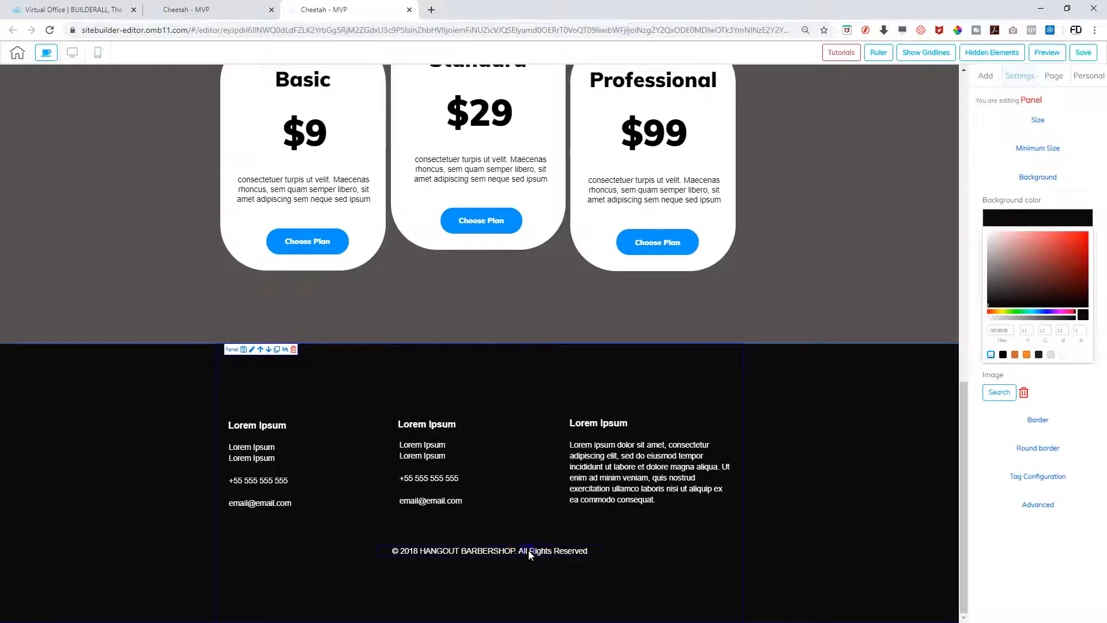
left_click(528, 550)
Save the barbershop site, choose 'Not now!' to skip publishing, and scroll through the page
scroll(791, 486, "up", 1)
scroll(791, 486, "up", 10)
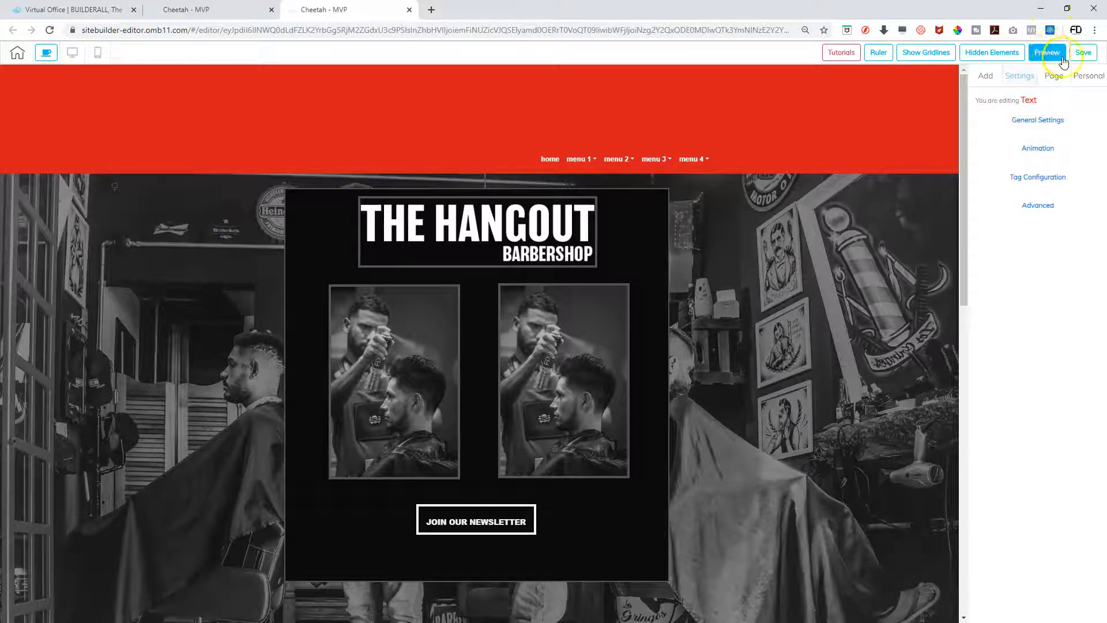
left_click(1082, 54)
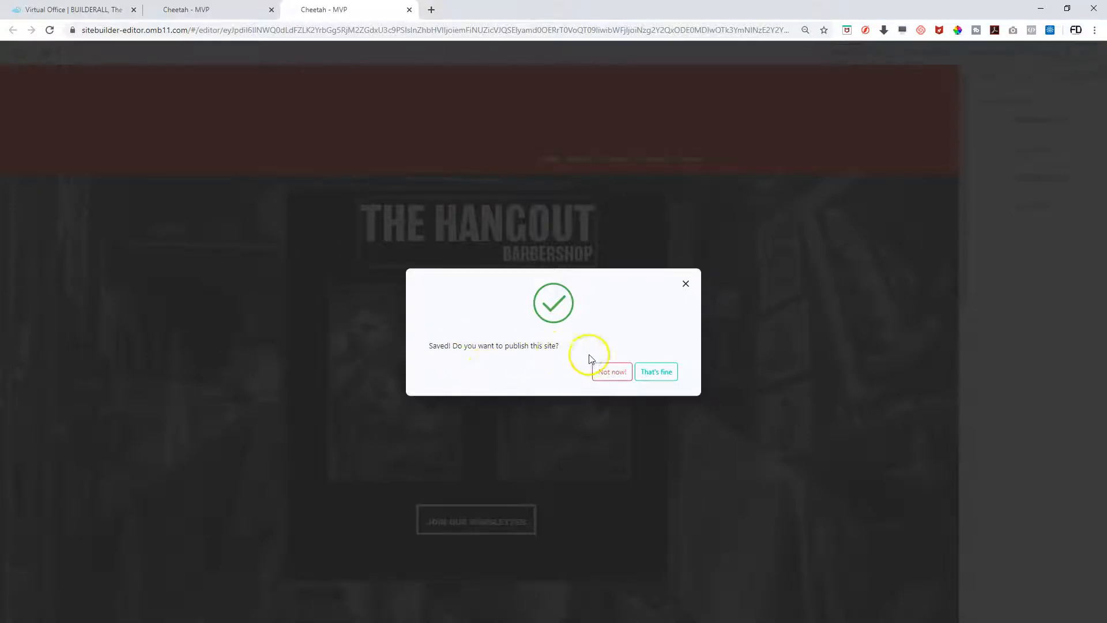
left_click(618, 375)
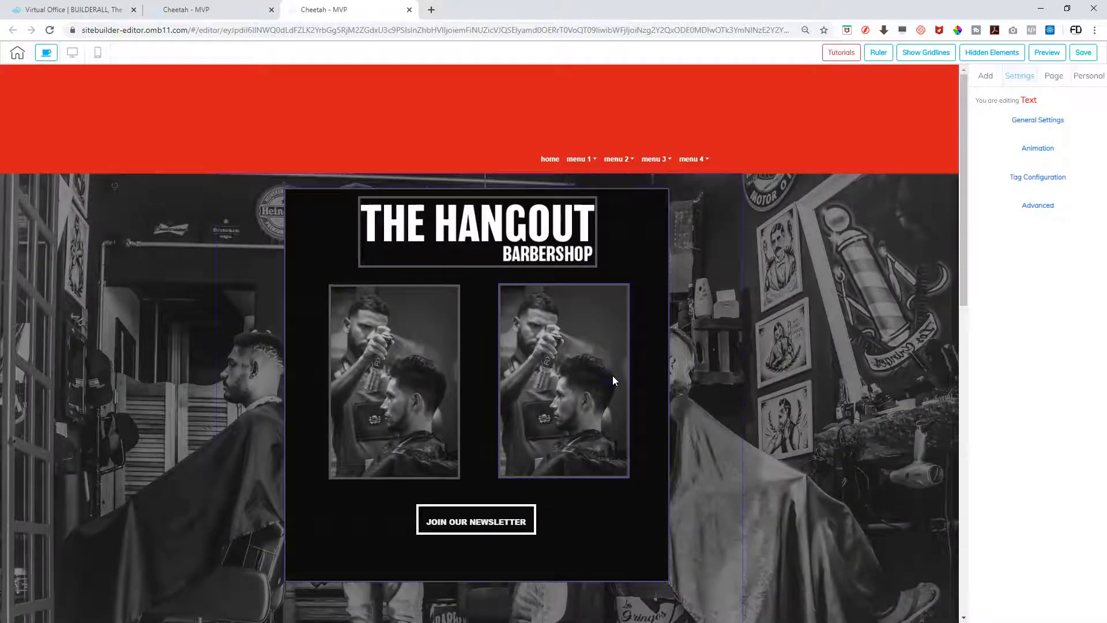
scroll(703, 292, "down", 7)
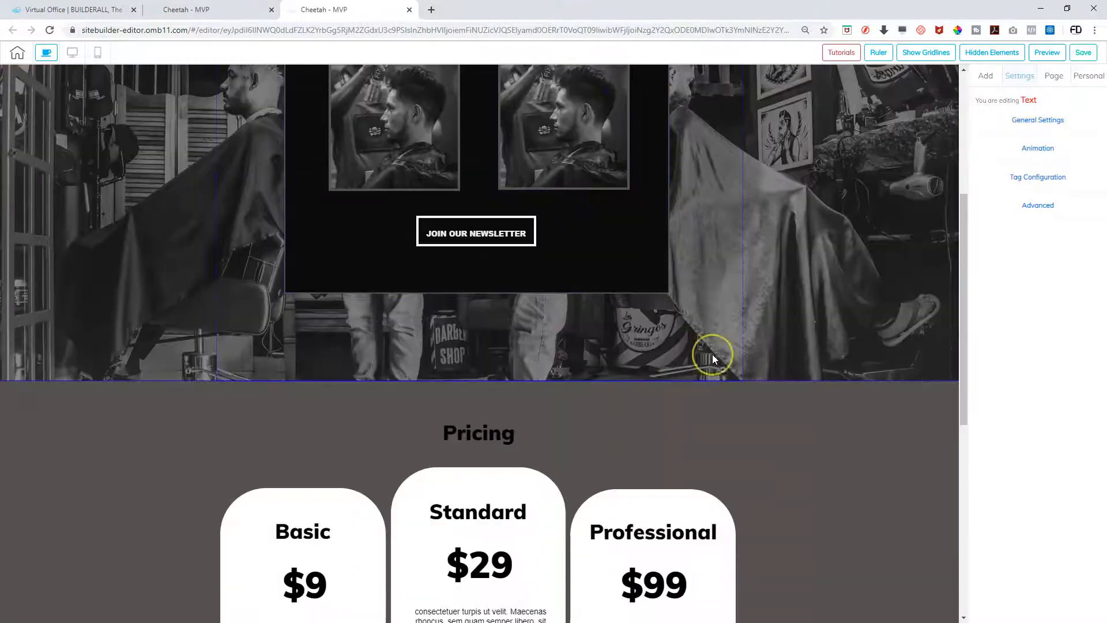
scroll(713, 358, "down", 5)
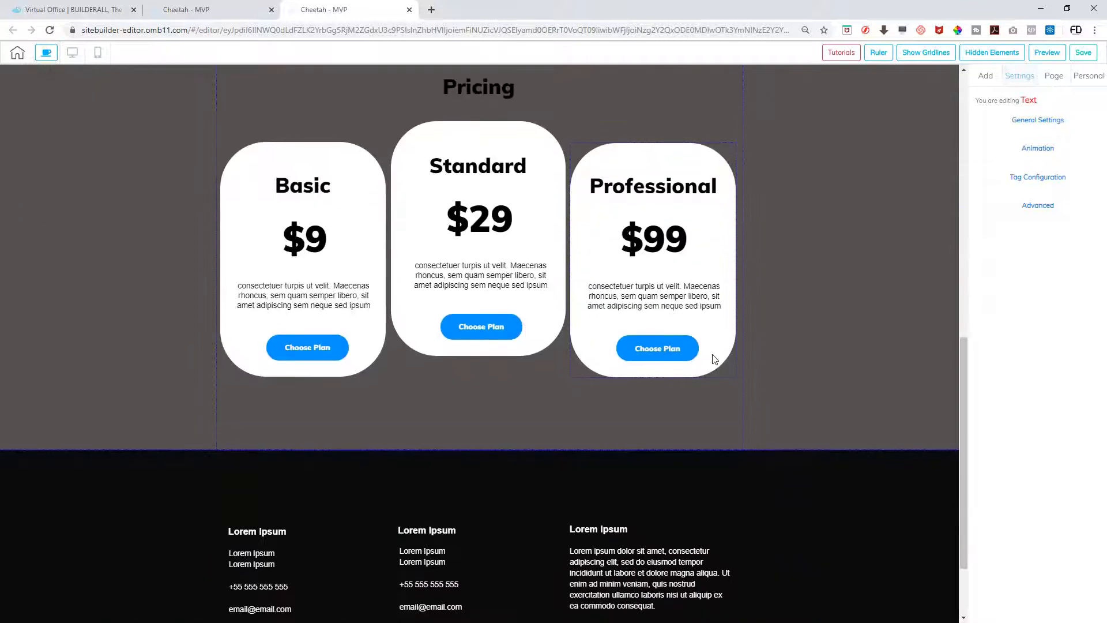
scroll(713, 358, "up", 12)
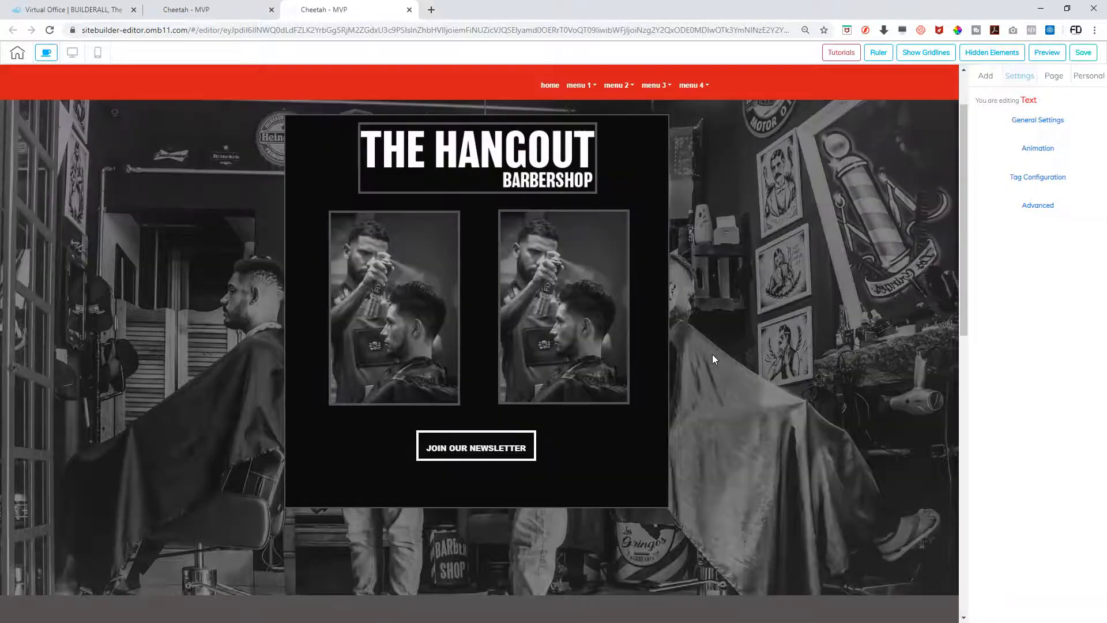
Preview the page, scrolling up and down to see the red header scroll away, then return to editing
left_click(1046, 51)
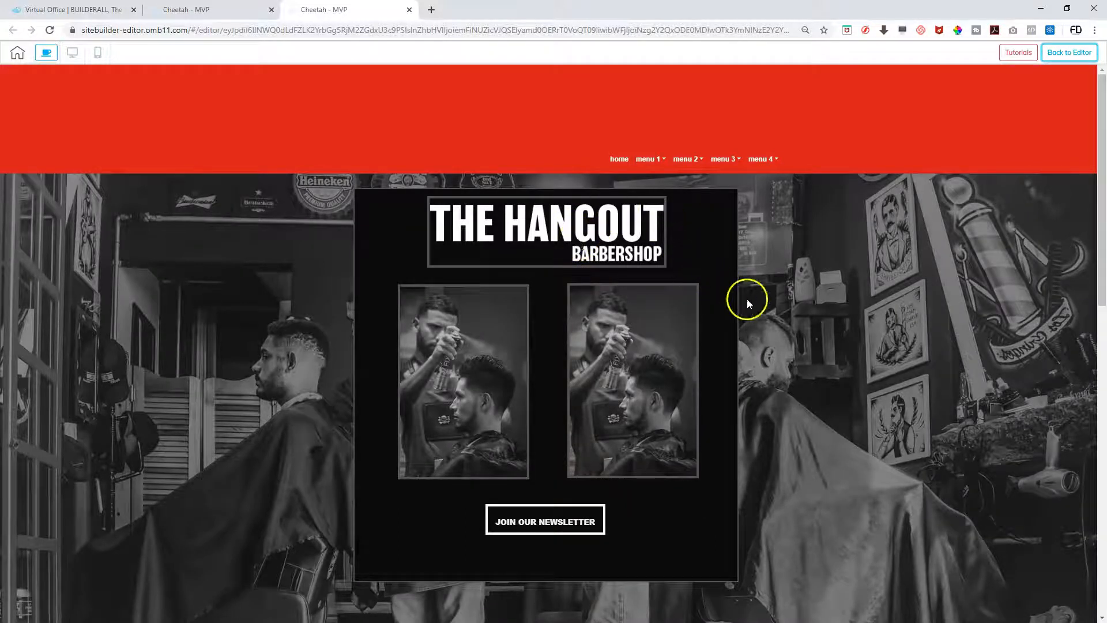
scroll(756, 225, "down", 10)
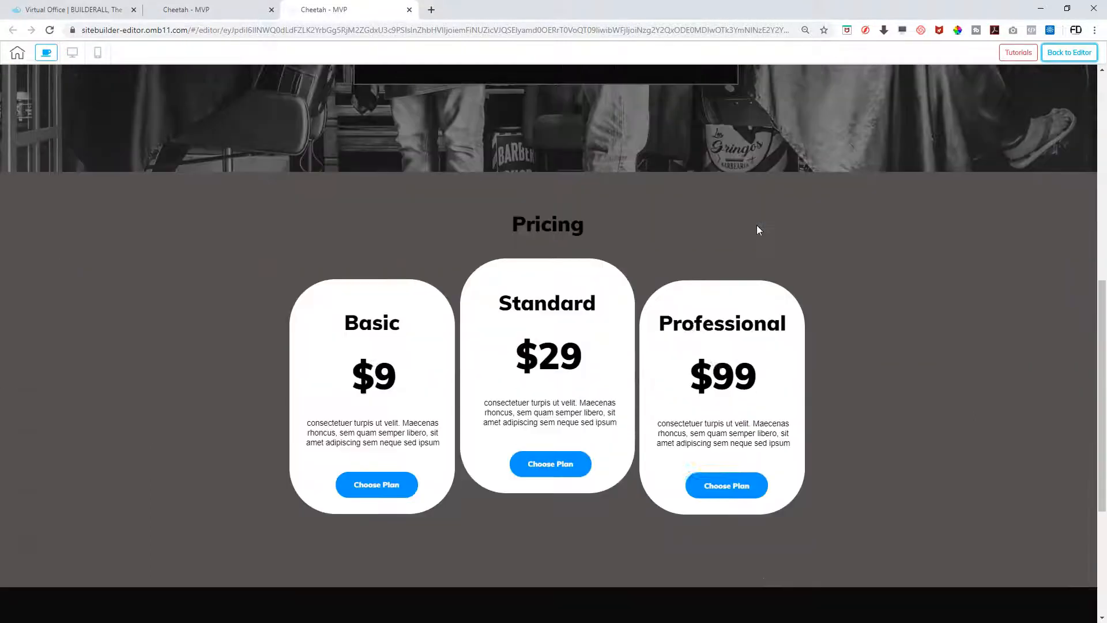
scroll(759, 230, "up", 10)
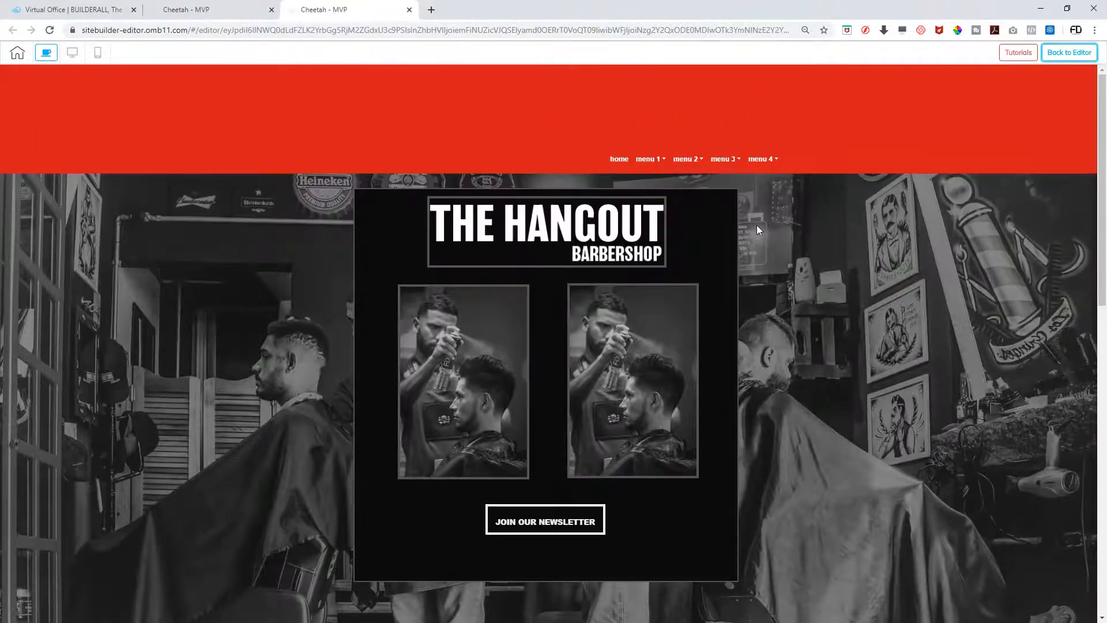
scroll(759, 229, "down", 4)
scroll(757, 229, "down", 1)
scroll(758, 229, "up", 5)
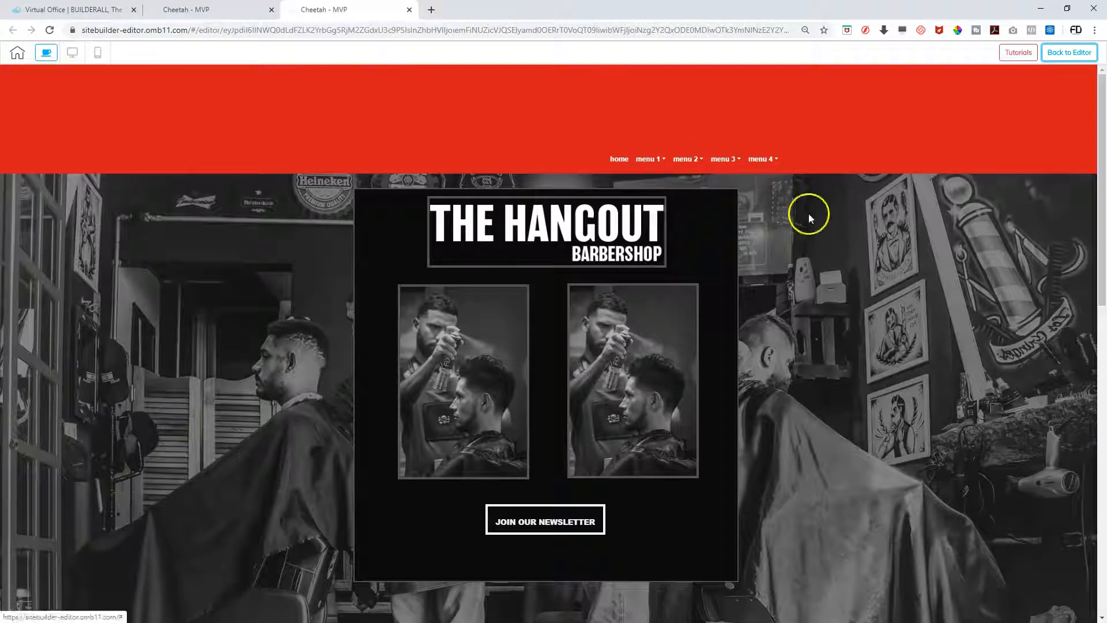
scroll(837, 298, "down", 1)
scroll(837, 298, "down", 10)
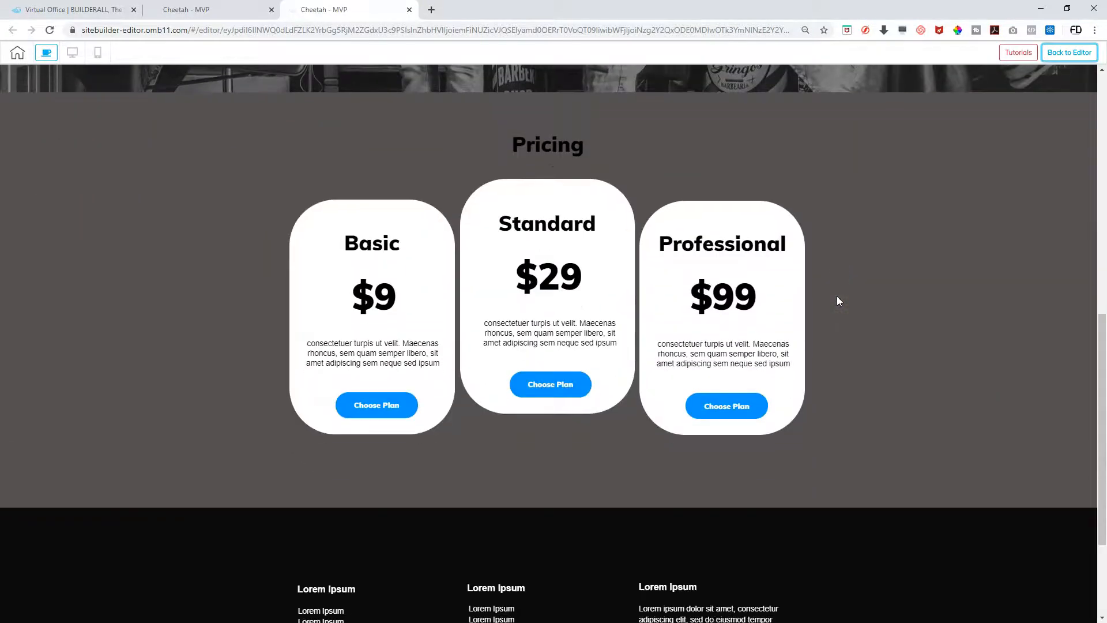
scroll(837, 301, "up", 12)
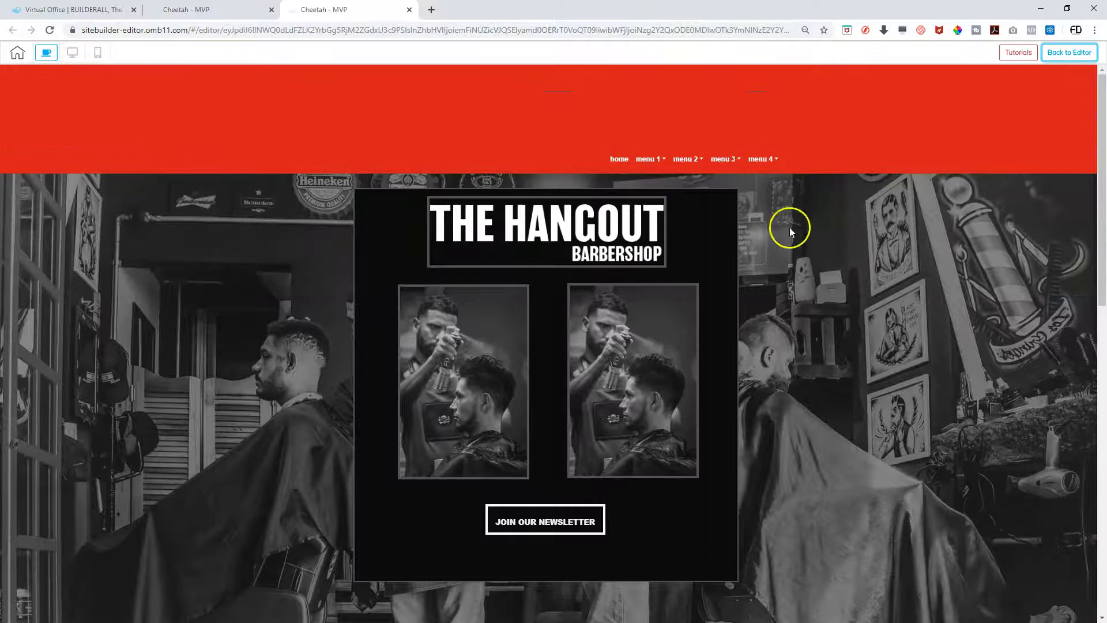
scroll(789, 303, "down", 5)
scroll(789, 303, "down", 5)
scroll(796, 333, "up", 3)
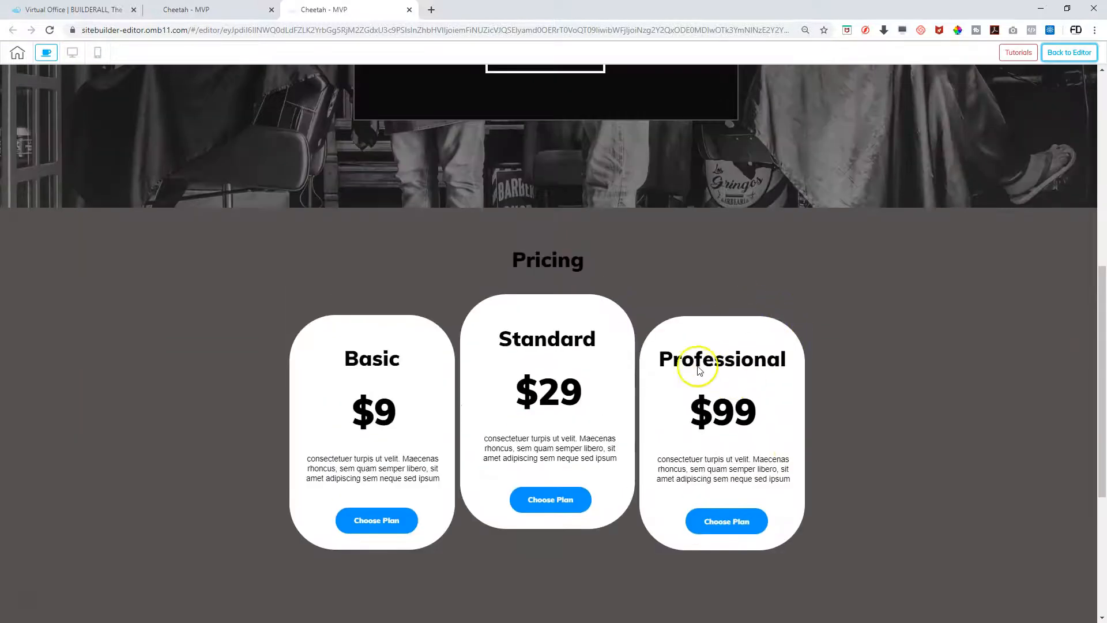
scroll(670, 300, "up", 10)
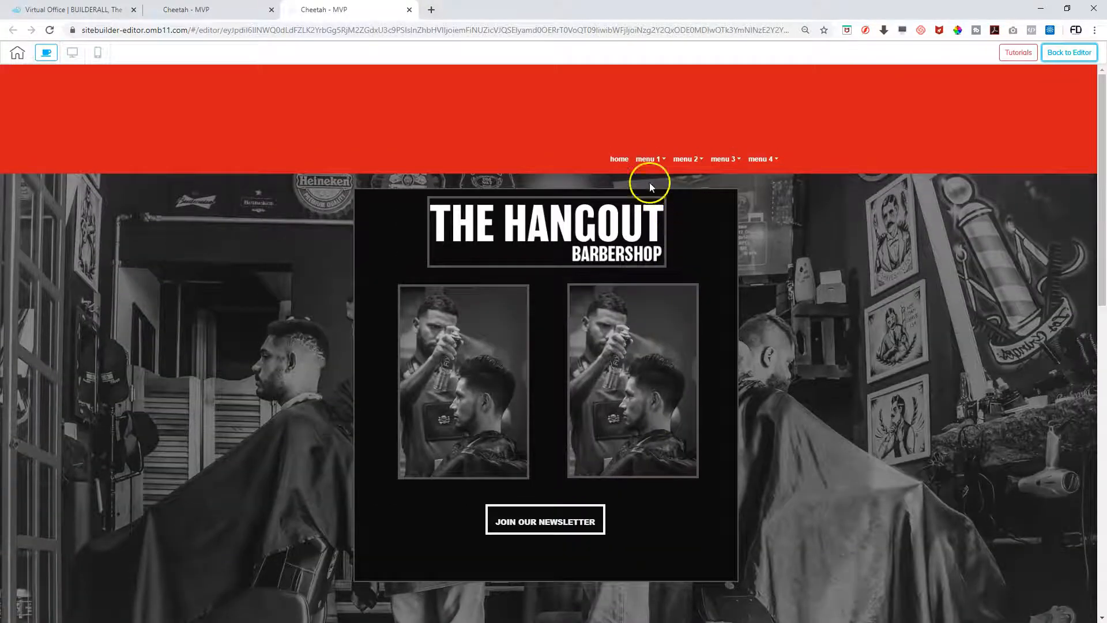
left_click(1067, 53)
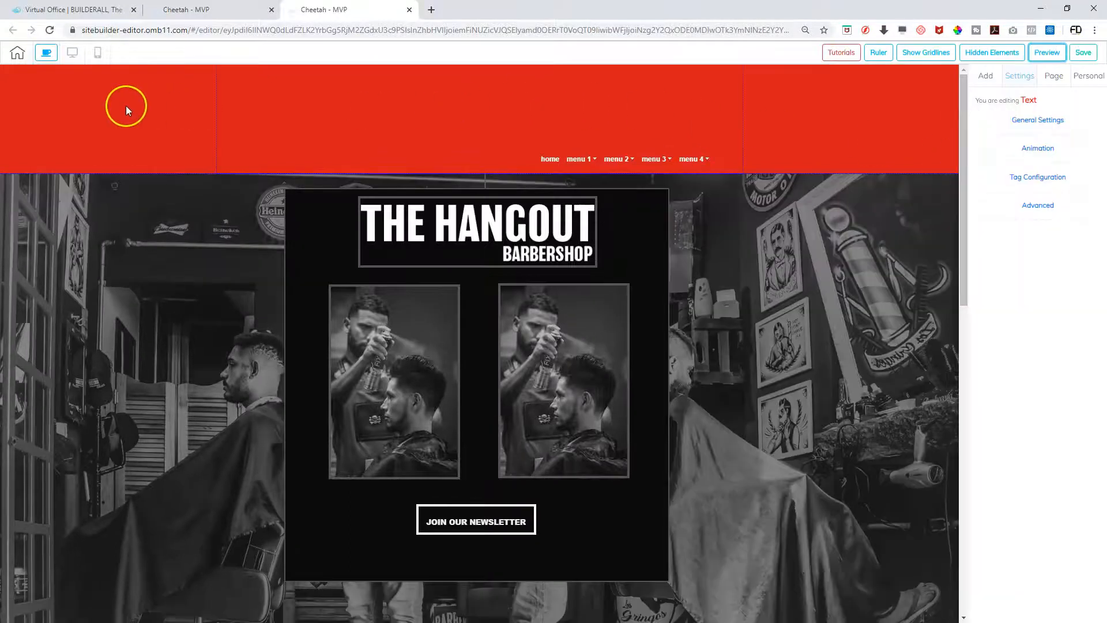
Turn on Sticky Header for the red header panel in its Advanced settings
left_click(128, 111)
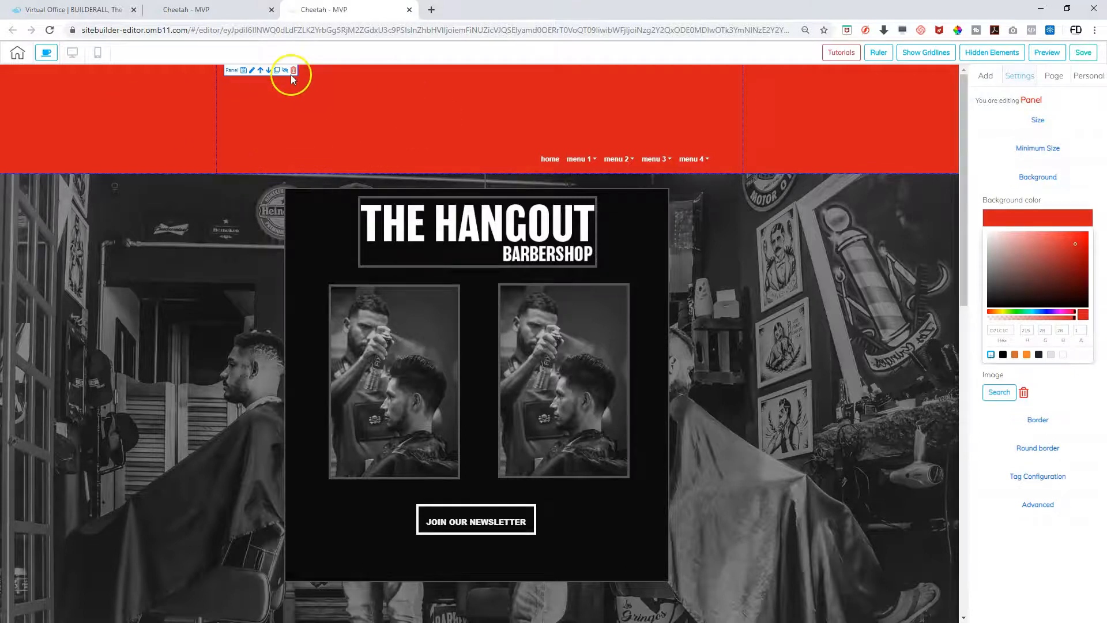
left_click(1040, 180)
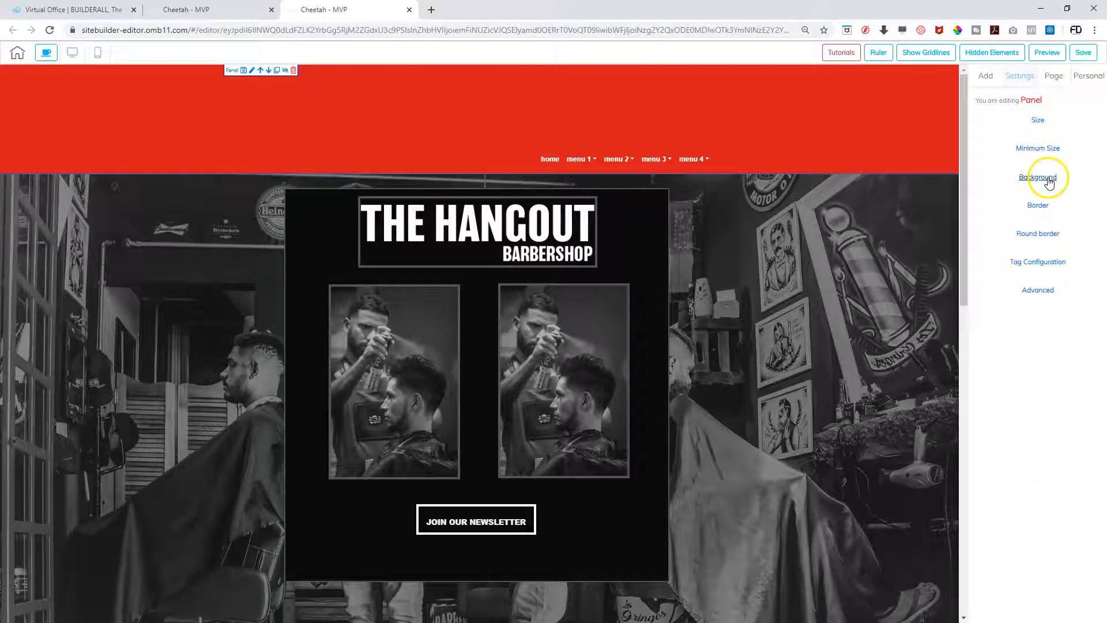
left_click(1038, 291)
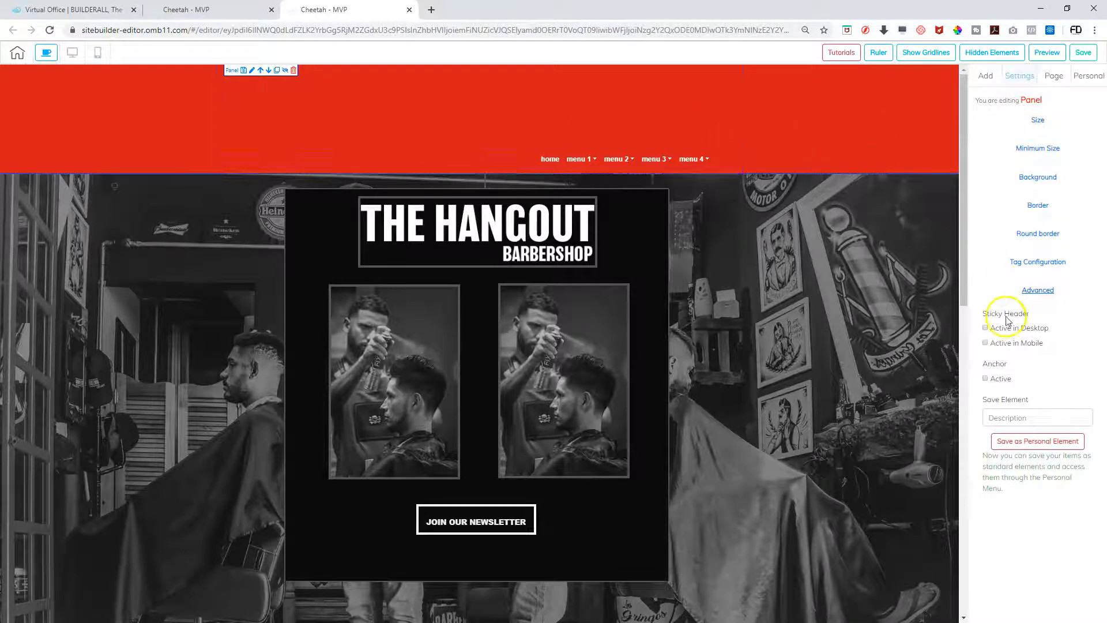
left_click(985, 328)
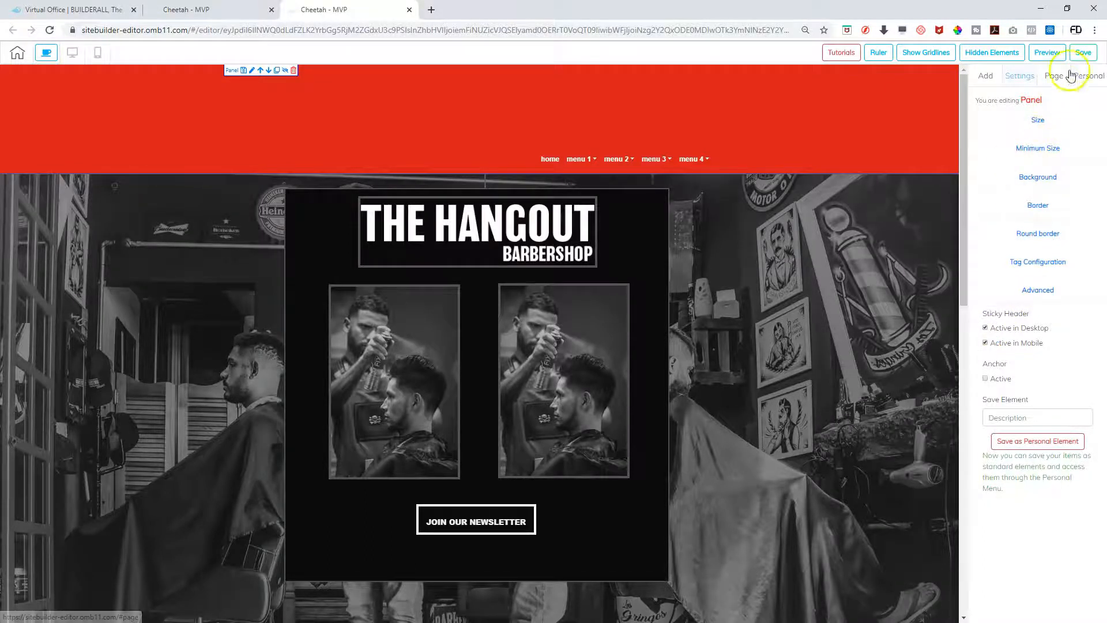
Save the site without publishing and open the preview
left_click(1080, 54)
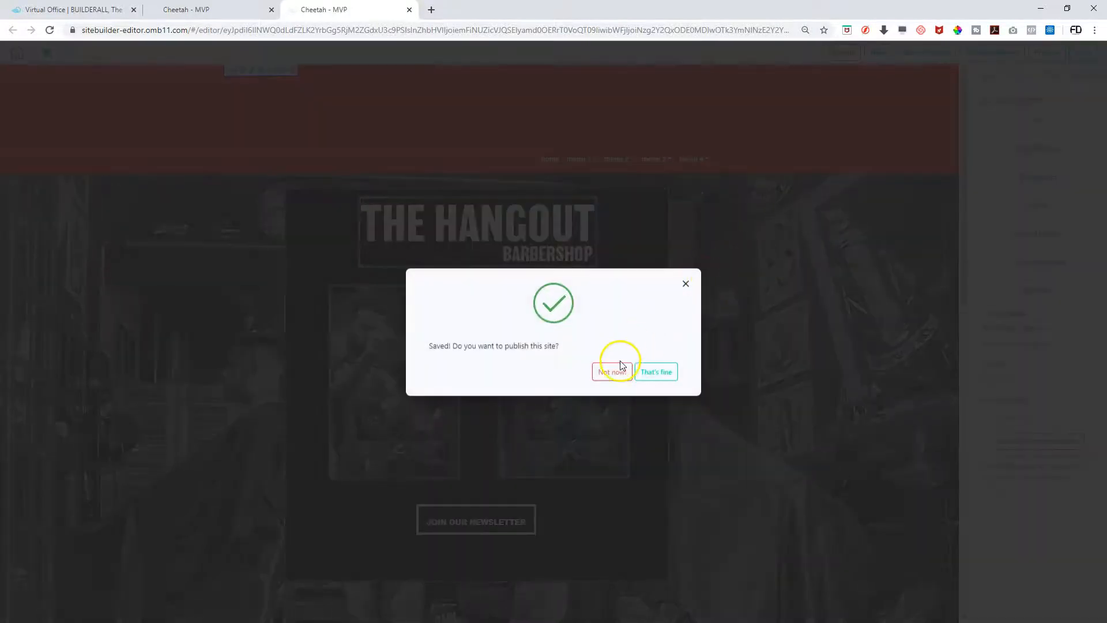
left_click(612, 371)
left_click(1048, 53)
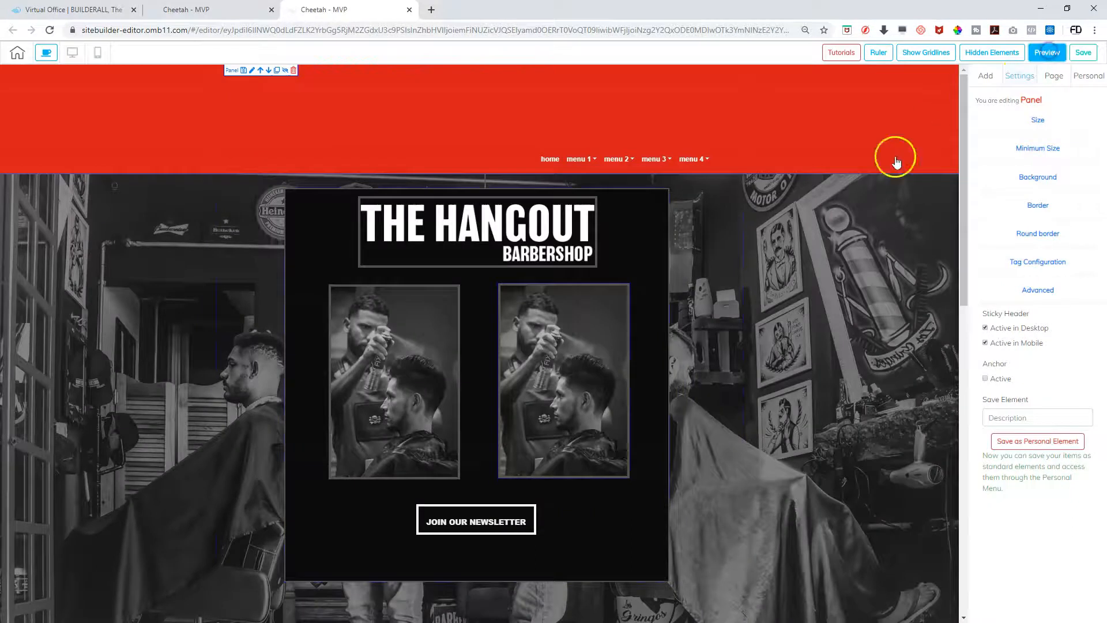
Scroll the preview down to the pricing cards and footer and back, checking the header stays pinned
scroll(613, 231, "down", 5)
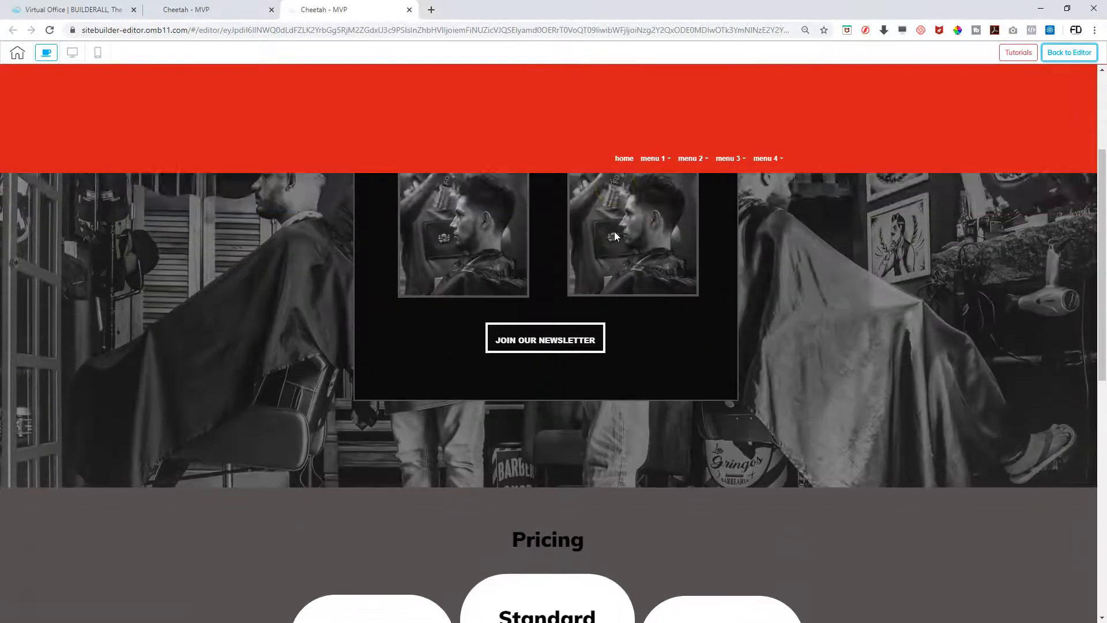
scroll(613, 231, "down", 5)
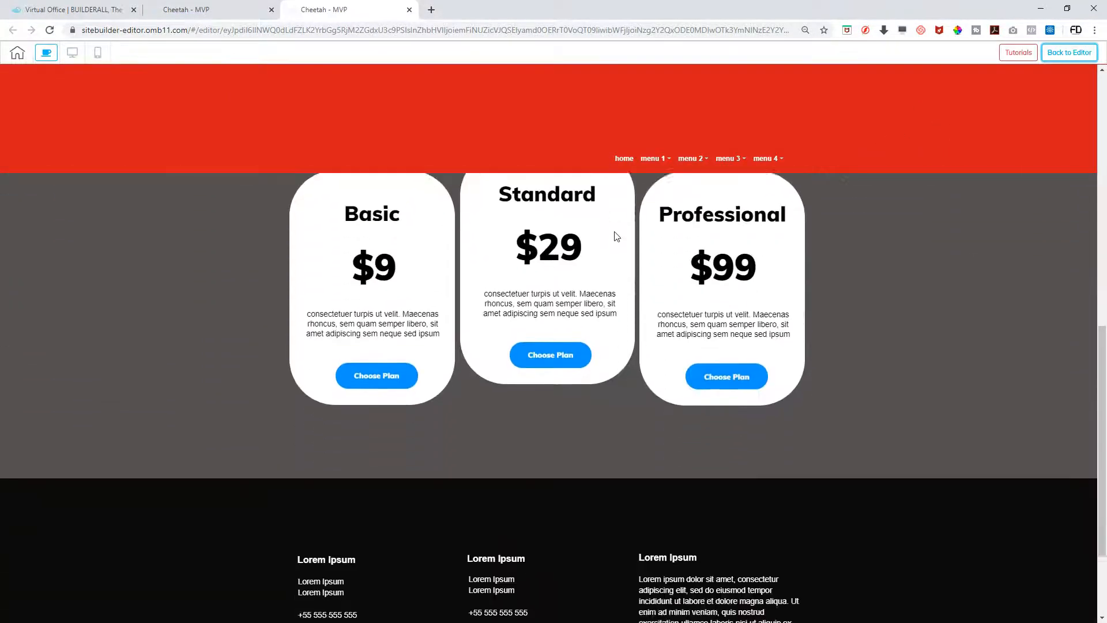
scroll(613, 235, "up", 10)
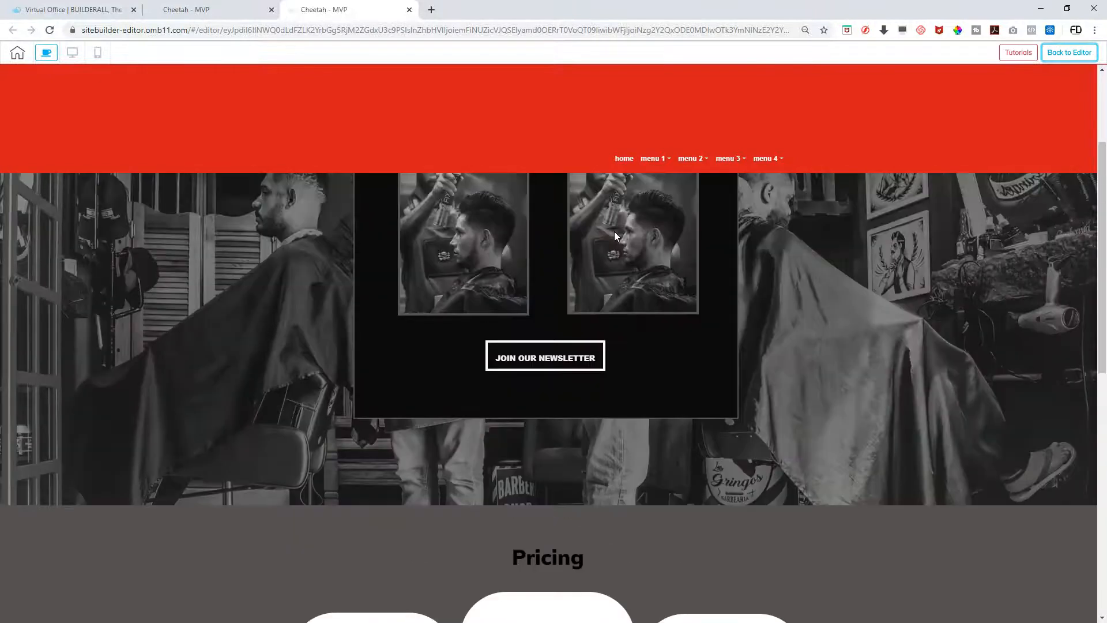
scroll(614, 235, "down", 11)
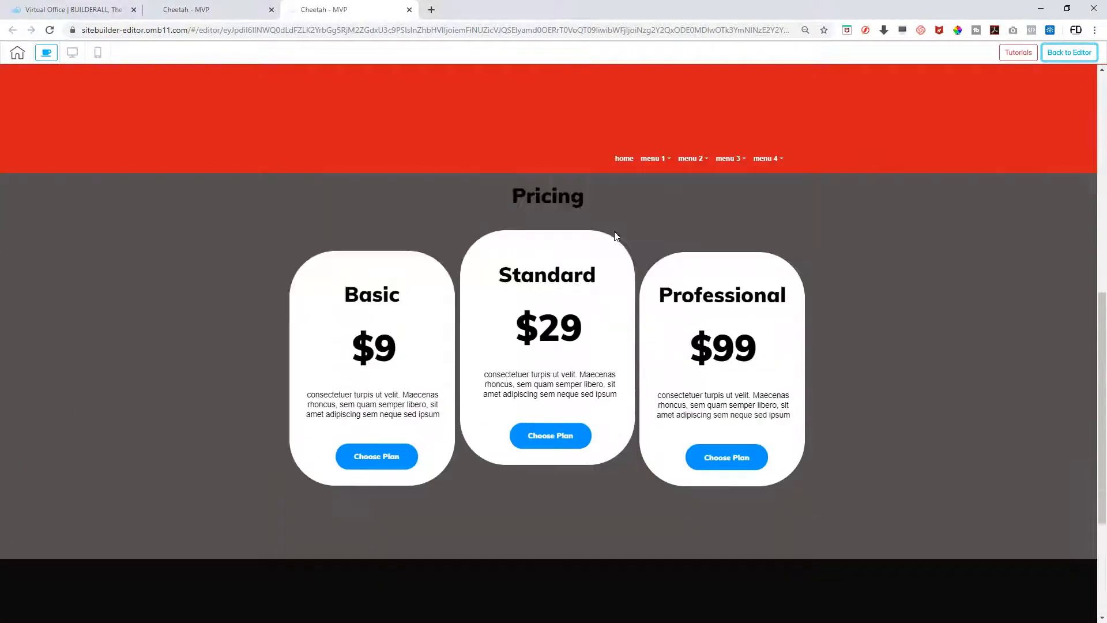
scroll(614, 235, "up", 10)
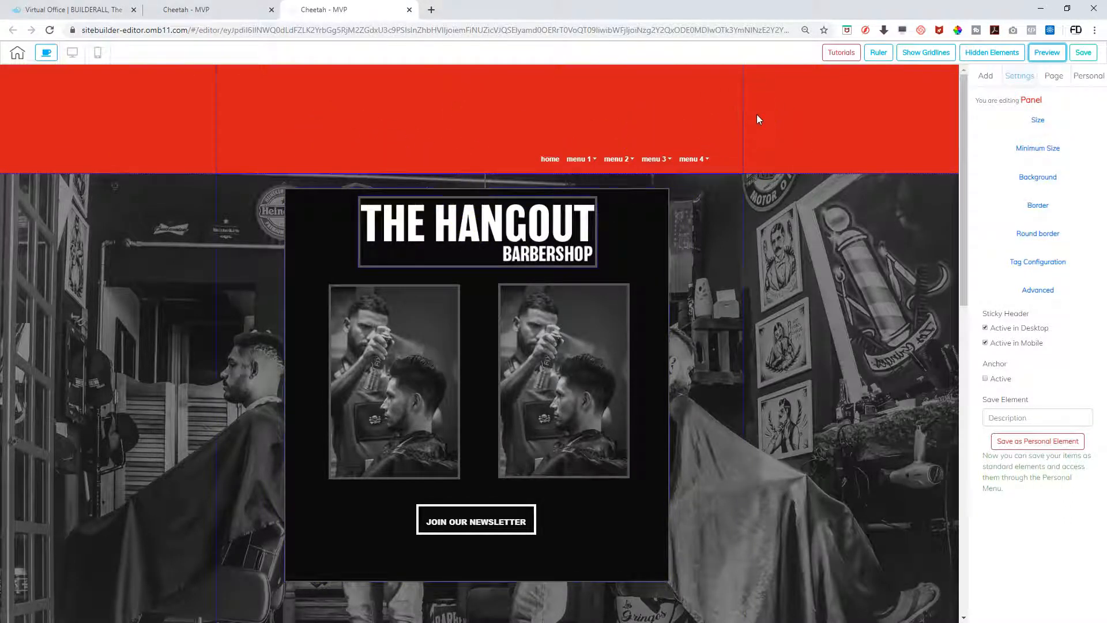
Duplicate THE HANGOUT logo and place the copy in the red header left of the menu
left_click(501, 228)
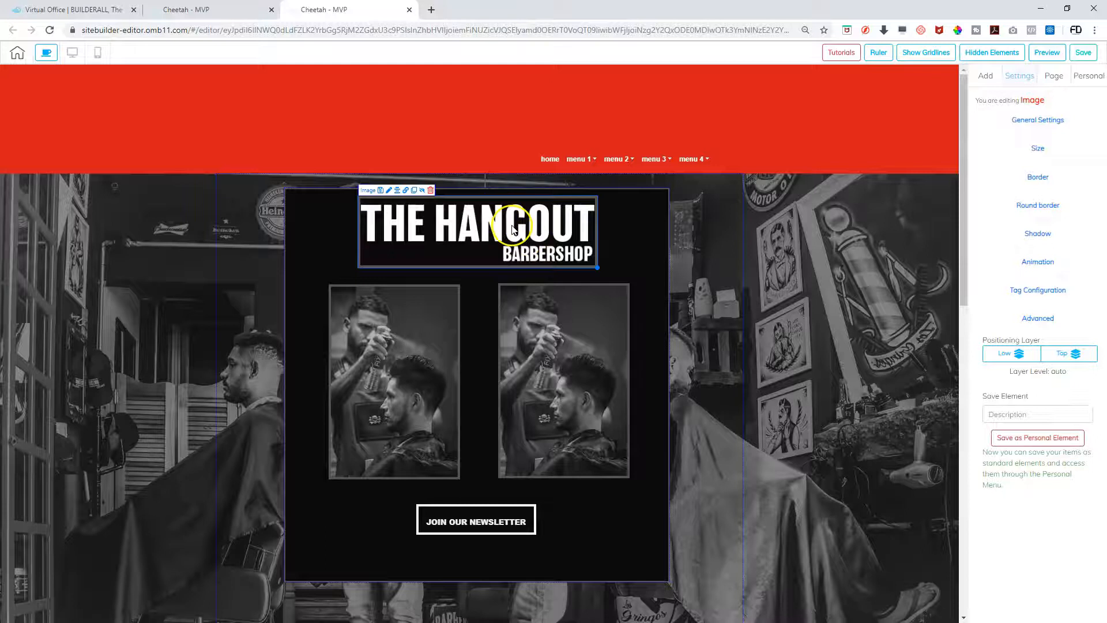
left_click(413, 190)
left_click_drag(539, 252, 401, 137)
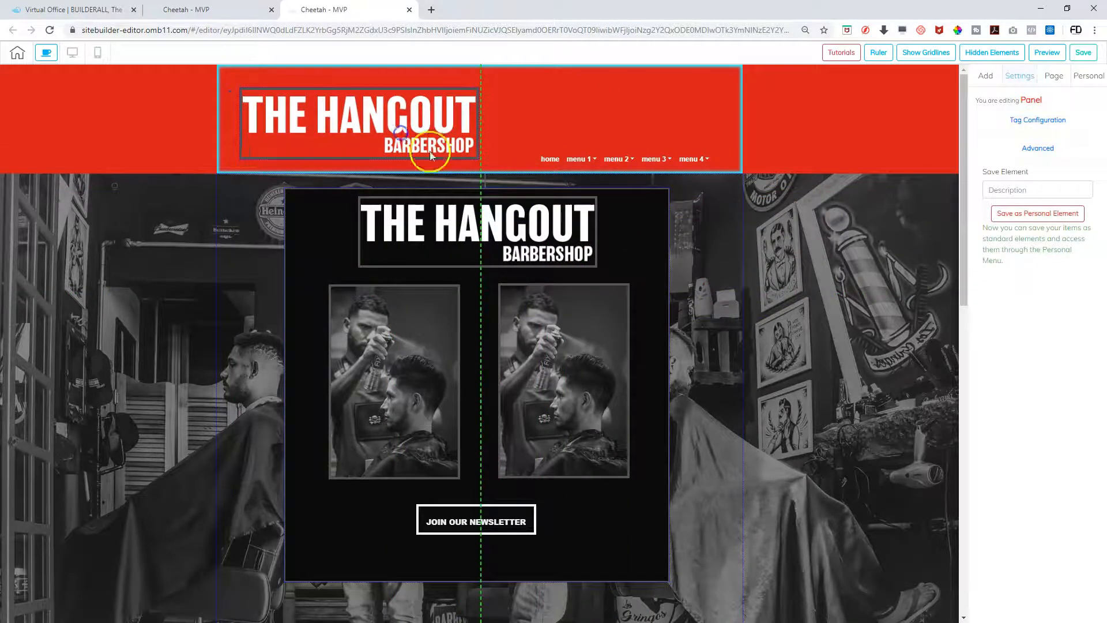
Nudge the original hero logo slightly left and down within the black panel
left_click(742, 292)
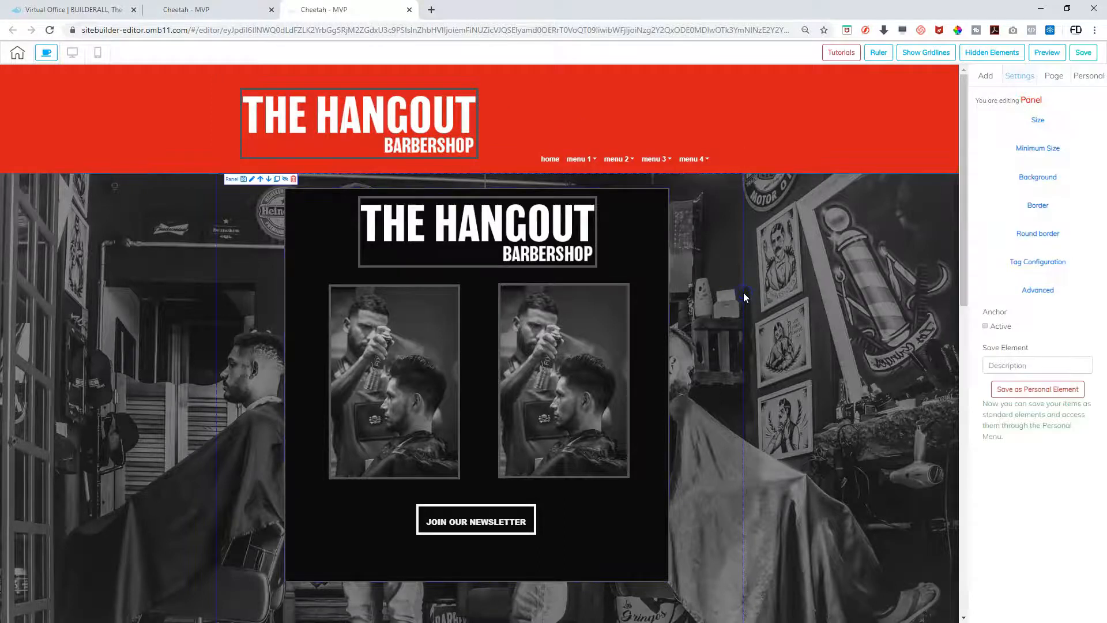
left_click(588, 263)
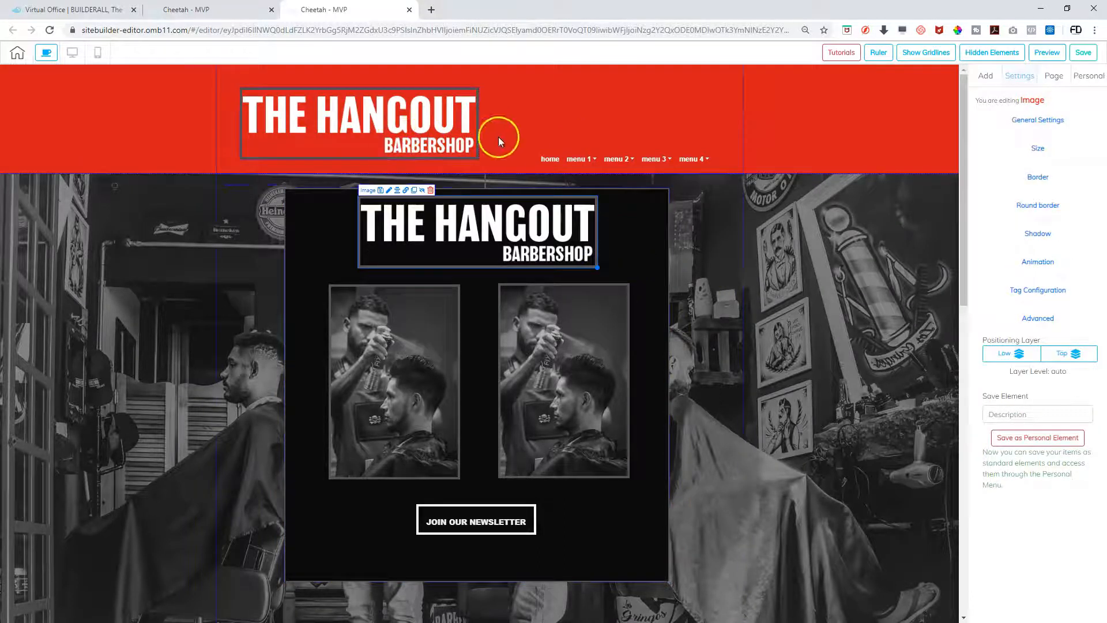
left_click(730, 275)
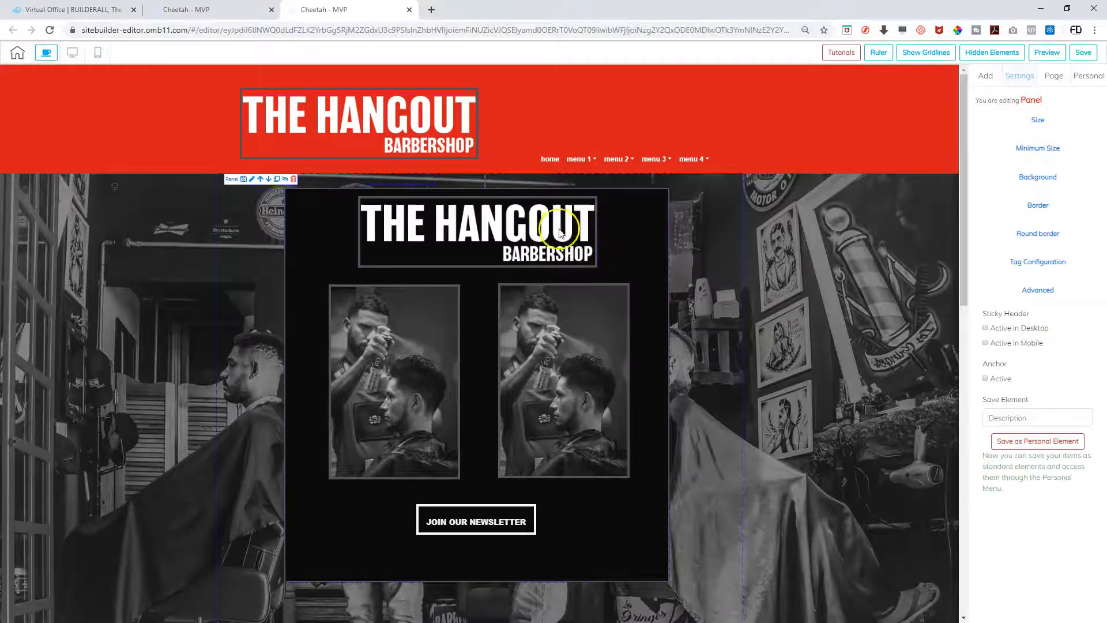
left_click_drag(570, 235, 573, 226)
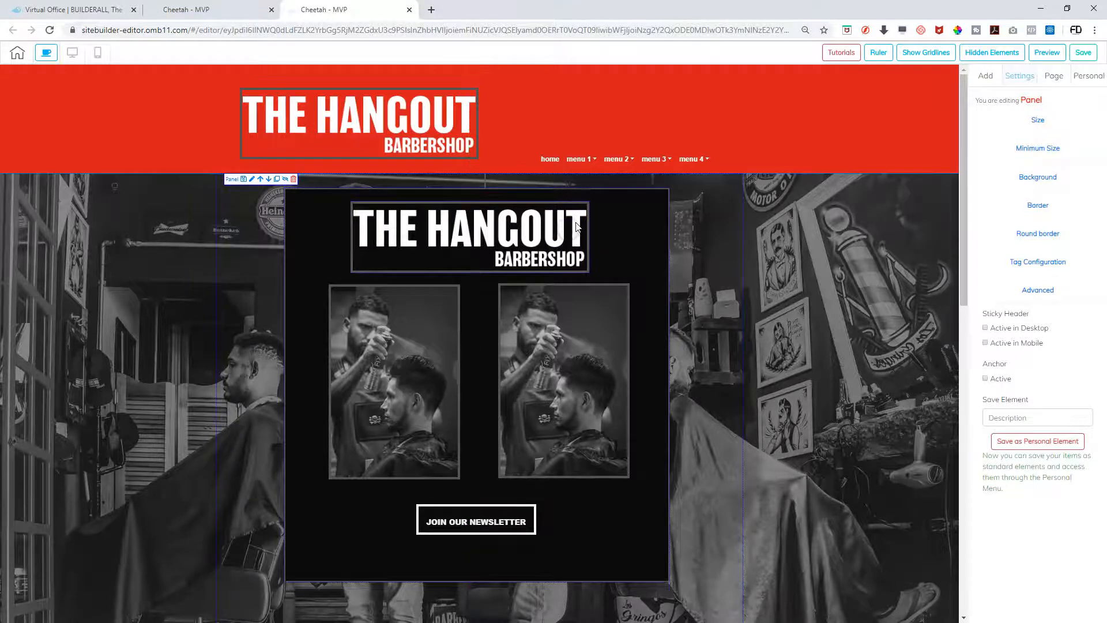
Remove the hero logo's border by setting its colour alpha to 0 and style to none
left_click(576, 226)
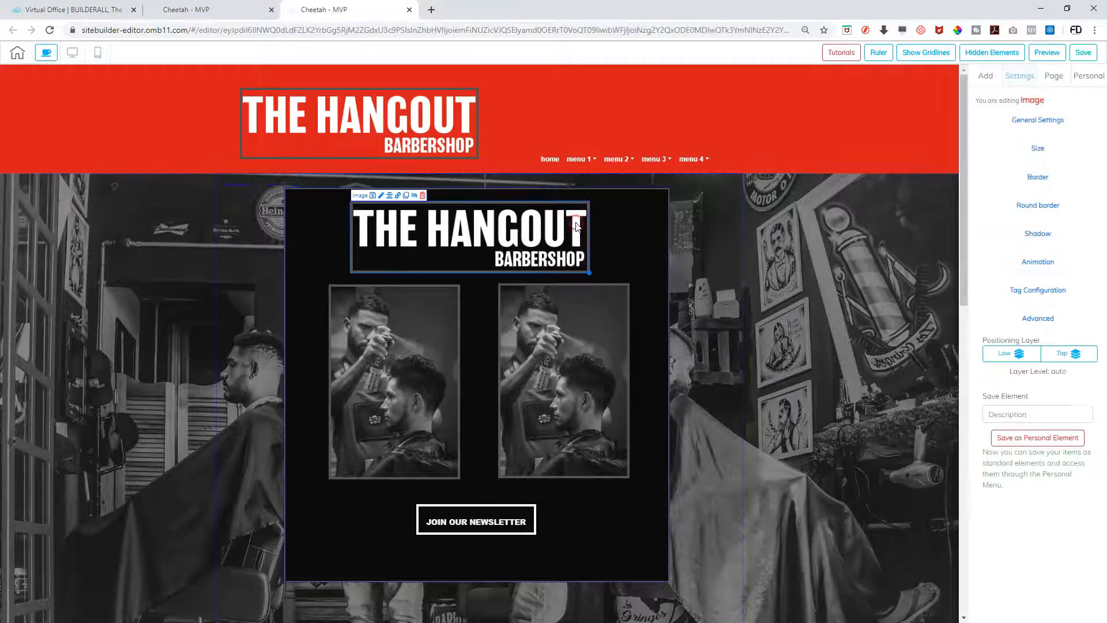
left_click(1037, 177)
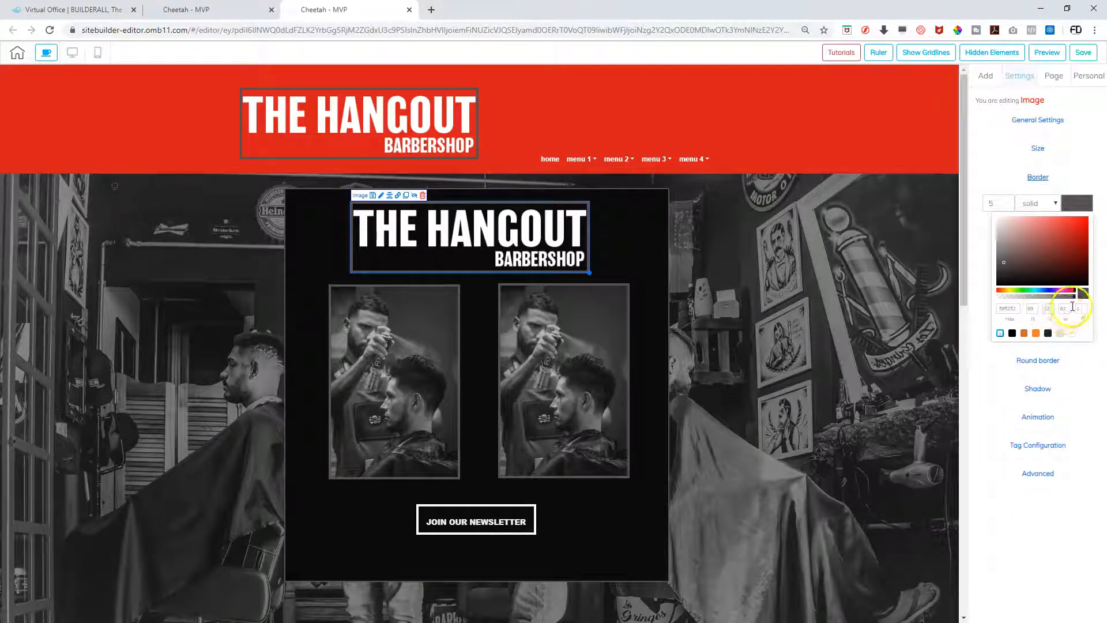
left_click_drag(1074, 297, 998, 300)
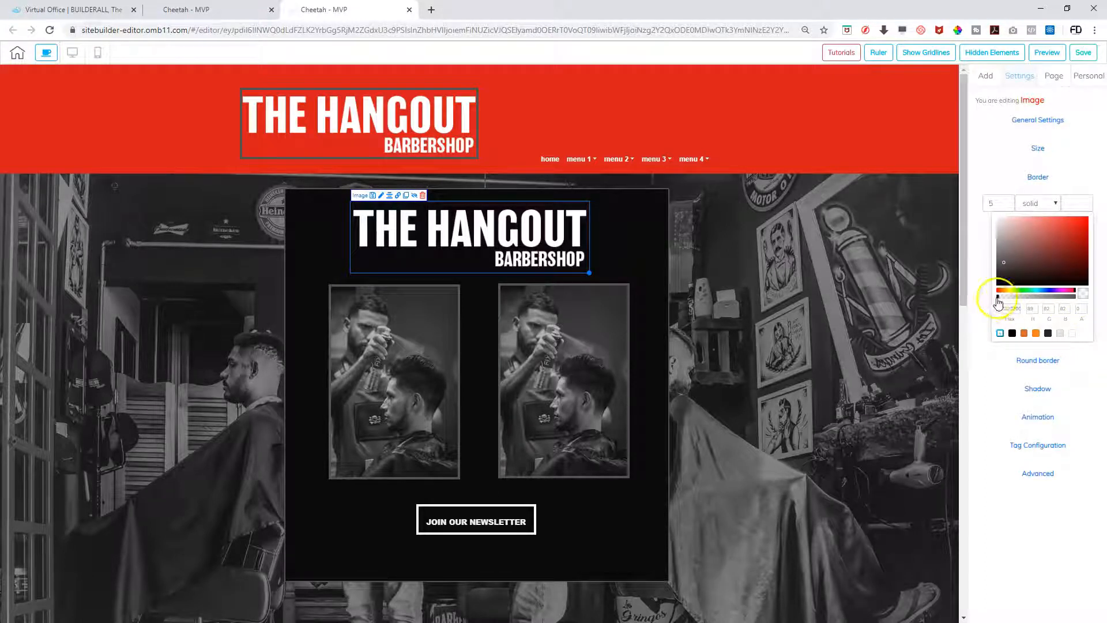
left_click(1055, 204)
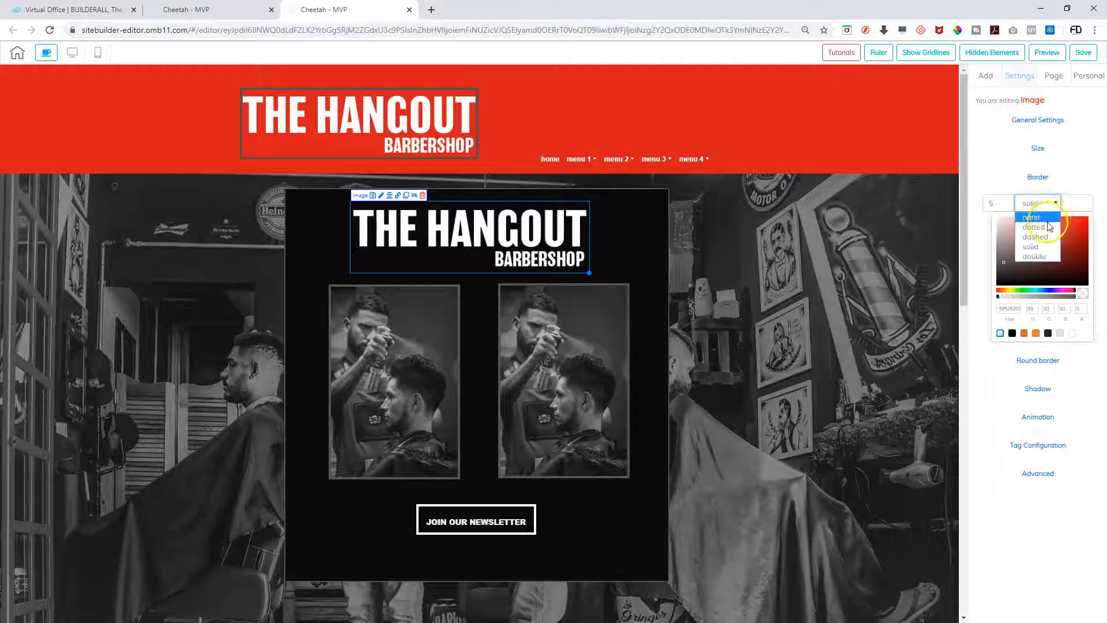
left_click(1031, 217)
Delete the bordered logo copy from the red header, confirming the deletion
left_click(741, 270)
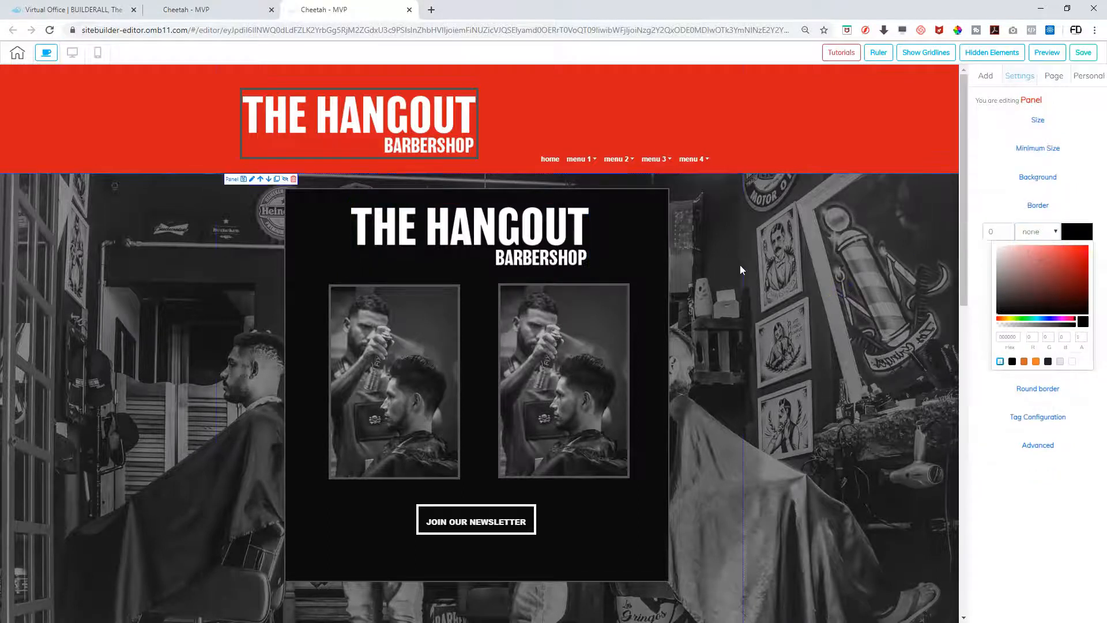
left_click(376, 132)
left_click(312, 82)
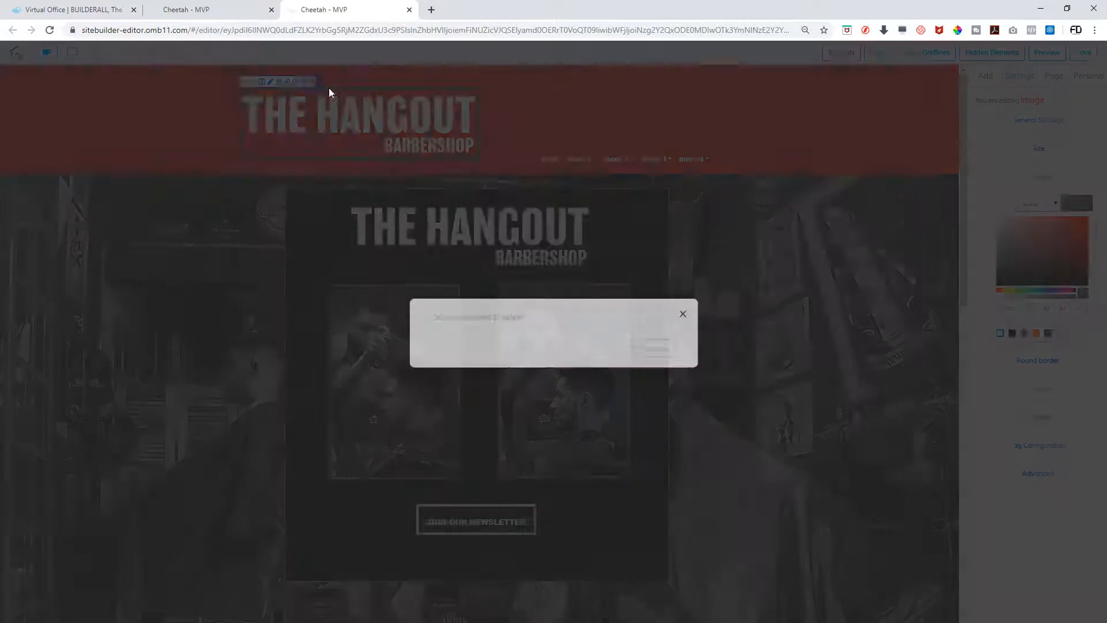
left_click(654, 343)
left_click(523, 240)
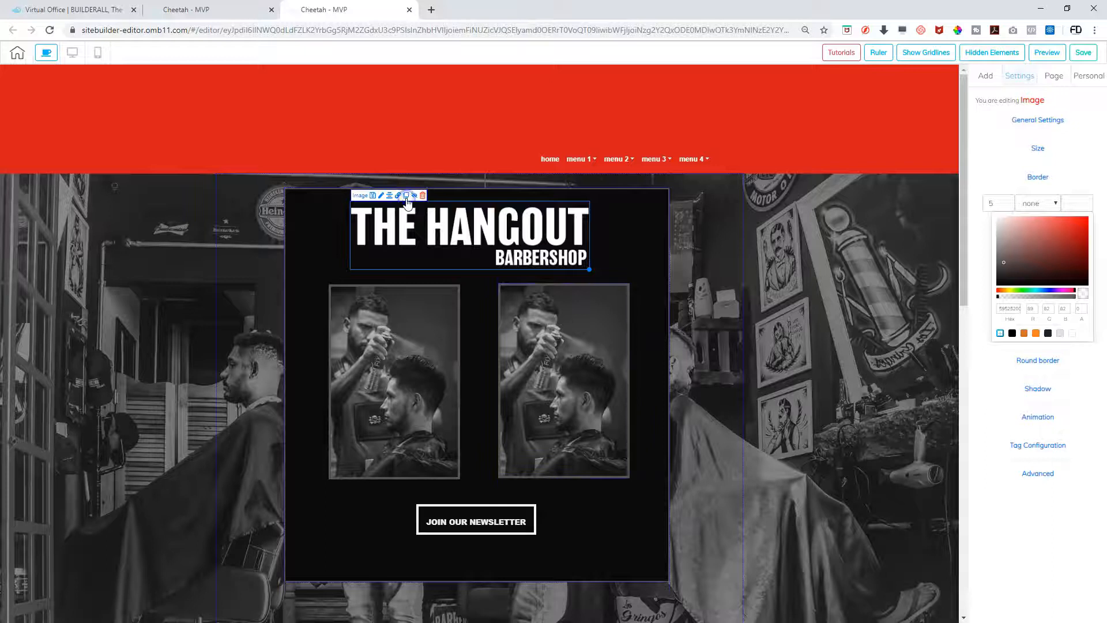
Place a smaller copy of the borderless logo in the red header beside the menu
left_click(407, 196)
left_click_drag(545, 259, 379, 129)
left_click(581, 140)
left_click(432, 139)
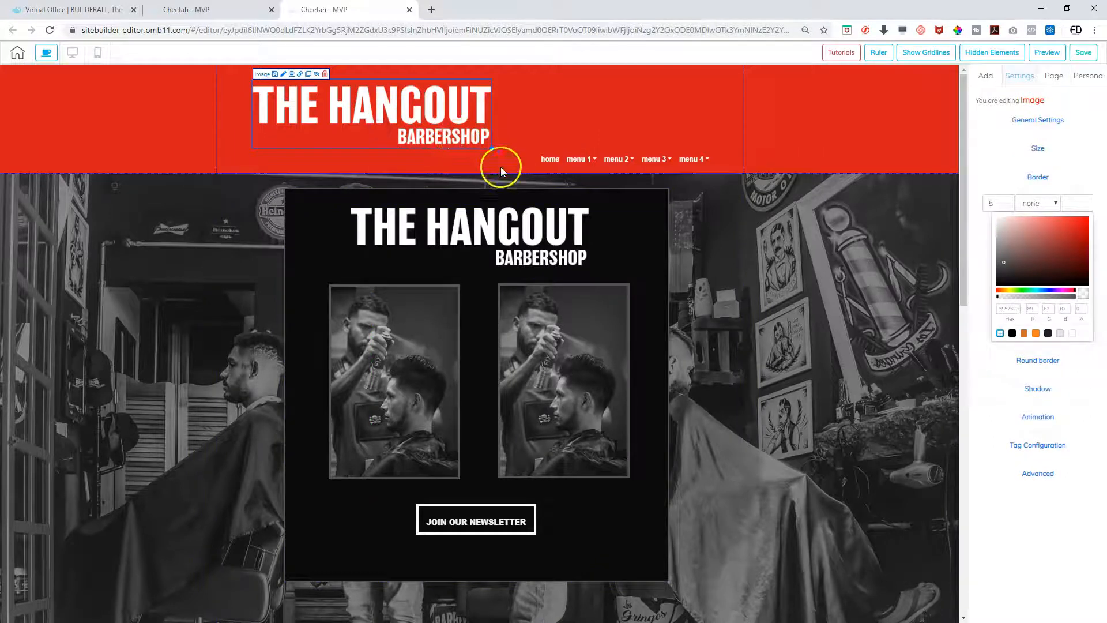
left_click_drag(491, 147, 386, 133)
Set the red header height to 213 and reposition the navigation menu within it
left_click(440, 123)
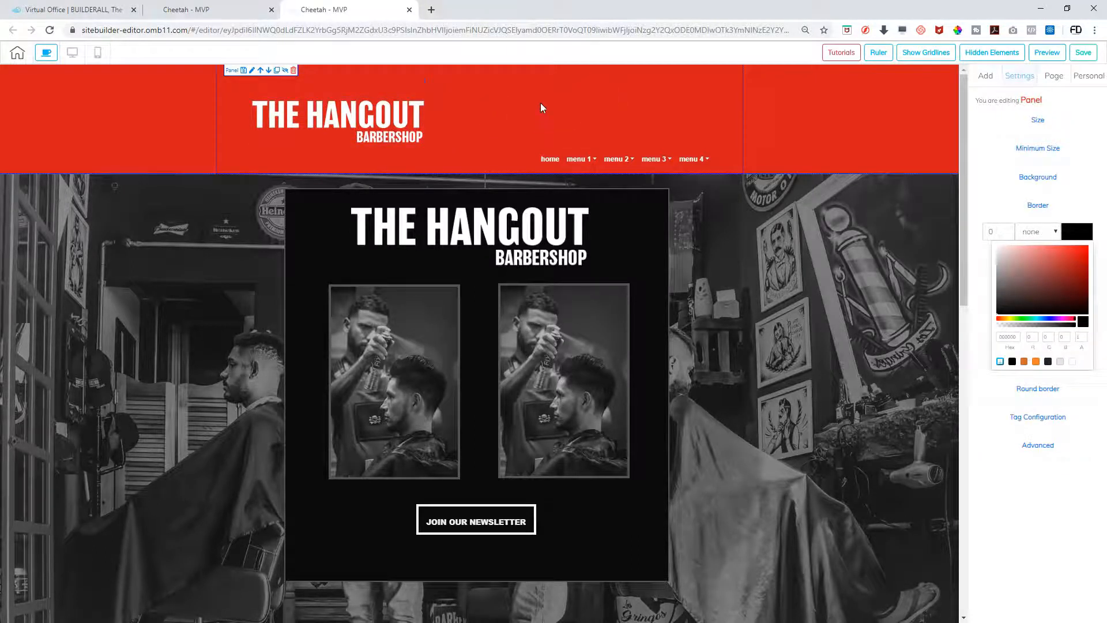
left_click(1032, 123)
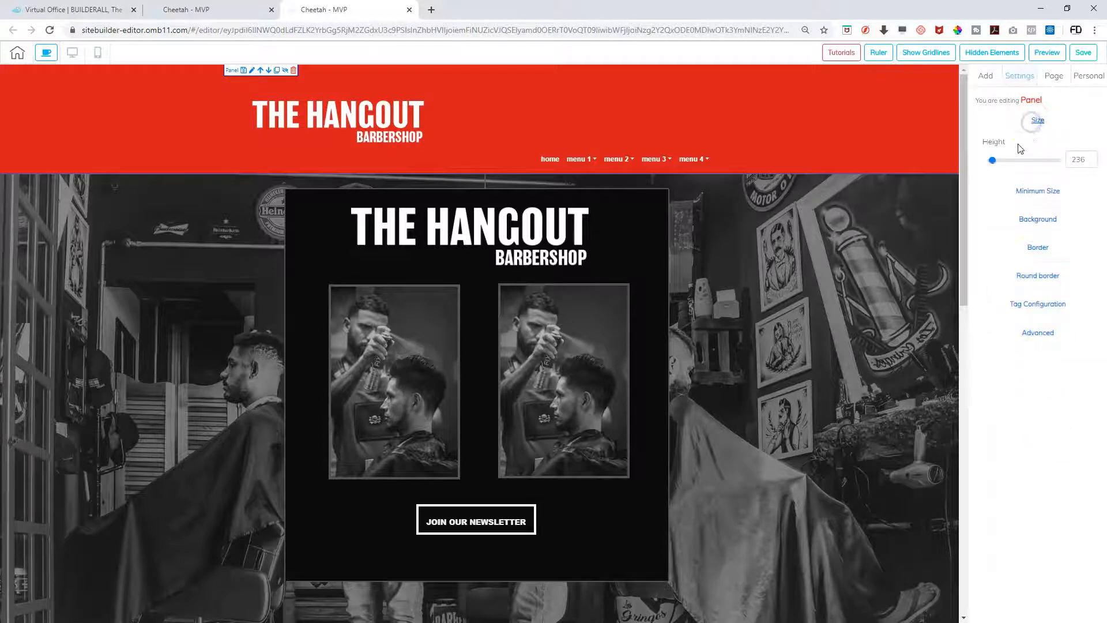
left_click(991, 163)
left_click_drag(991, 164, 994, 161)
left_click(682, 165)
left_click_drag(682, 164, 682, 137)
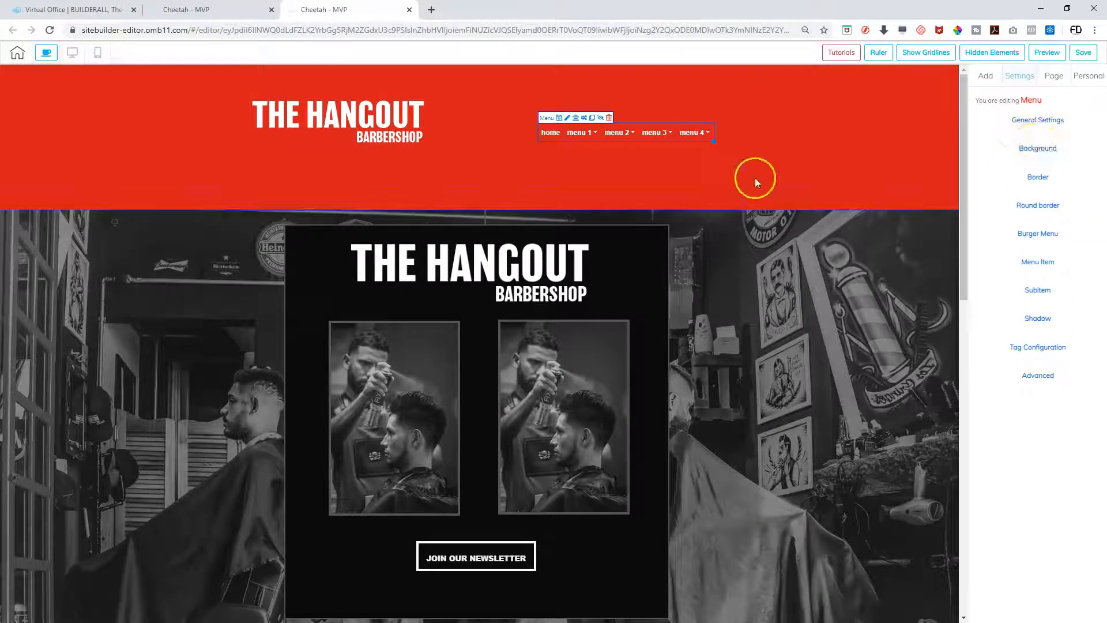
left_click(723, 183)
left_click_drag(994, 162, 993, 164)
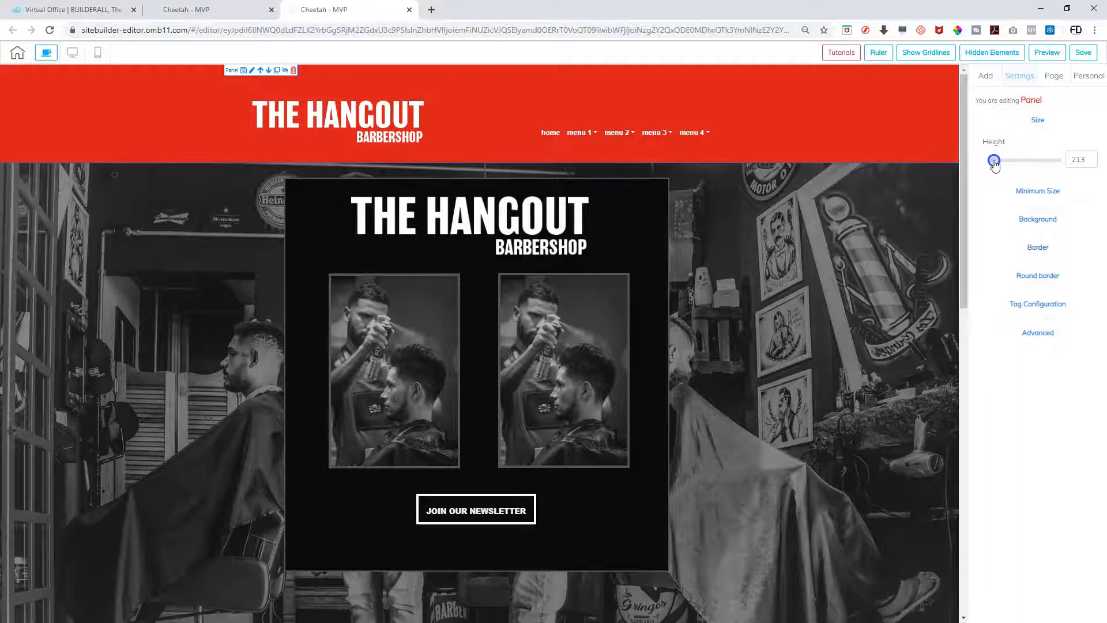
left_click_drag(667, 140, 669, 149)
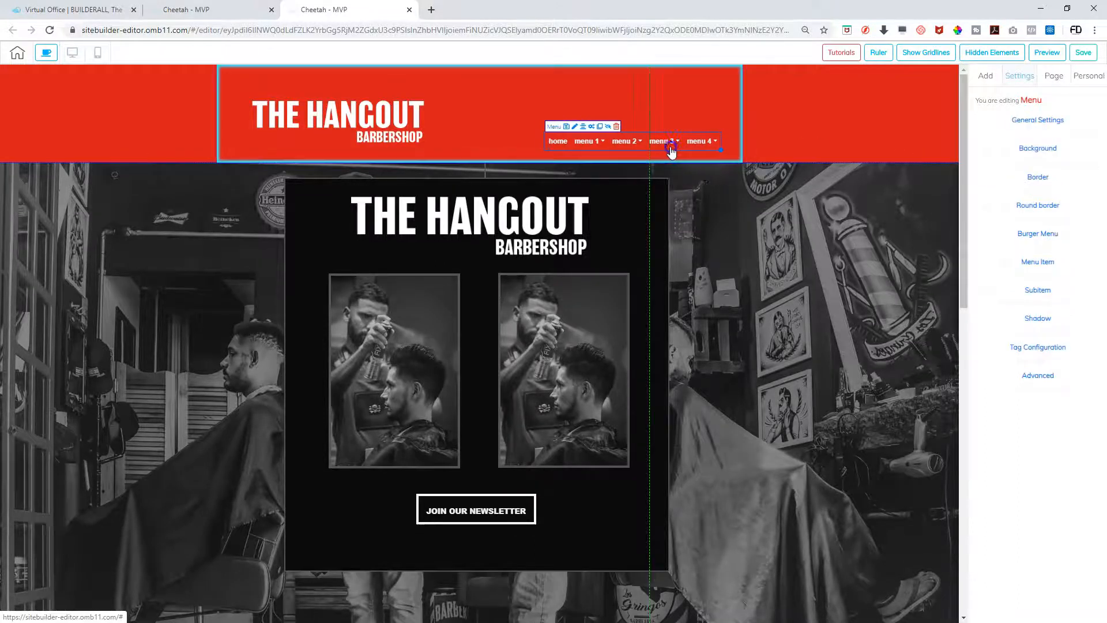
left_click(378, 123)
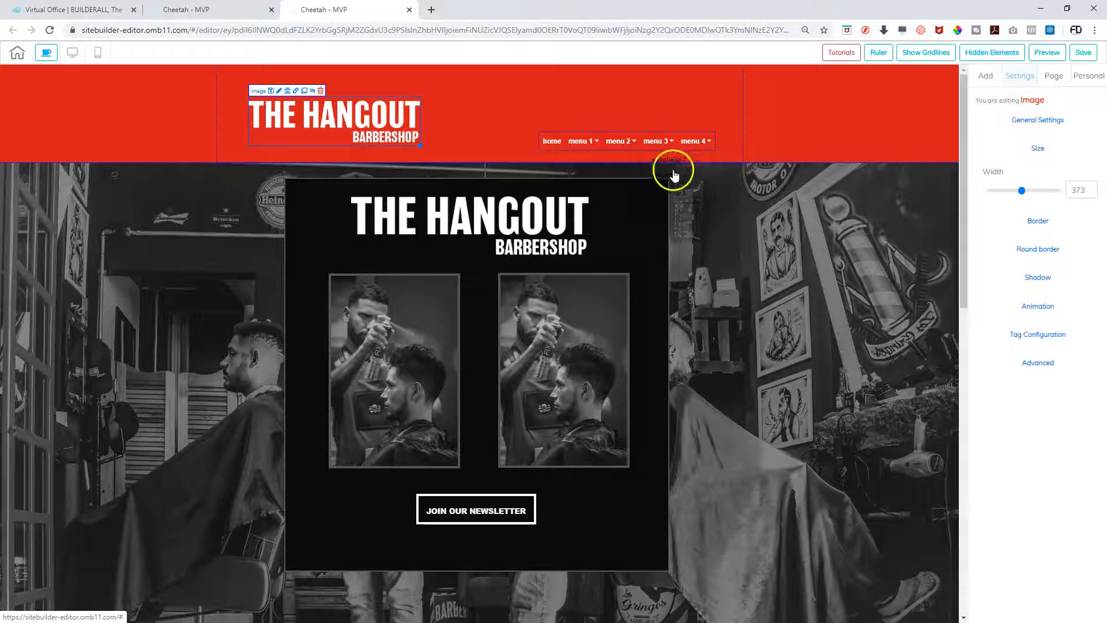
Save the site with the new red header, confirm with That's fine, and view the mobile layout
left_click(693, 139)
left_click(781, 118)
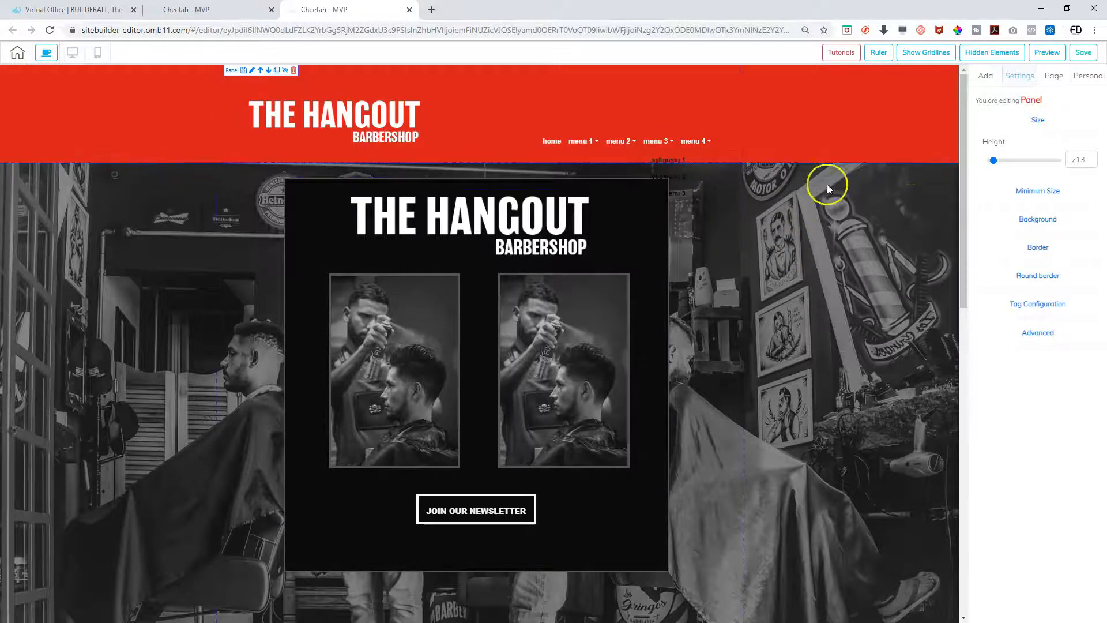
left_click(1087, 53)
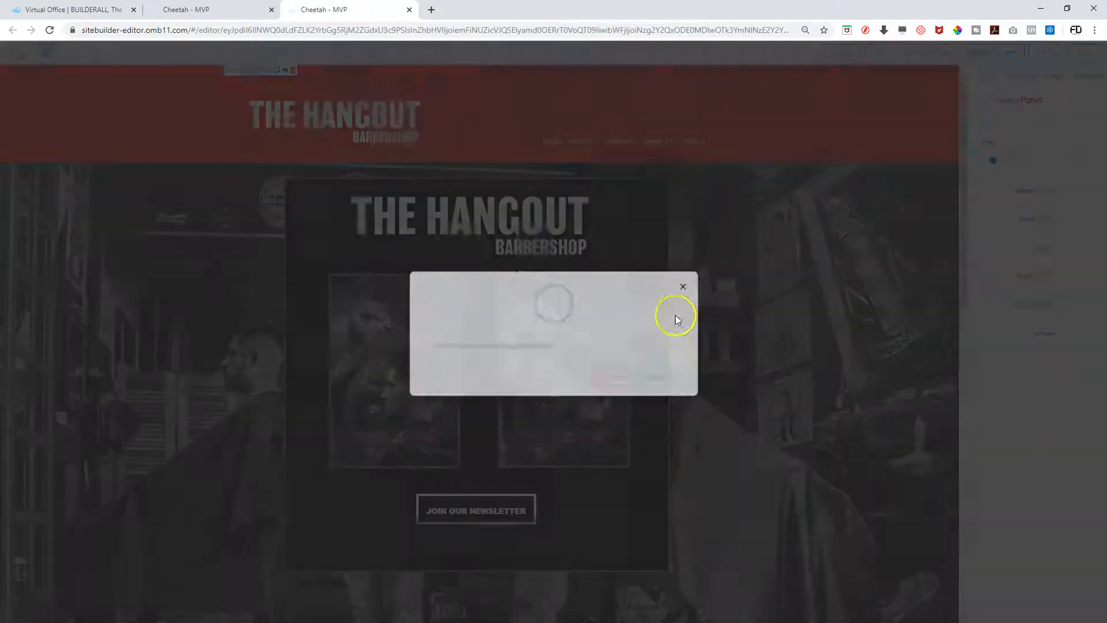
left_click(658, 374)
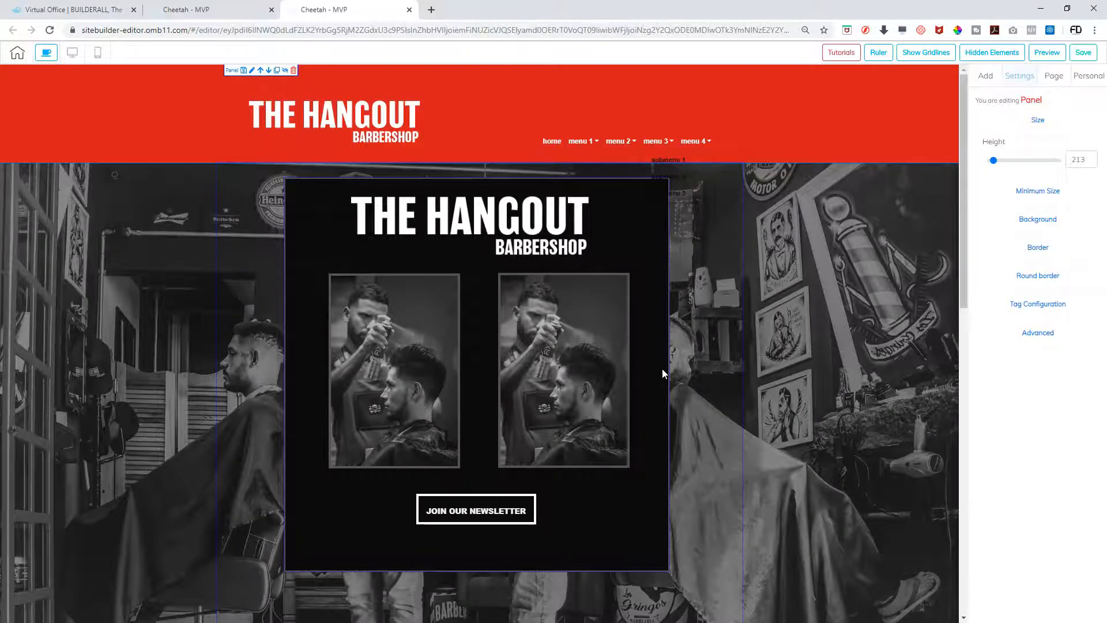
left_click(97, 54)
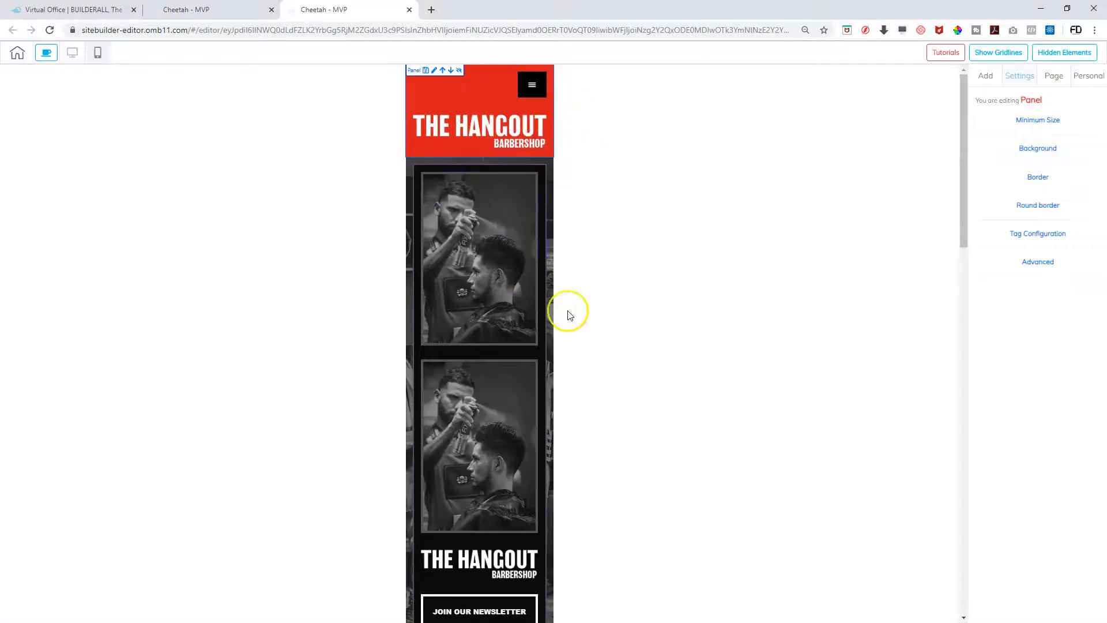
Expand and collapse the mobile hamburger menu in the red header
scroll(570, 315, "down", 5)
scroll(569, 315, "up", 5)
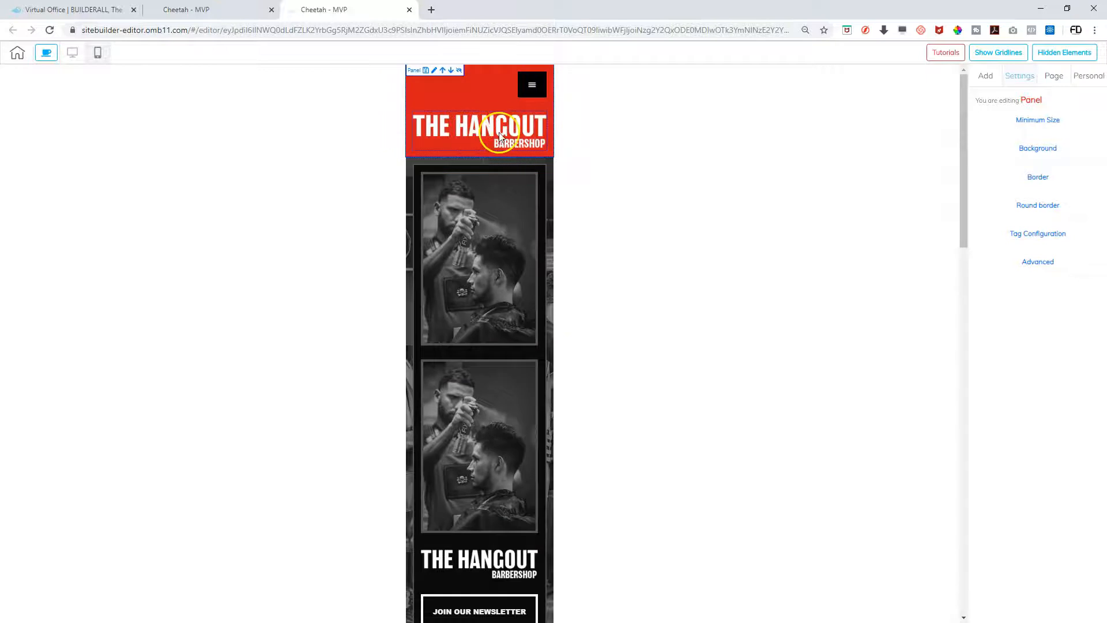
left_click(535, 89)
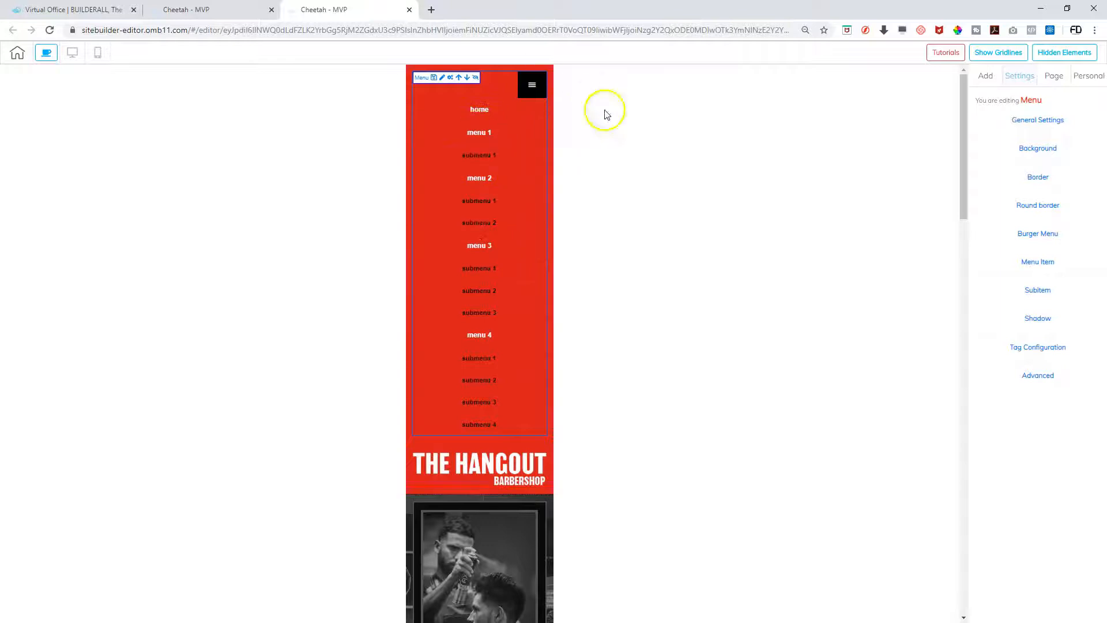
left_click(529, 86)
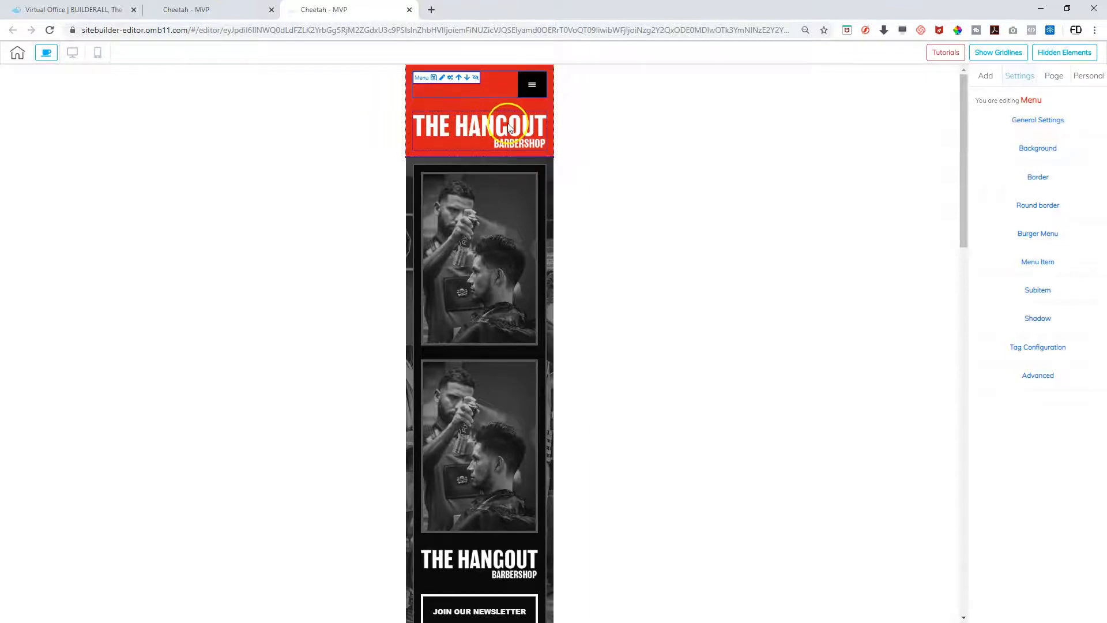
Scroll through the mobile layout to review the HANGOUT logo and stacked barber photos
scroll(506, 230, "down", 3)
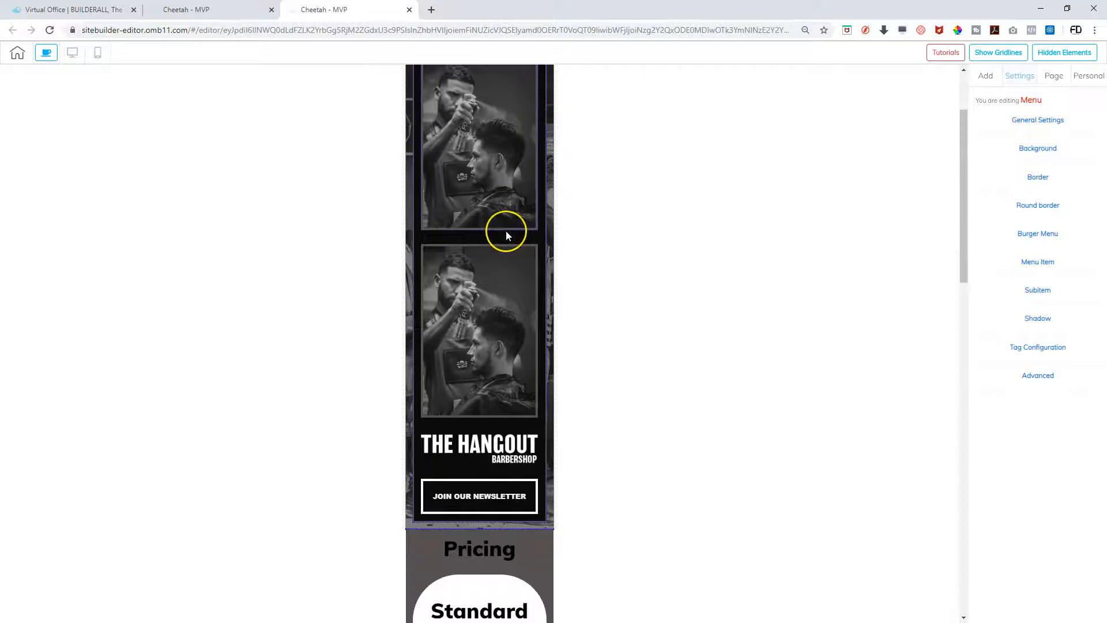
scroll(506, 230, "down", 1)
scroll(506, 230, "up", 4)
scroll(506, 230, "down", 5)
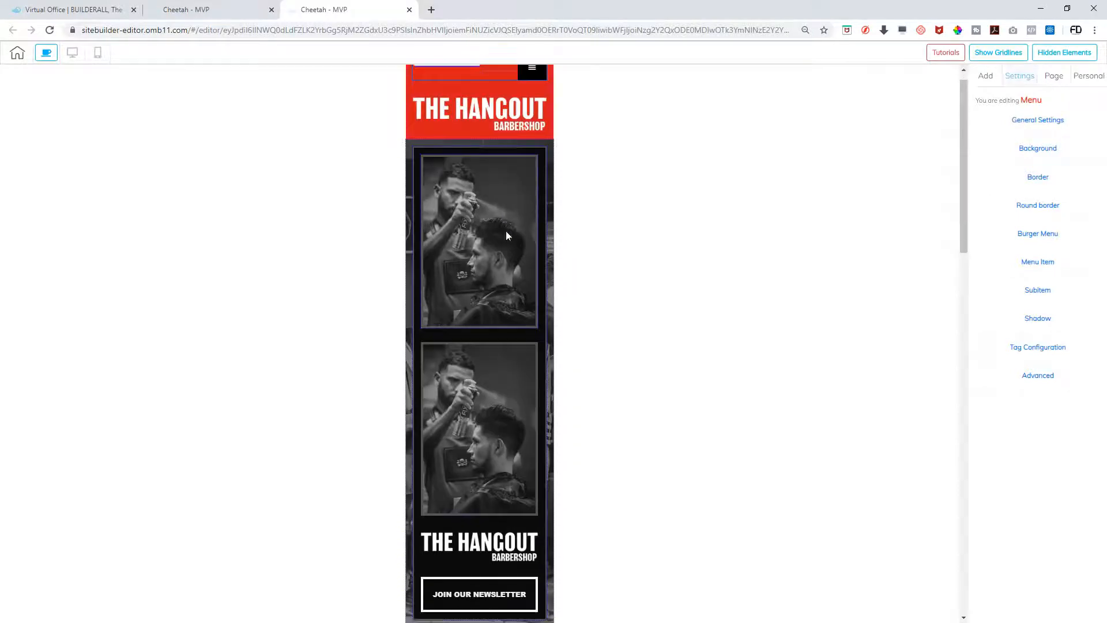
scroll(506, 233, "down", 3)
scroll(506, 233, "up", 8)
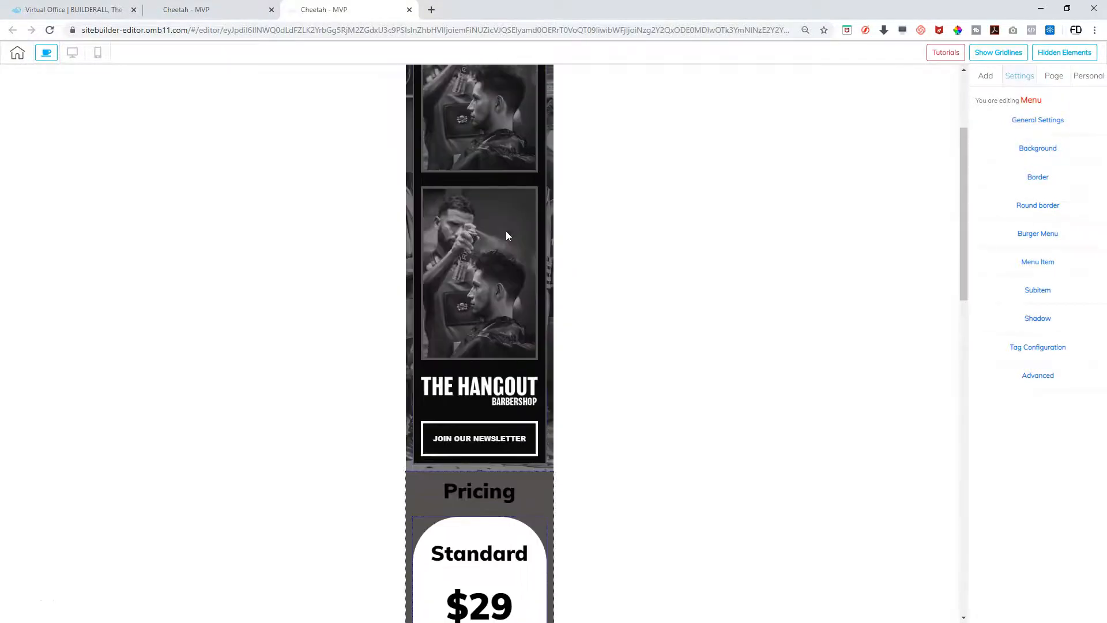
scroll(506, 236, "down", 1)
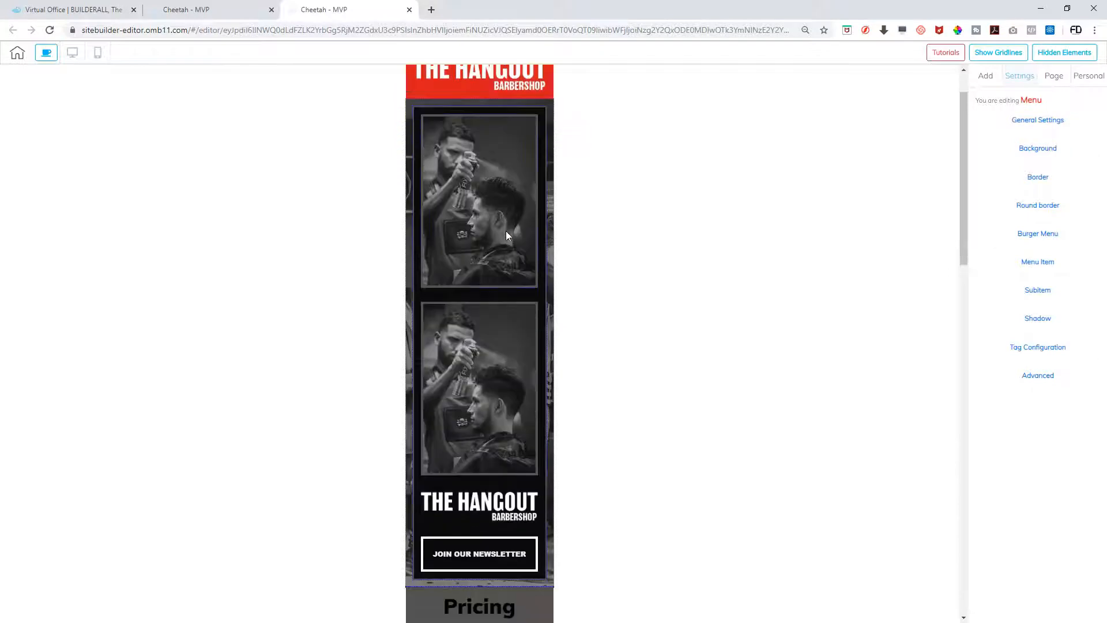
scroll(506, 235, "down", 2)
scroll(506, 235, "up", 3)
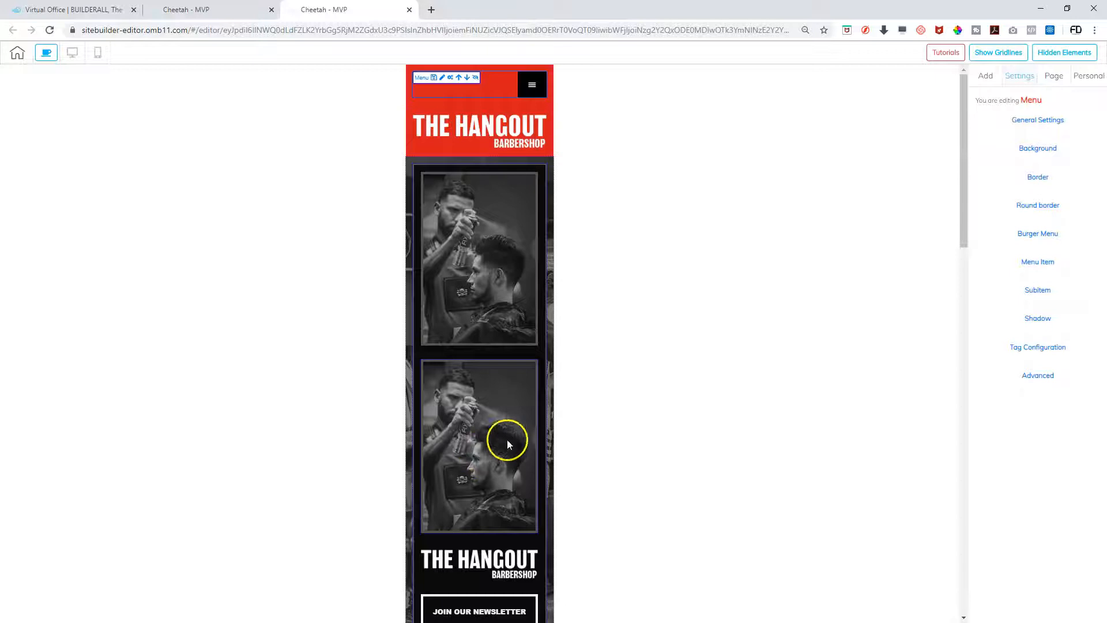
scroll(506, 439, "down", 5)
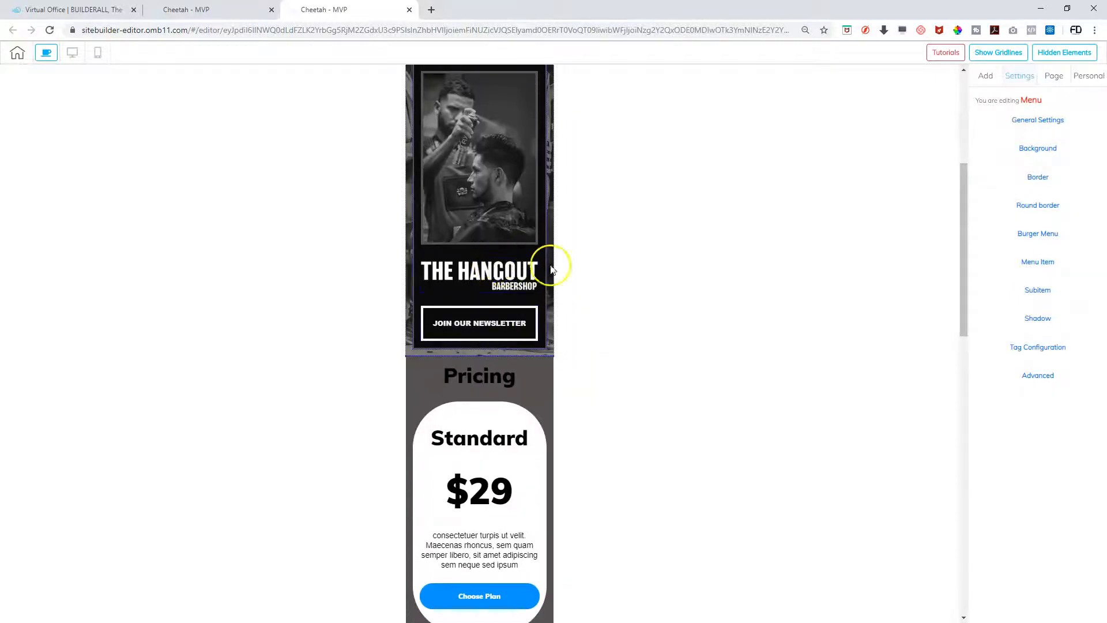
scroll(507, 264, "up", 1)
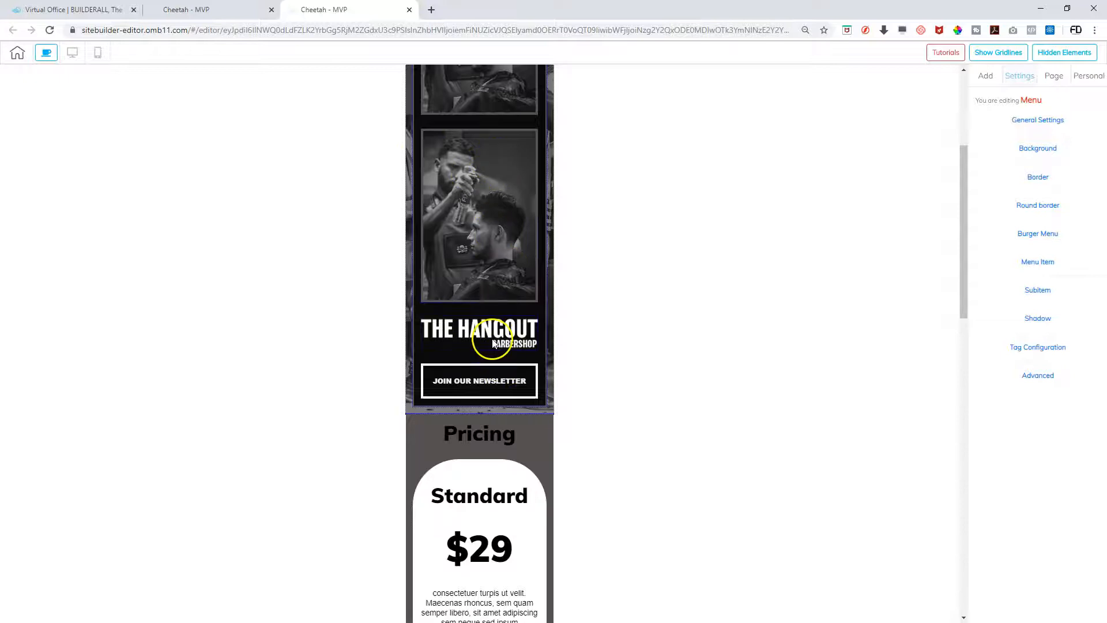
scroll(470, 345, "up", 4)
scroll(470, 353, "down", 4)
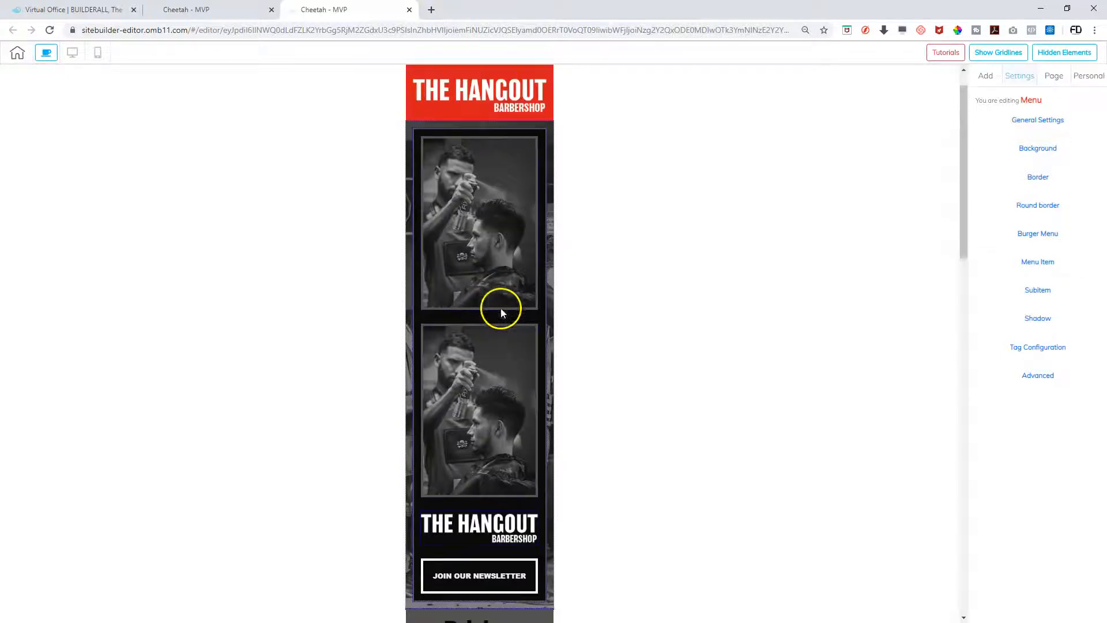
scroll(502, 307, "up", 4)
scroll(507, 176, "up", 1)
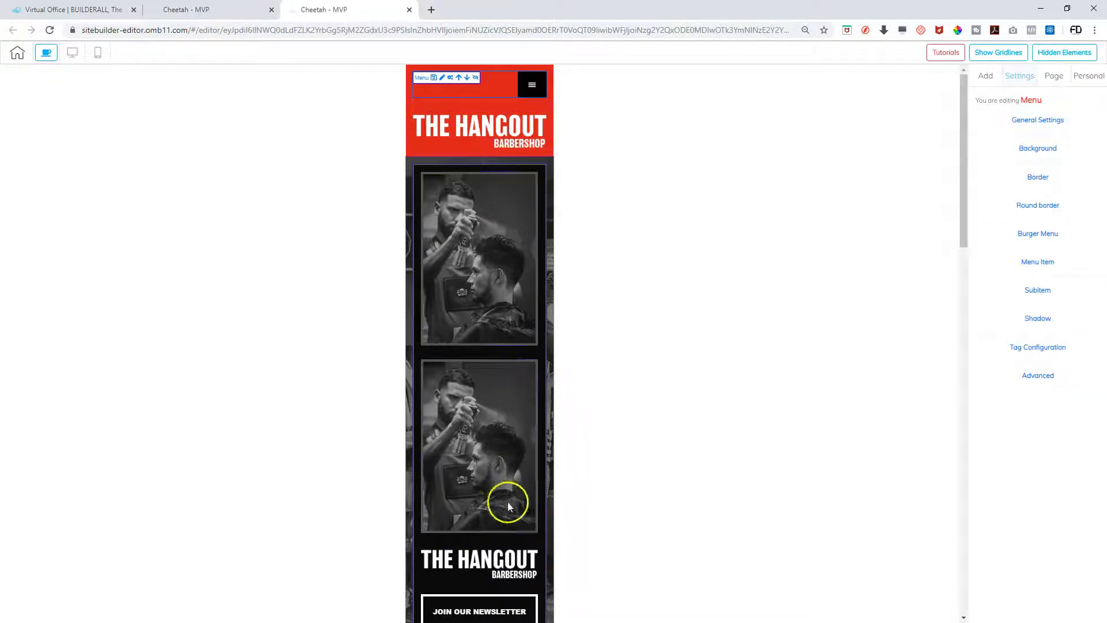
Move the first barber photo to the top of the mobile panel and delete the HANGOUT logo
left_click(481, 558)
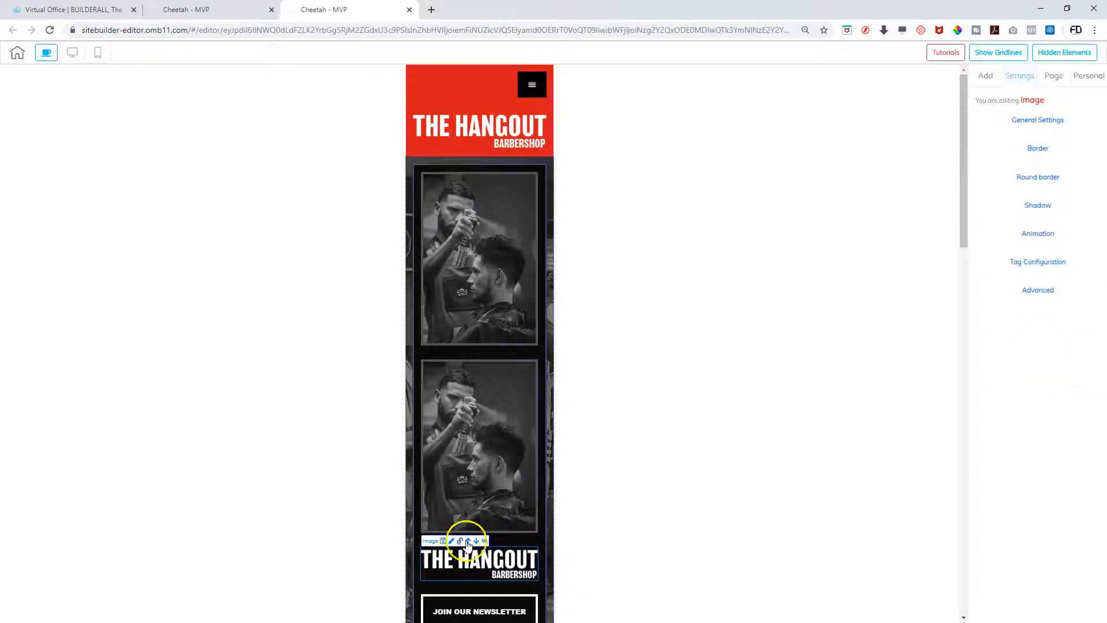
left_click(468, 542)
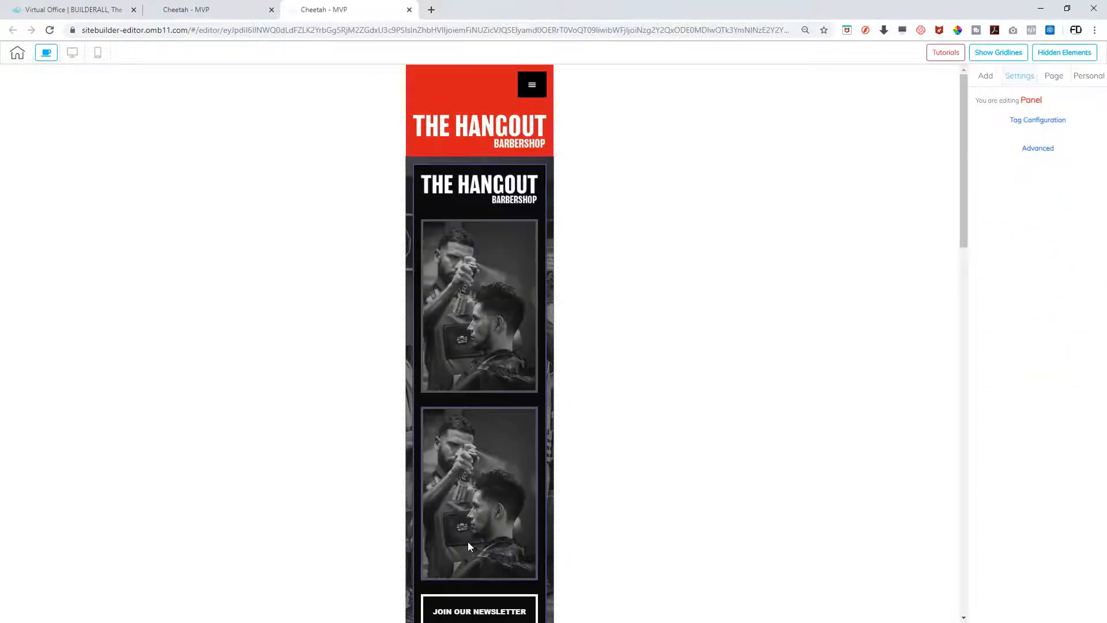
left_click(476, 311)
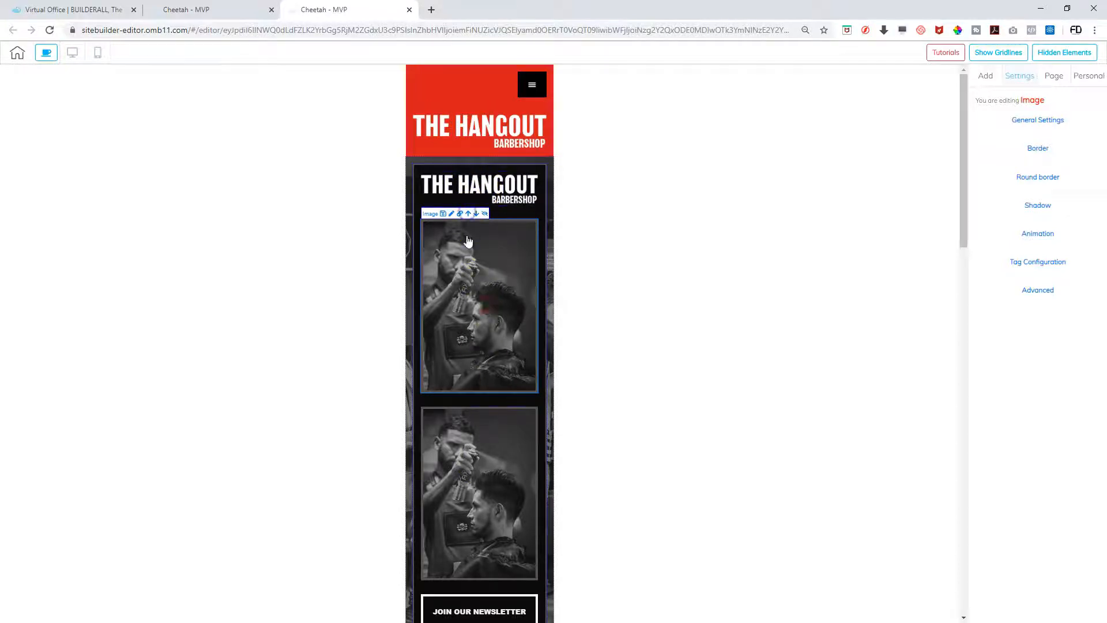
left_click(468, 214)
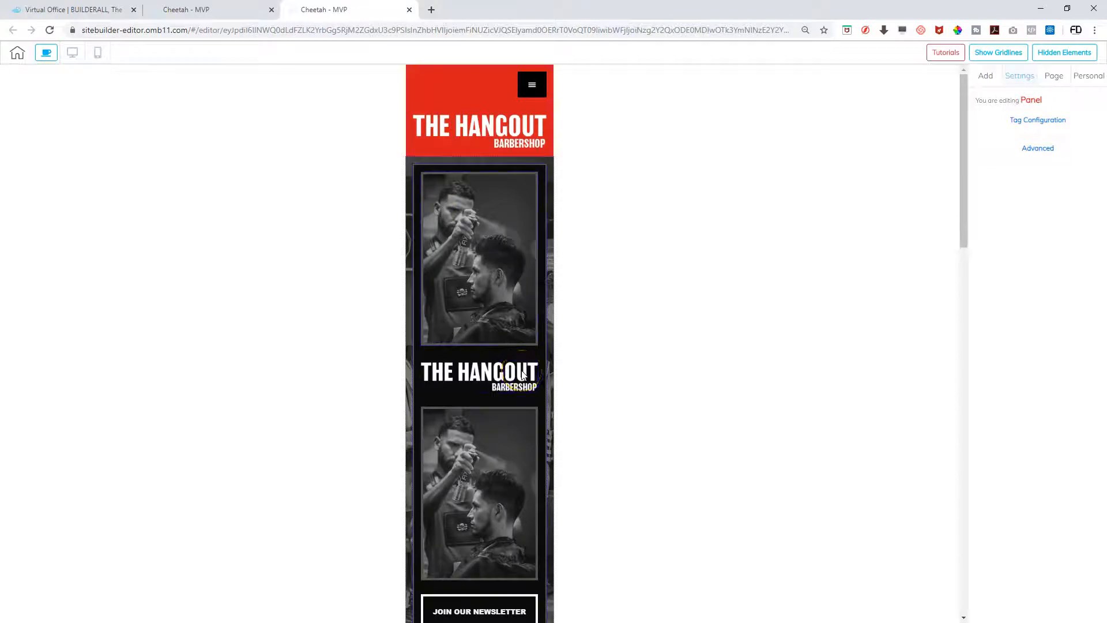
left_click(474, 374)
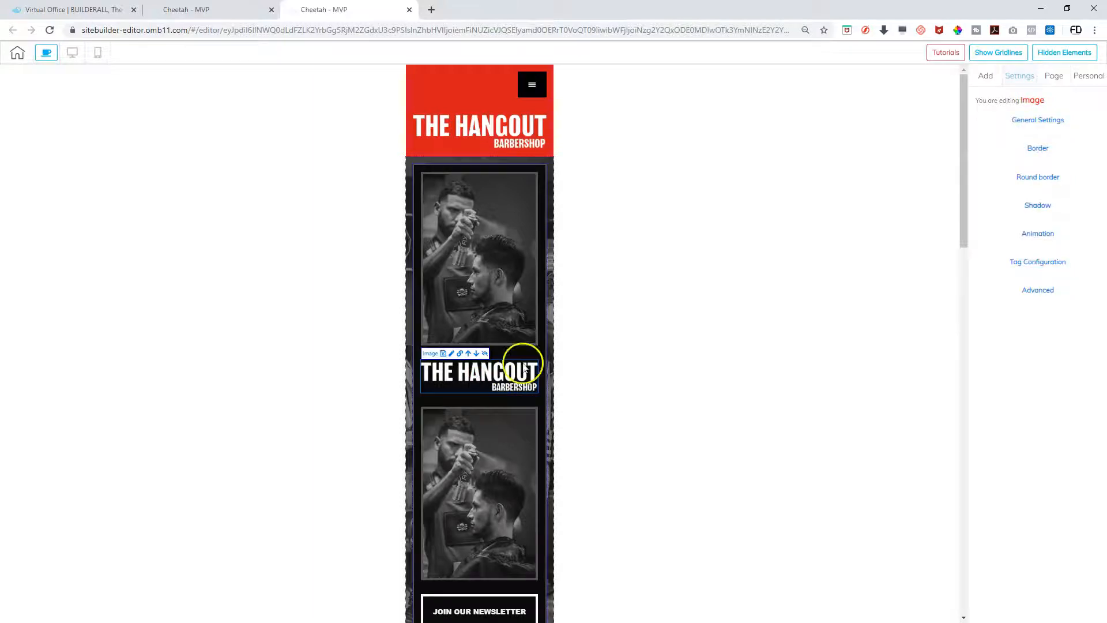
left_click(484, 354)
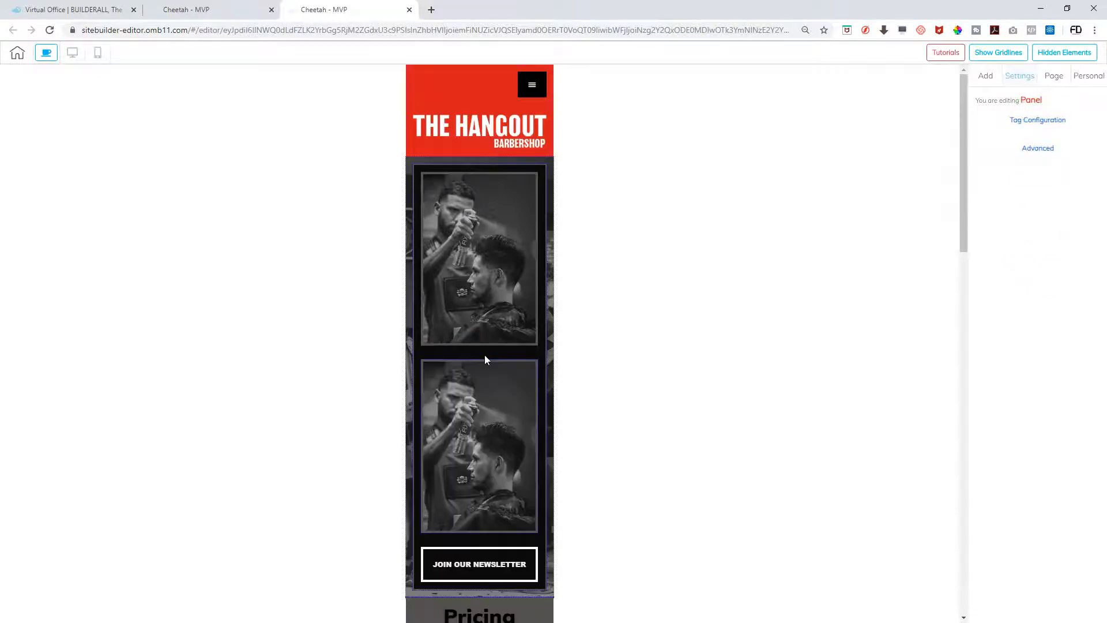
scroll(511, 432, "down", 5)
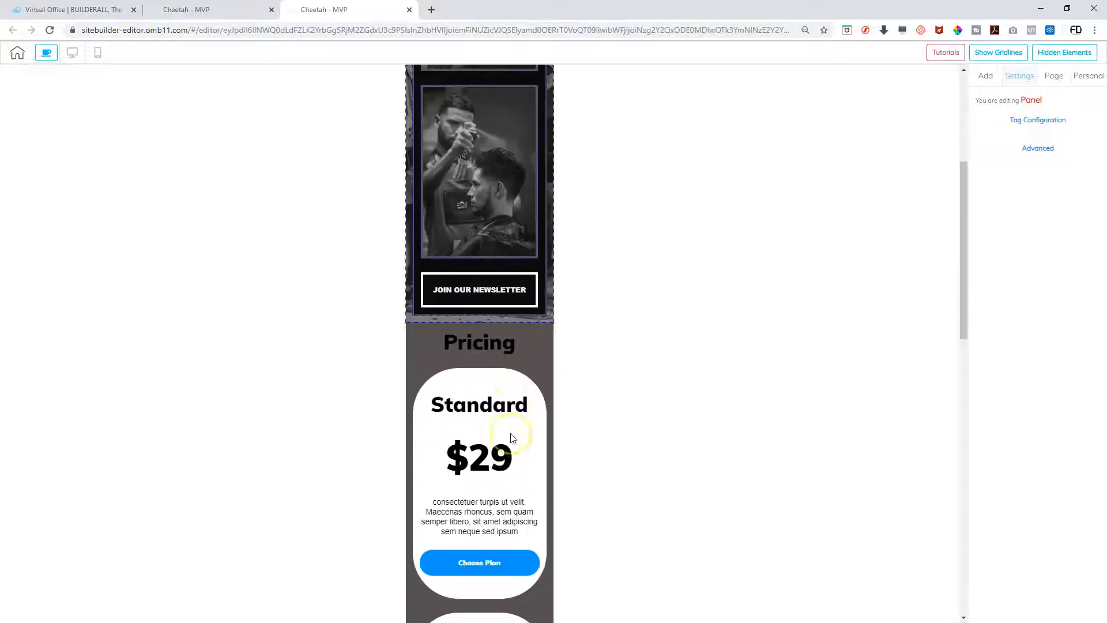
scroll(511, 437, "up", 3)
scroll(511, 437, "up", 2)
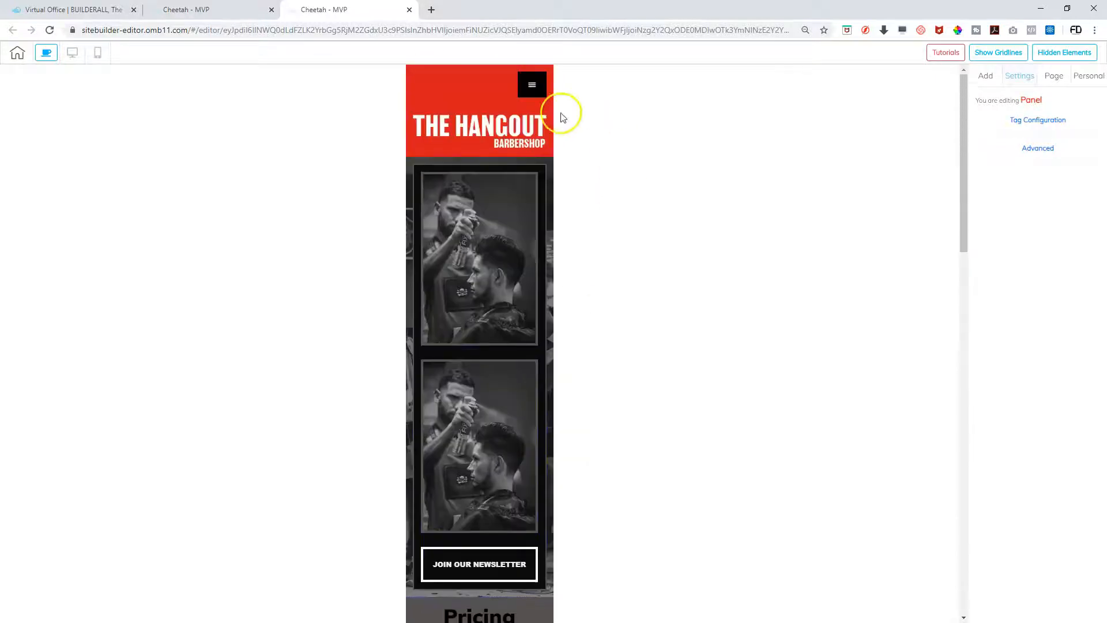
scroll(431, 342, "down", 12)
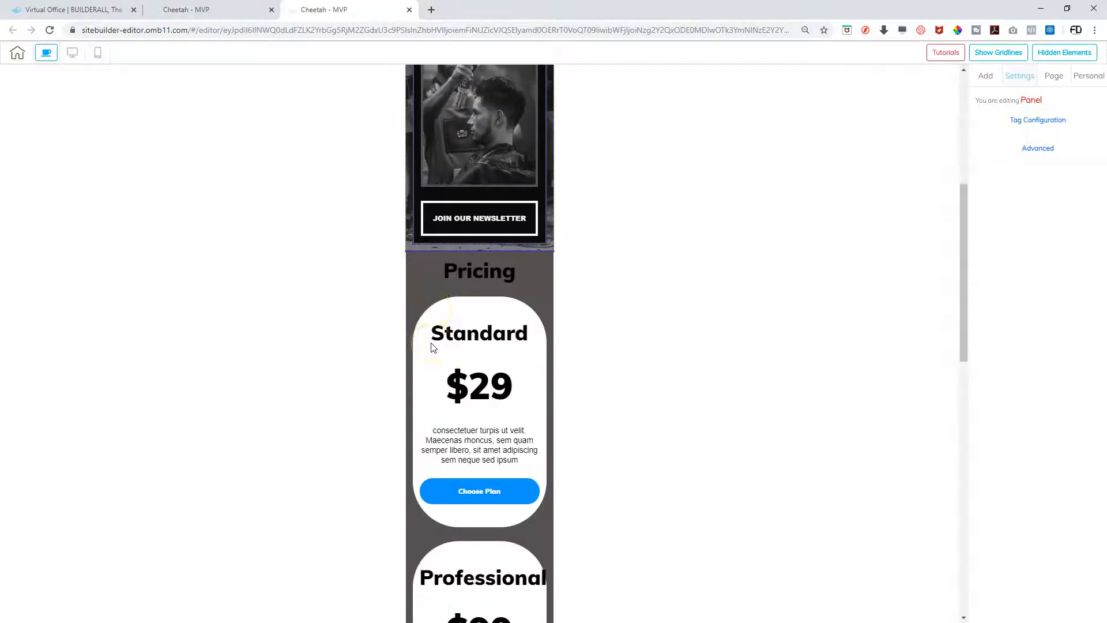
scroll(434, 347, "down", 3)
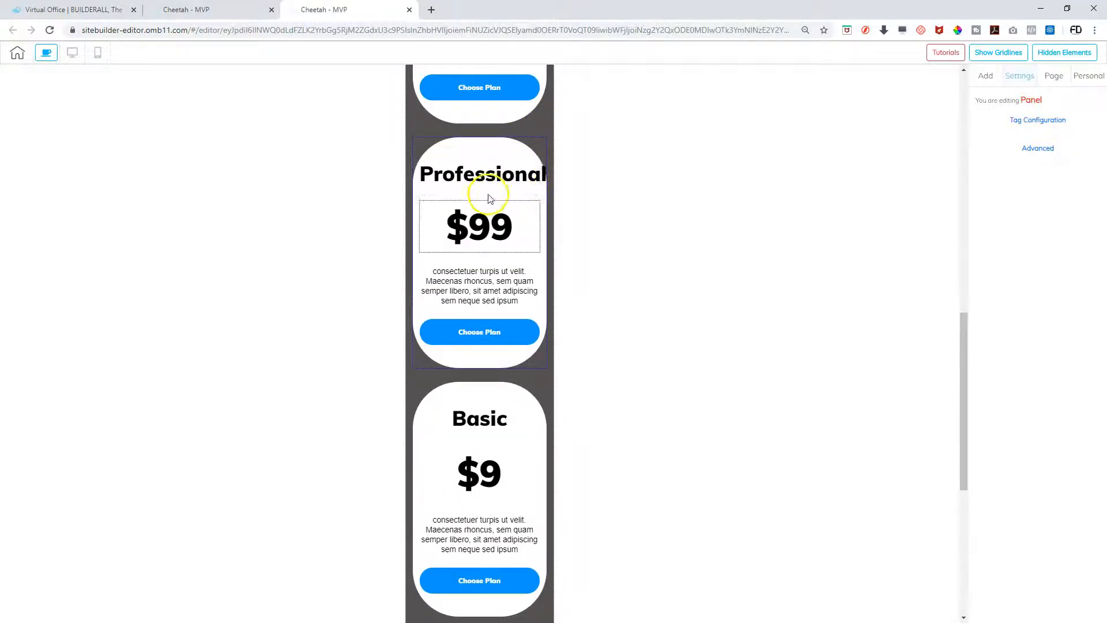
scroll(487, 202, "down", 7)
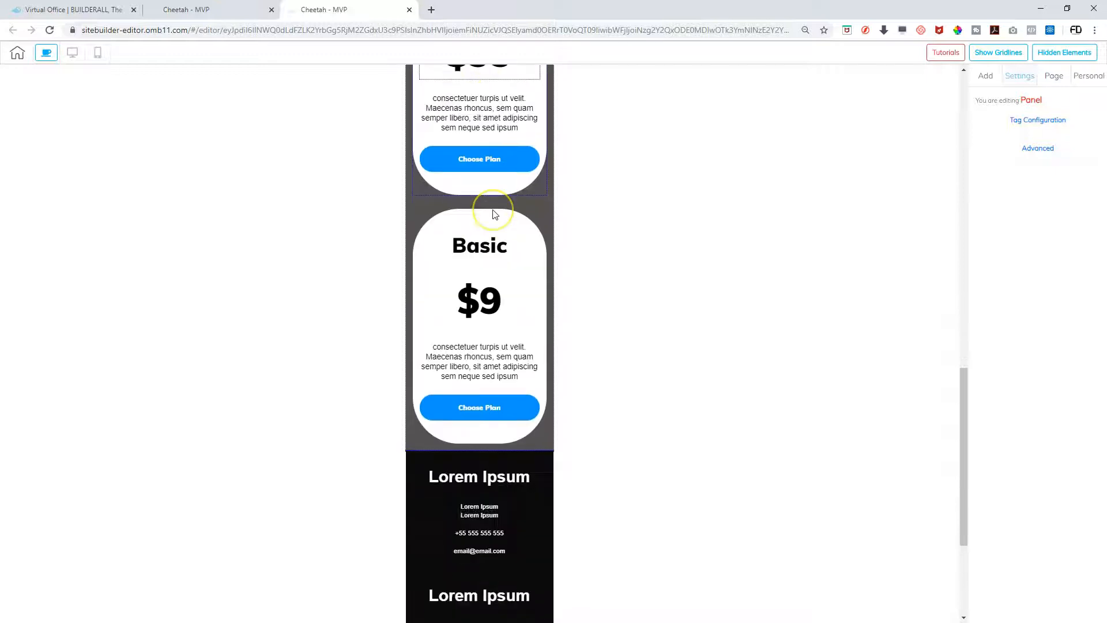
left_click(494, 333)
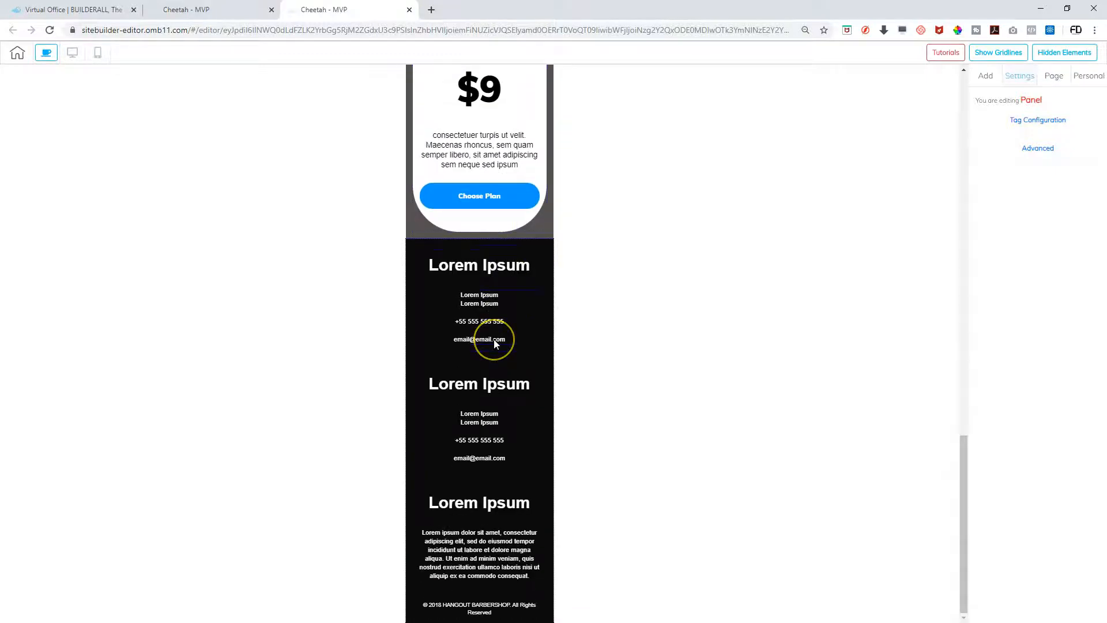
scroll(494, 340, "up", 11)
scroll(494, 344, "up", 10)
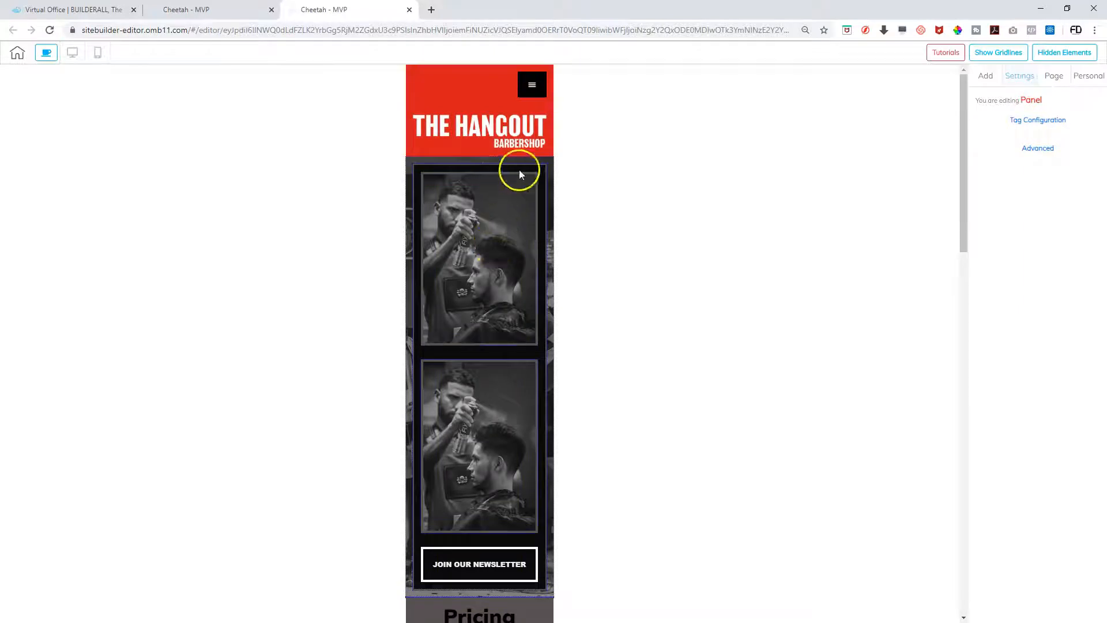
Hide the ImageComponent logo on mobile via Hidden Elements, keeping it on desktop
left_click(78, 56)
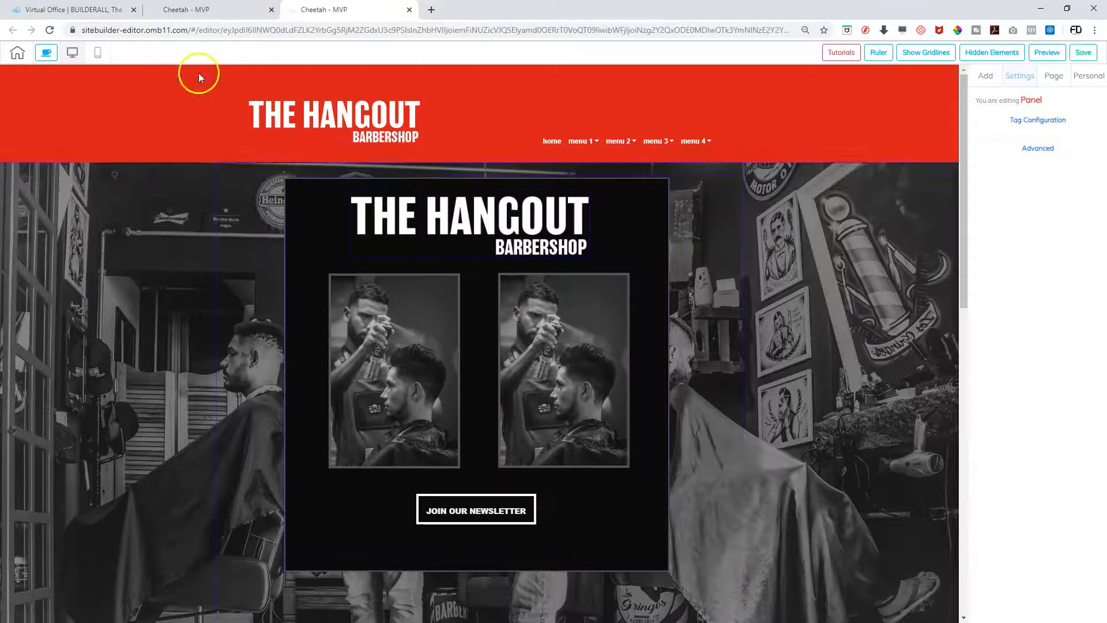
left_click(98, 51)
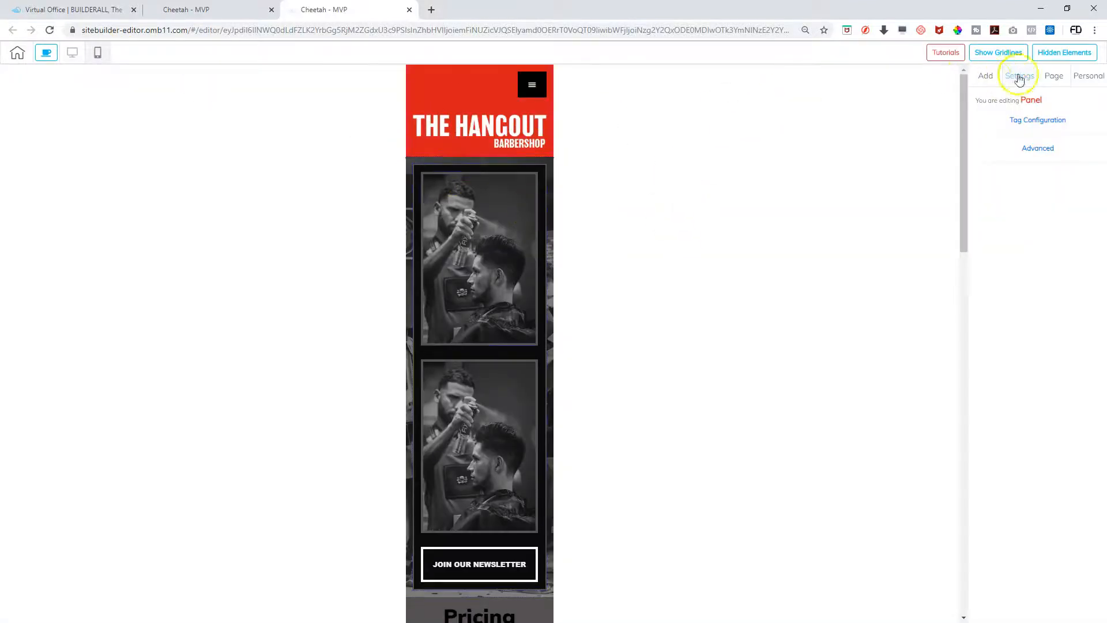
left_click(1064, 52)
left_click(1092, 111)
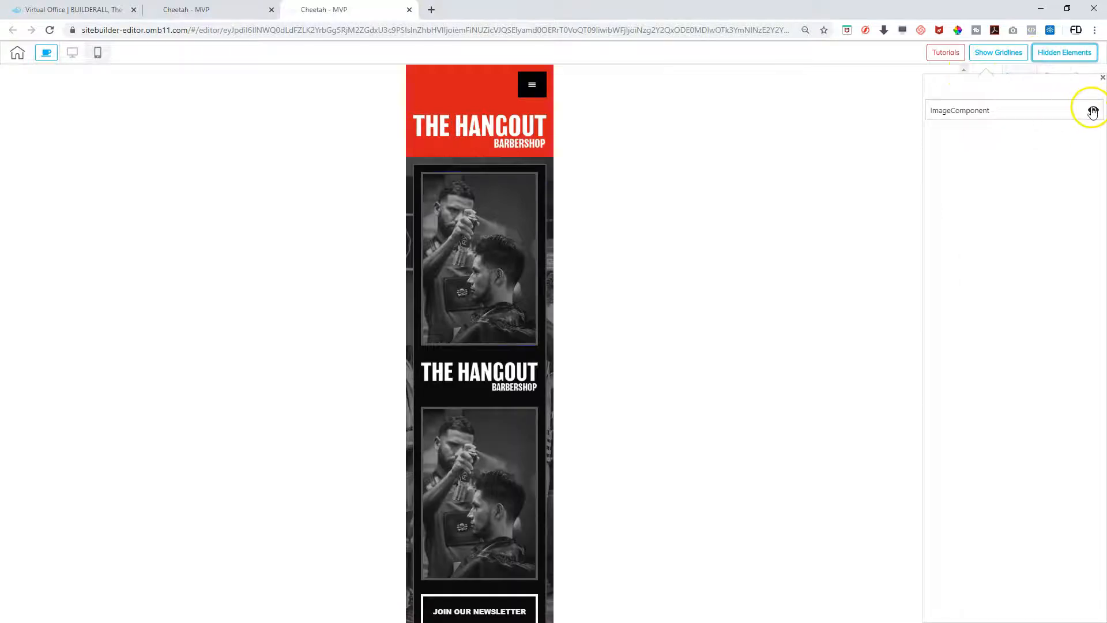
left_click(1092, 111)
left_click(1091, 112)
left_click(1093, 111)
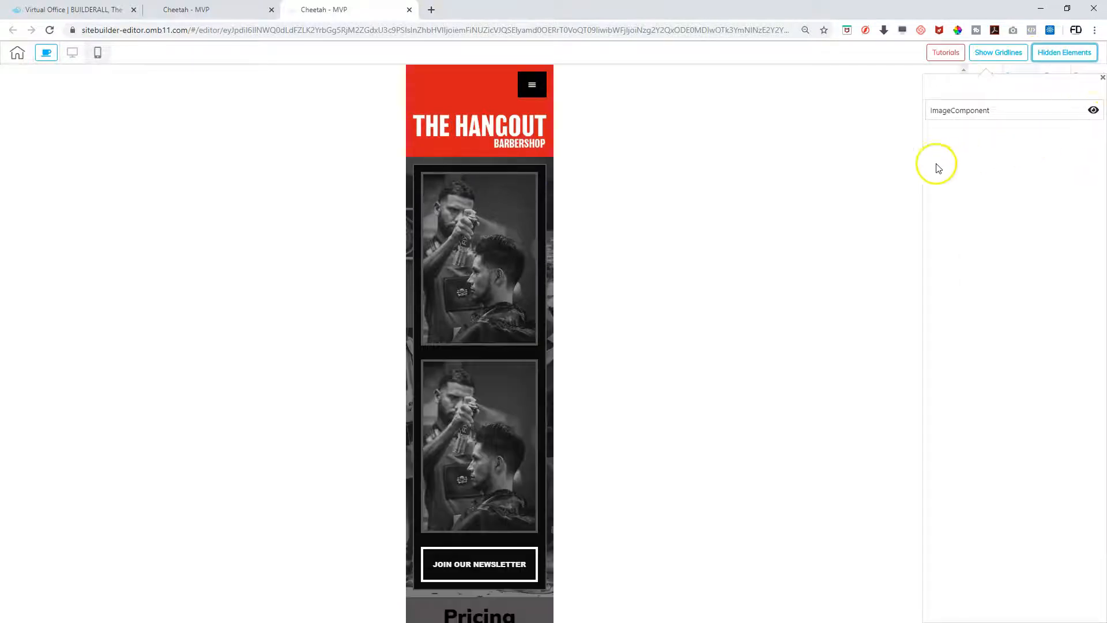
left_click(77, 62)
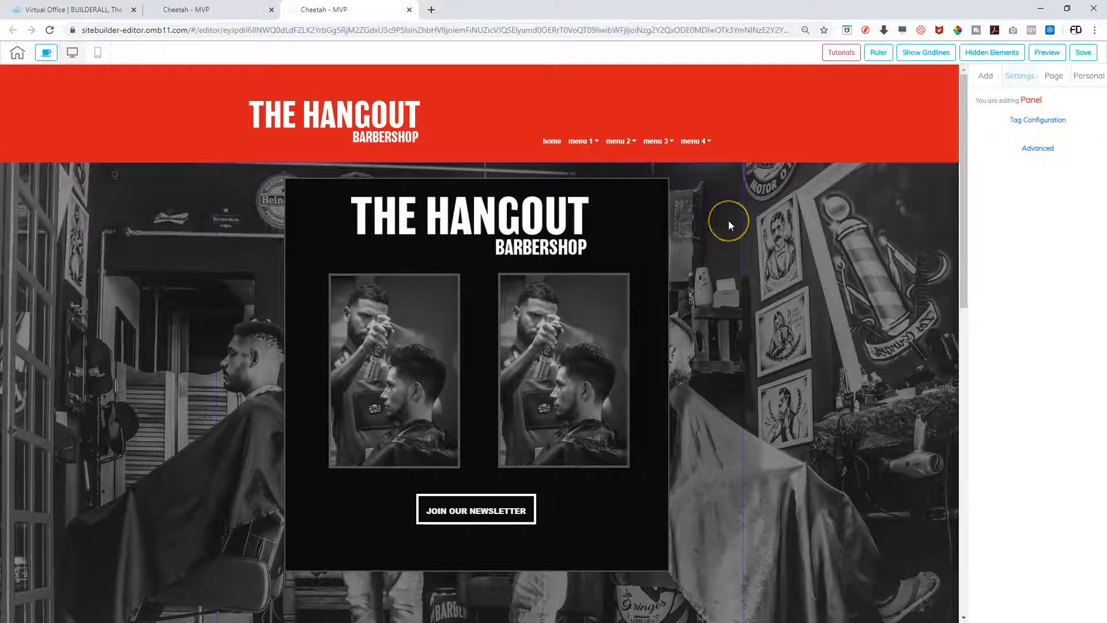
Nudge the Join Our Newsletter button slightly lower and left in the desktop panel
scroll(728, 221, "down", 2)
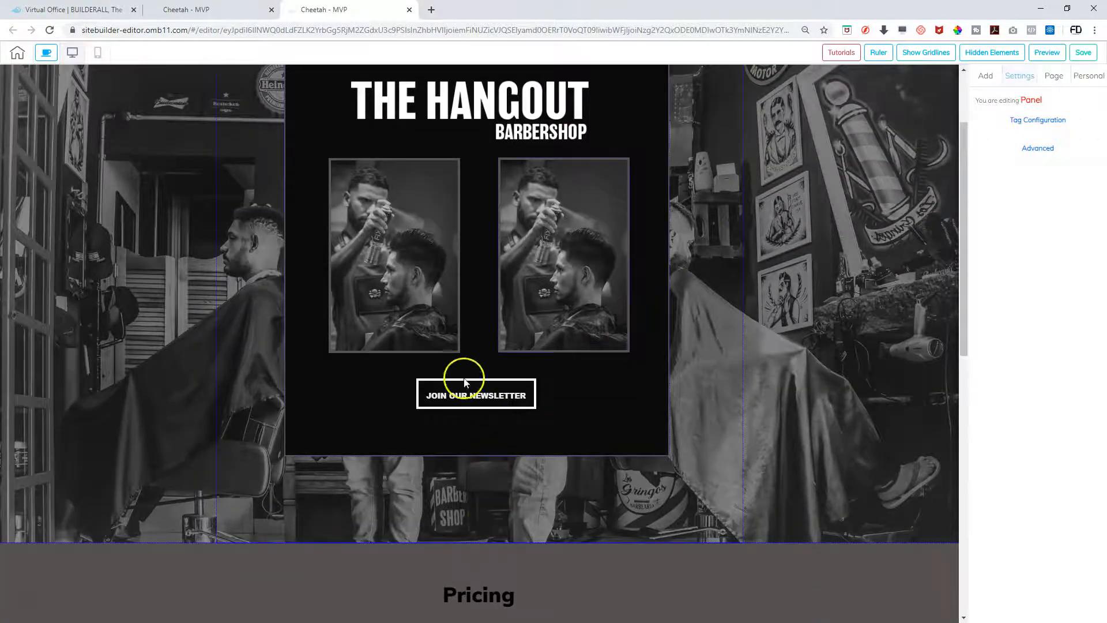
left_click_drag(477, 388, 479, 401)
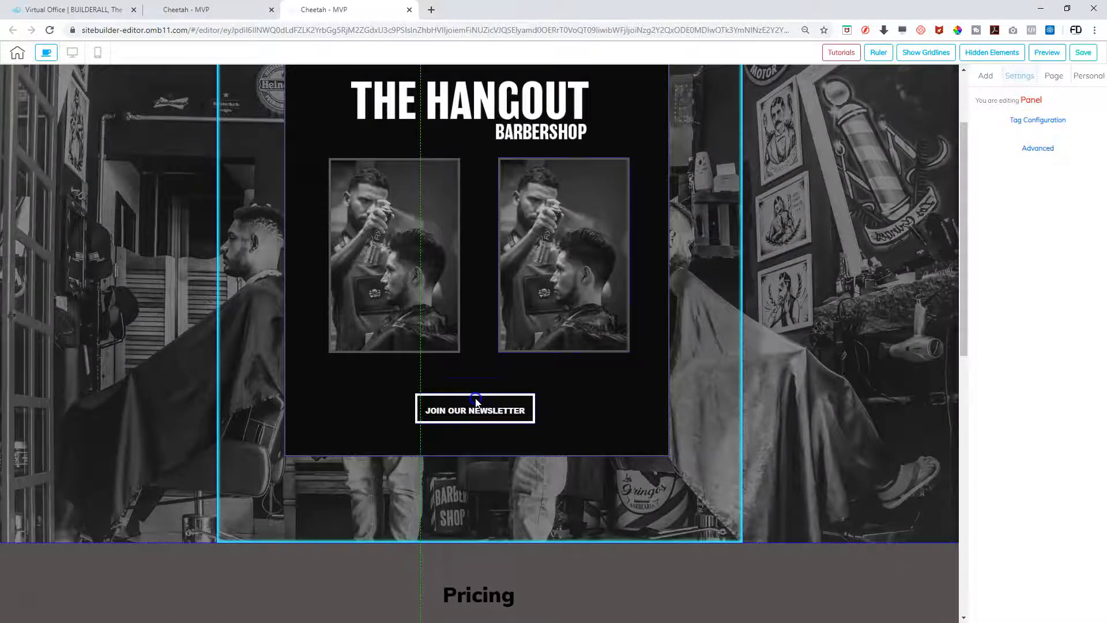
left_click(475, 400)
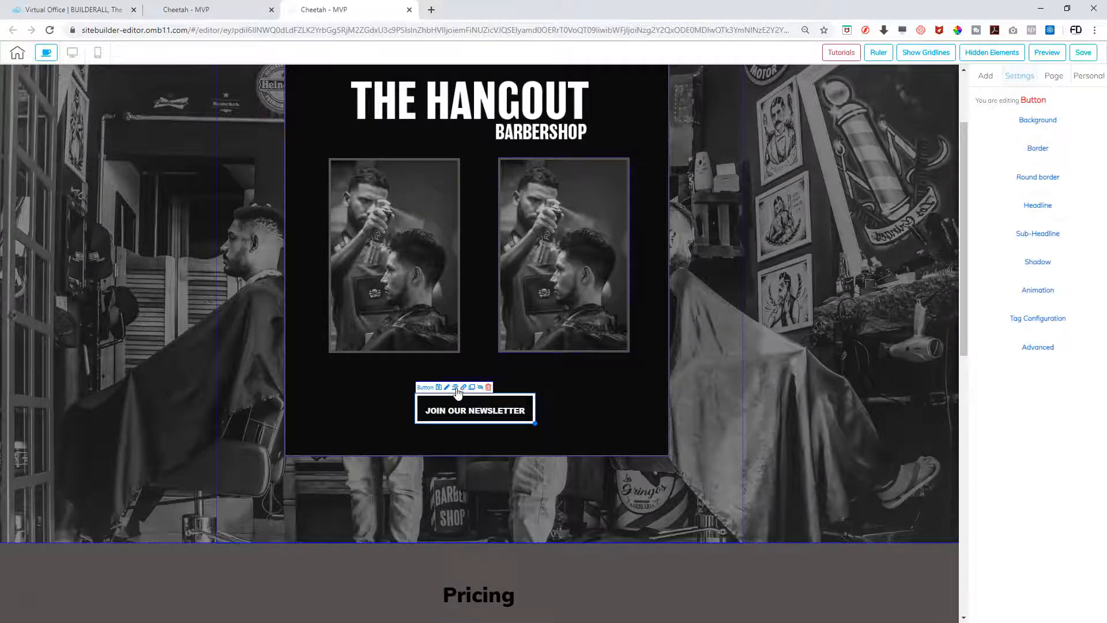
left_click_drag(470, 410, 465, 409)
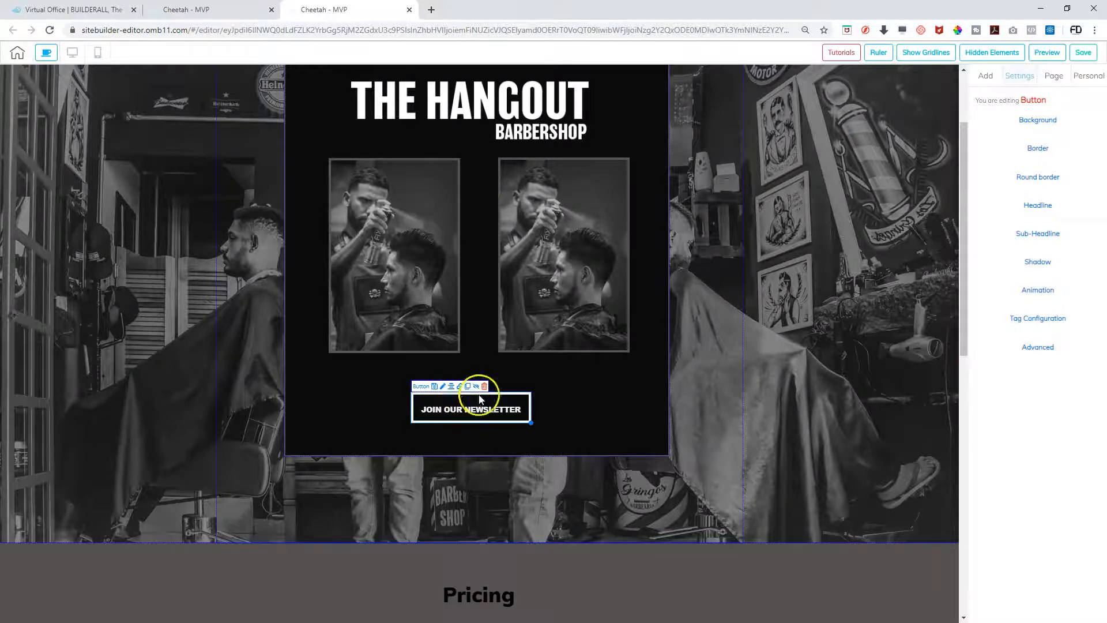
left_click(502, 396)
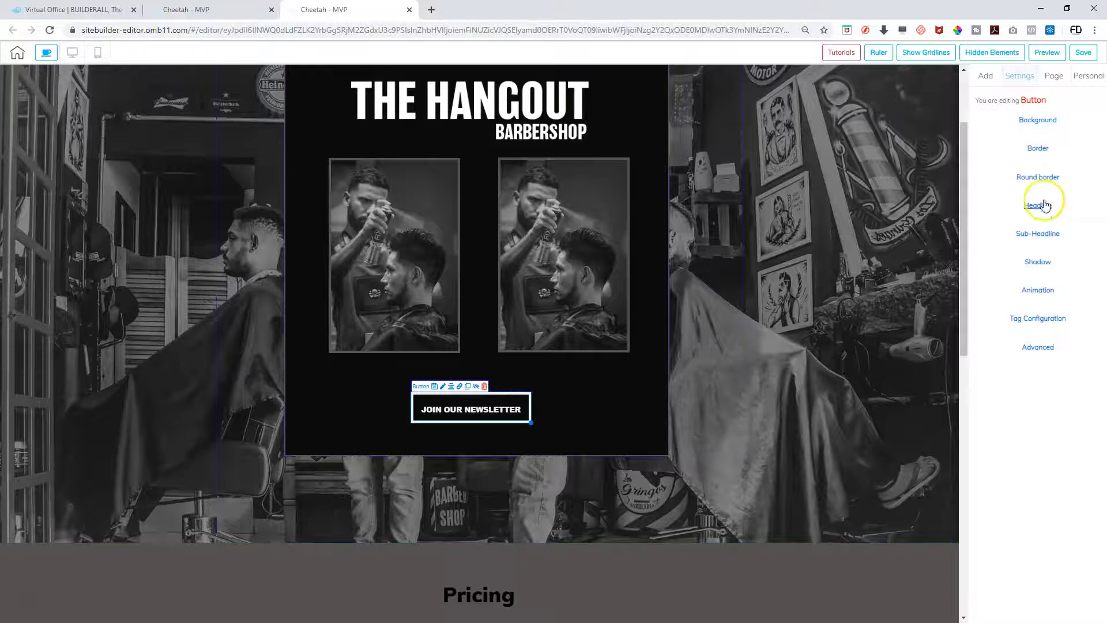
Raise the newsletter button's top-left Round border radius to 25
left_click(1042, 178)
left_click(1003, 200)
left_click(1003, 198)
left_click(1004, 198)
left_click(1003, 199)
left_click(1004, 198)
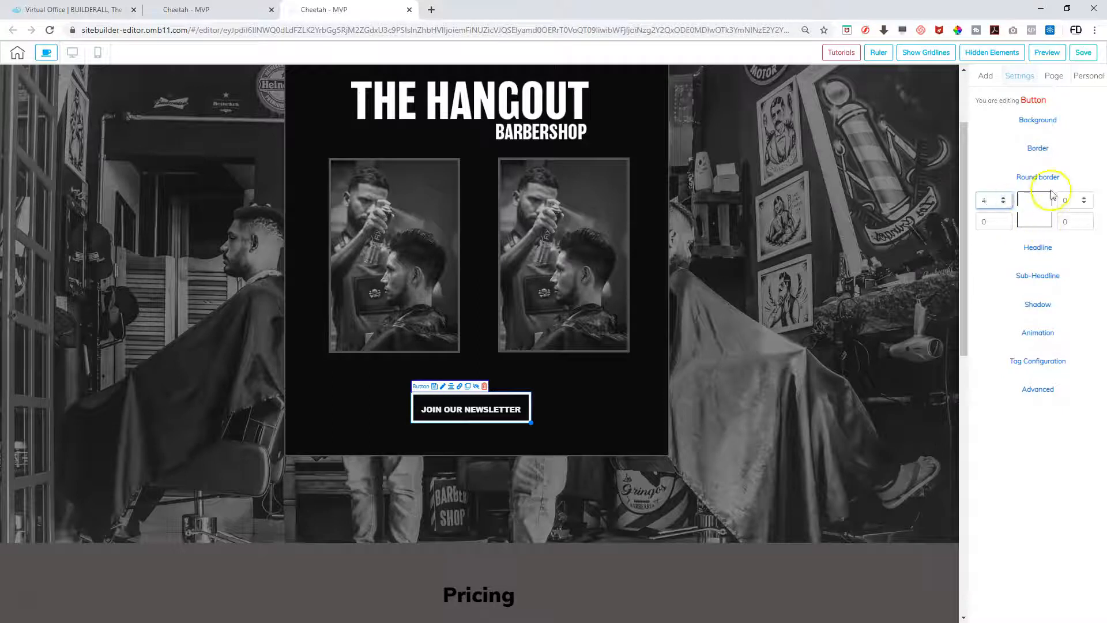
left_click(1003, 198)
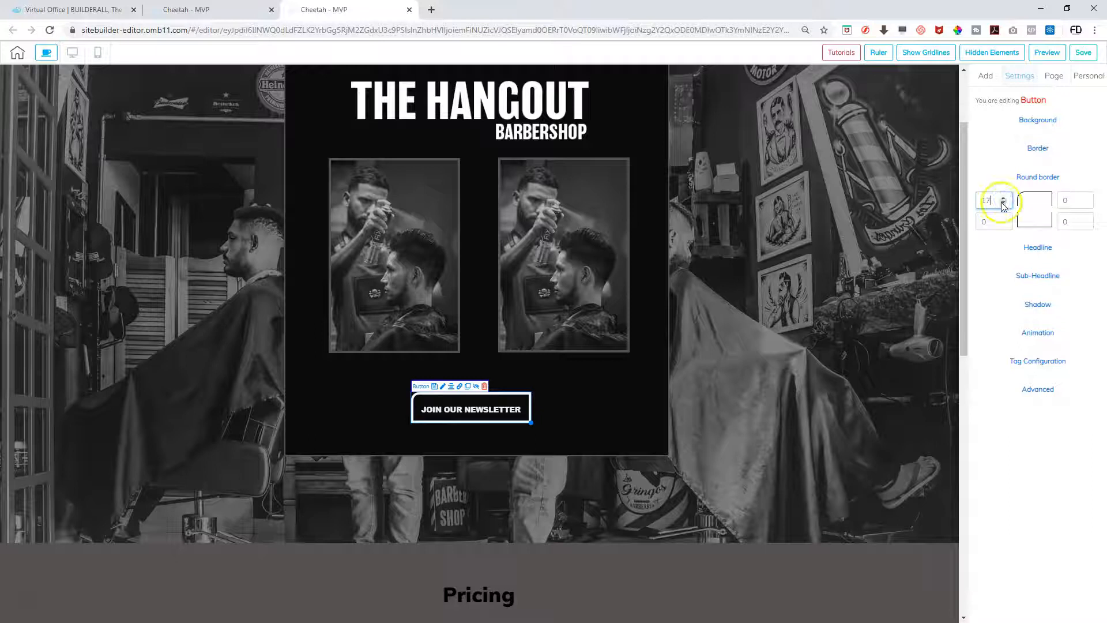
left_click(1003, 199)
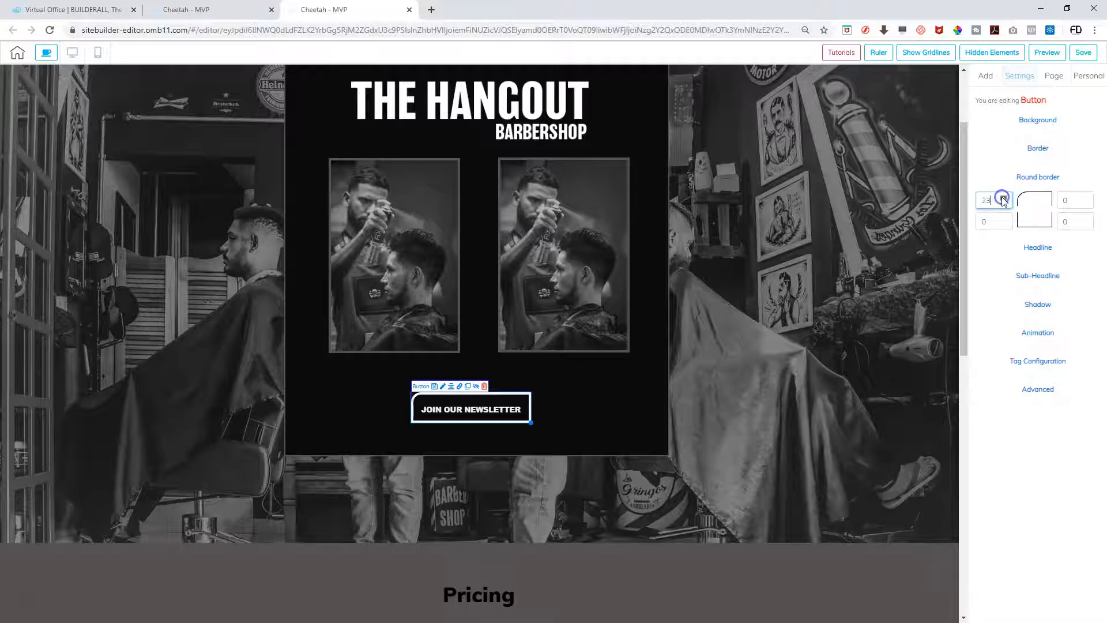
left_click(1002, 198)
left_click(1003, 202)
left_click(990, 203)
Set the remaining corner radii, including bottom-left, to 25 so the button is pill-shaped
key("Tab")
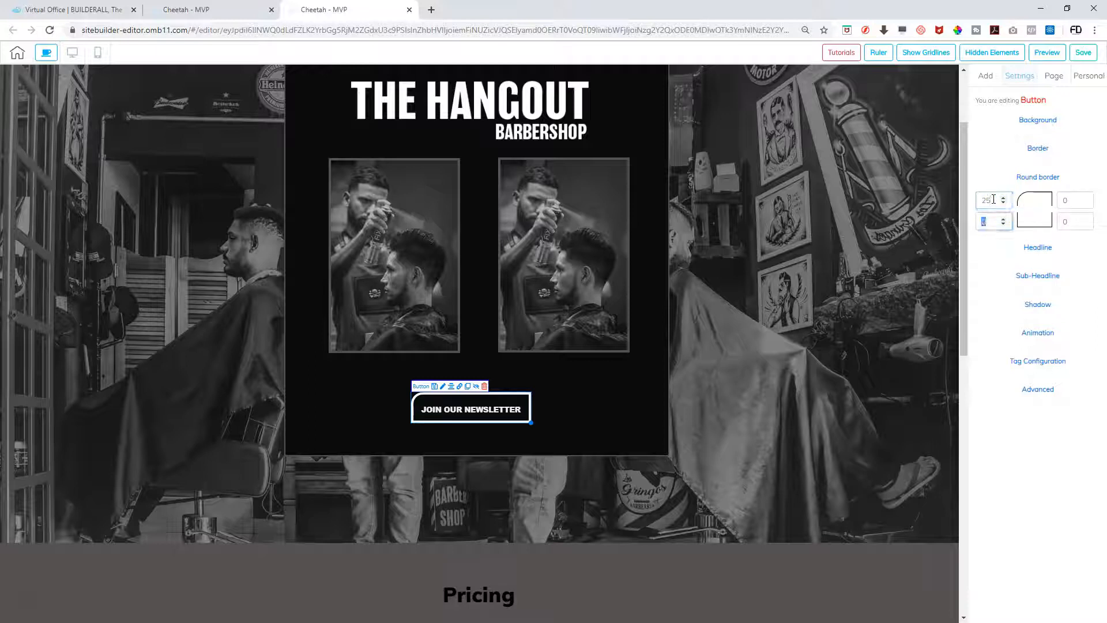
key("Tab")
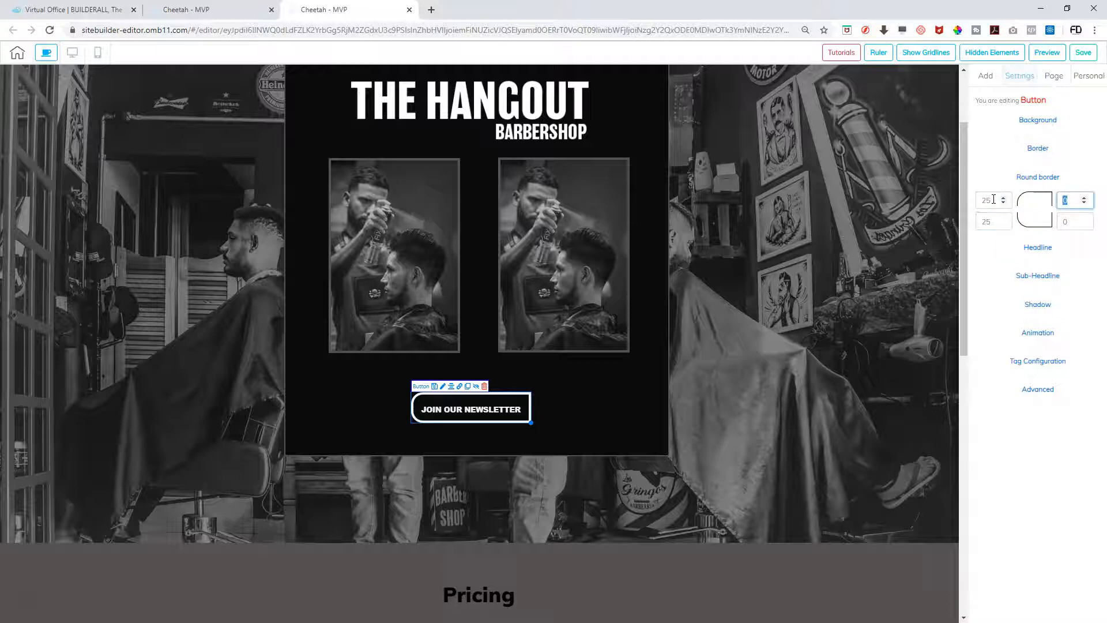
key("Tab")
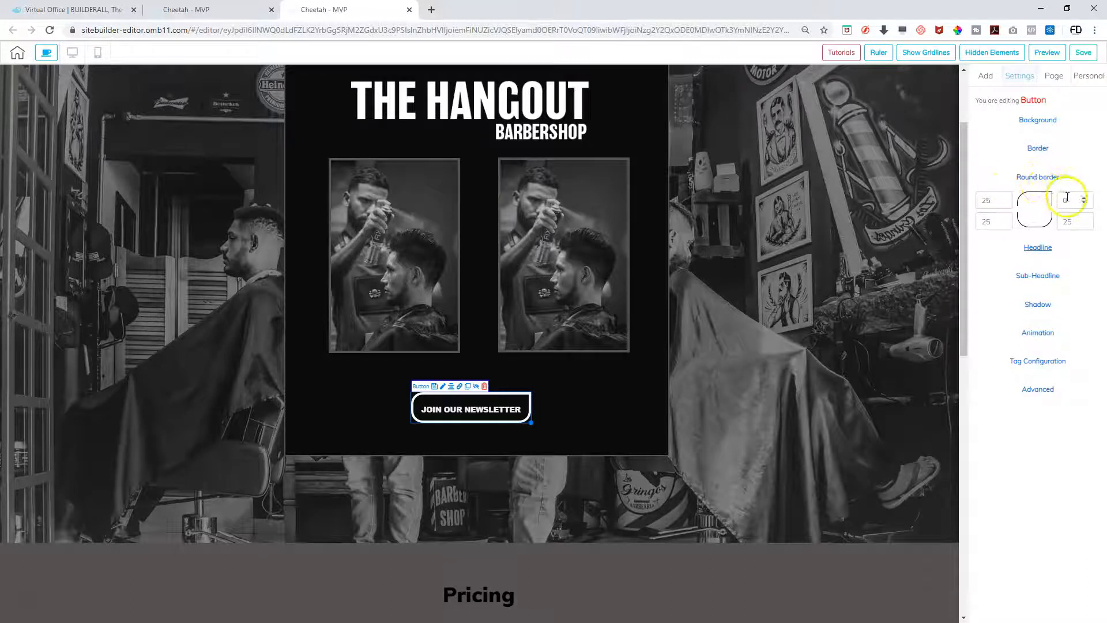
left_click(992, 221)
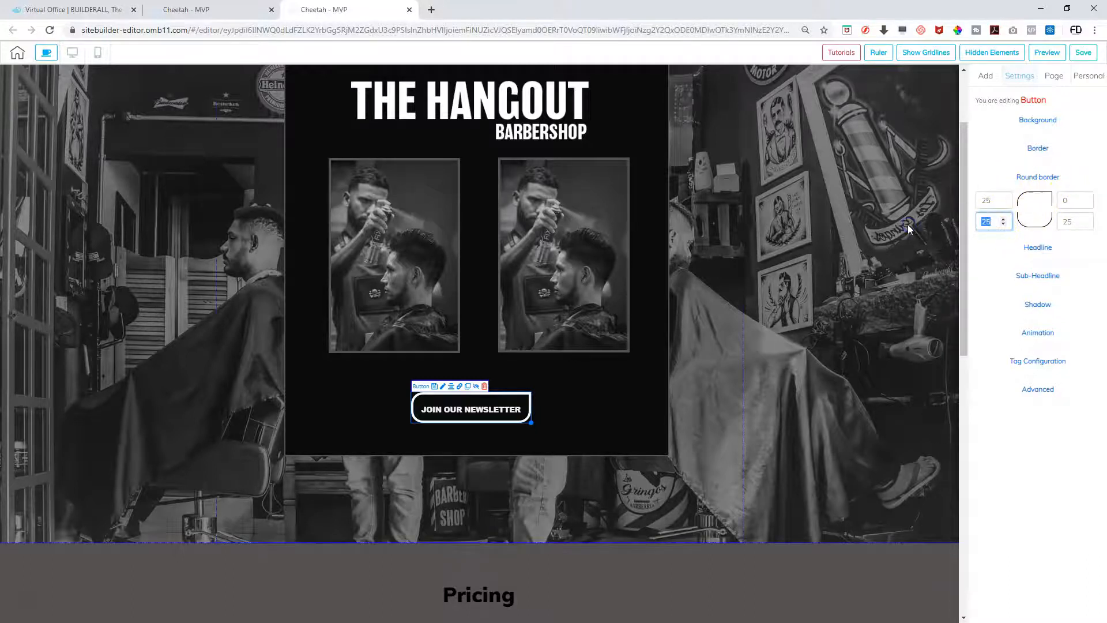
type("0")
key("Tab")
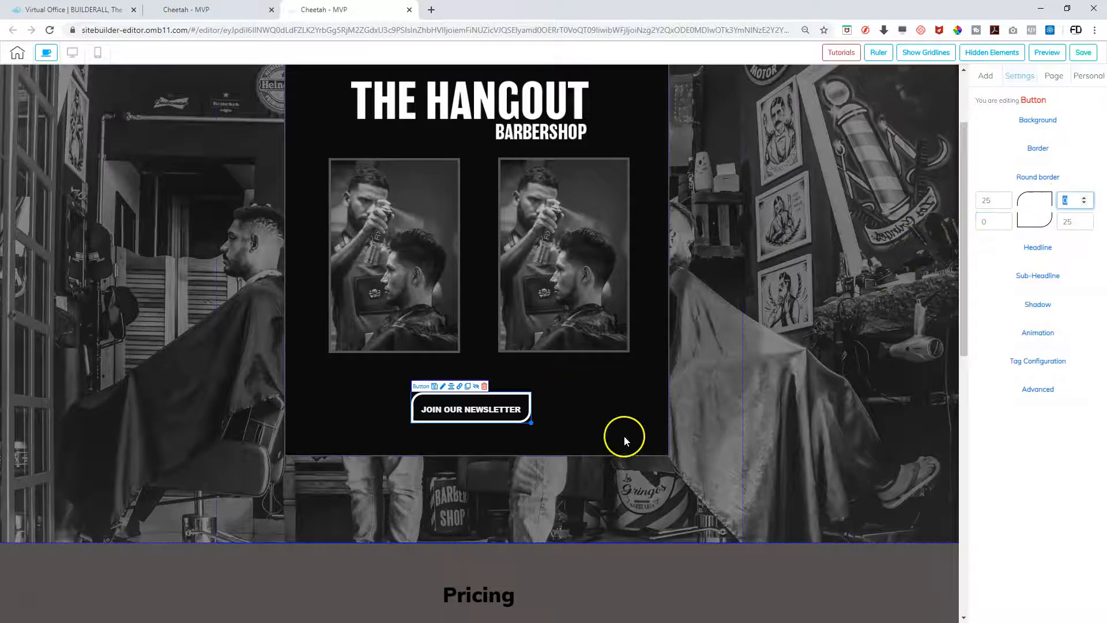
left_click(991, 222)
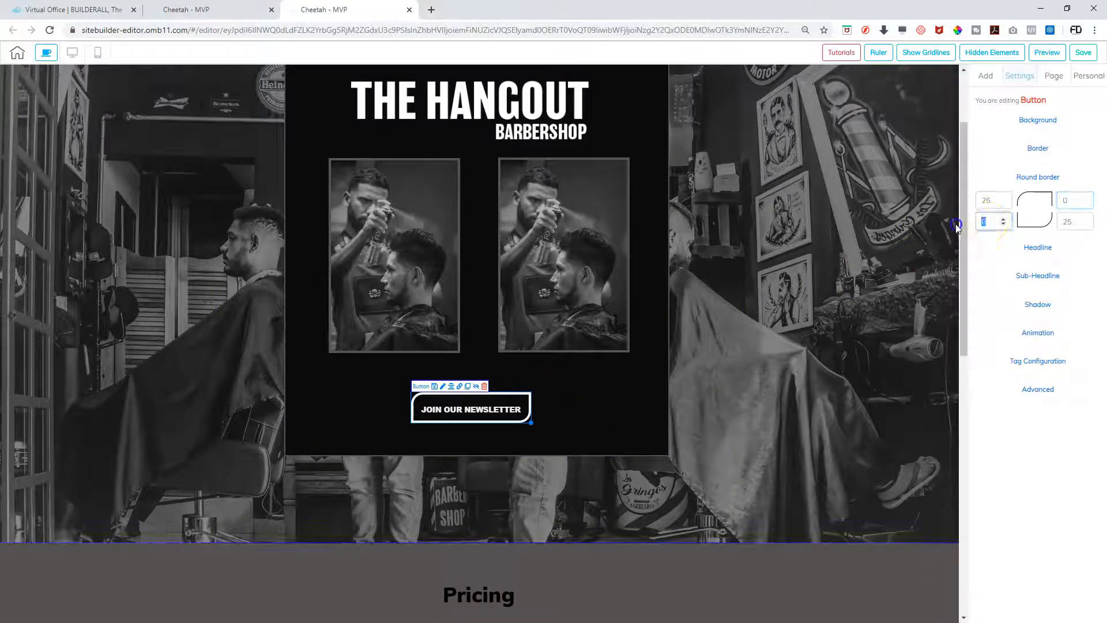
type("25")
key("Tab")
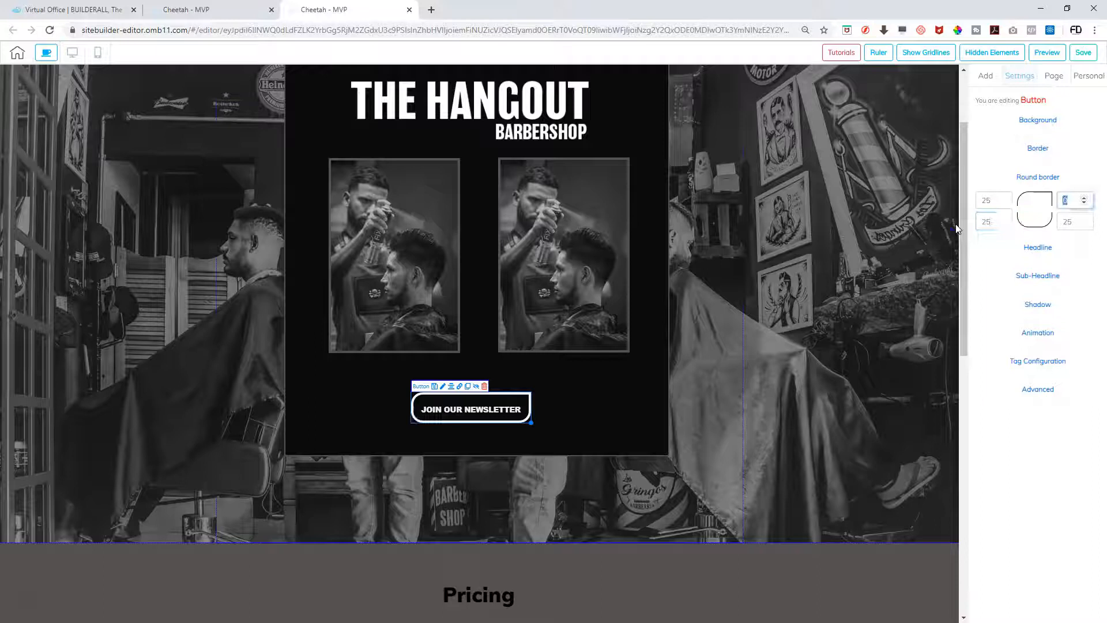
left_click(662, 440)
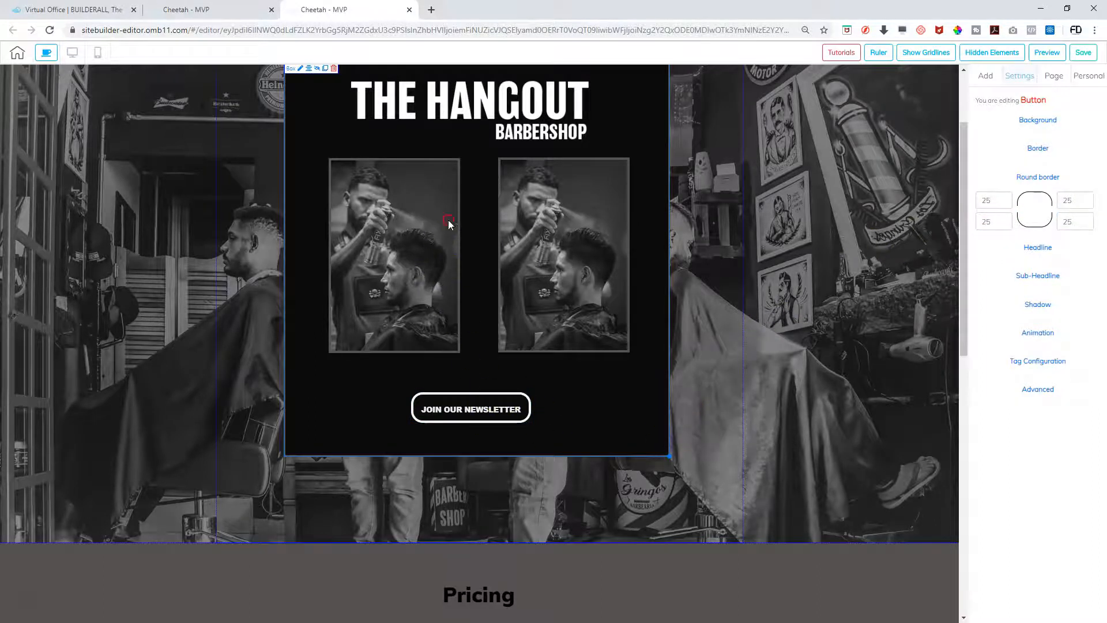
Round all four corners of the left barber photo to 25
left_click(449, 223)
left_click(992, 228)
type("25")
key("Tab")
type("25")
key("Tab")
type("25")
key("Tab")
Round all four corners of the right barber photo to 25
type("25")
key("Tab")
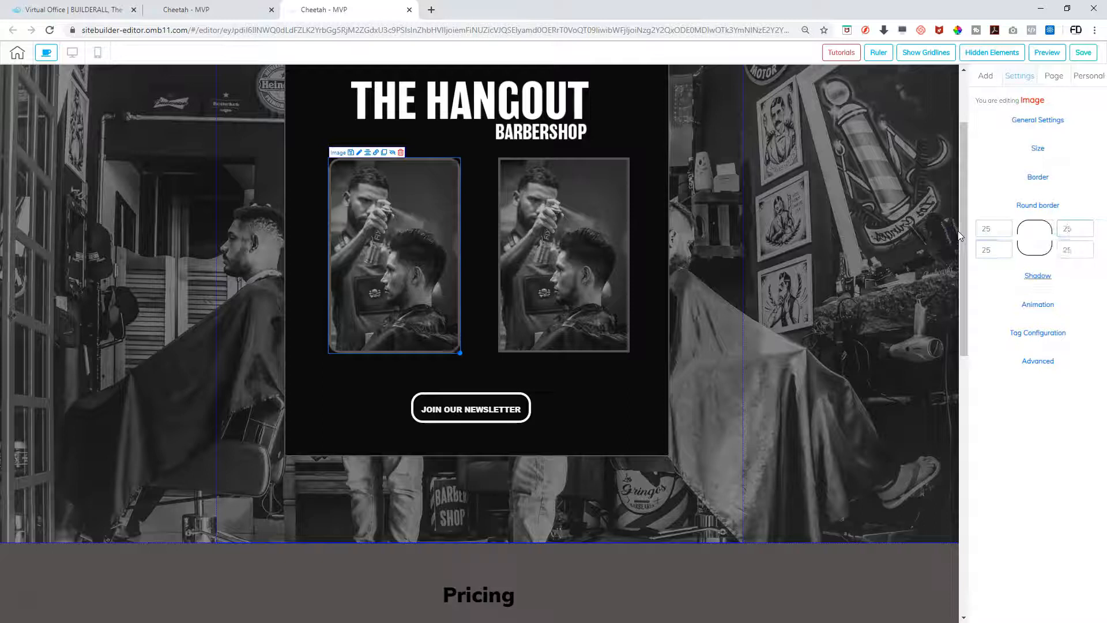
left_click(679, 444)
left_click(607, 284)
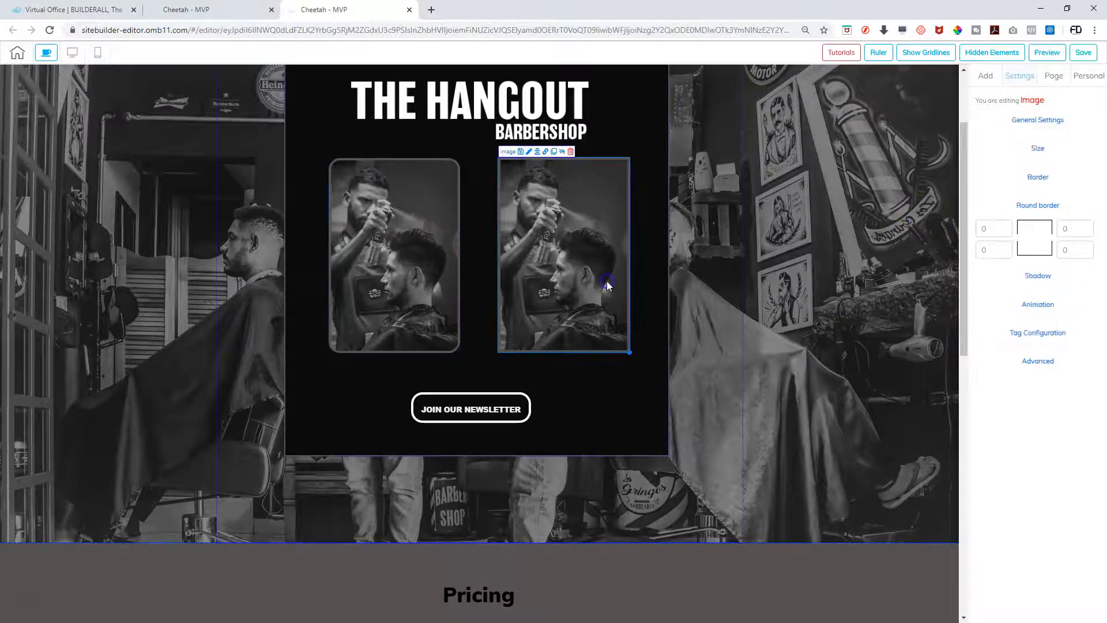
double_click(992, 229)
key("Tab")
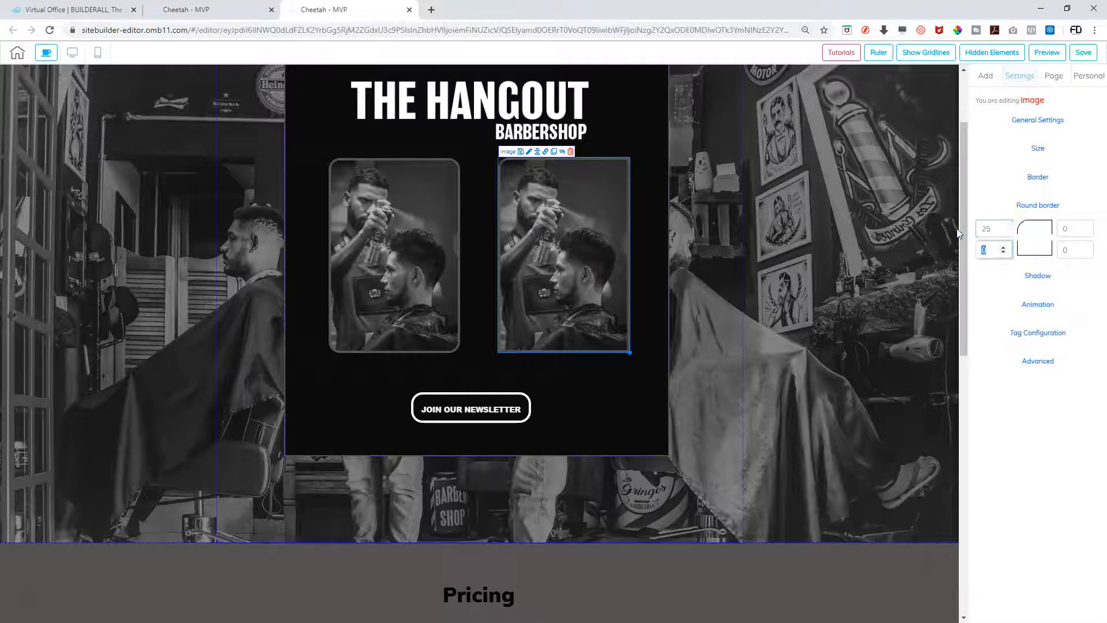
key("Tab")
type("25")
key("Tab")
type("25")
key("Tab")
left_click(934, 249)
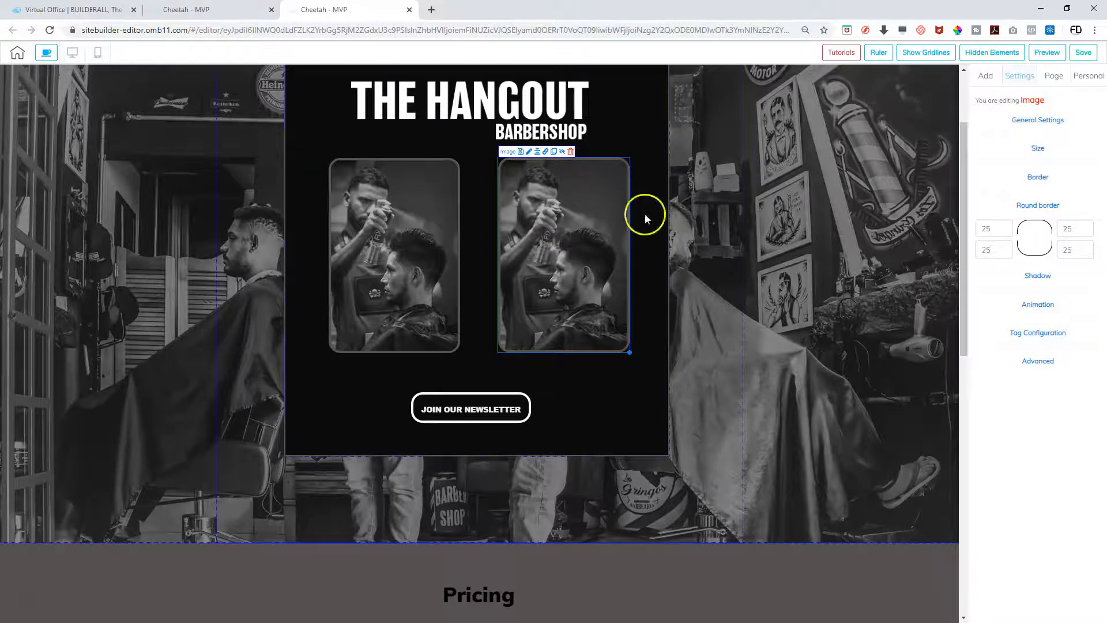
Replace the right photo with the barber 102 bw image from the library
left_click(1023, 120)
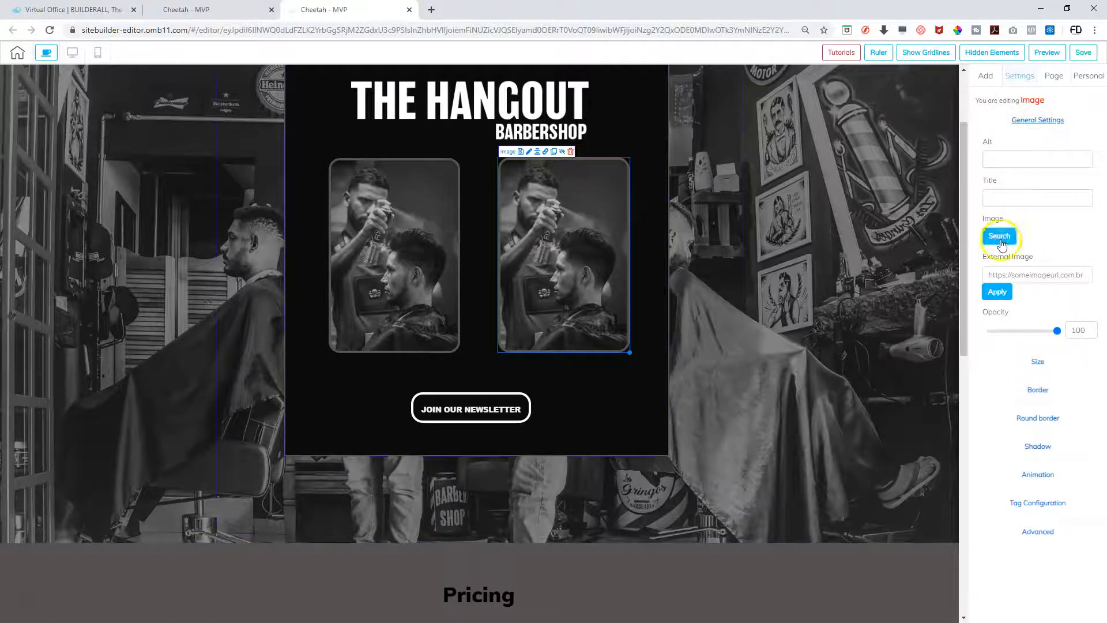
left_click(999, 237)
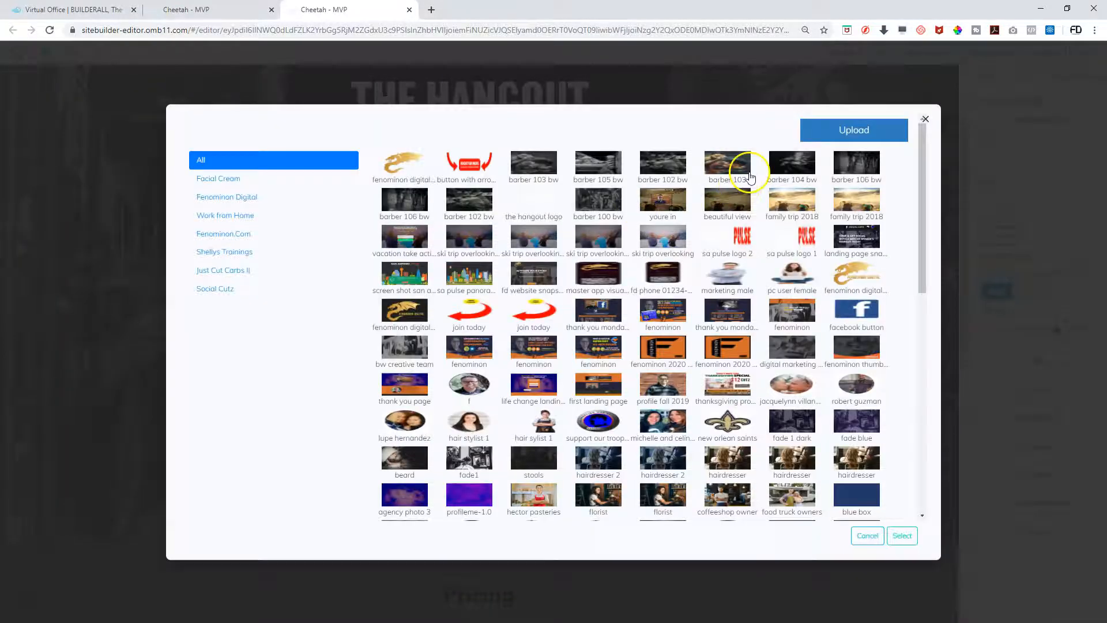
left_click(667, 166)
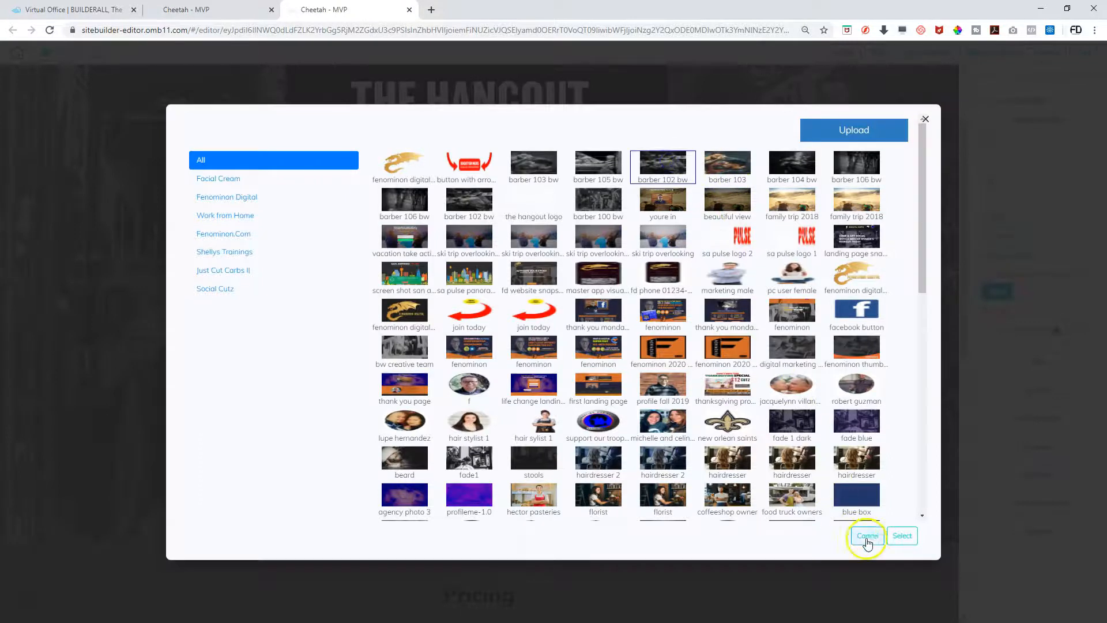
left_click(901, 535)
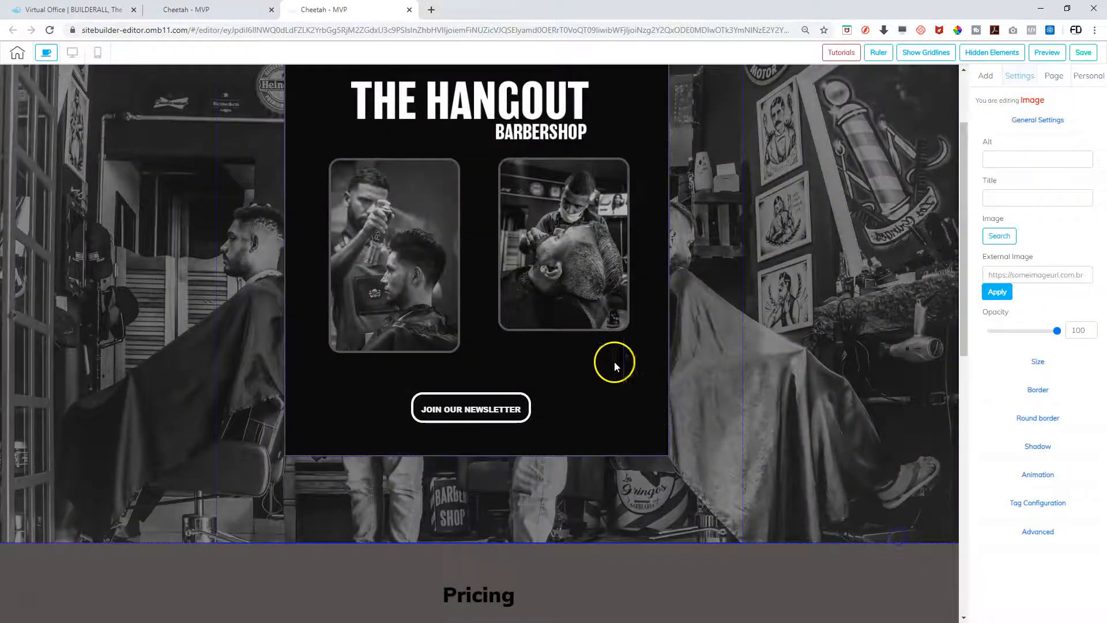
Enlarge the new photo to line up with the left one, then save the site
left_click(565, 237)
left_click_drag(628, 329, 646, 366)
left_click_drag(626, 318, 623, 319)
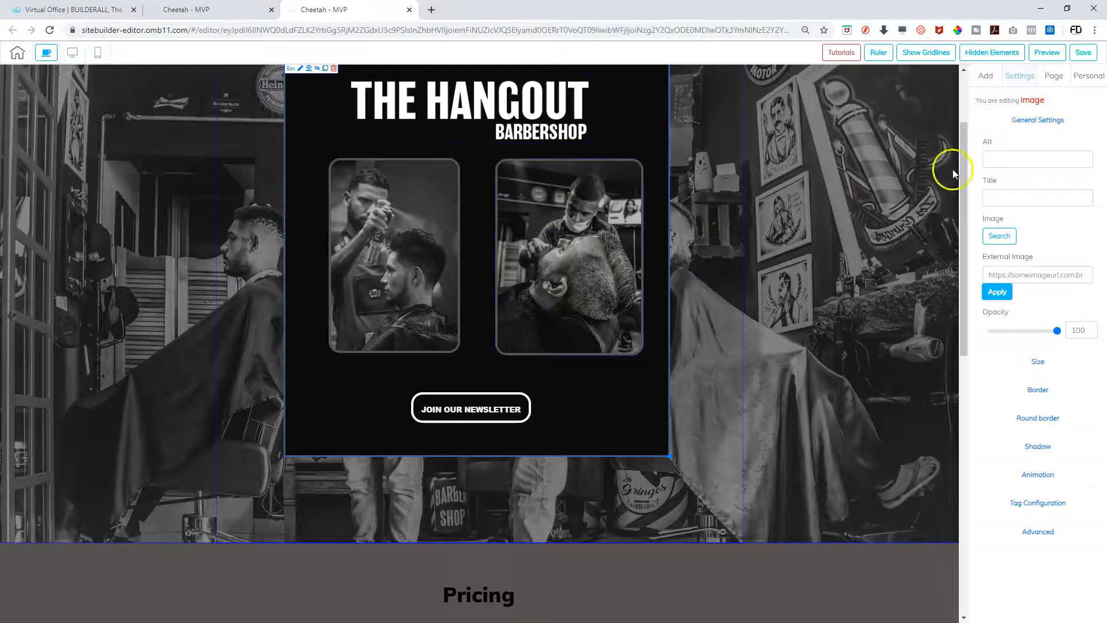
left_click(1083, 53)
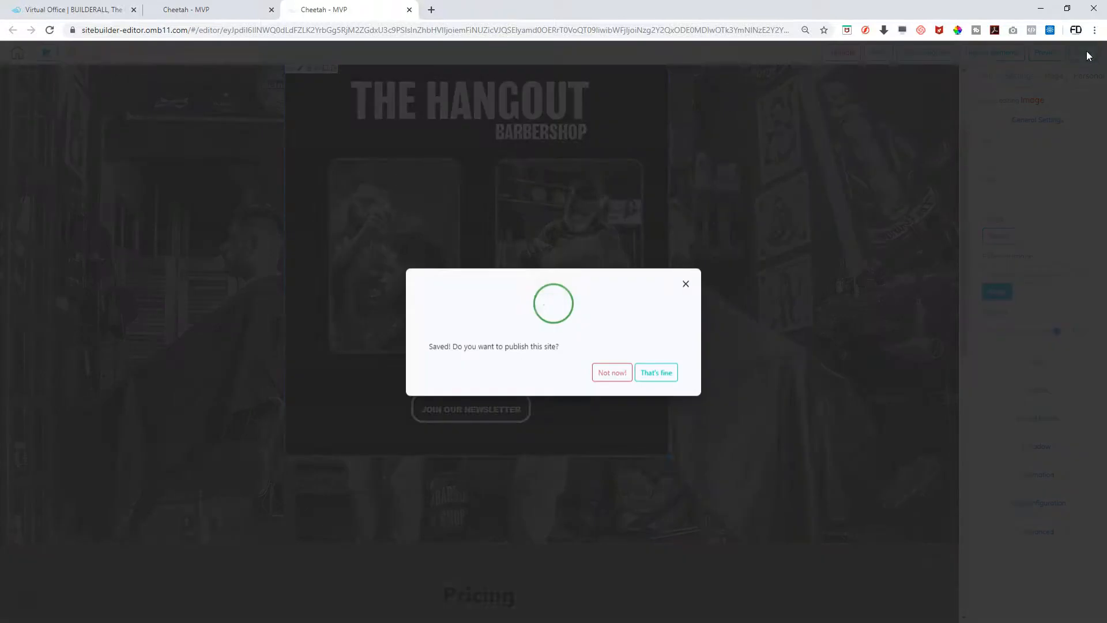
left_click(663, 373)
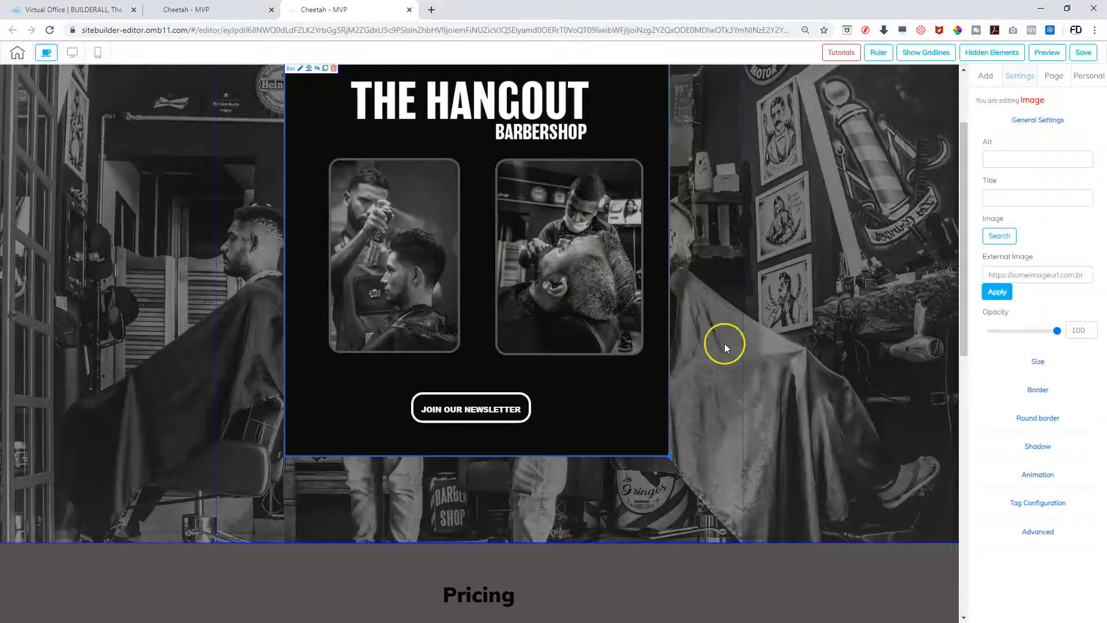
Select the newsletter hero section
scroll(724, 343, "up", 2)
scroll(724, 344, "down", 1)
scroll(724, 344, "up", 1)
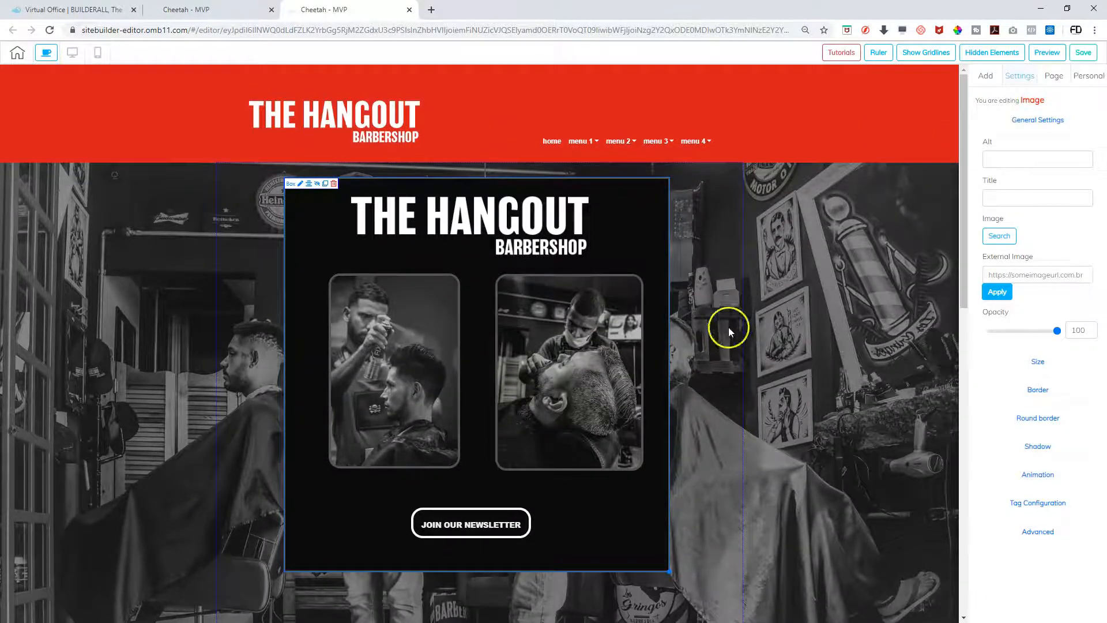
left_click(128, 199)
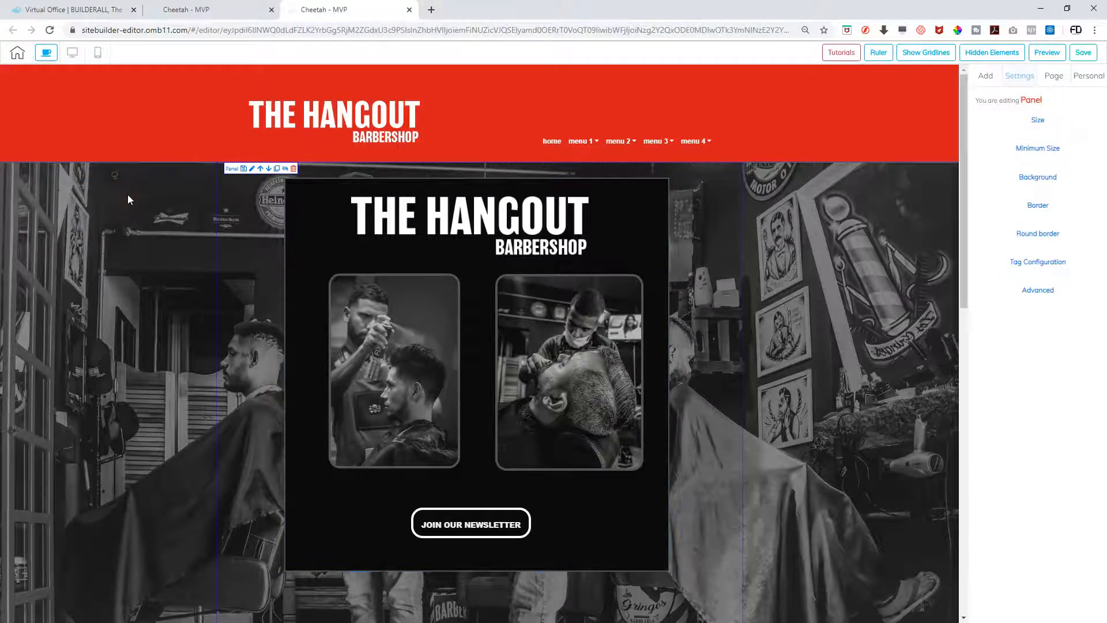
scroll(132, 321, "down", 5)
scroll(133, 322, "up", 5)
scroll(133, 322, "up", 1)
scroll(934, 415, "down", 3)
scroll(403, 357, "up", 3)
Activate an anchor named NEWSLETTER on the section and save without publishing
left_click(1037, 290)
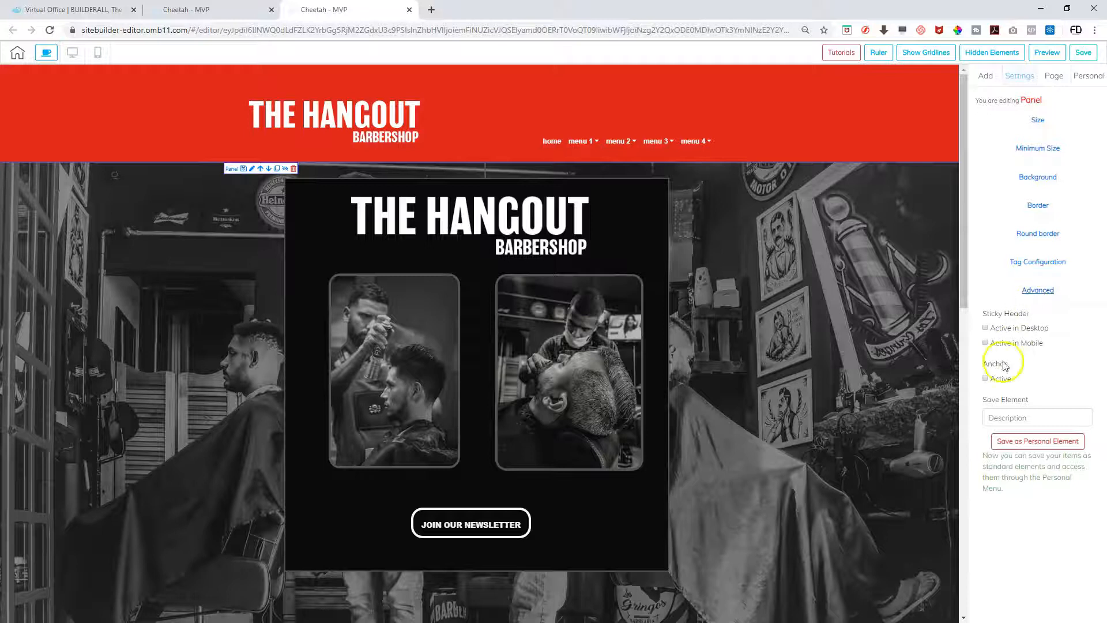
left_click(986, 379)
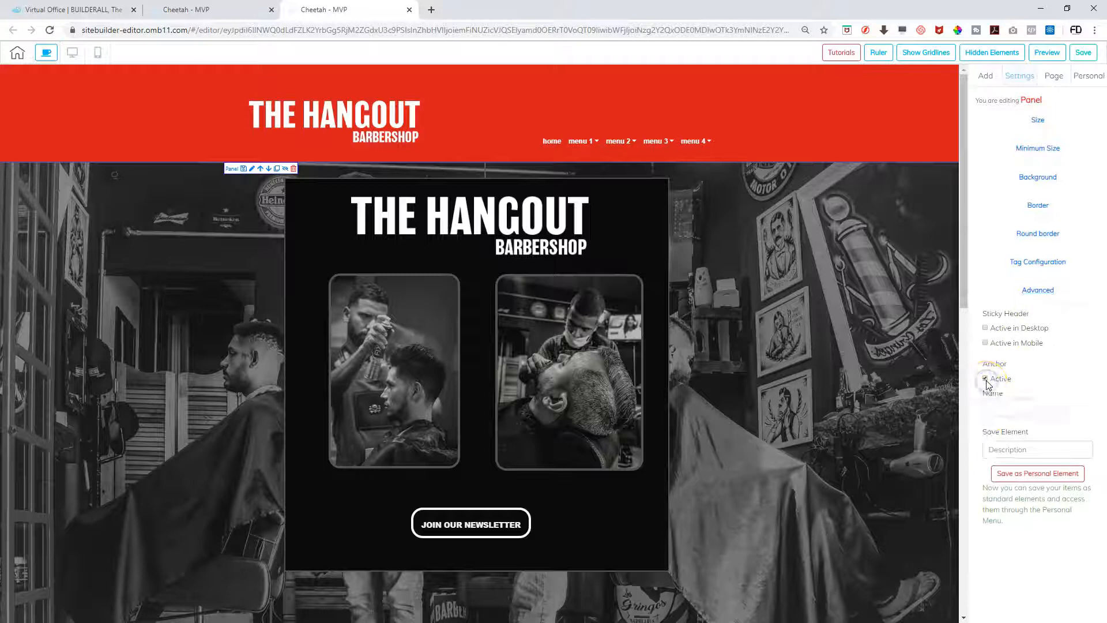
left_click(997, 406)
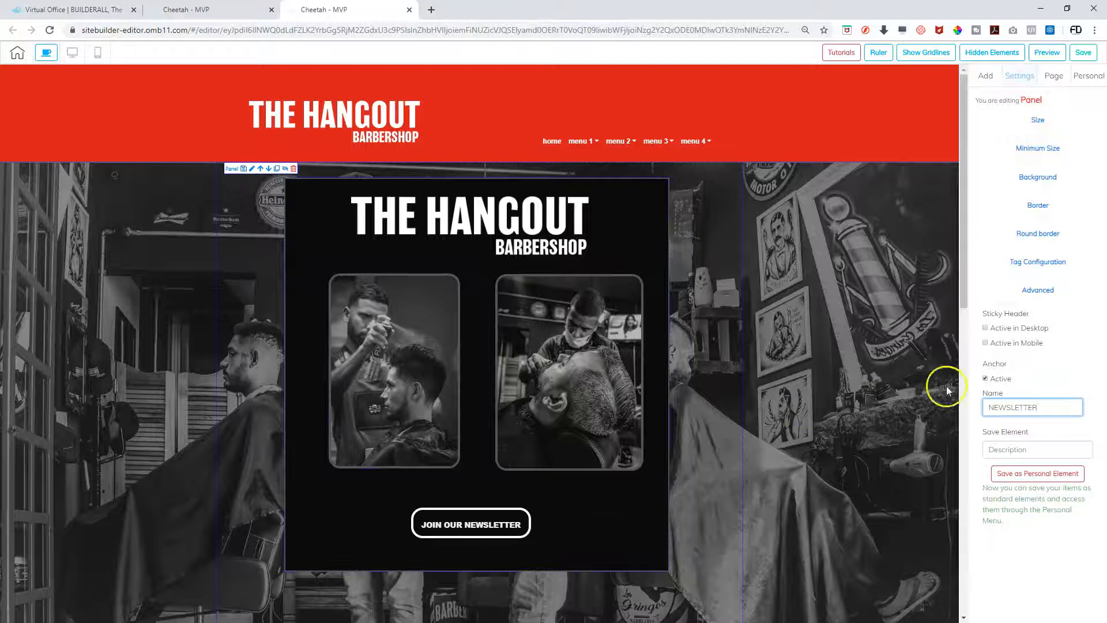
left_click(1087, 55)
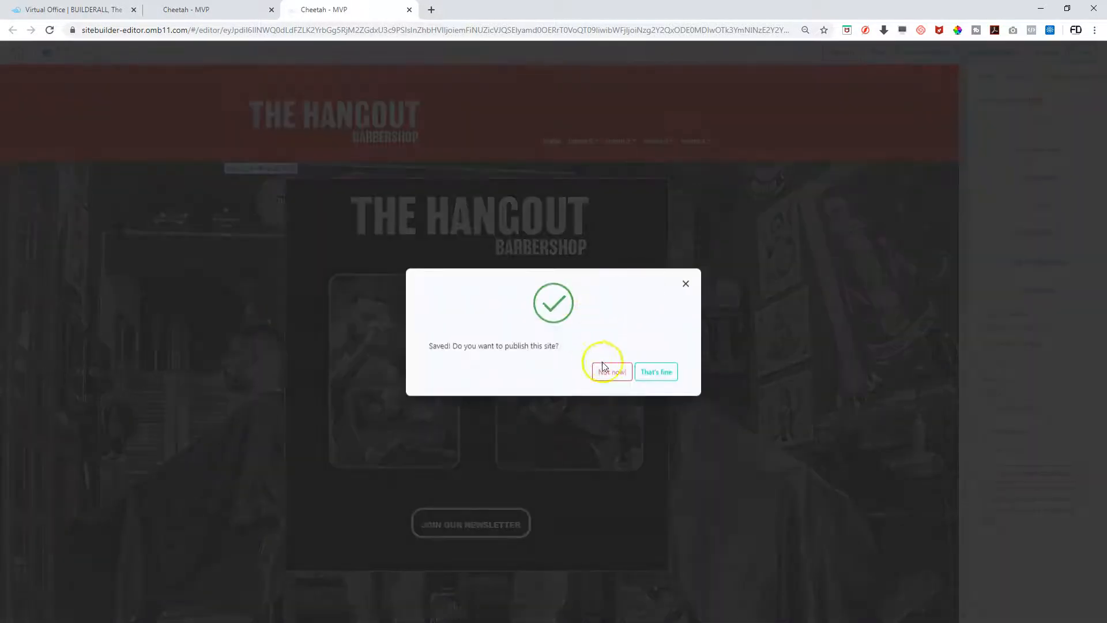
left_click(610, 374)
scroll(763, 354, "down", 2)
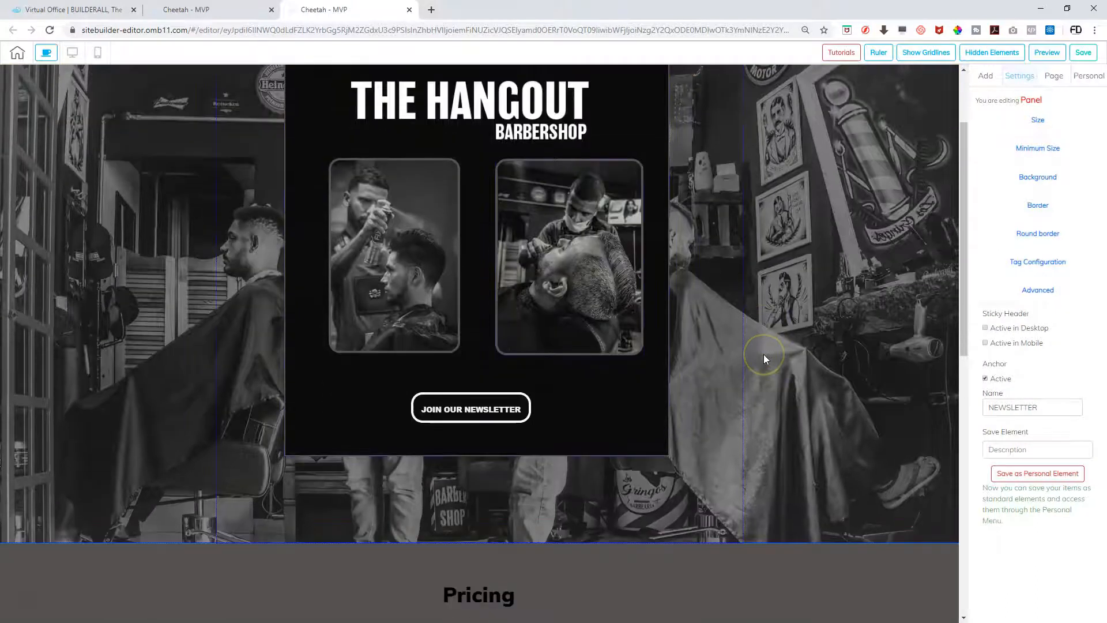
Give the Pricing section an active anchor named PRICING and save with That's fine
scroll(727, 371, "down", 4)
left_click(116, 358)
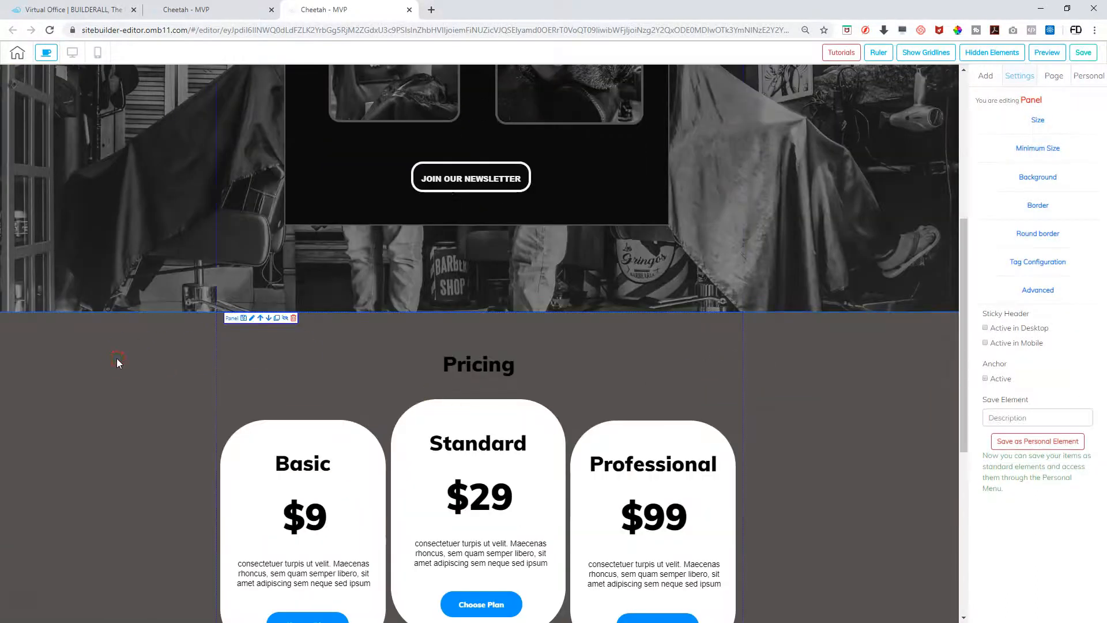
scroll(383, 421, "down", 3)
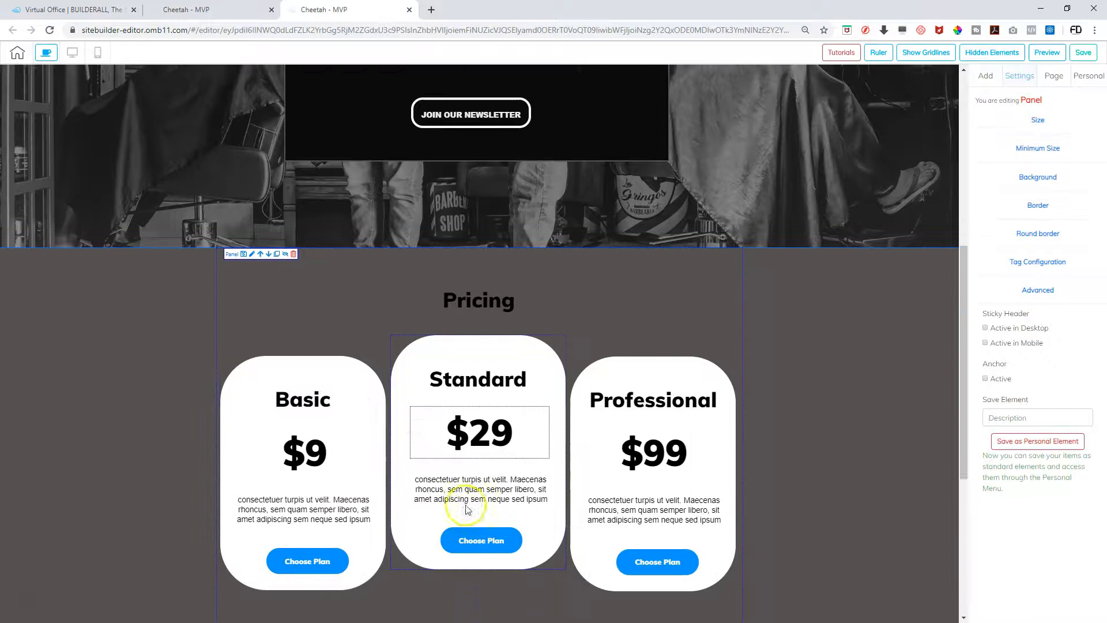
scroll(465, 504, "up", 3)
scroll(468, 438, "down", 3)
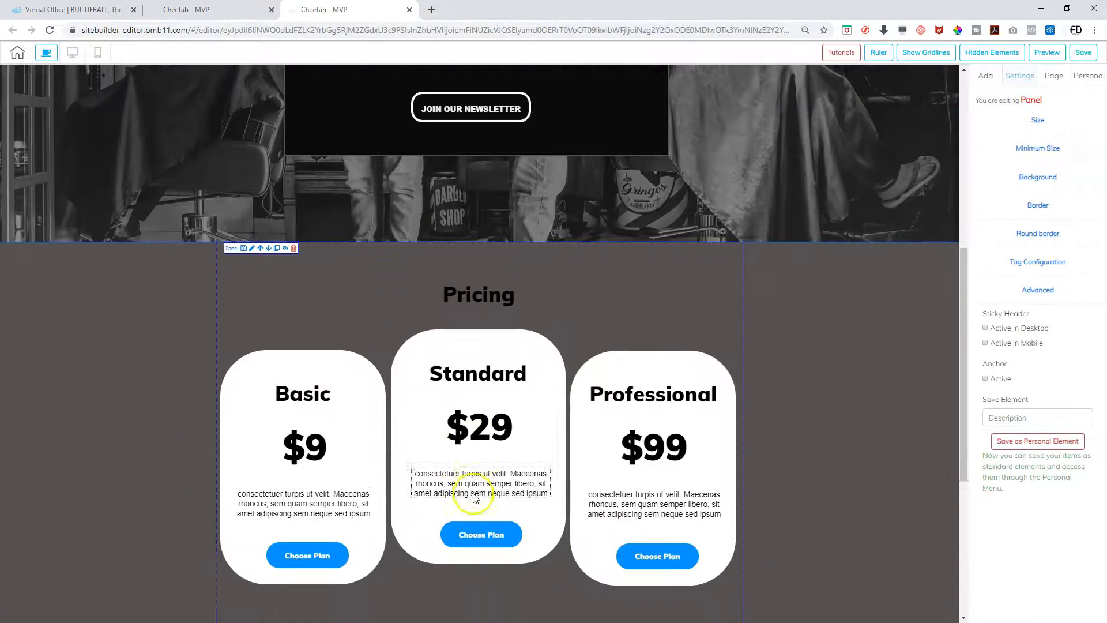
scroll(487, 455, "down", 2)
scroll(490, 479, "up", 3)
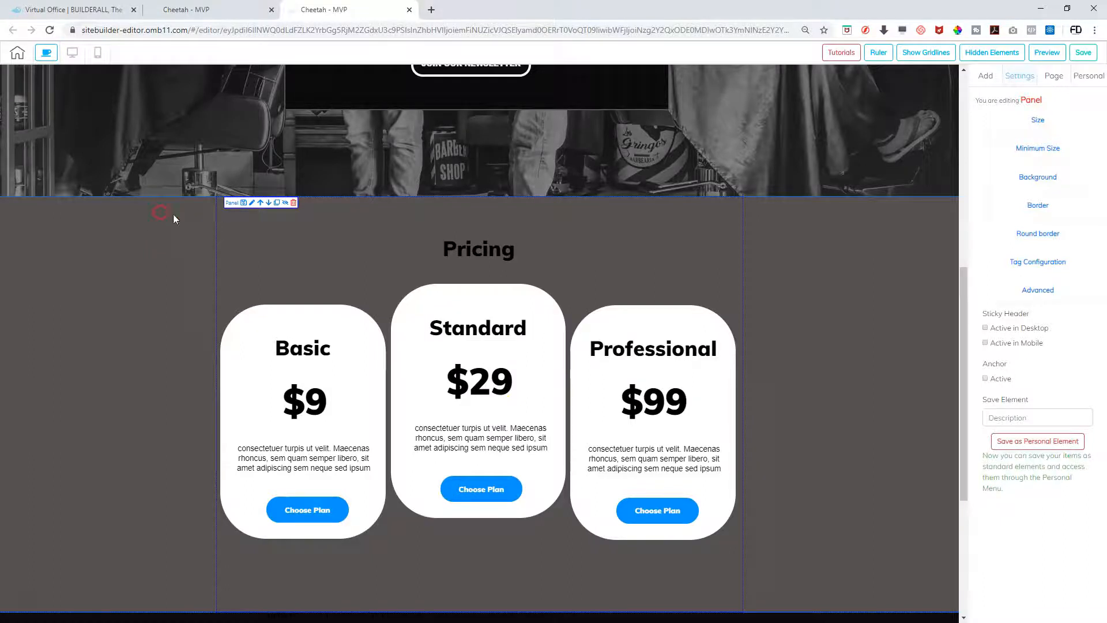
left_click(985, 379)
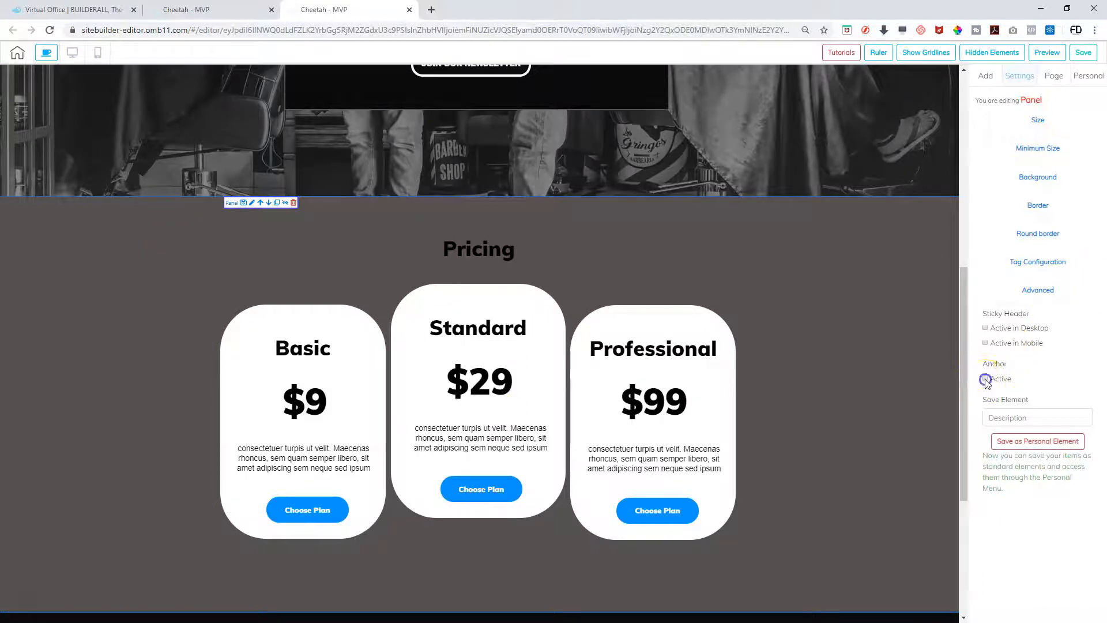
left_click(1003, 410)
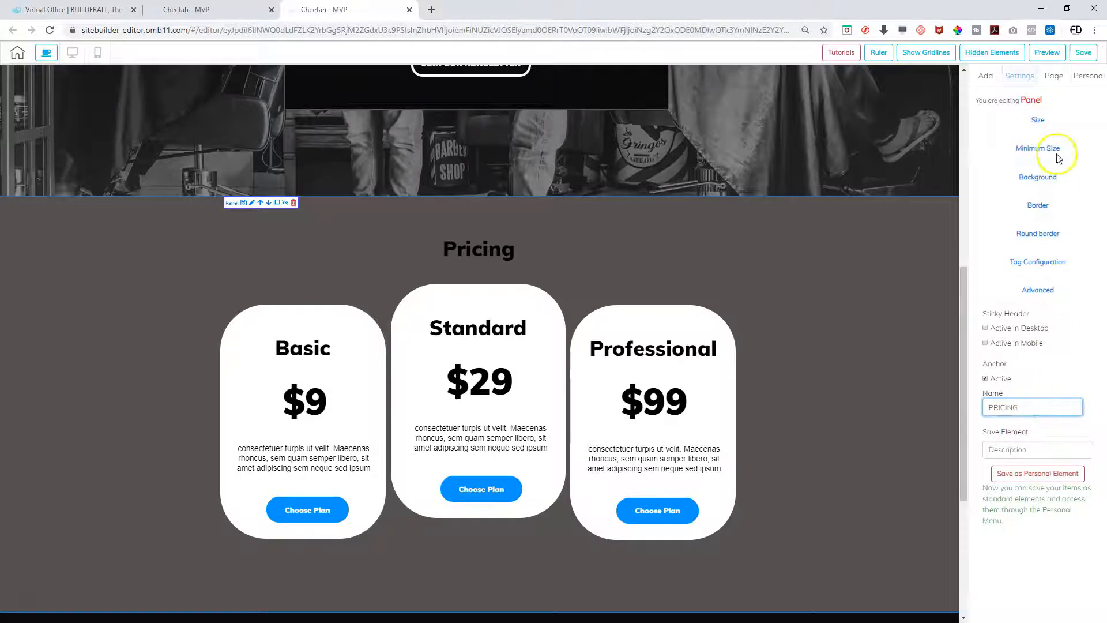
left_click(1083, 53)
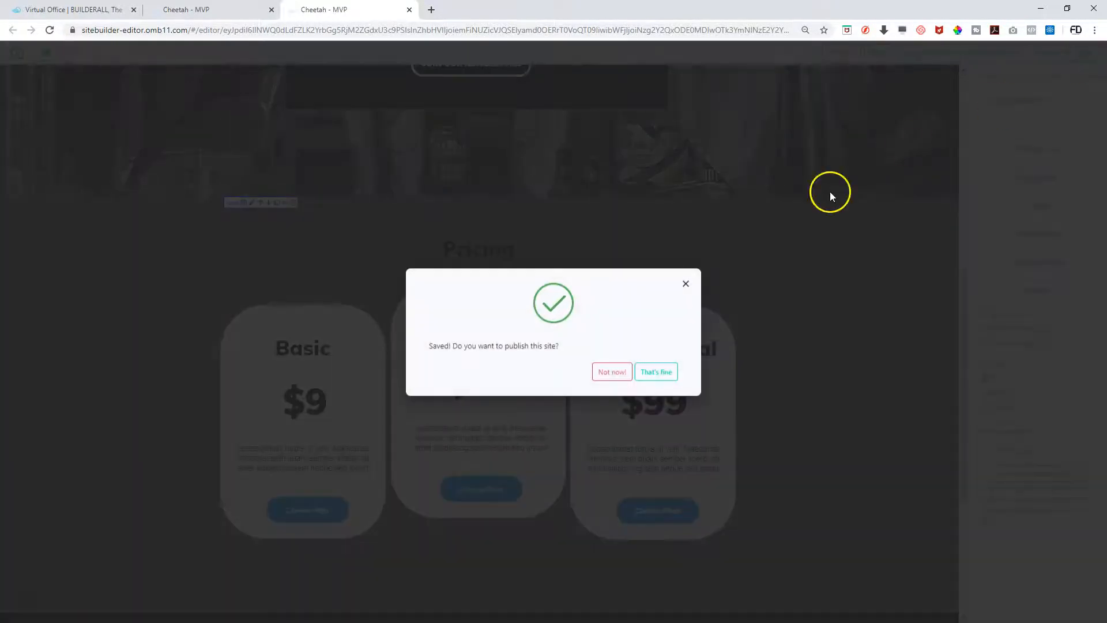
left_click(664, 372)
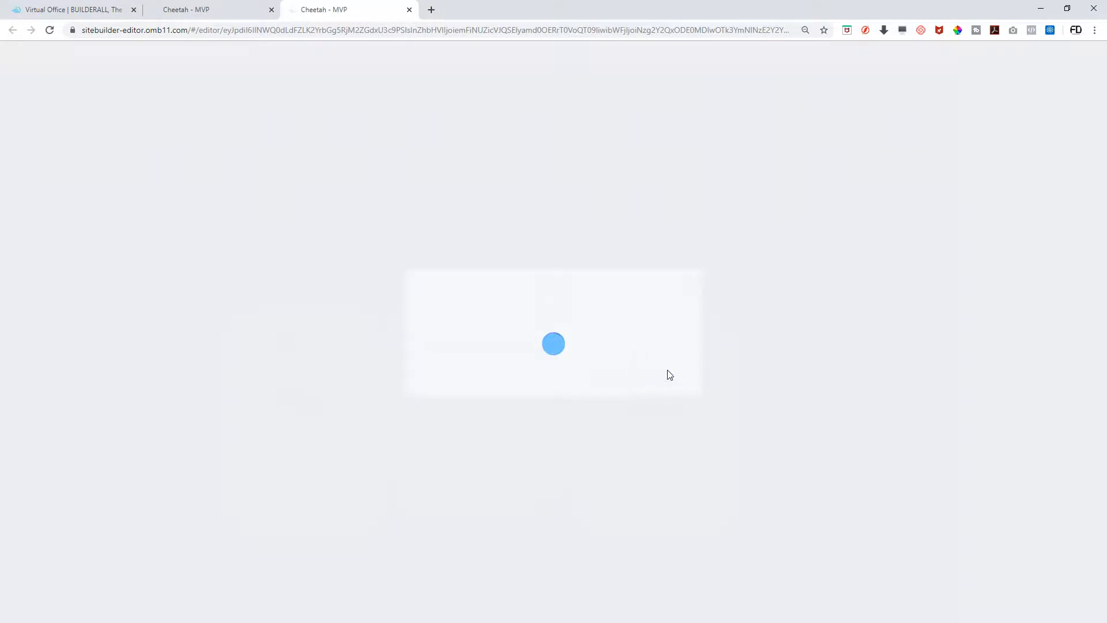
Make the black footer panel an active anchor named HANGOUTFOOTER, then save the site without publishing
scroll(599, 385, "down", 5)
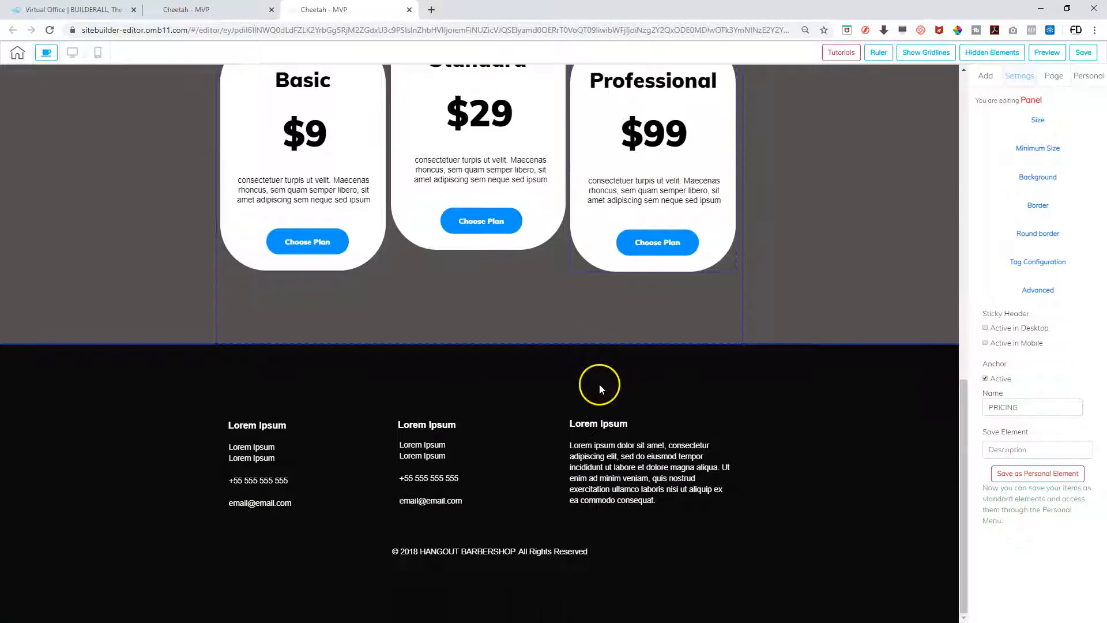
left_click(127, 367)
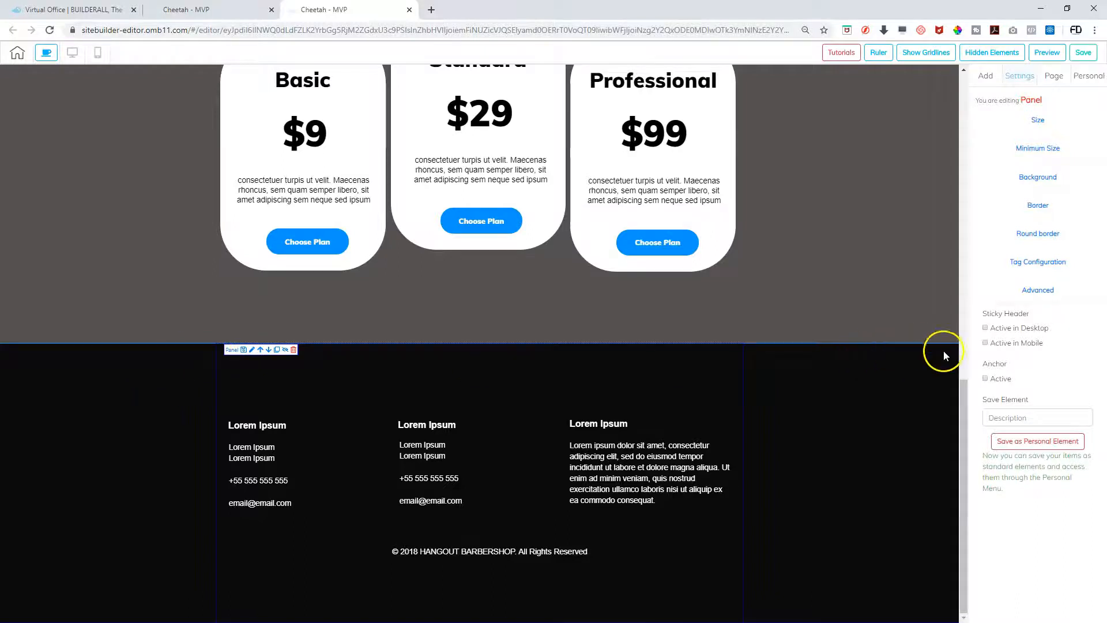
left_click(984, 378)
left_click(995, 406)
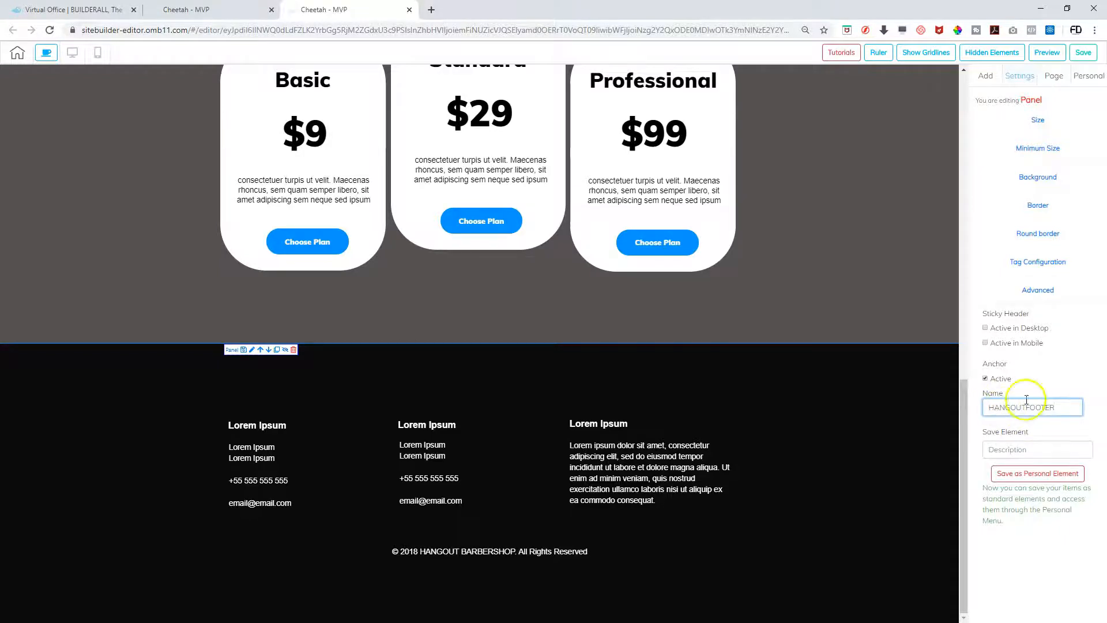
left_click(1087, 56)
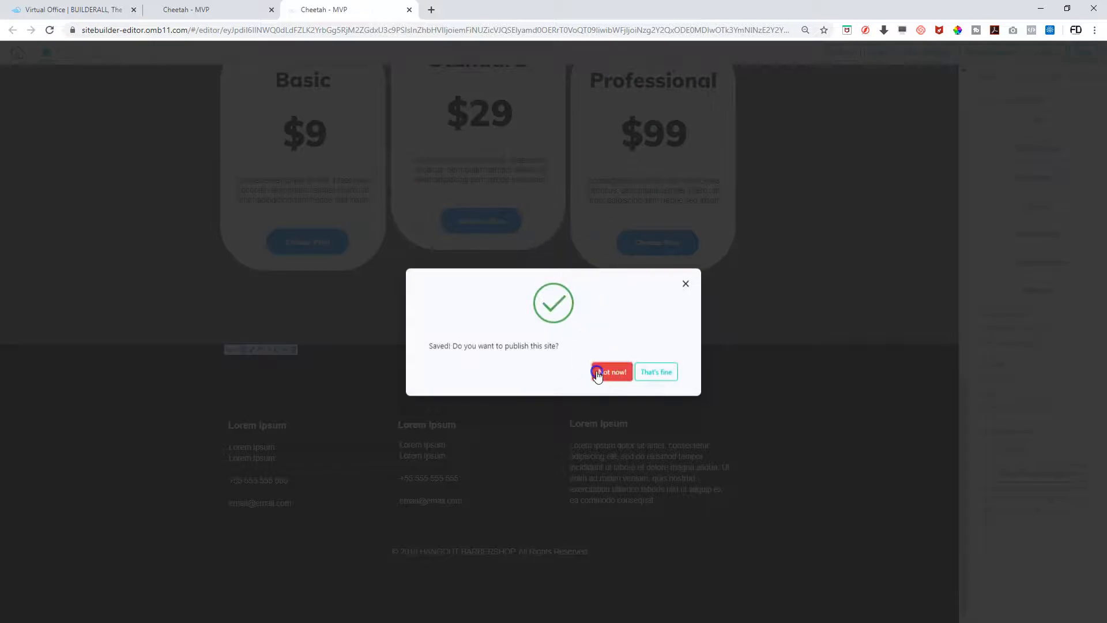
left_click(597, 372)
Make the red header panel an active anchor named HOMEHANGOUT, save, and accept publishing
scroll(353, 454, "up", 20)
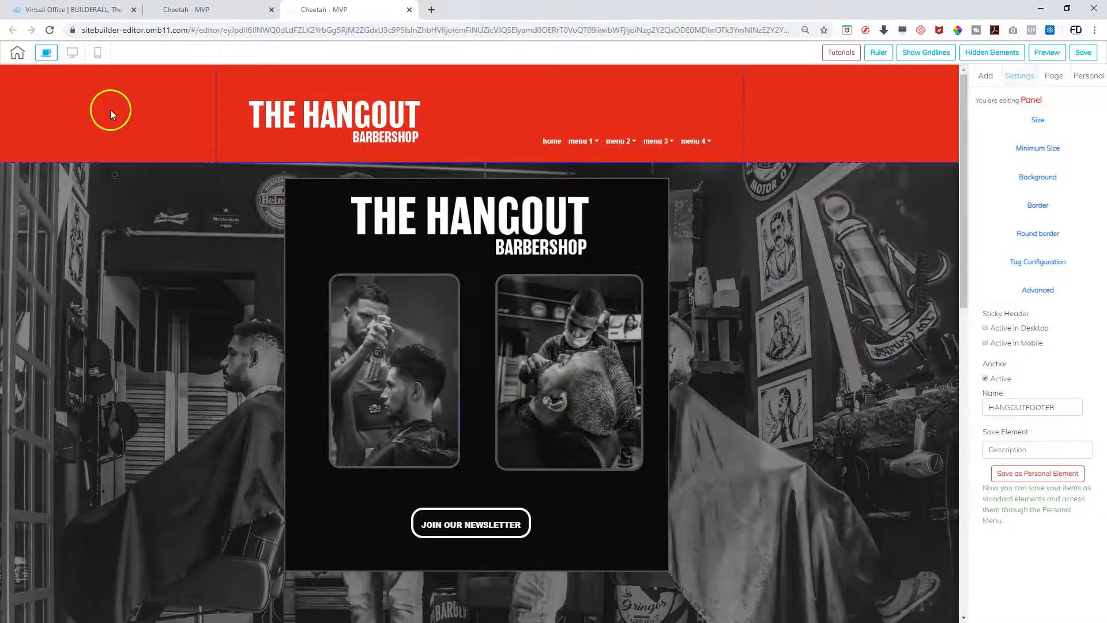
left_click(144, 104)
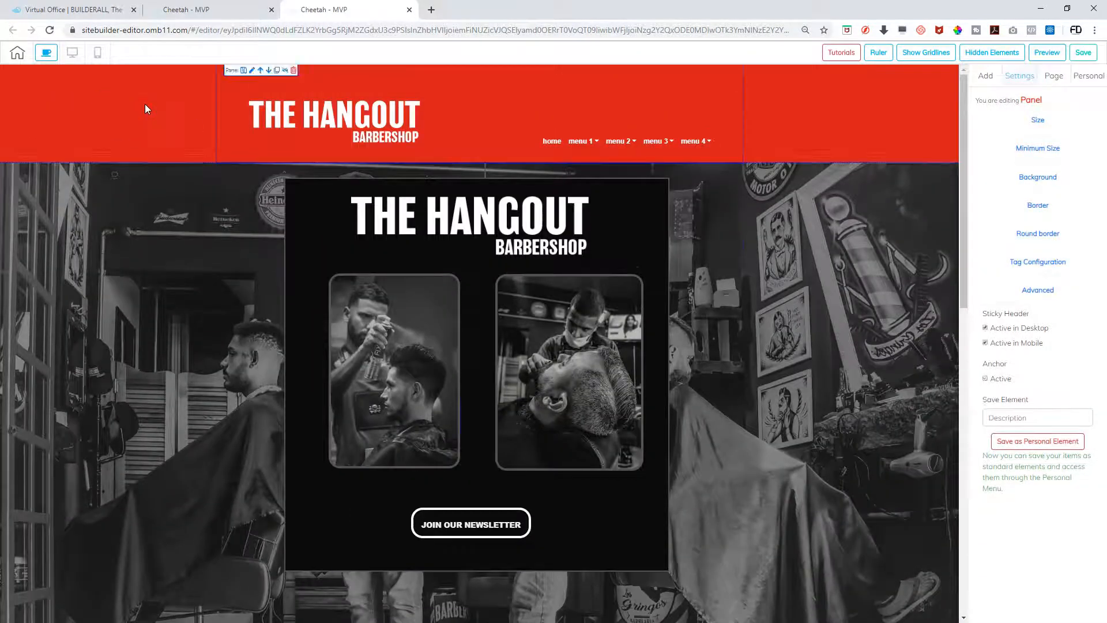
left_click(985, 379)
left_click(1002, 403)
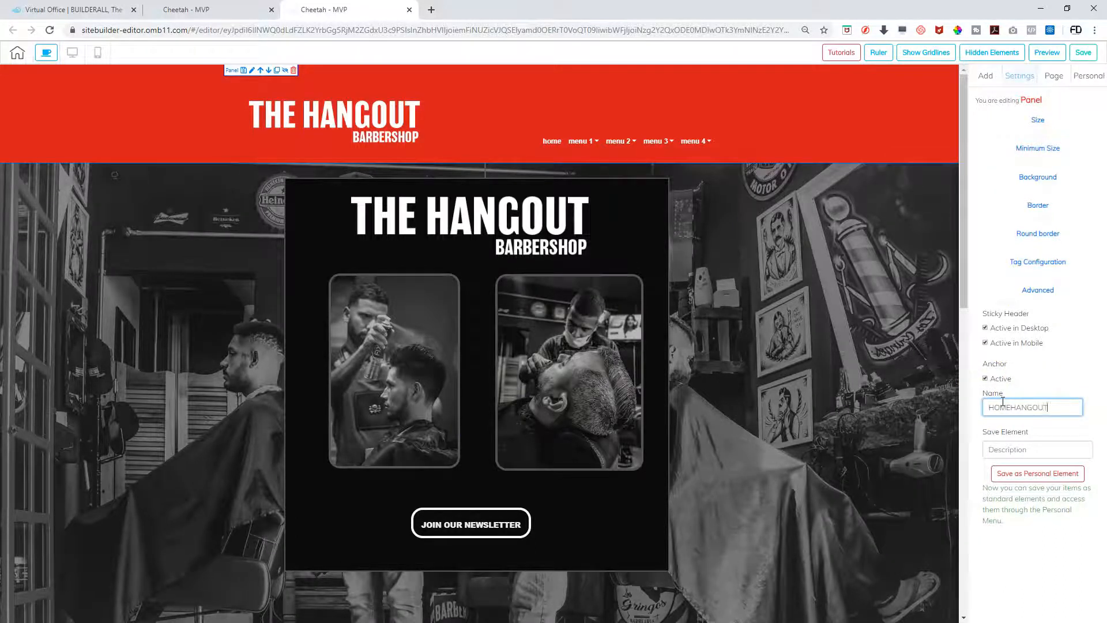
type("HOMEHANGOUT")
left_click(1082, 53)
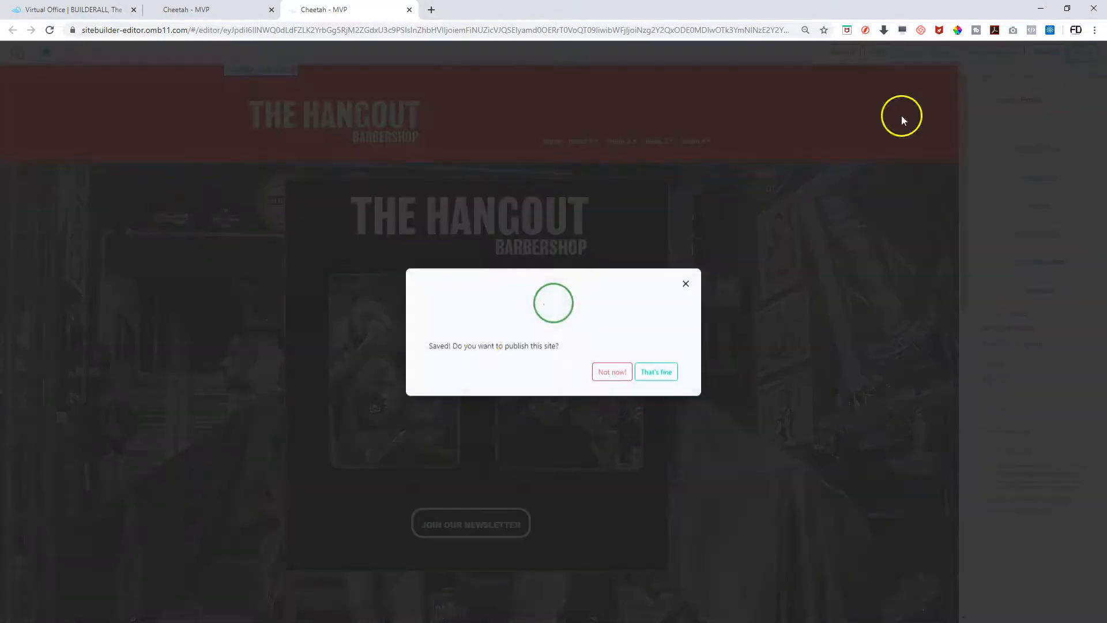
left_click(655, 370)
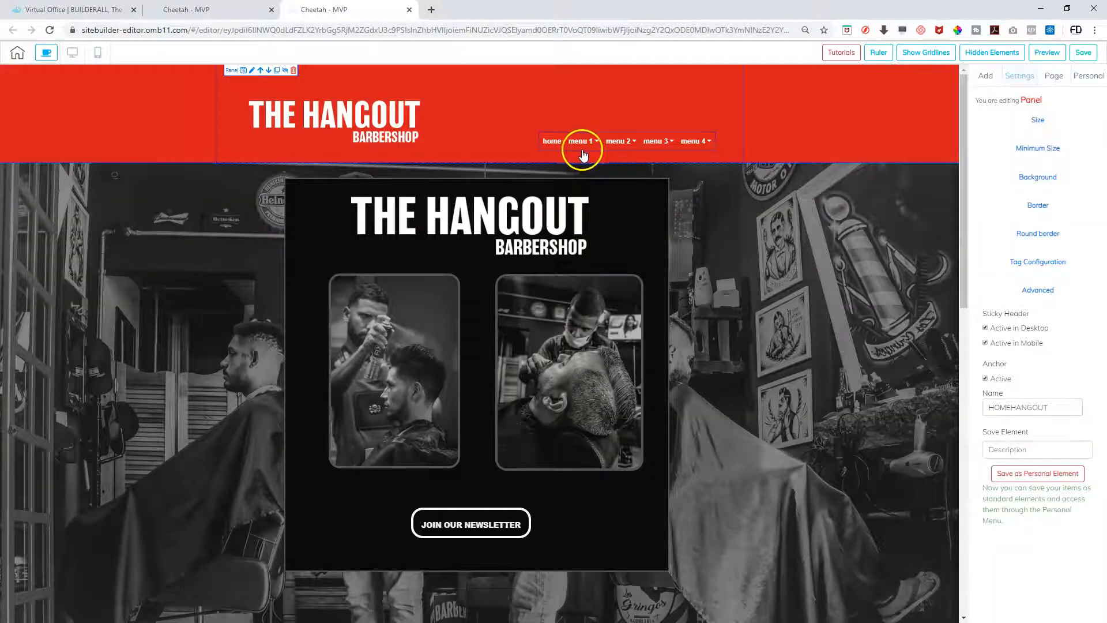
In the header menu's item list, relabel the first item HOME
left_click(595, 146)
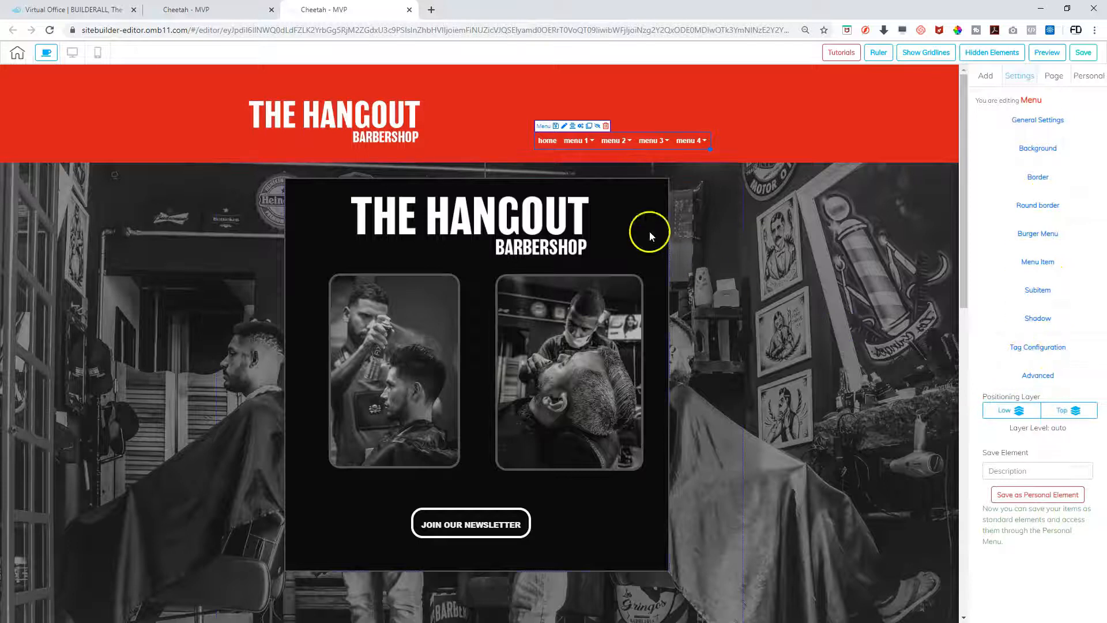
left_click(580, 127)
left_click(784, 292)
left_click(351, 300)
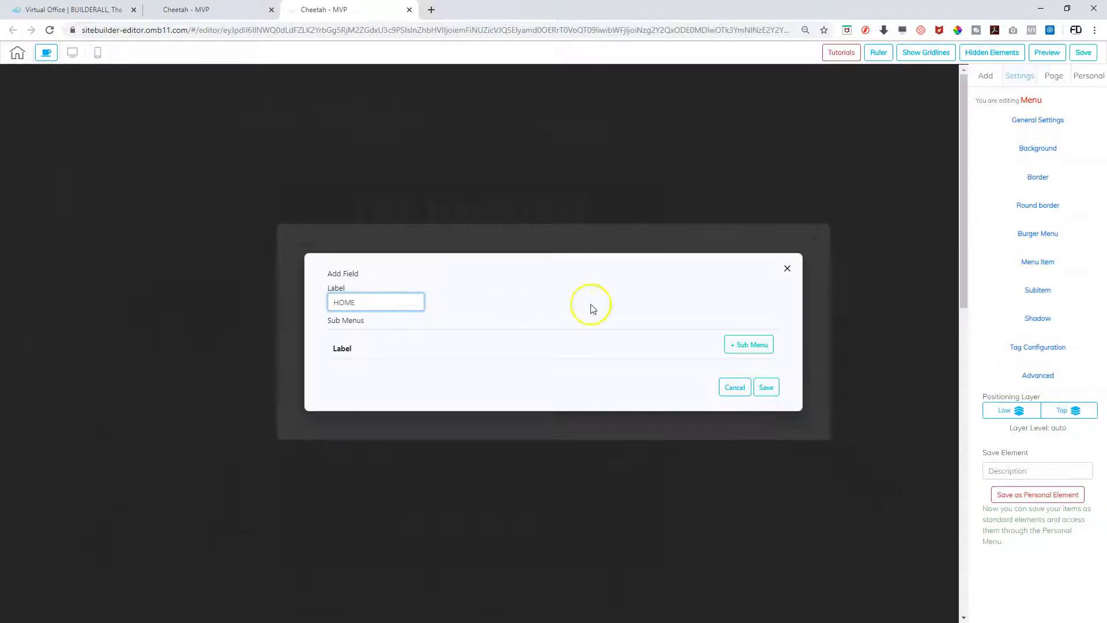
left_click(765, 387)
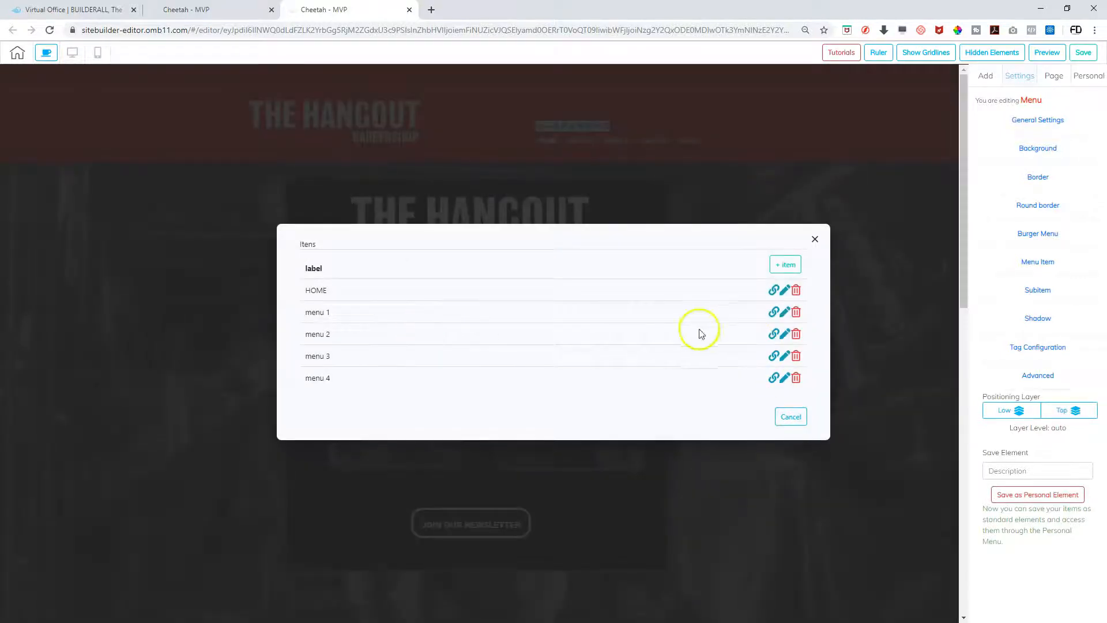
Rename menu 1 to NEWSLETTER & PROMOS and remove its submenu
left_click(784, 313)
left_click(389, 292)
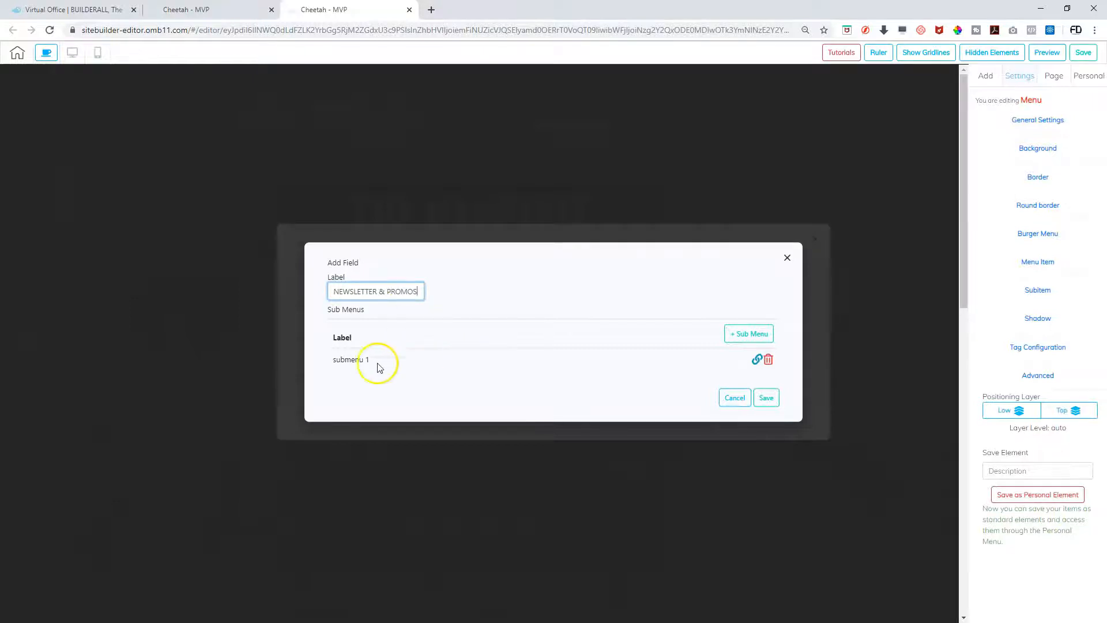
left_click(767, 360)
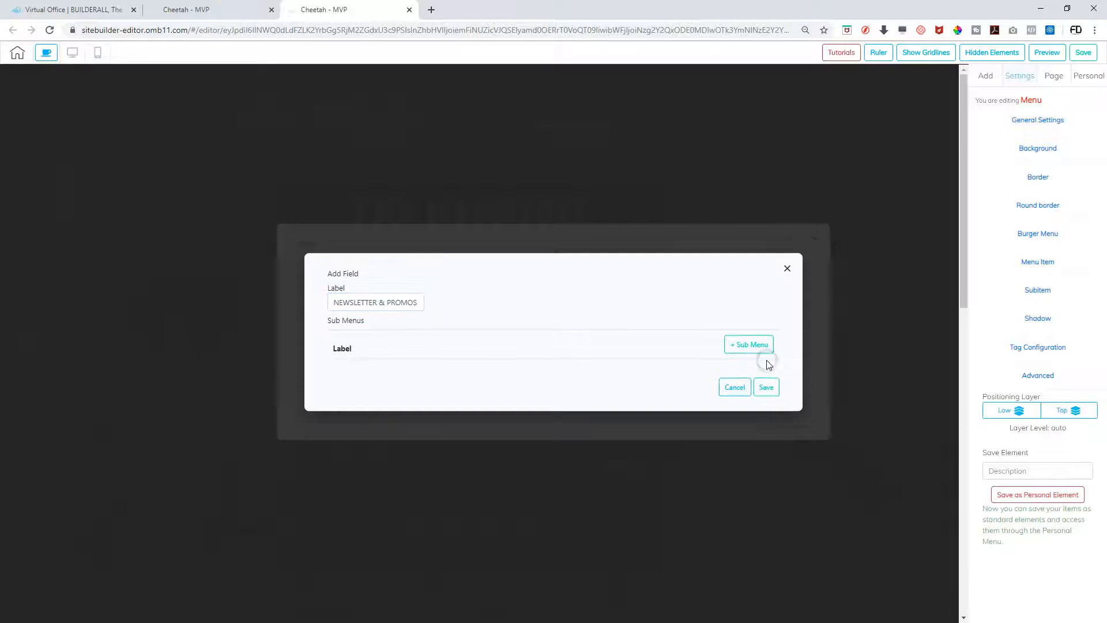
left_click(765, 387)
Rename menu 2 to PRICE GUIDE and delete submenus 1 and 2
left_click(452, 326)
left_click(784, 334)
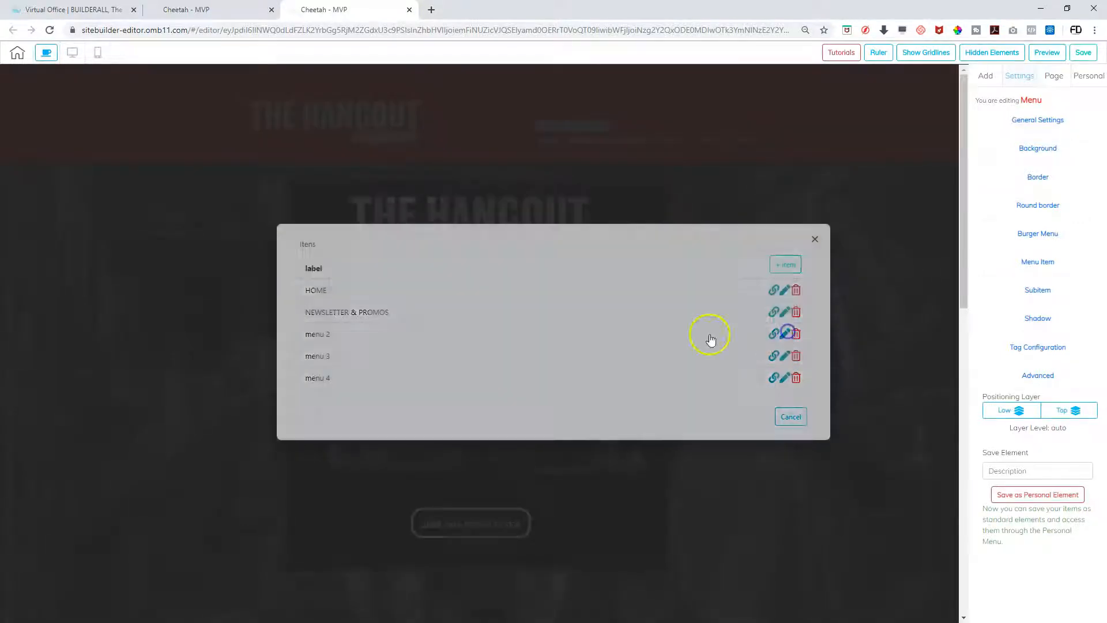
left_click(384, 281)
key("BackSpace")
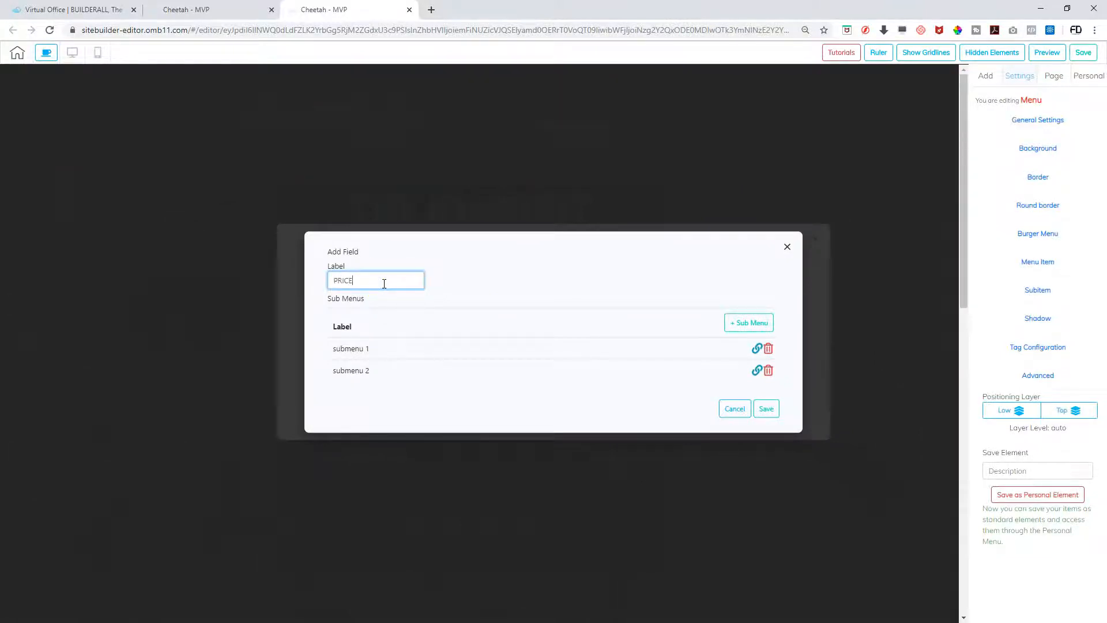
left_click(768, 348)
left_click(770, 360)
left_click(766, 397)
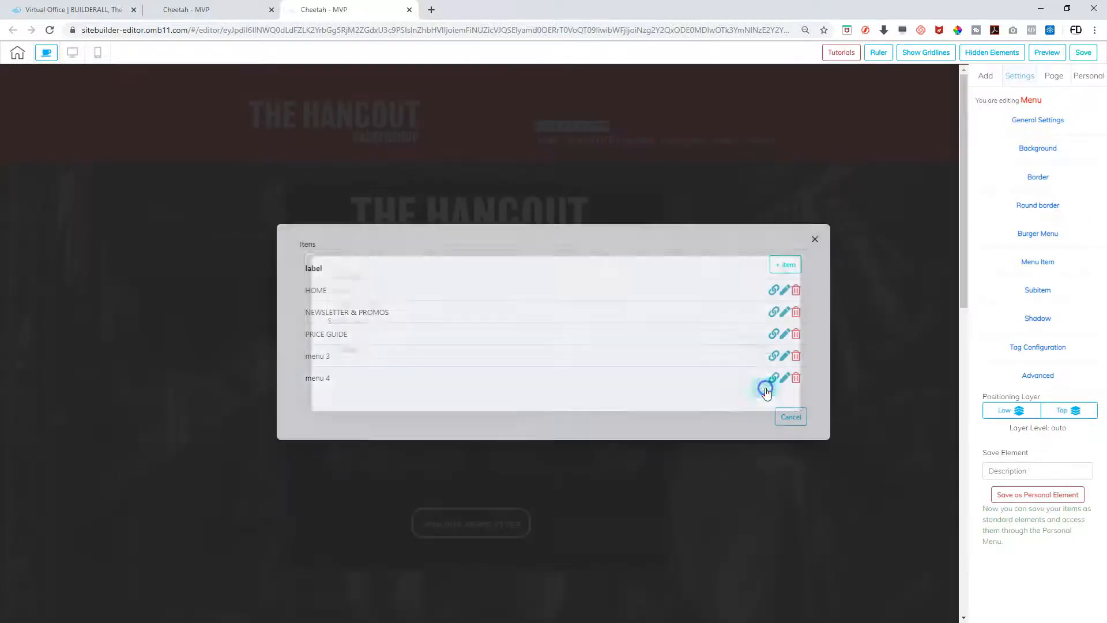
Rename menu 3 to FOOTER and remove its submenus
left_click(784, 356)
left_click_drag(412, 269, 265, 269)
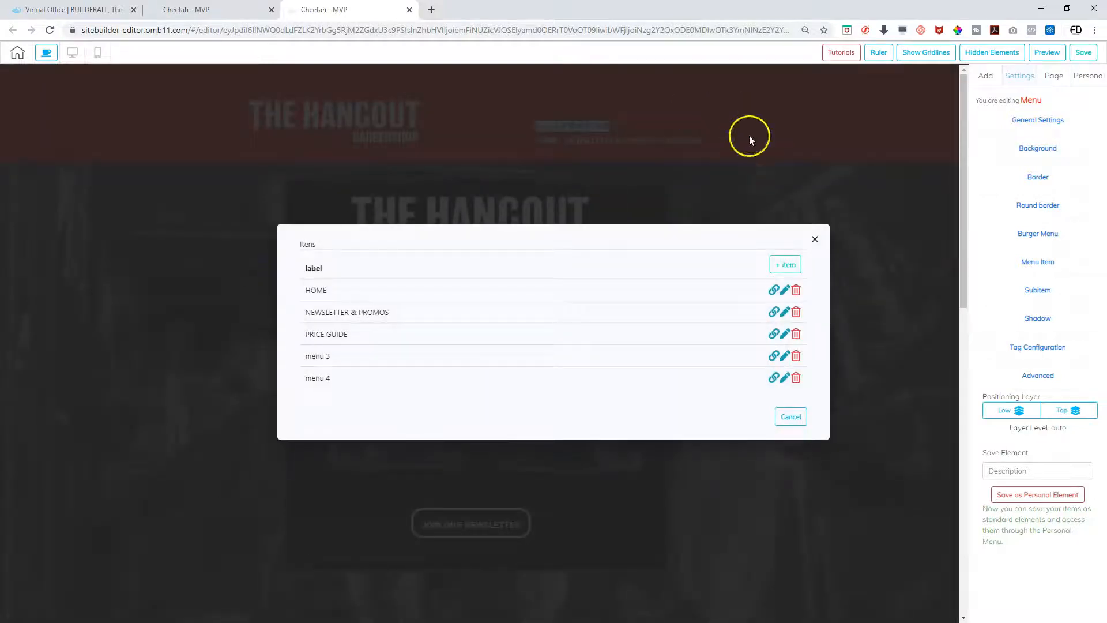
left_click(784, 356)
left_click(364, 270)
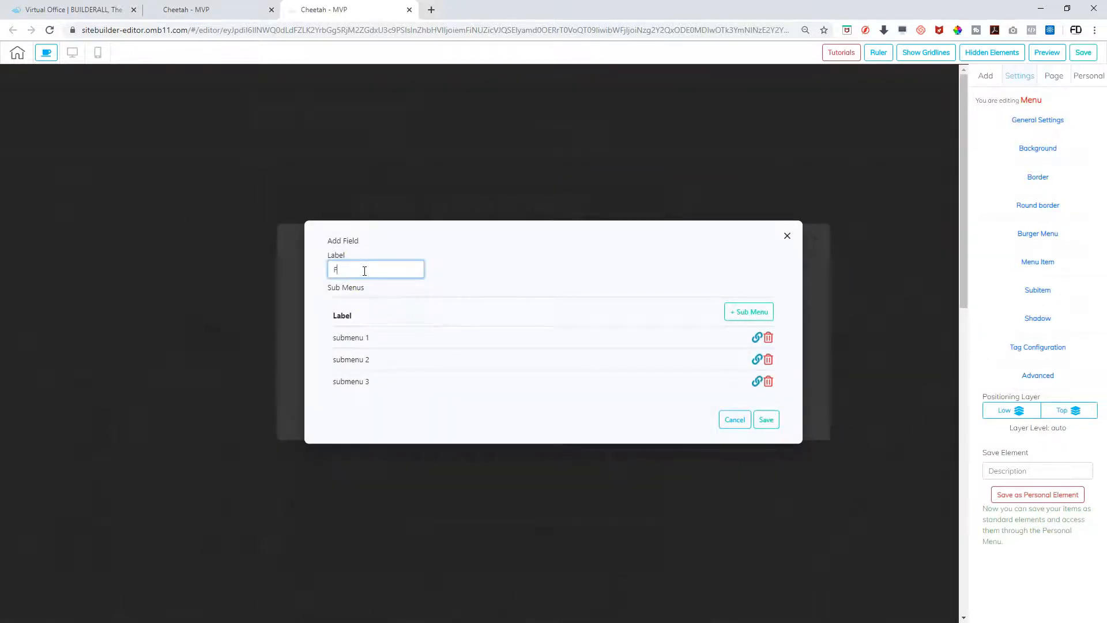
type("FOOTER")
left_click(767, 341)
left_click(768, 349)
left_click(768, 359)
left_click(767, 388)
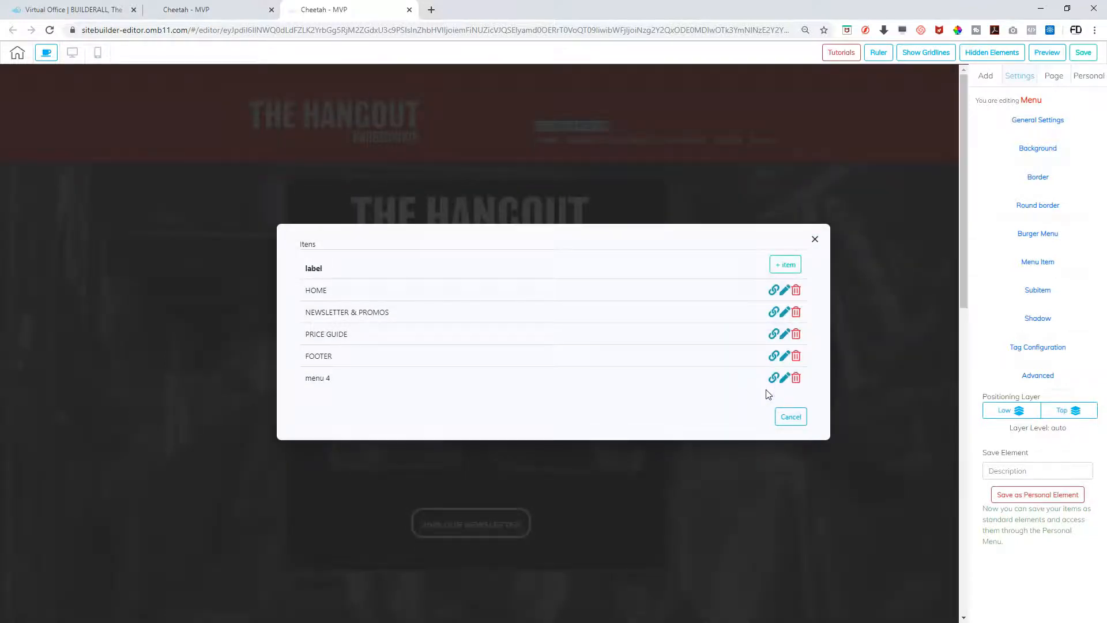
Link HOME to the HOMEHANGOUT anchor and NEWSLETTER & PROMOS to the NEWSLETTER anchor
left_click(773, 291)
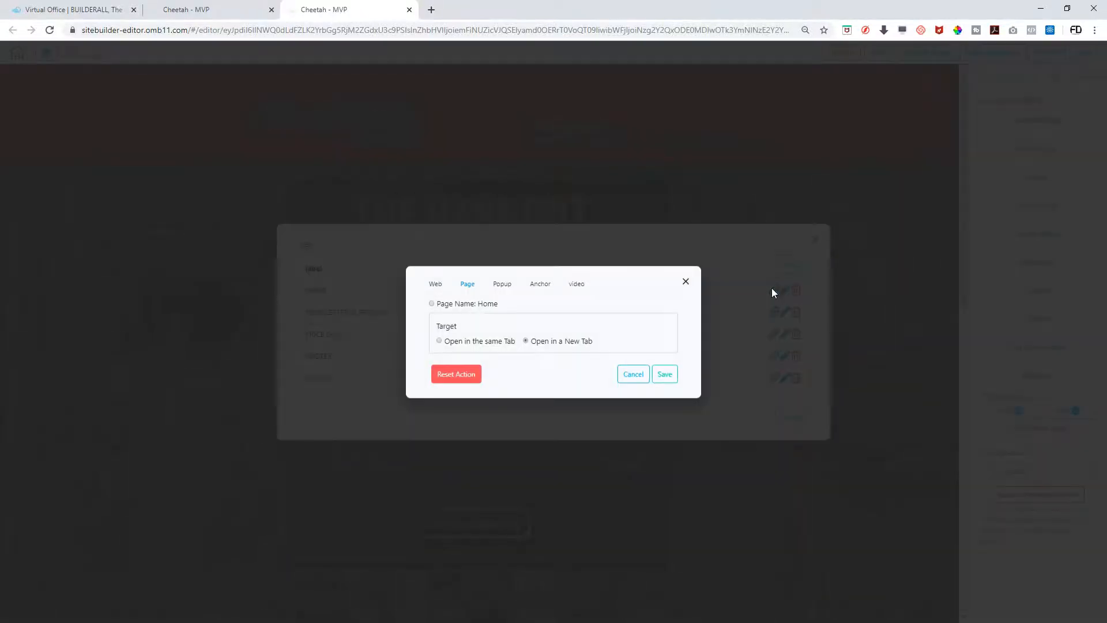
left_click(442, 289)
left_click(470, 288)
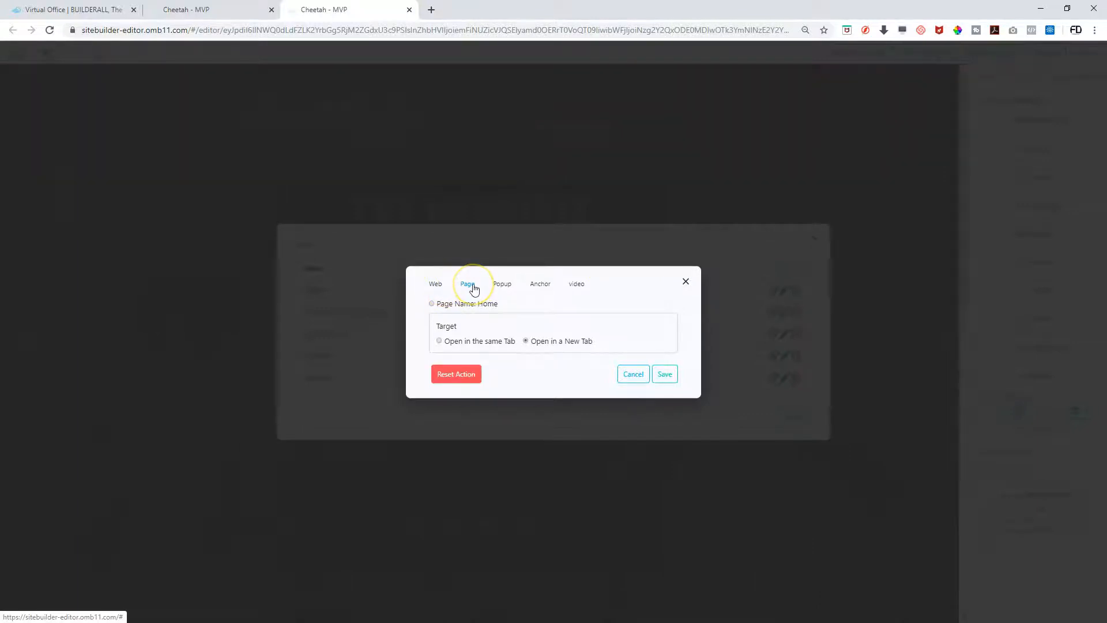
left_click(472, 282)
left_click(540, 286)
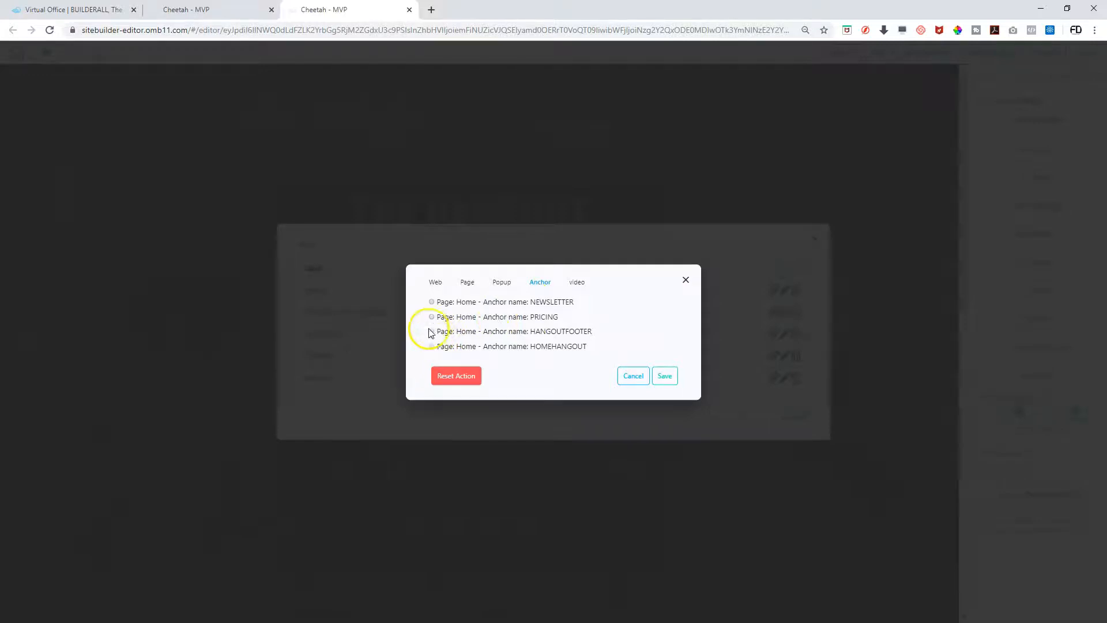
left_click(431, 346)
left_click(664, 375)
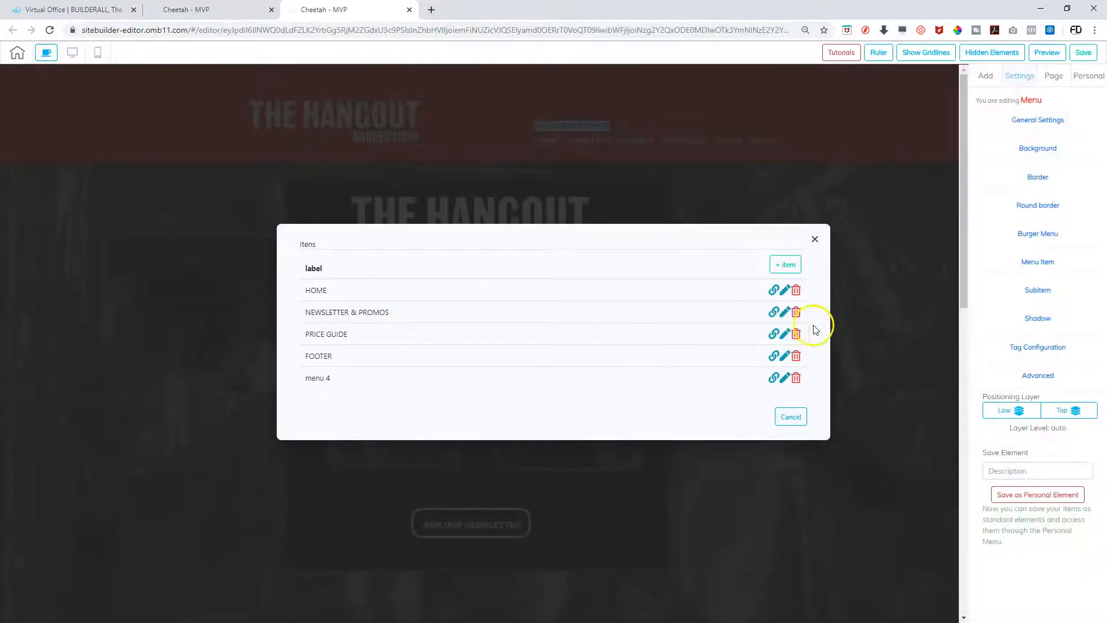
left_click(772, 312)
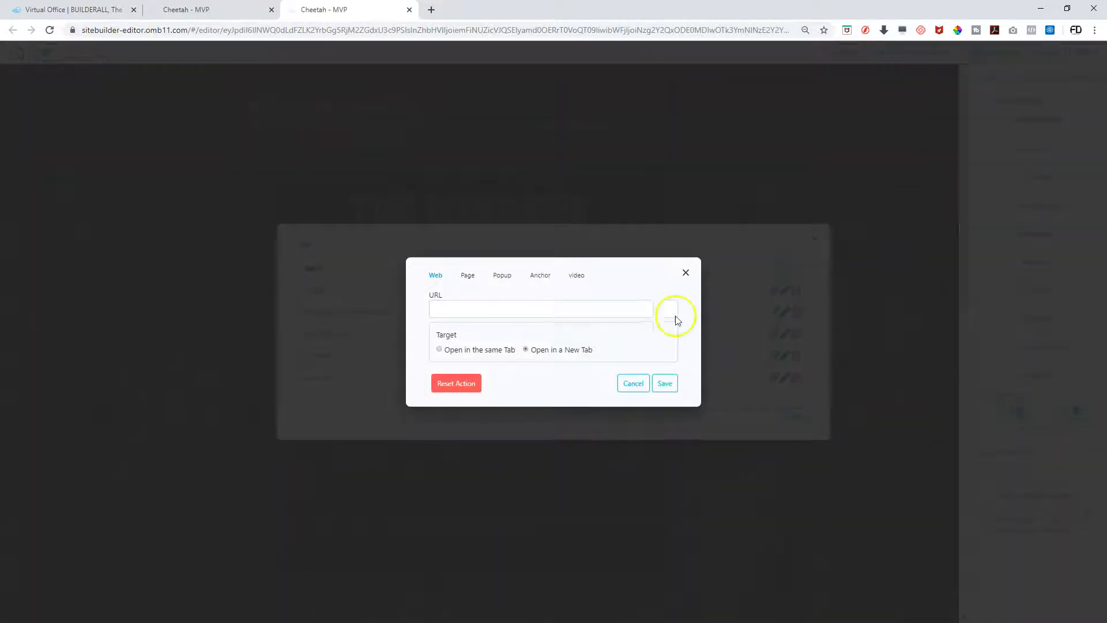
left_click(540, 280)
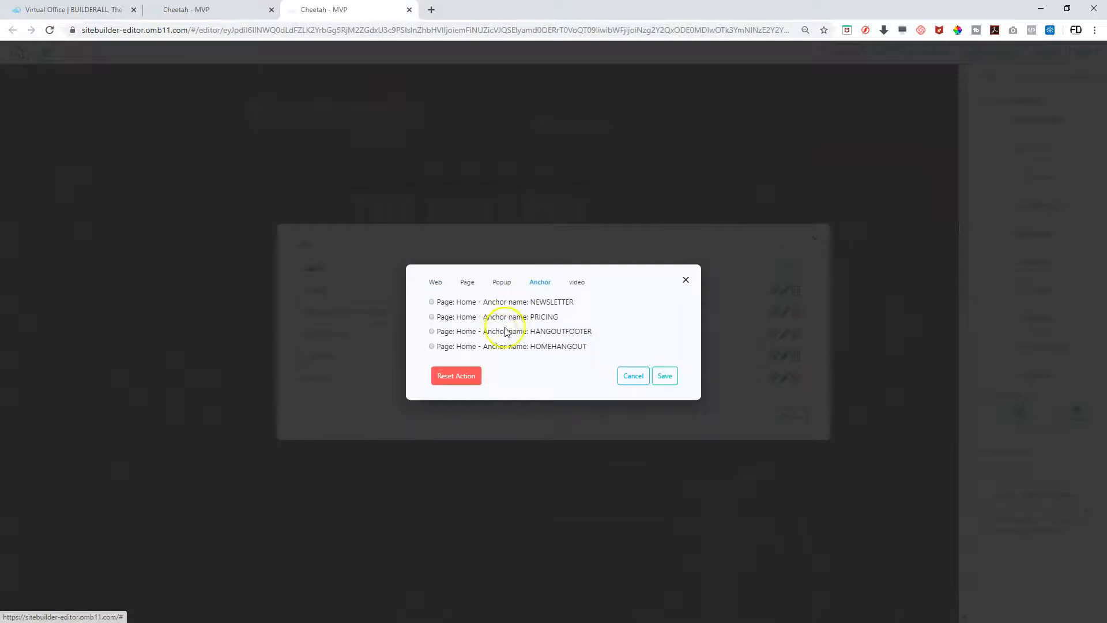
left_click(432, 303)
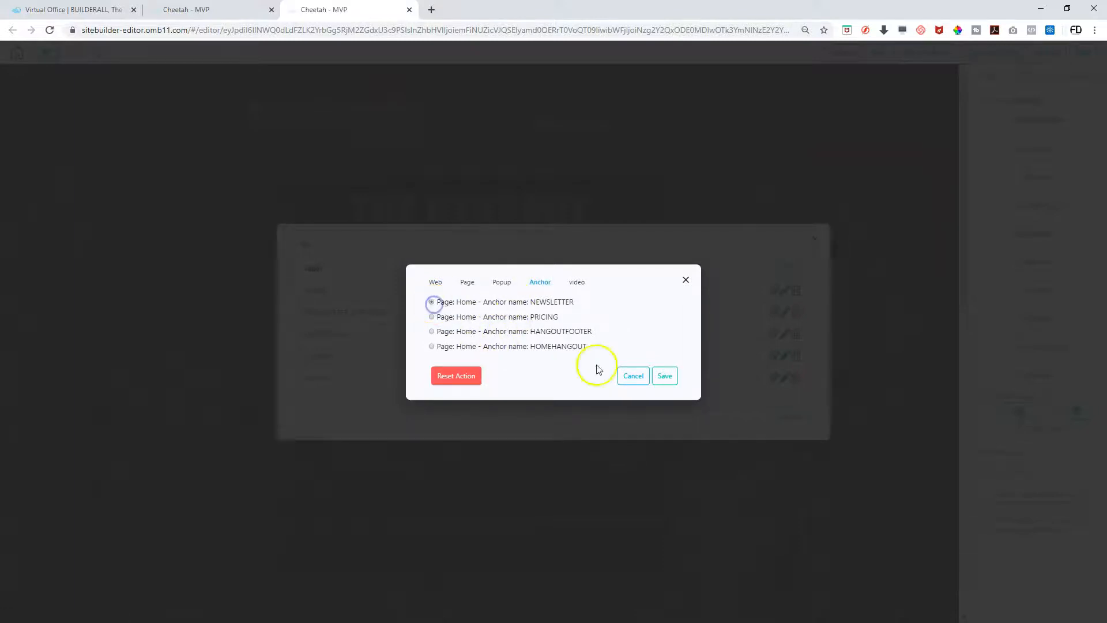
left_click(664, 376)
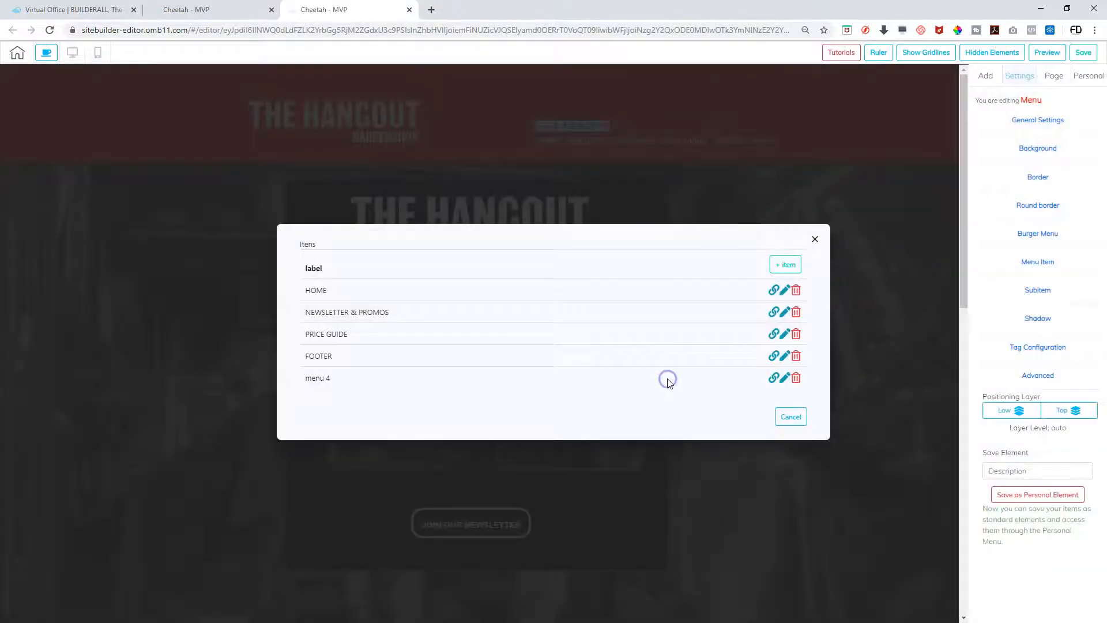
Link PRICE GUIDE to the PRICING anchor and FOOTER to the HANGOUTFOOTER anchor
left_click(774, 334)
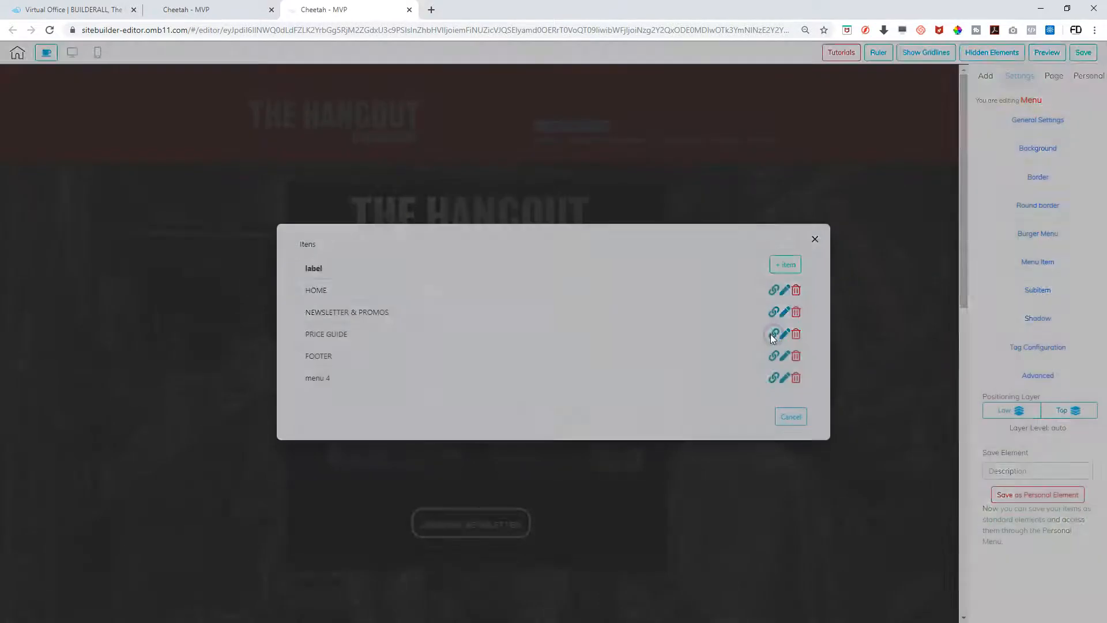
left_click(538, 279)
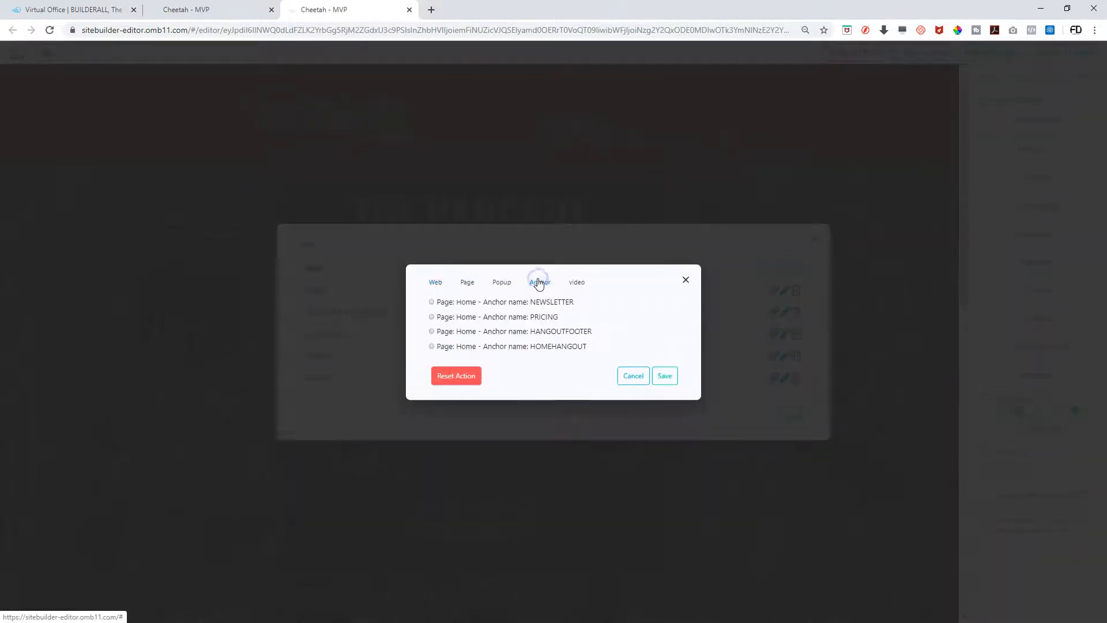
left_click(431, 317)
left_click(665, 376)
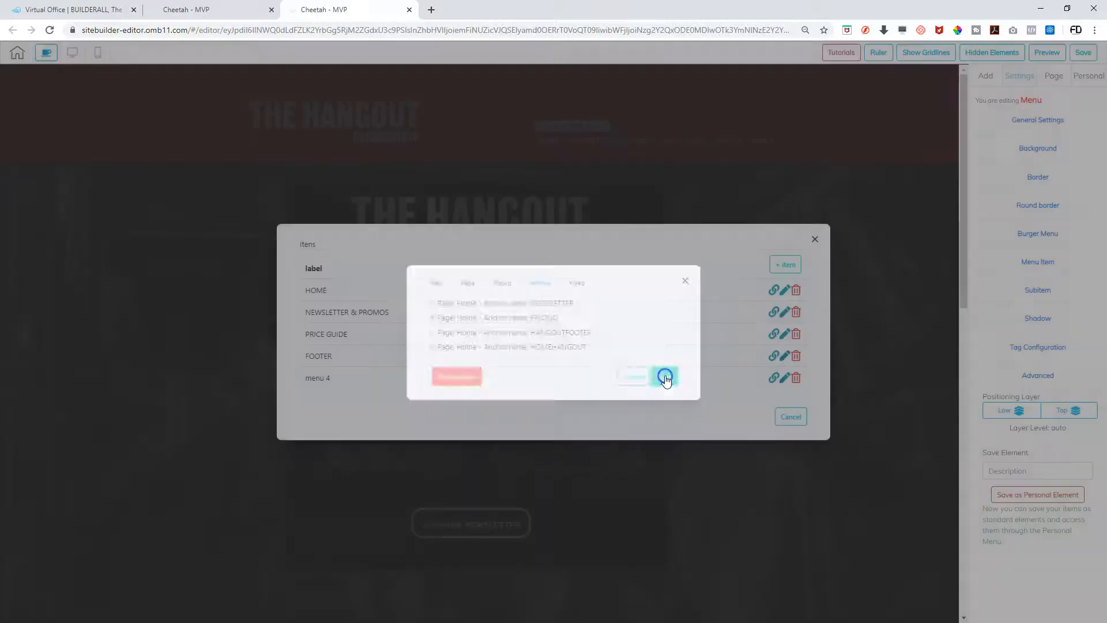
left_click(774, 378)
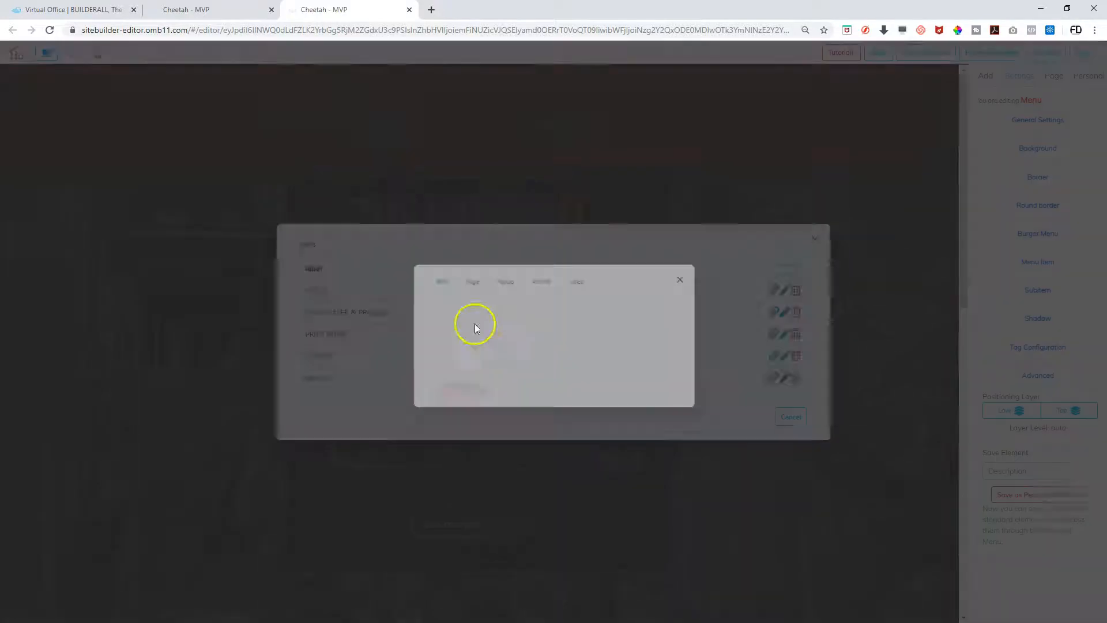
left_click(540, 279)
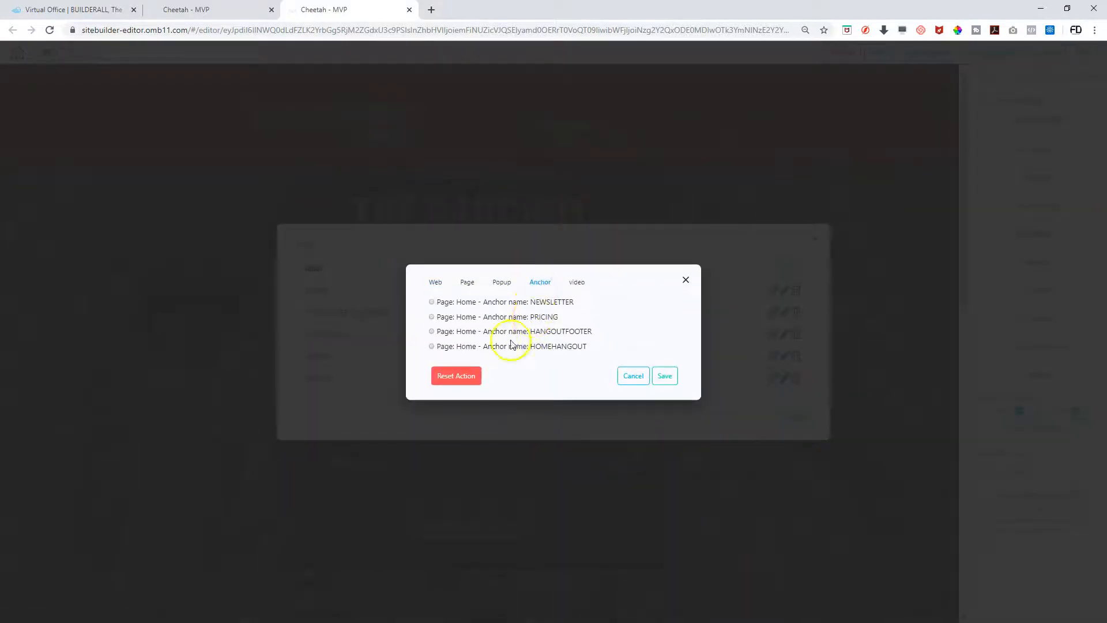
left_click(433, 331)
left_click(667, 378)
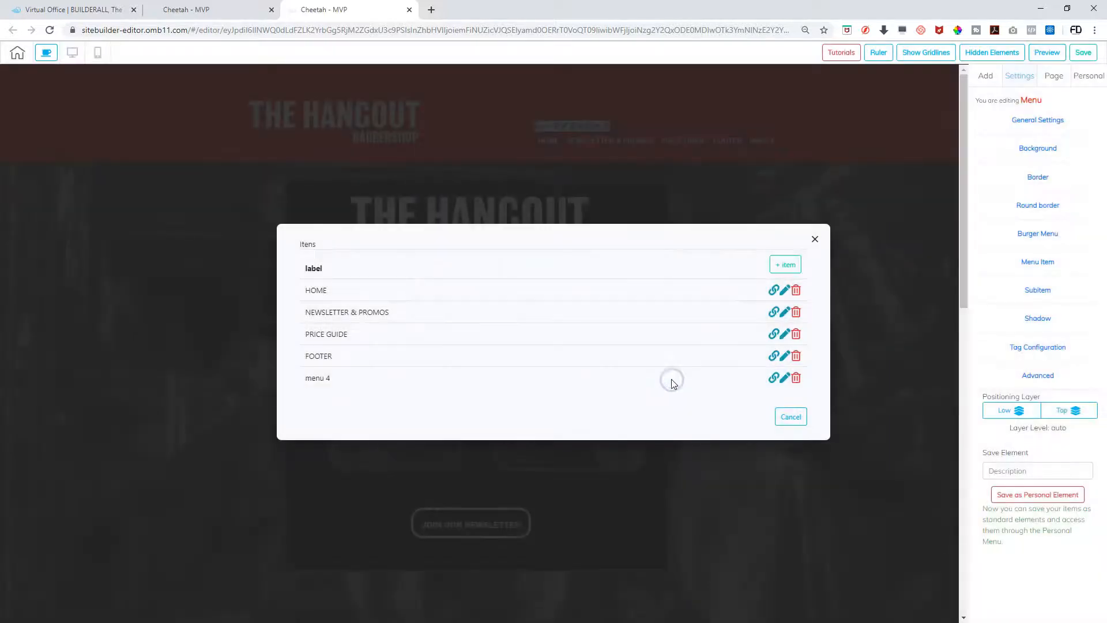
Delete the unused menu 4 item, rename FOOTER to CONTACT US, and save the site
left_click(796, 379)
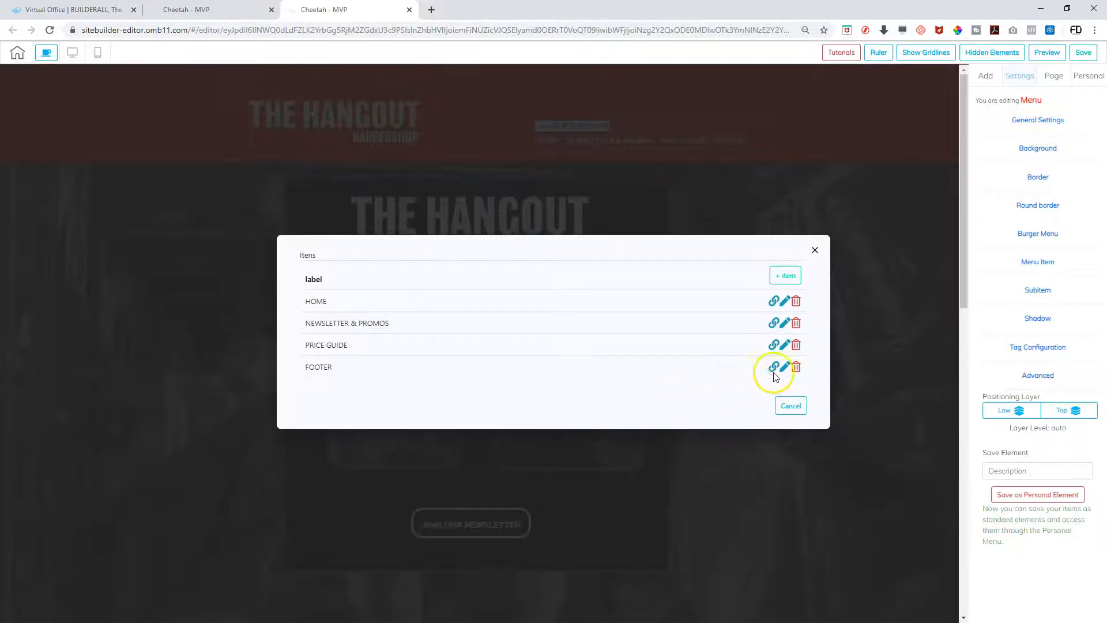
left_click(784, 367)
double_click(323, 305)
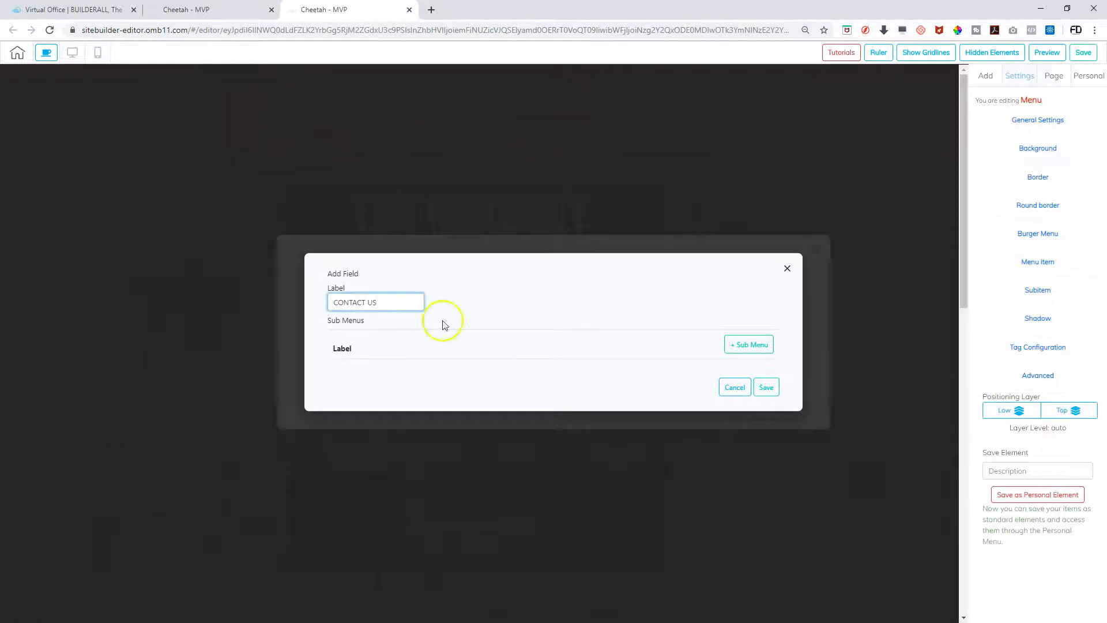
left_click(766, 387)
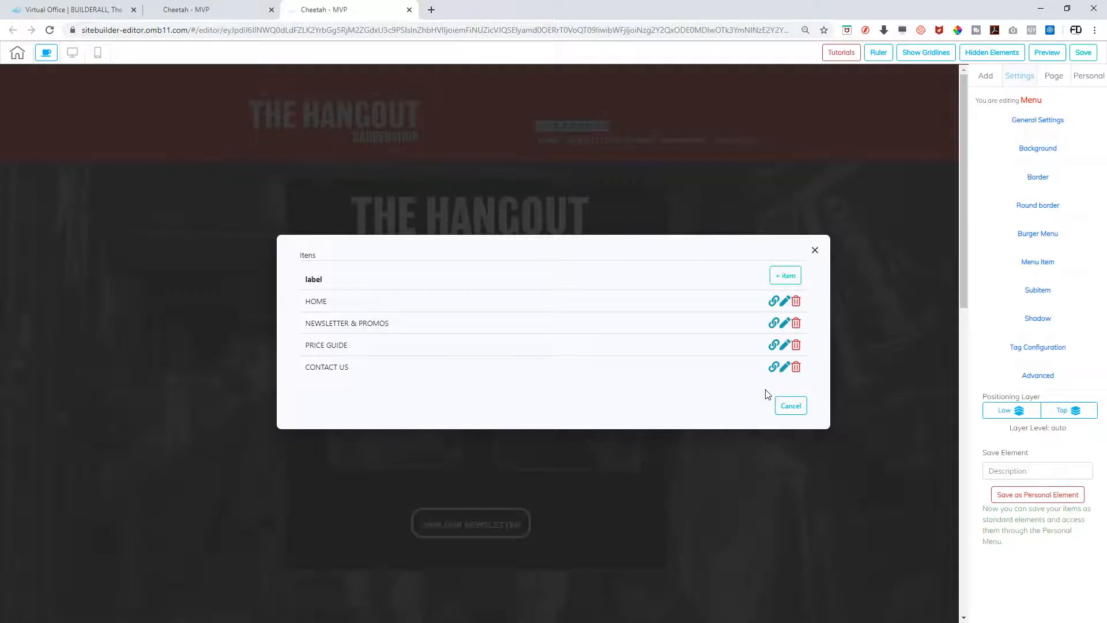
left_click(815, 249)
left_click(1077, 57)
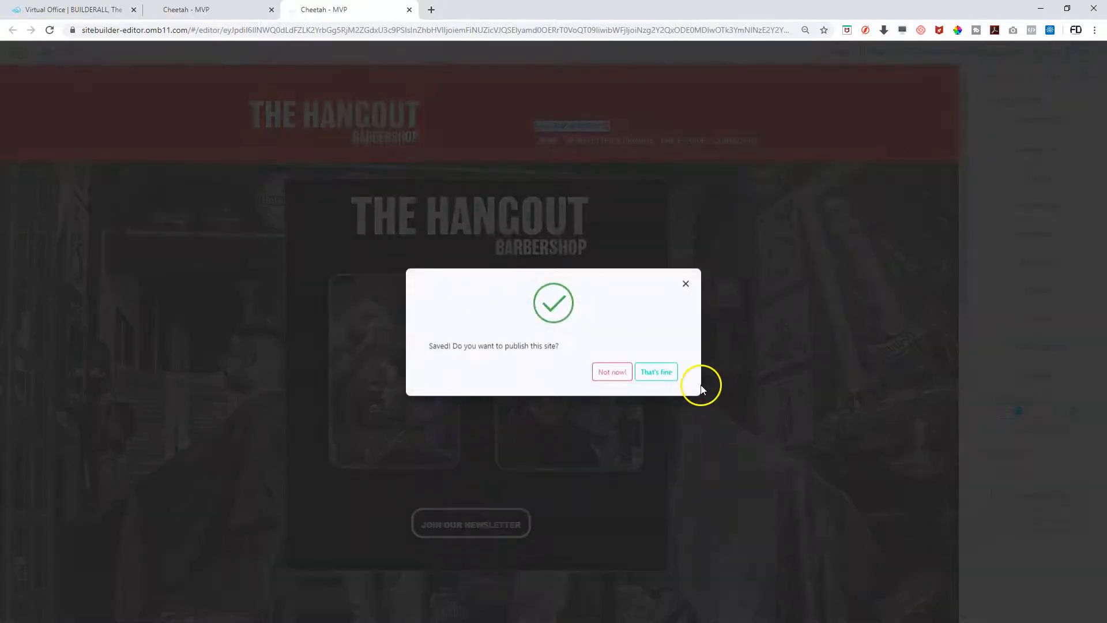
Answer the publish prompt and open the site preview
left_click(660, 374)
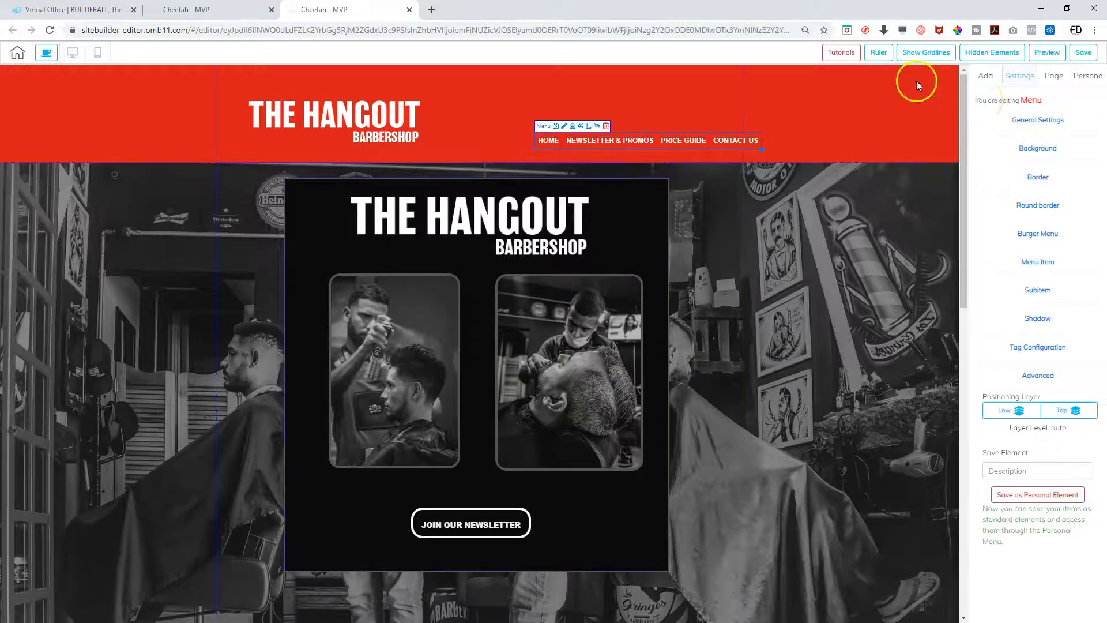
left_click(1046, 52)
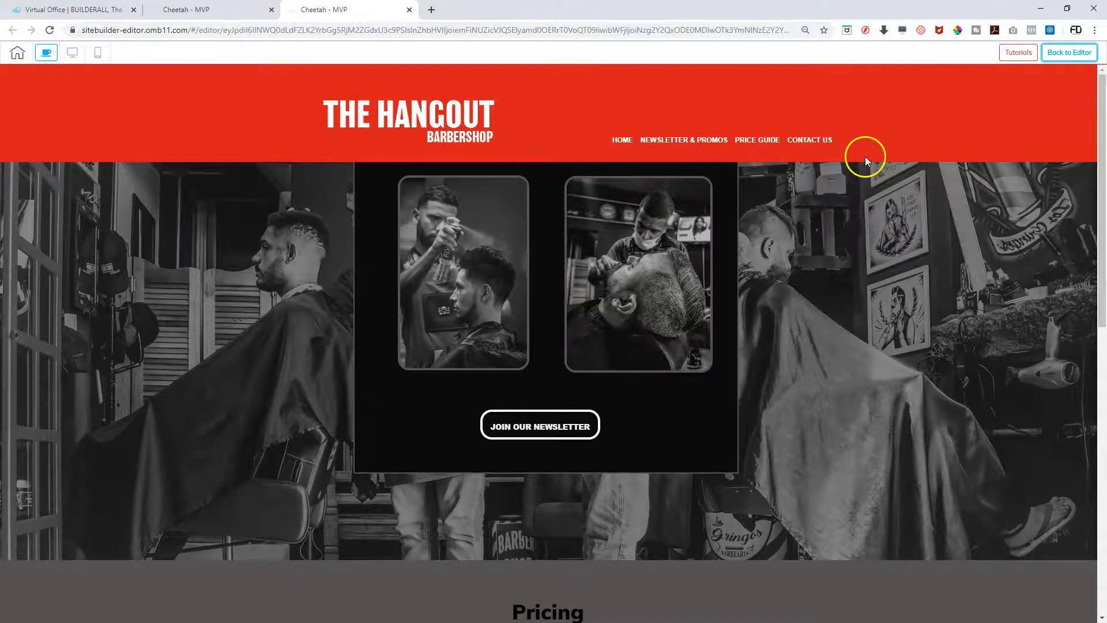
scroll(864, 157, "up", 2)
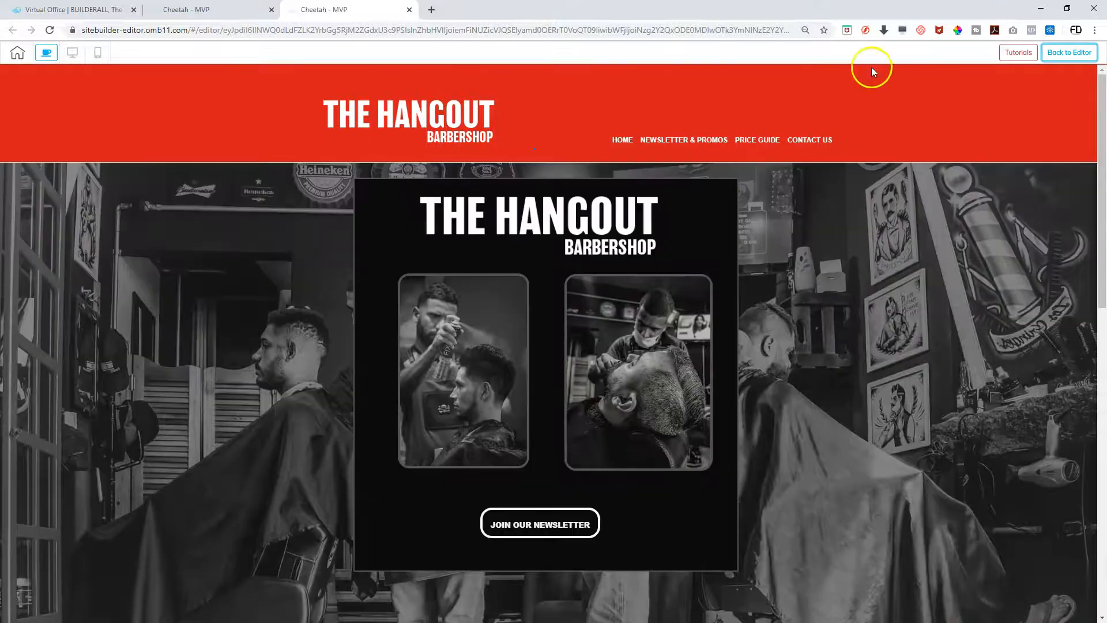
Test the HOME, PRICE GUIDE and CONTACT US header links and scroll to confirm the header stays pinned
left_click(628, 141)
left_click(744, 140)
left_click(807, 141)
scroll(805, 296, "down", 3)
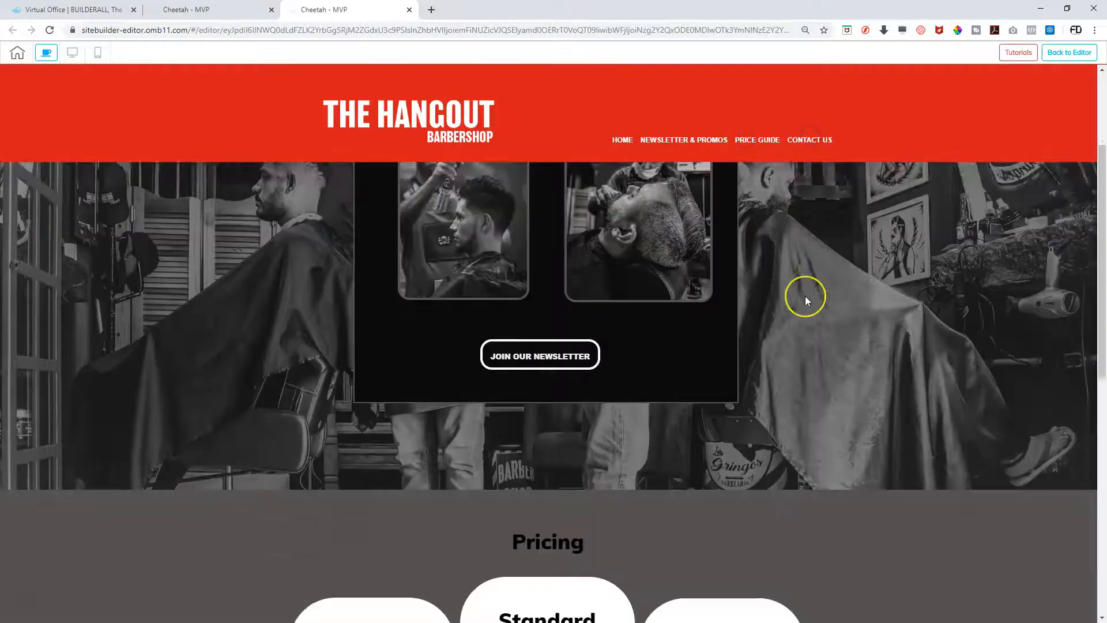
scroll(805, 295, "down", 10)
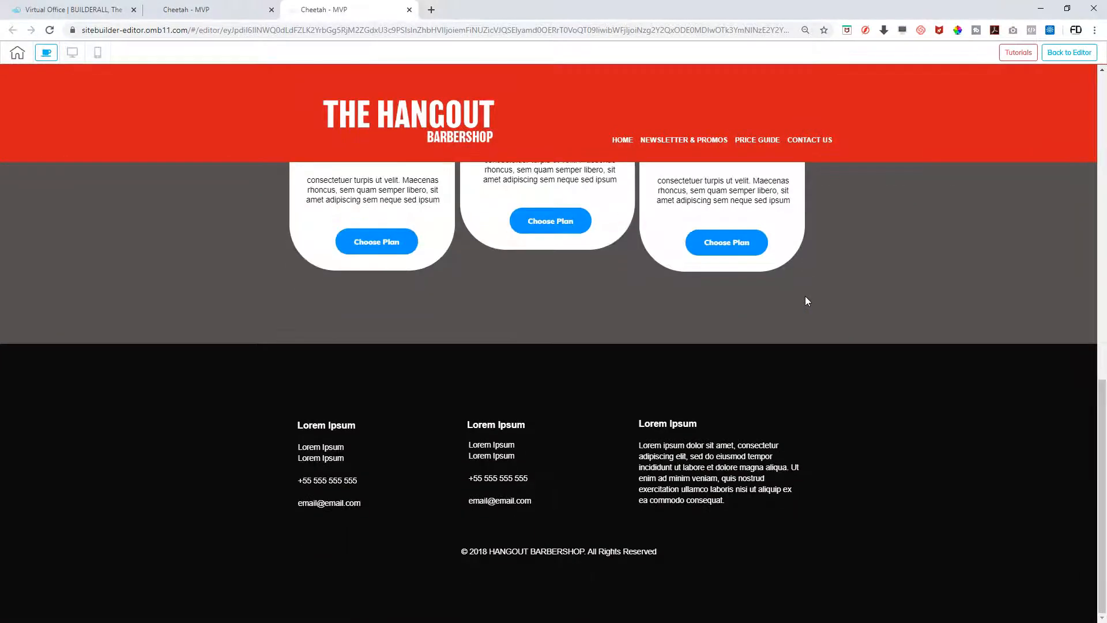
scroll(804, 296, "up", 8)
scroll(805, 296, "down", 8)
scroll(692, 444, "up", 8)
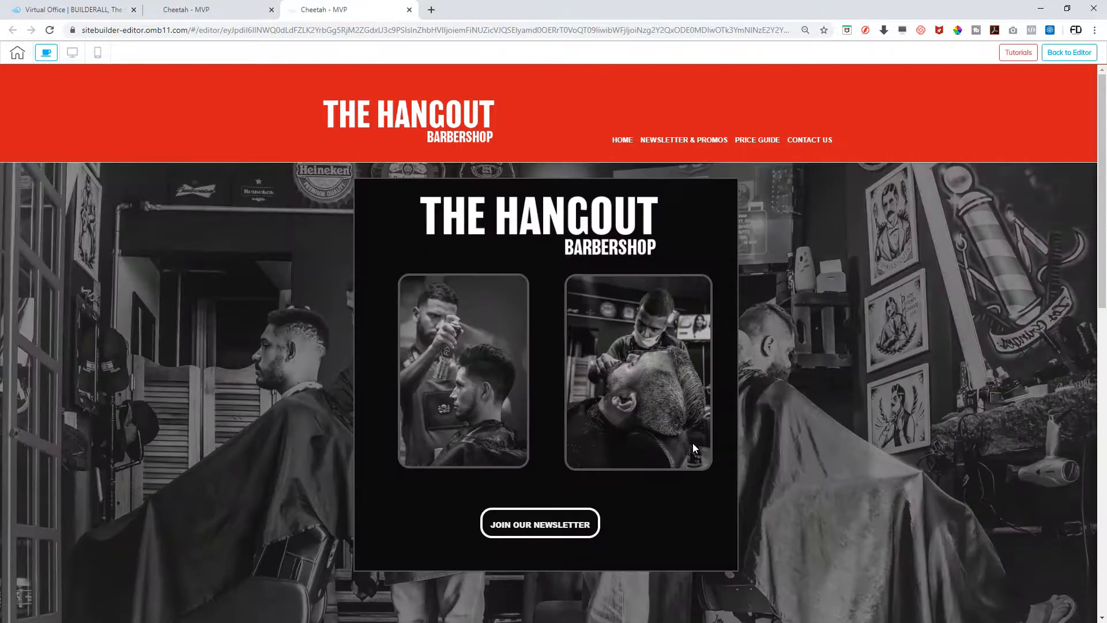
scroll(693, 446, "down", 7)
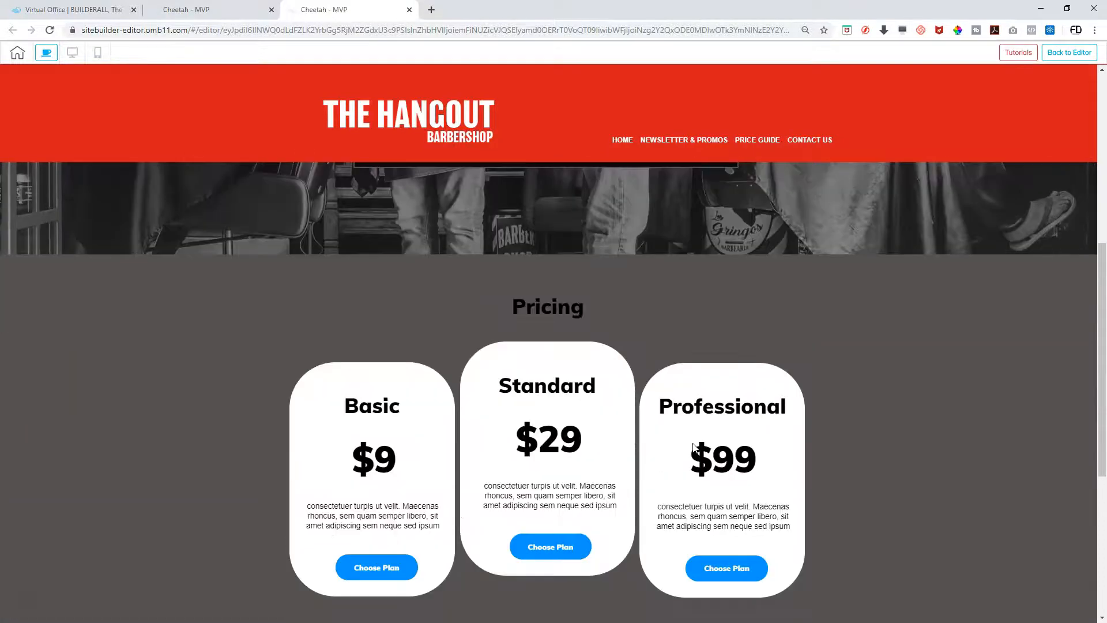
scroll(695, 448, "down", 3)
scroll(694, 447, "up", 9)
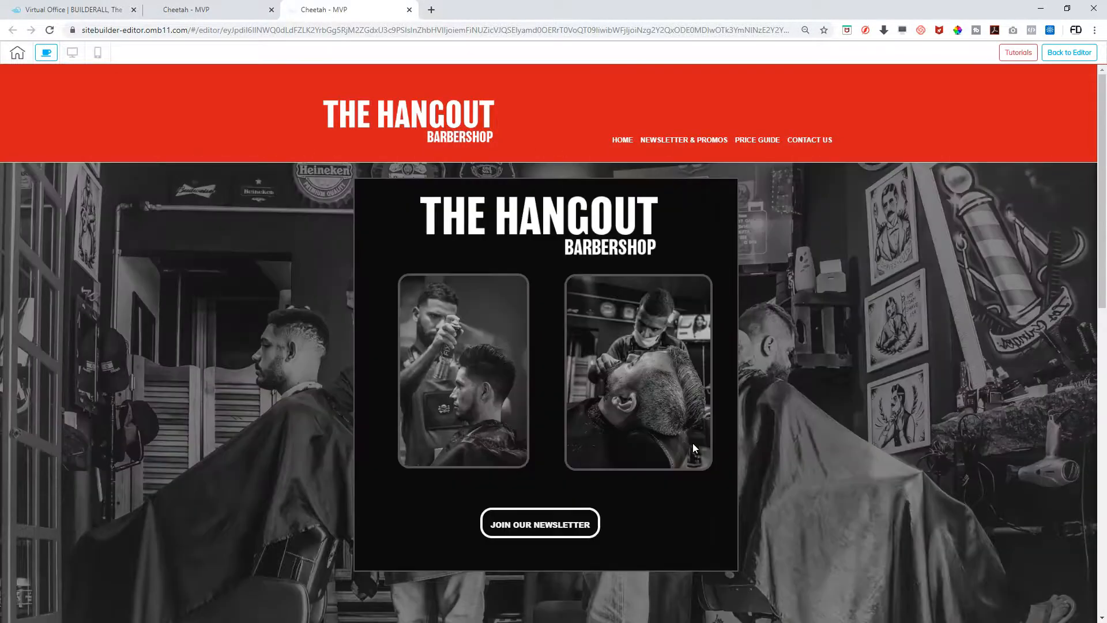
Return to the editor and nudge the header menu slightly left toward the logo
left_click(1065, 53)
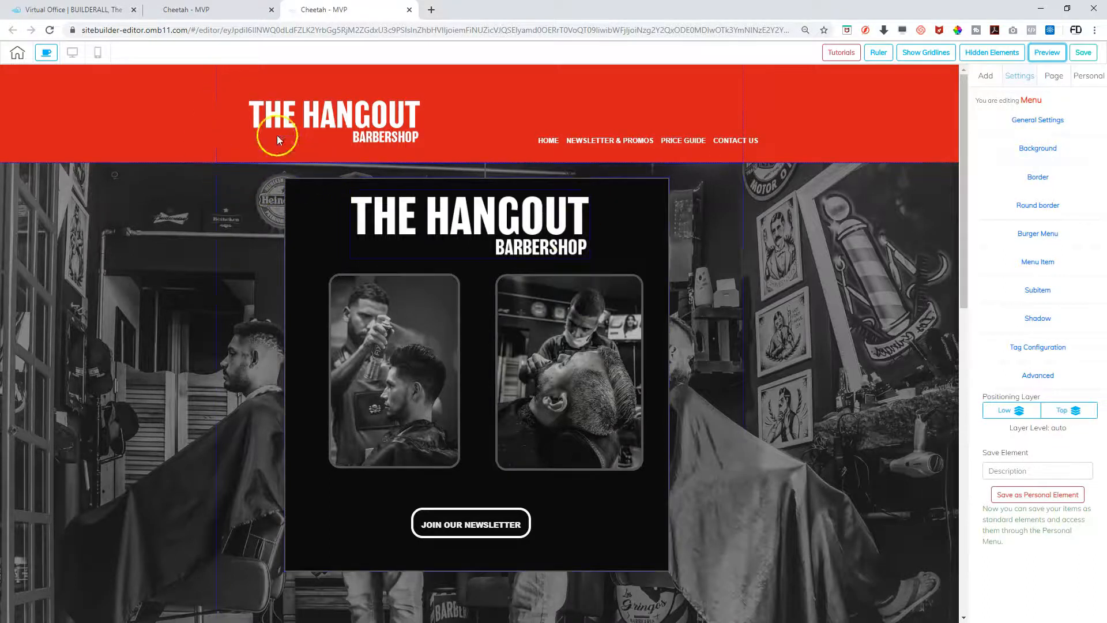
left_click_drag(683, 139, 644, 141)
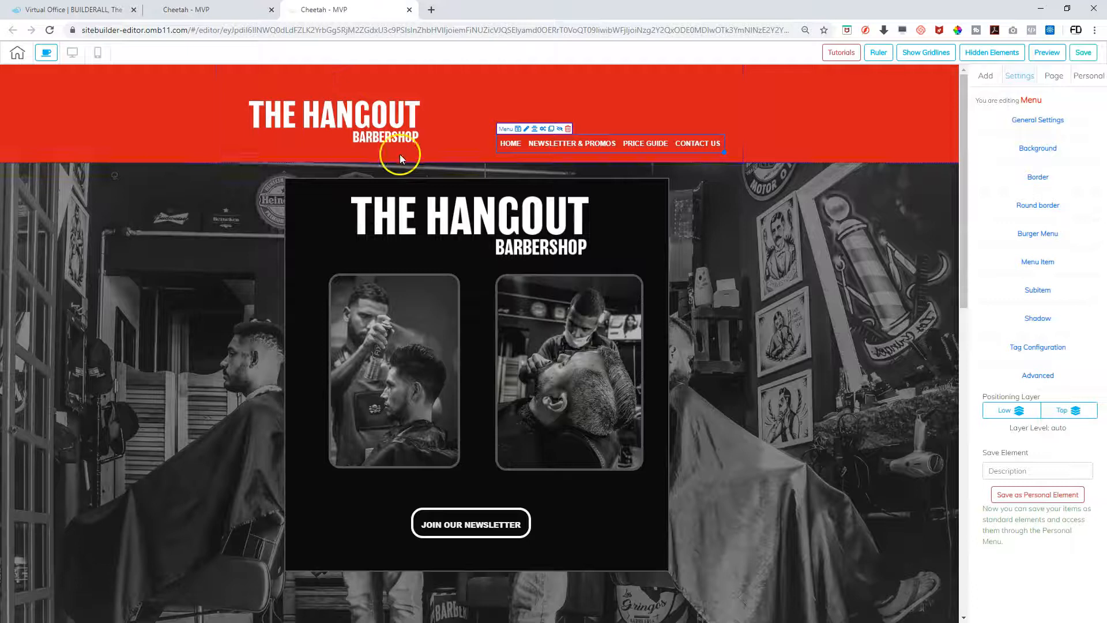
Save the red header panel as a personal element with a description, then save the site
left_click(105, 91)
left_click(242, 70)
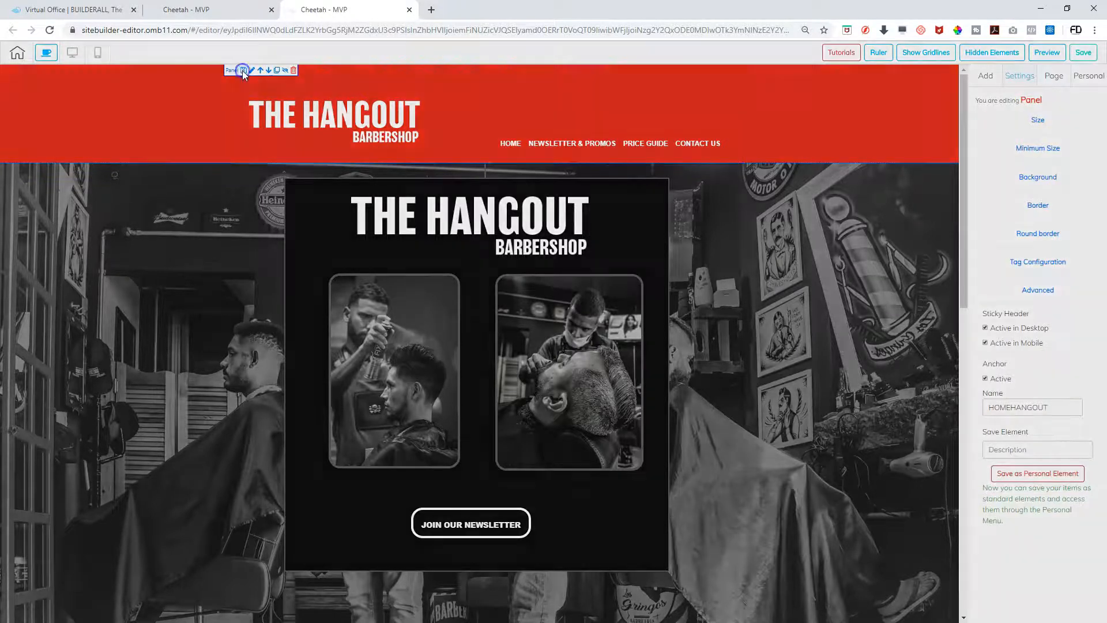
left_click(456, 311)
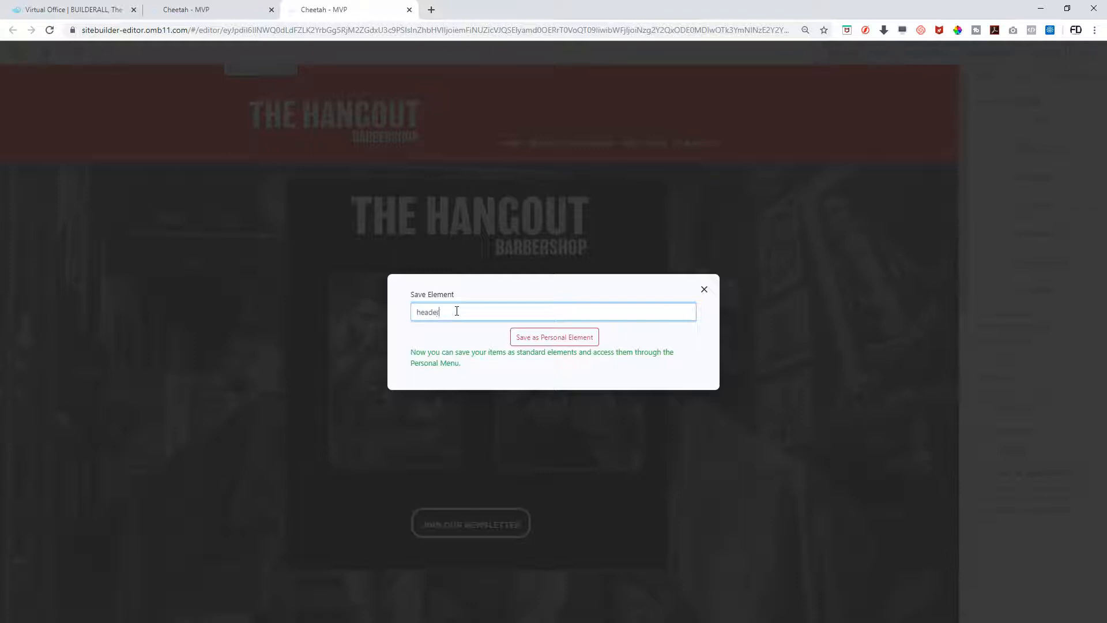
left_click(531, 340)
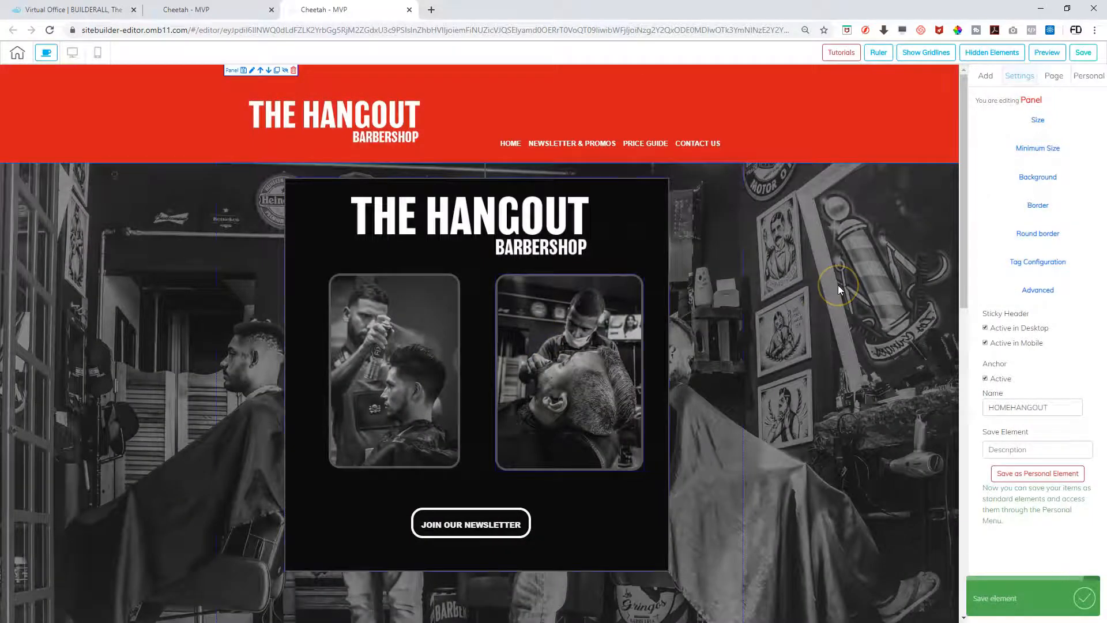
left_click(1034, 448)
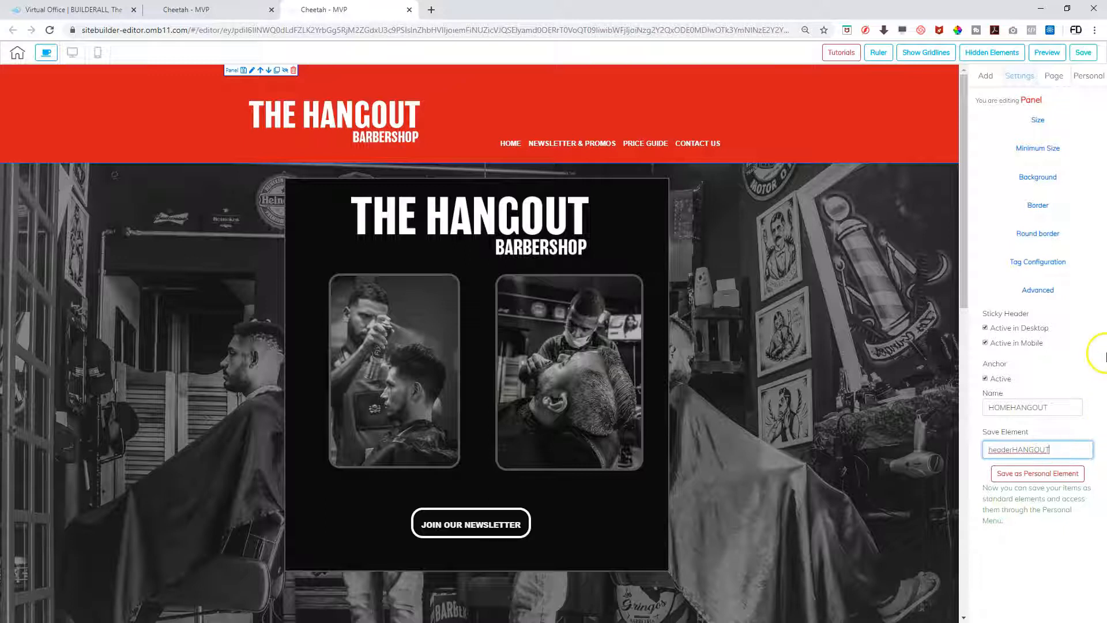
left_click(1083, 53)
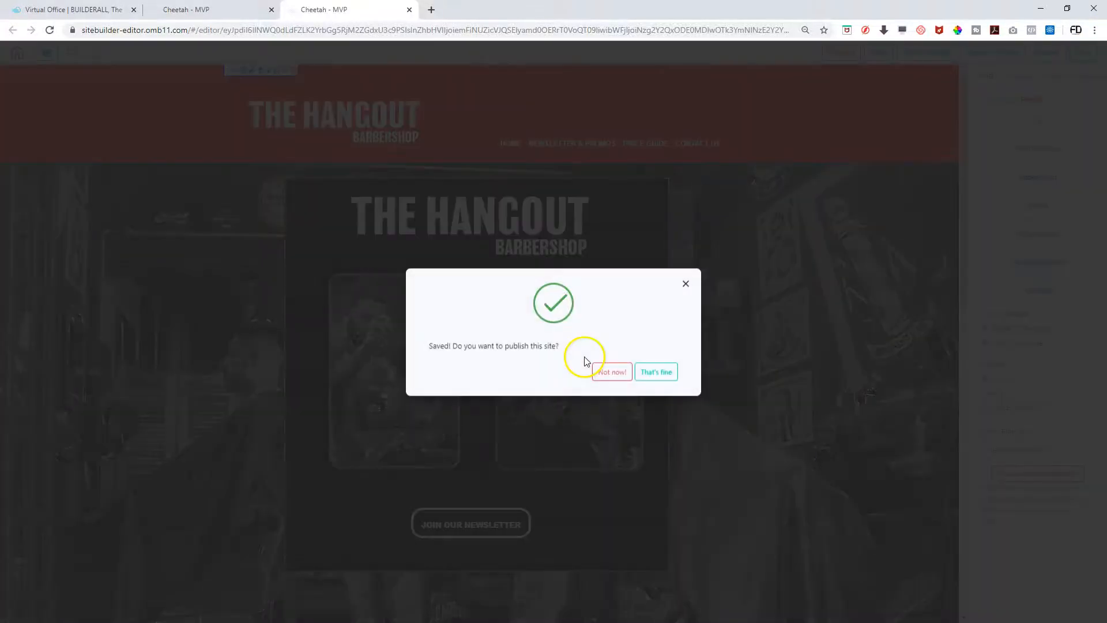
left_click(665, 373)
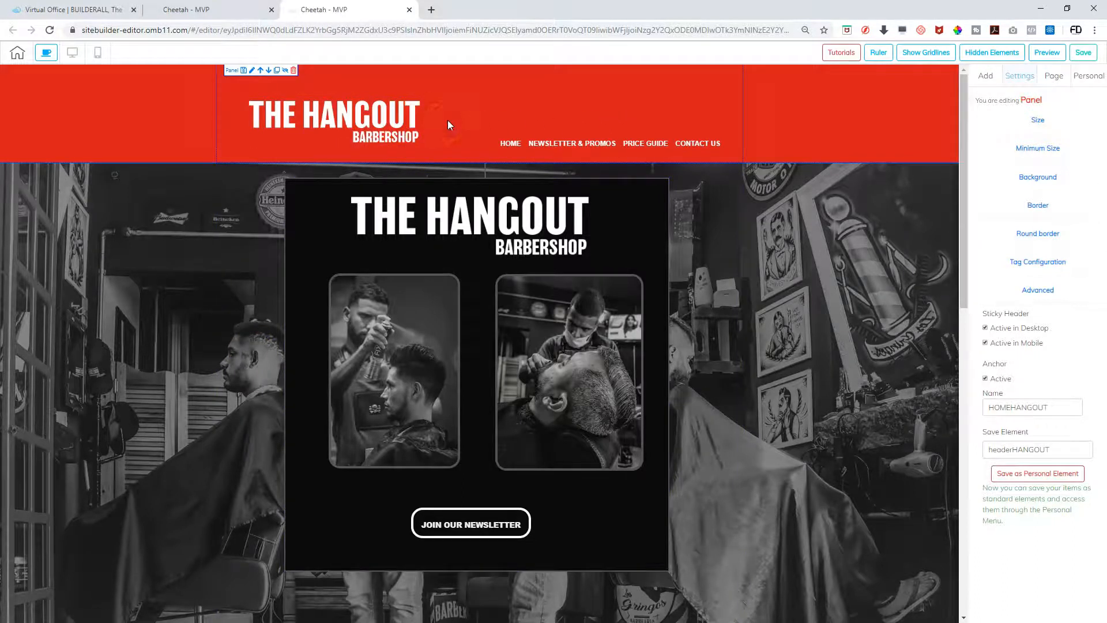
Insert the saved HANGOUT HEADER MENU personal panel and scroll the page to locate it
left_click(1082, 76)
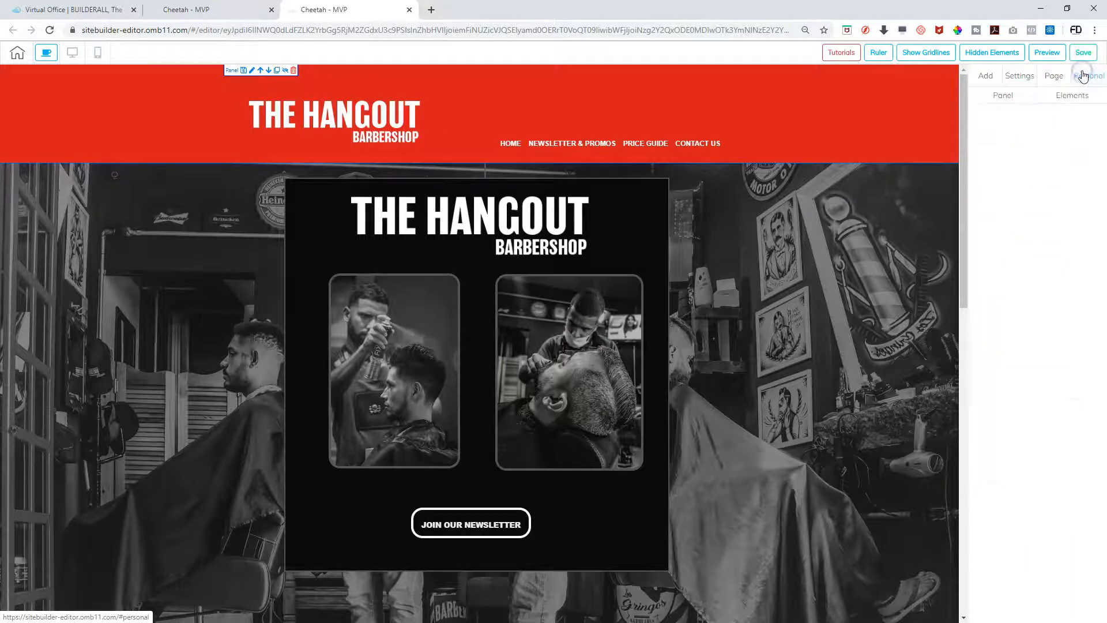
left_click(1003, 96)
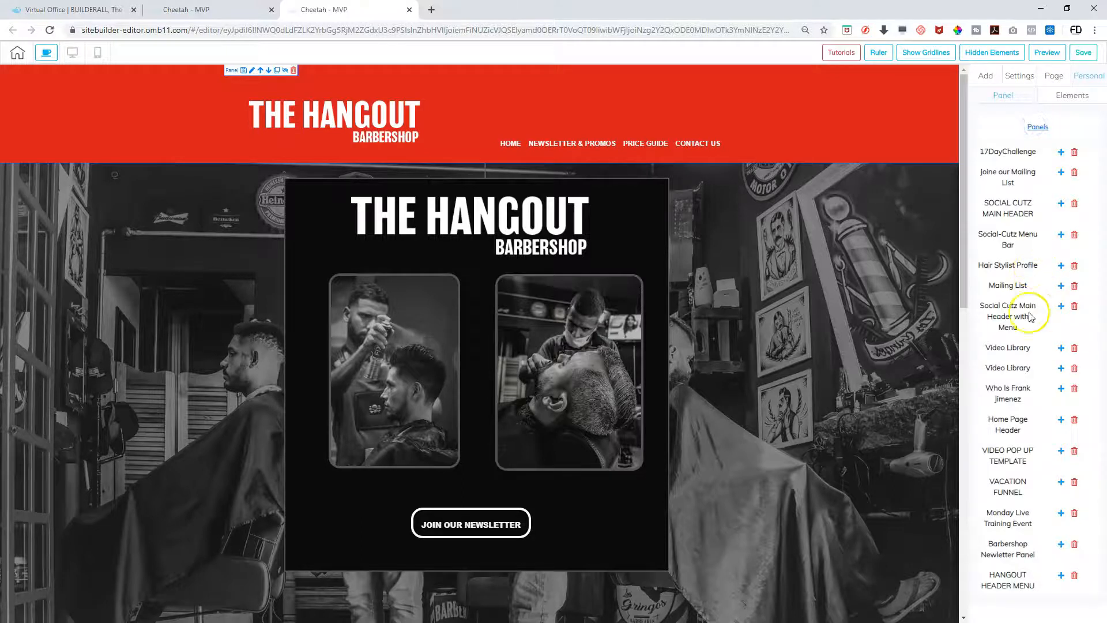
left_click(1062, 577)
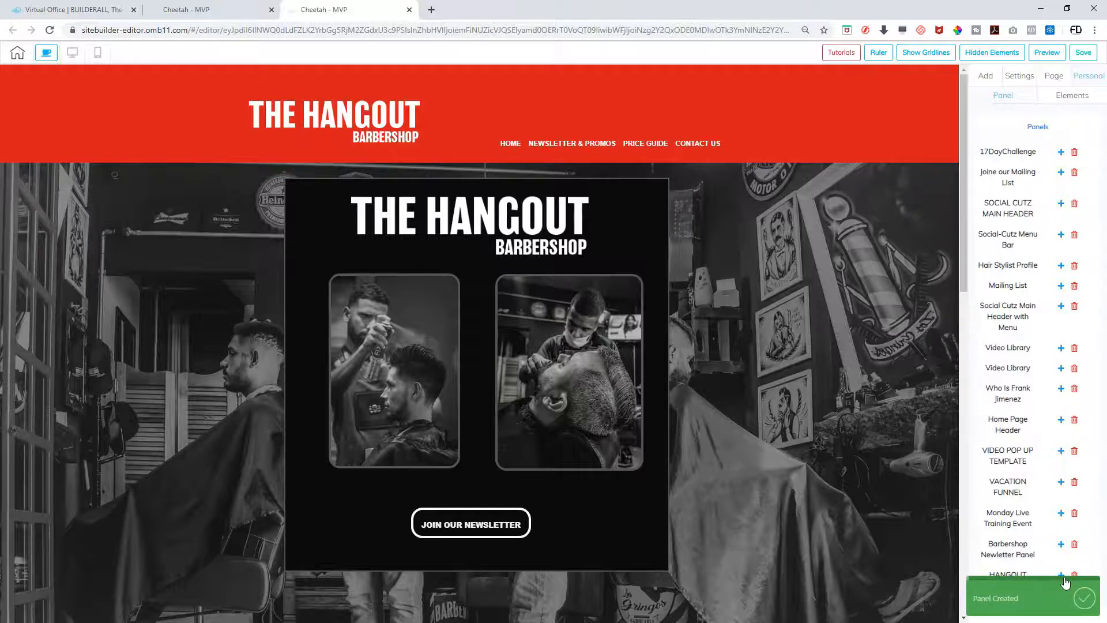
scroll(857, 563, "down", 9)
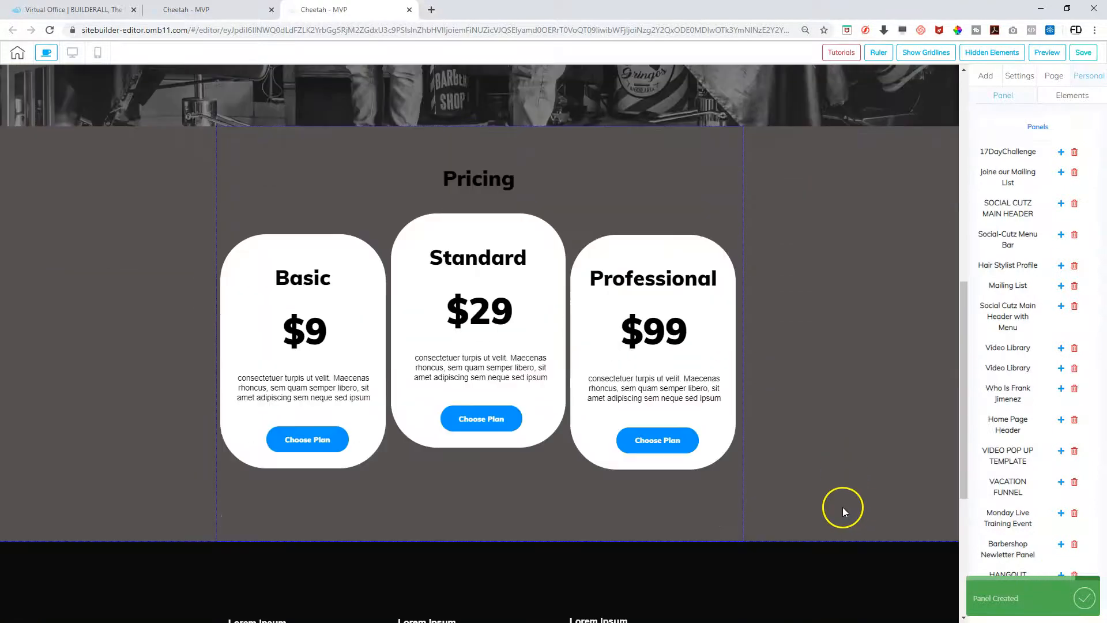
scroll(842, 507, "down", 5)
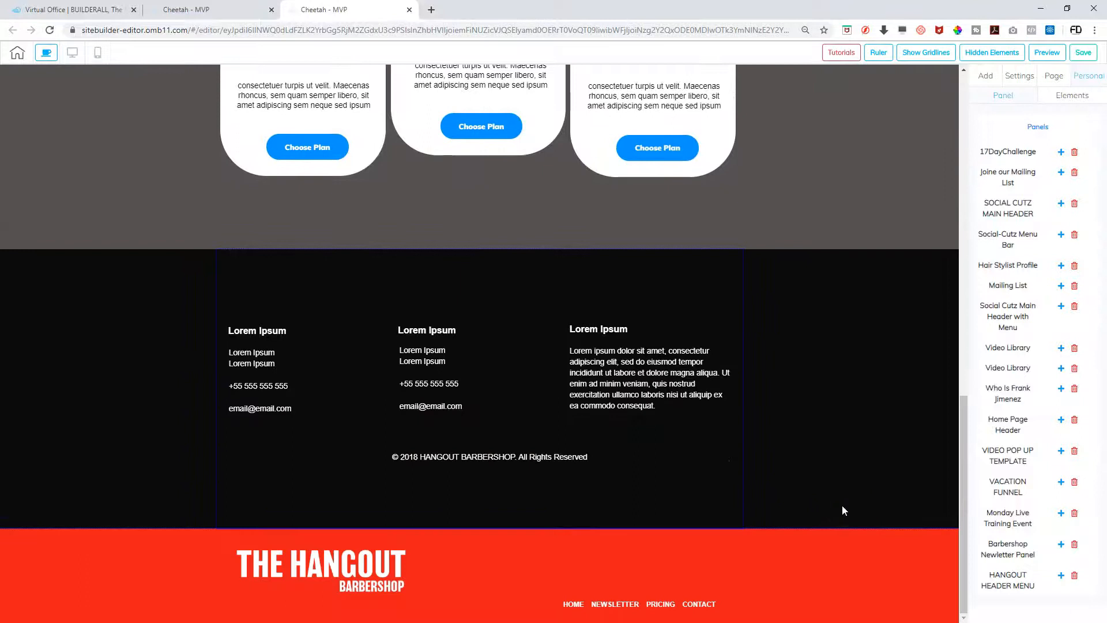
scroll(842, 506, "up", 15)
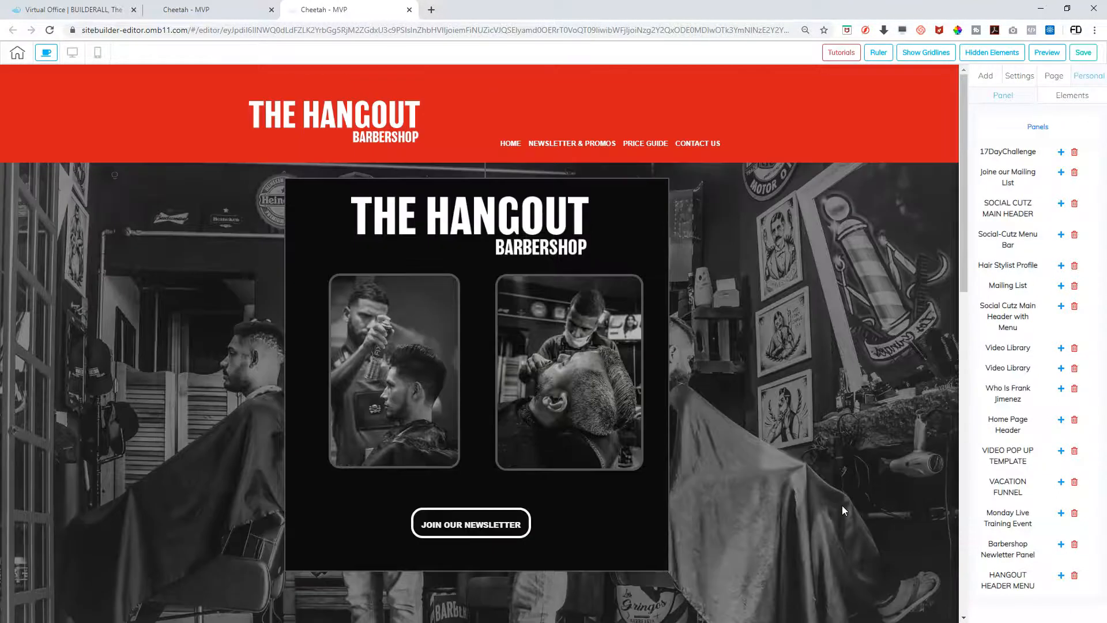
scroll(842, 510, "down", 12)
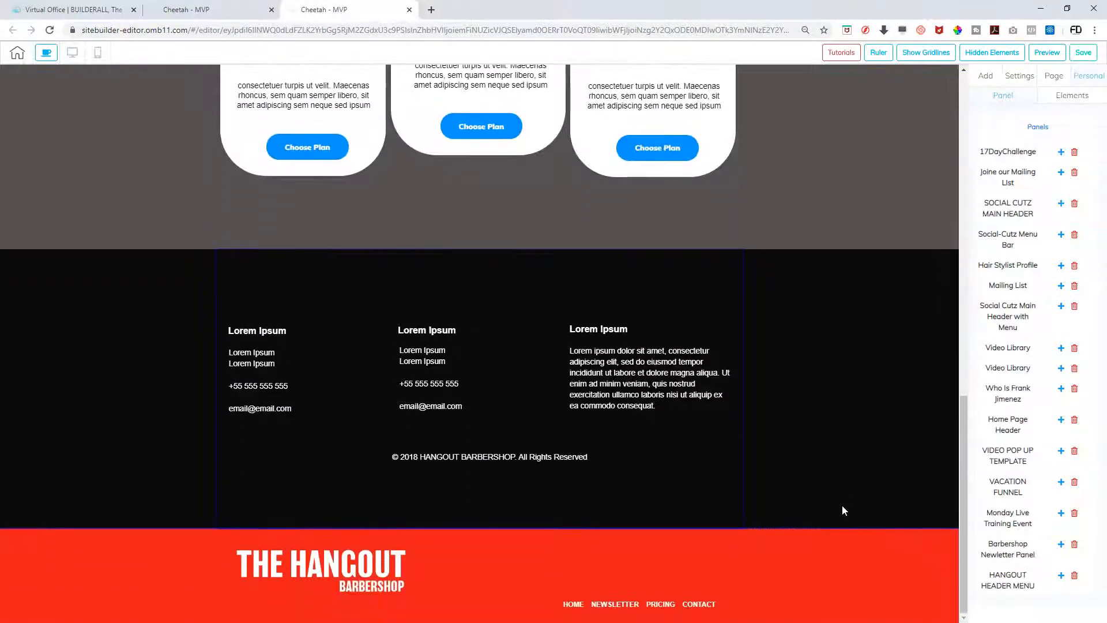
scroll(842, 507, "up", 12)
scroll(843, 506, "down", 8)
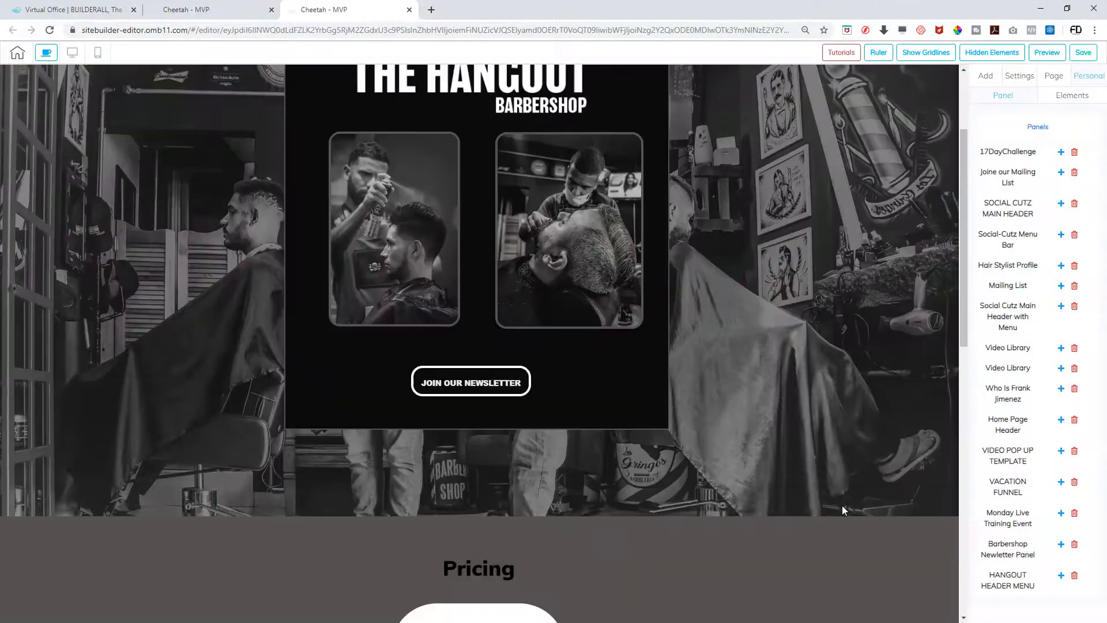
scroll(843, 508, "down", 6)
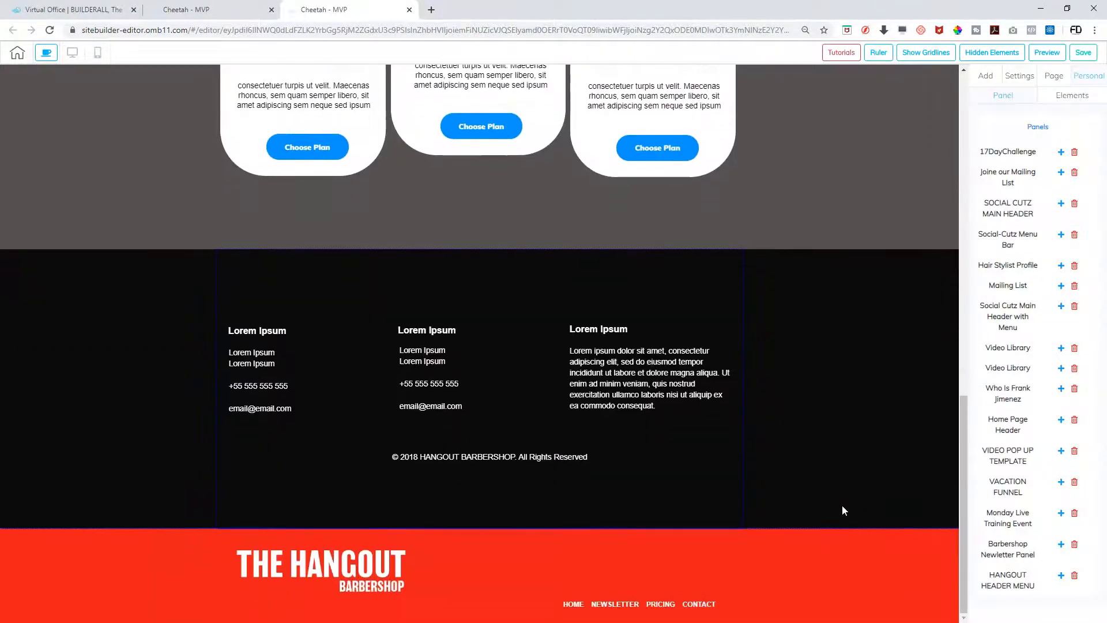
scroll(842, 509, "up", 12)
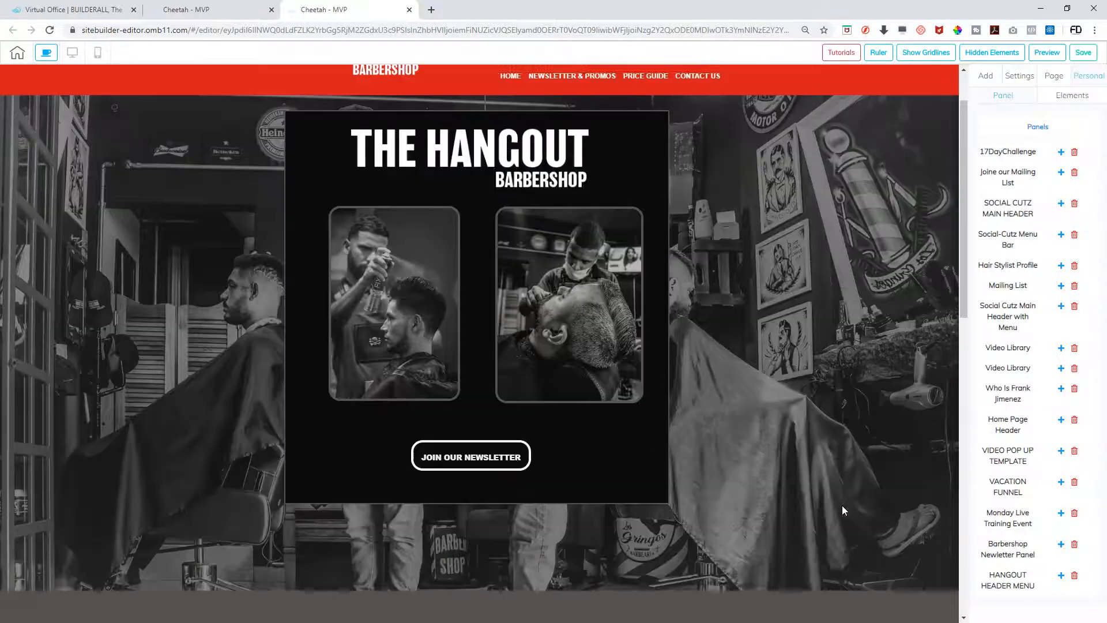
scroll(842, 509, "down", 10)
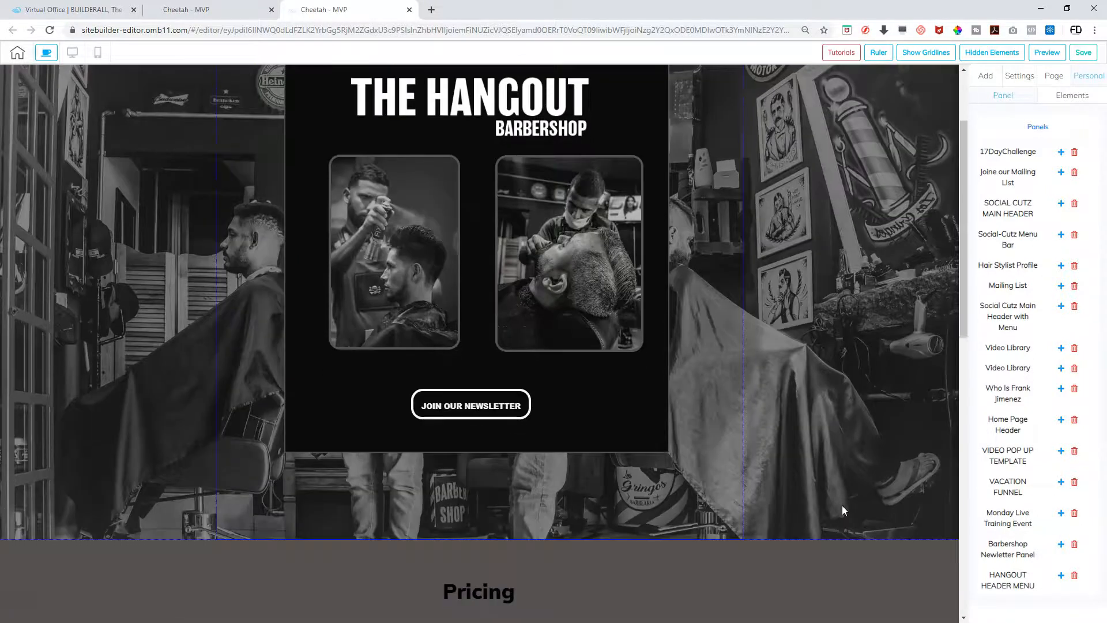
scroll(841, 510, "up", 8)
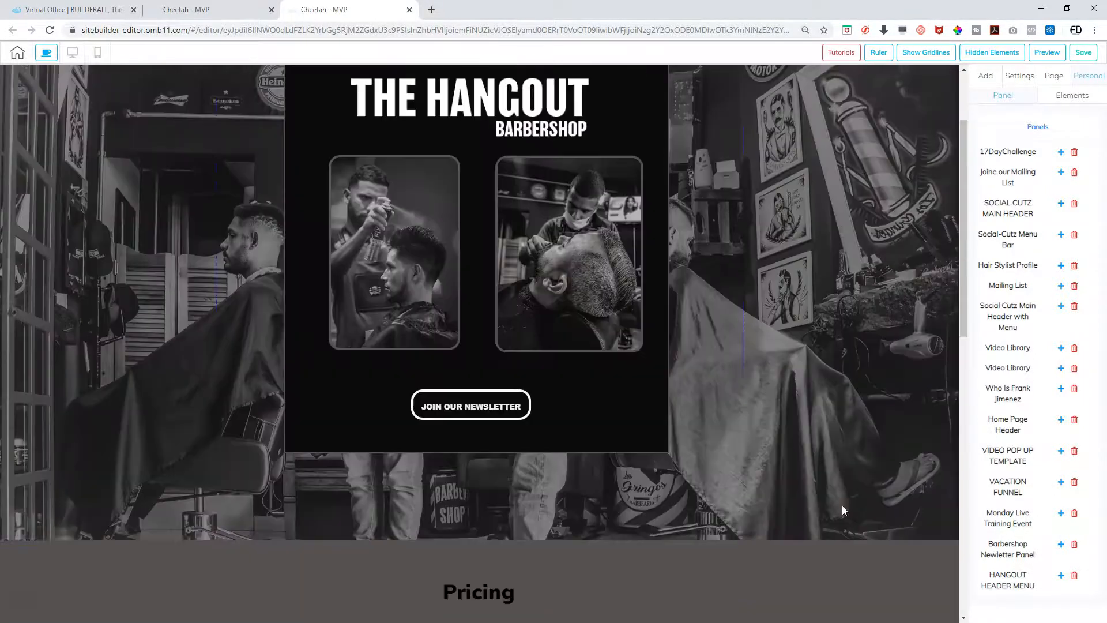
Switch between Personal Elements and Panels, then insert the saved header panel again at the page bottom
left_click(1075, 98)
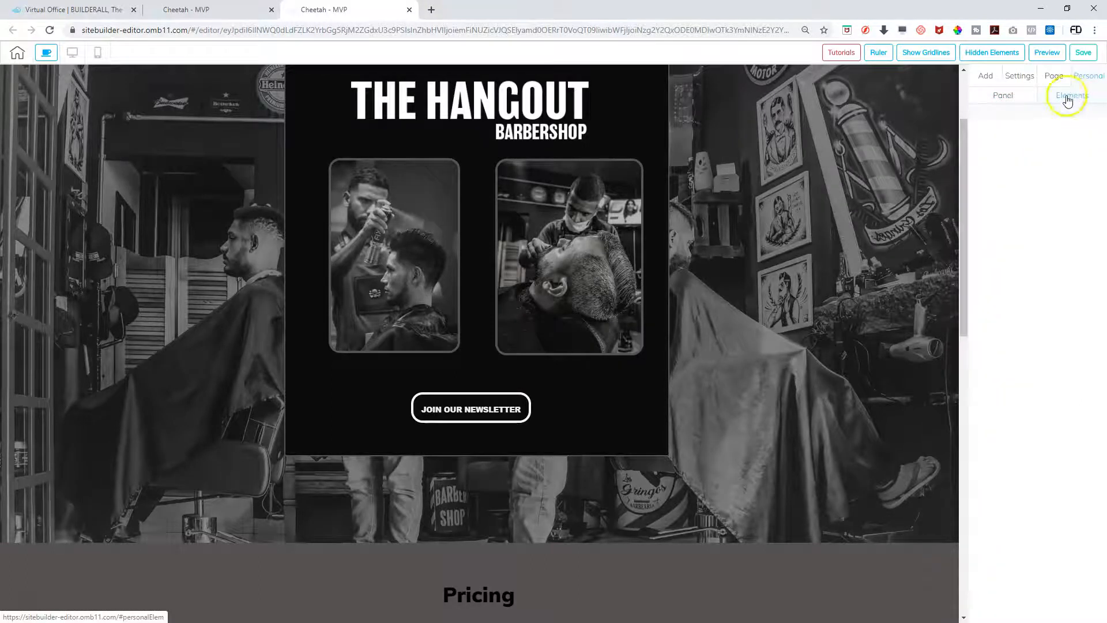
left_click(1008, 98)
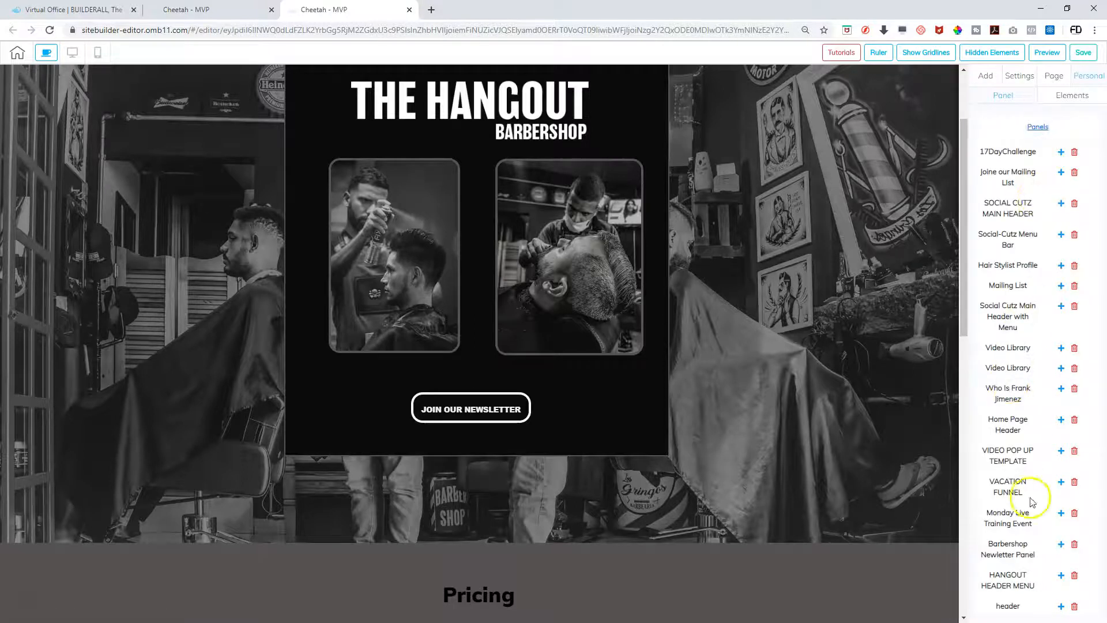
left_click(1060, 606)
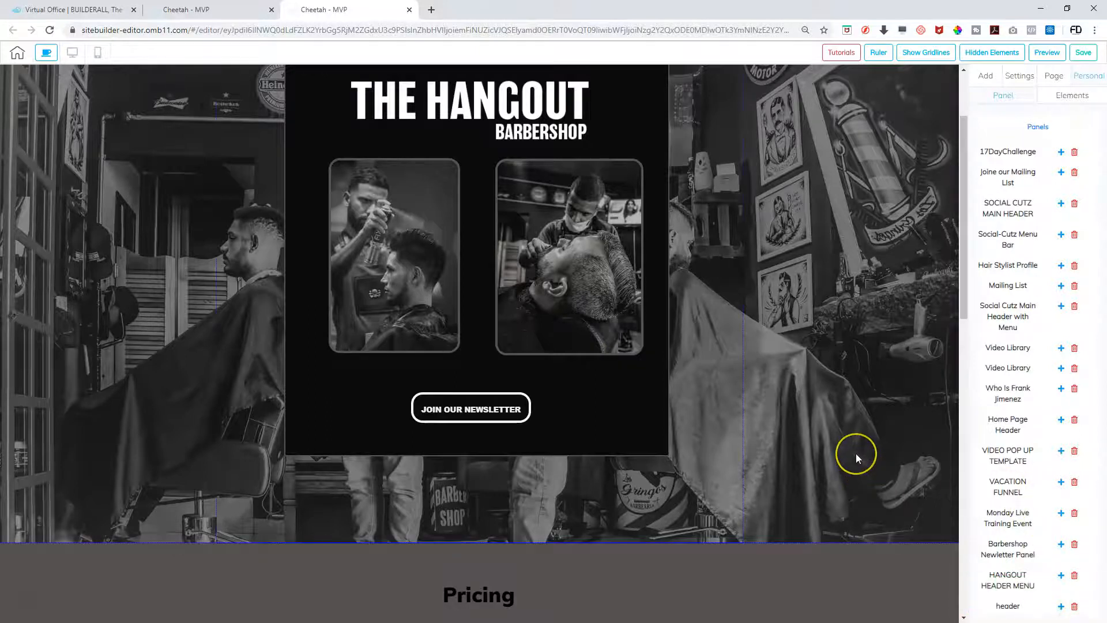
scroll(856, 456, "down", 5)
scroll(856, 455, "down", 8)
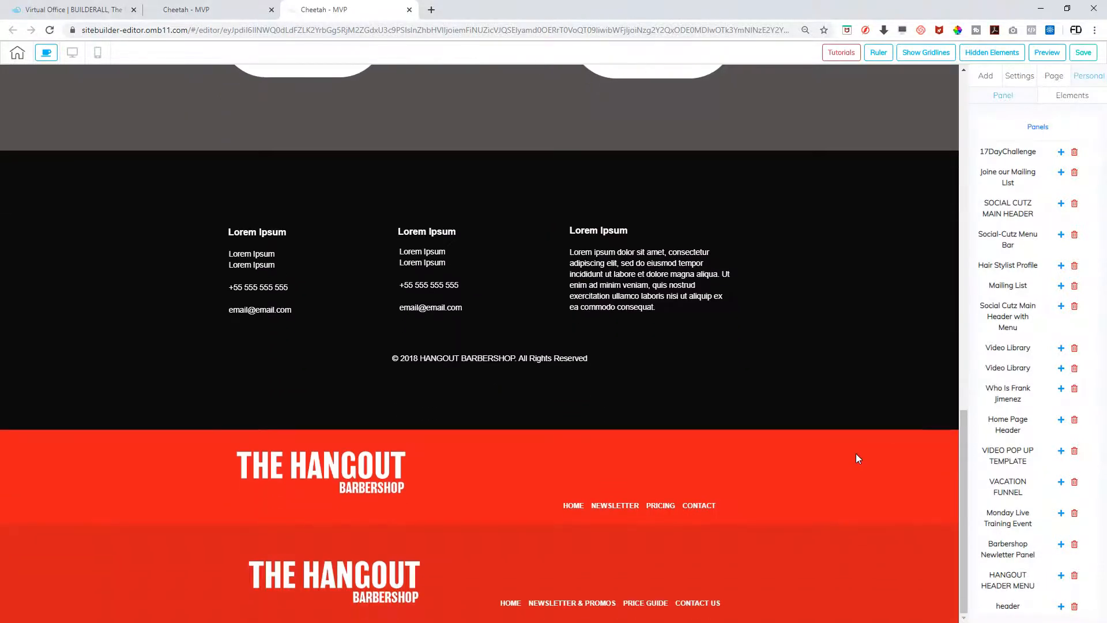
Delete the old red header panel
left_click(719, 548)
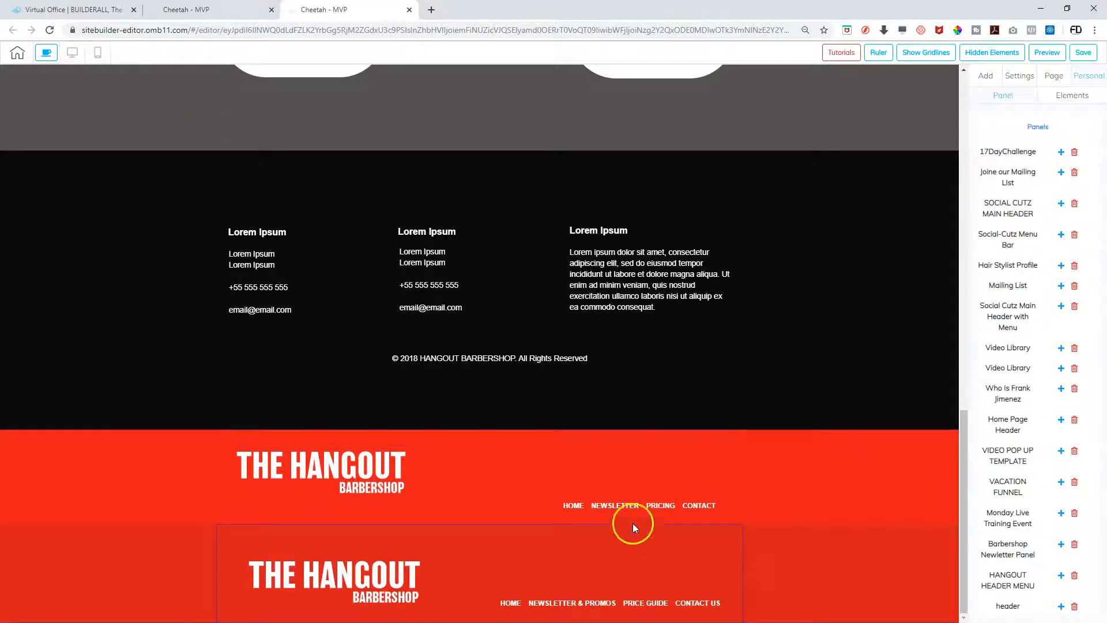
left_click(648, 445)
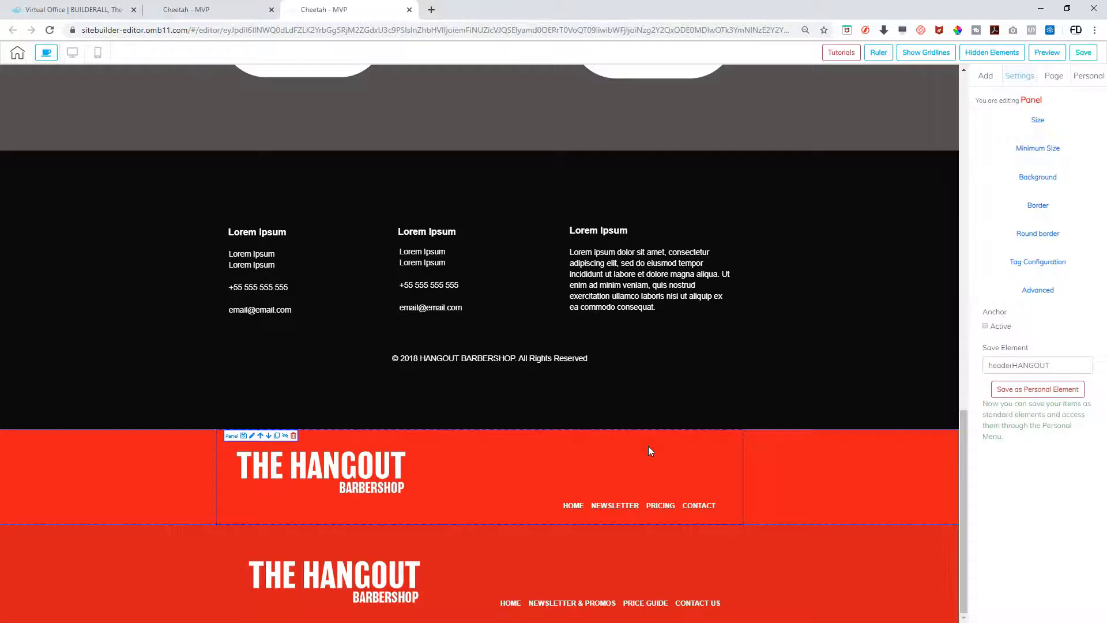
left_click(293, 435)
left_click(653, 345)
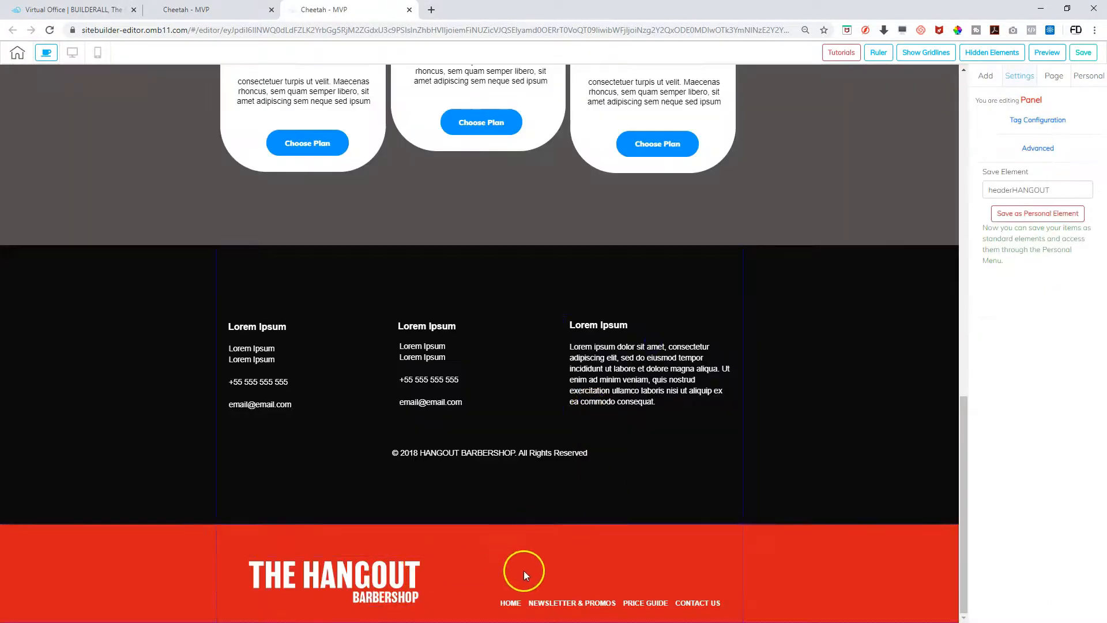
Move the new red header up past the footer, Pricing and newsletter sections to the top
left_click(524, 572)
left_click(259, 531)
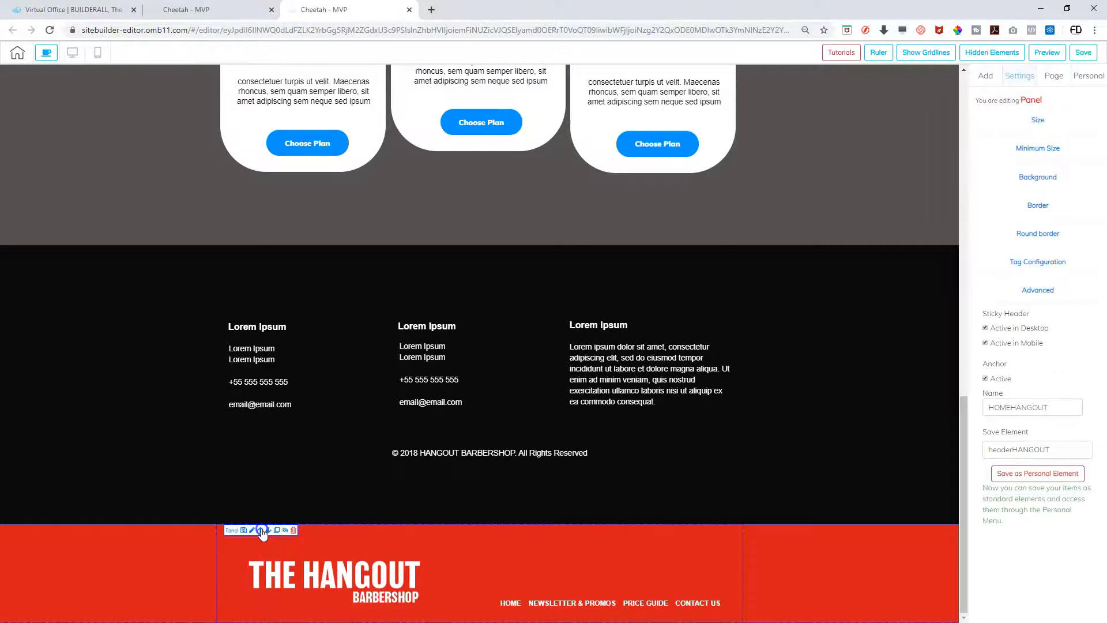
left_click(253, 256)
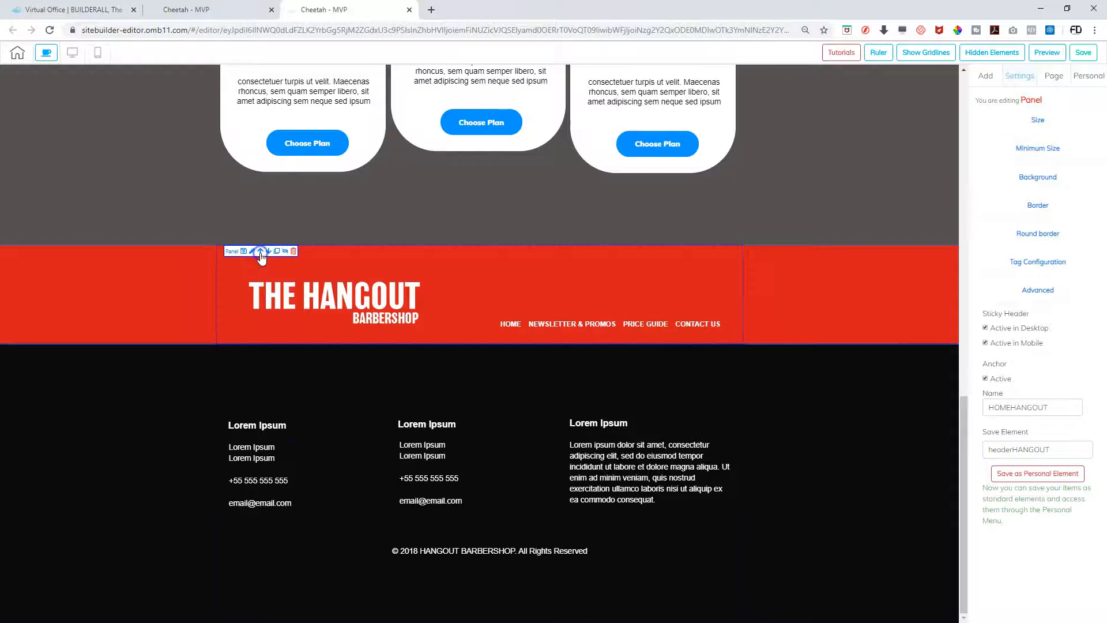
left_click(260, 253)
scroll(265, 265, "up", 10)
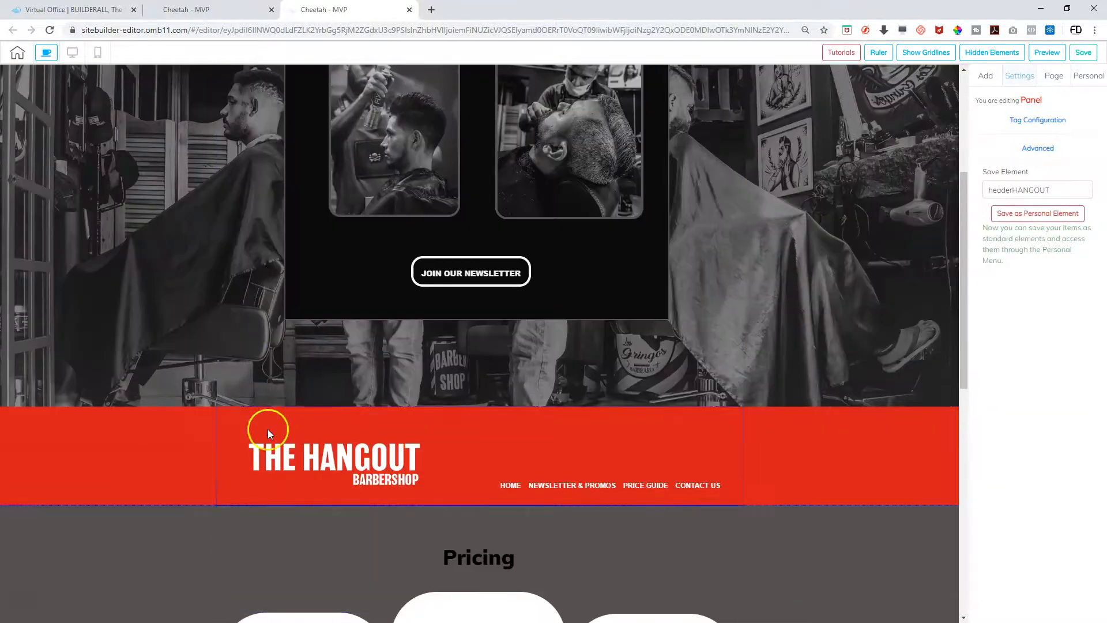
left_click(268, 429)
left_click(262, 416)
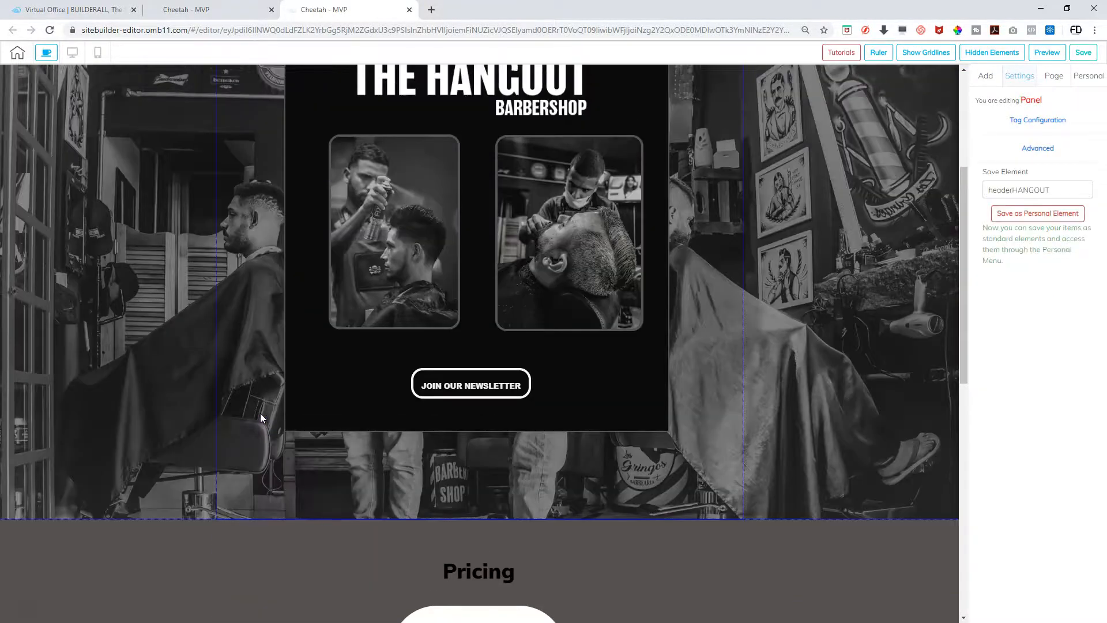
scroll(261, 413, "up", 4)
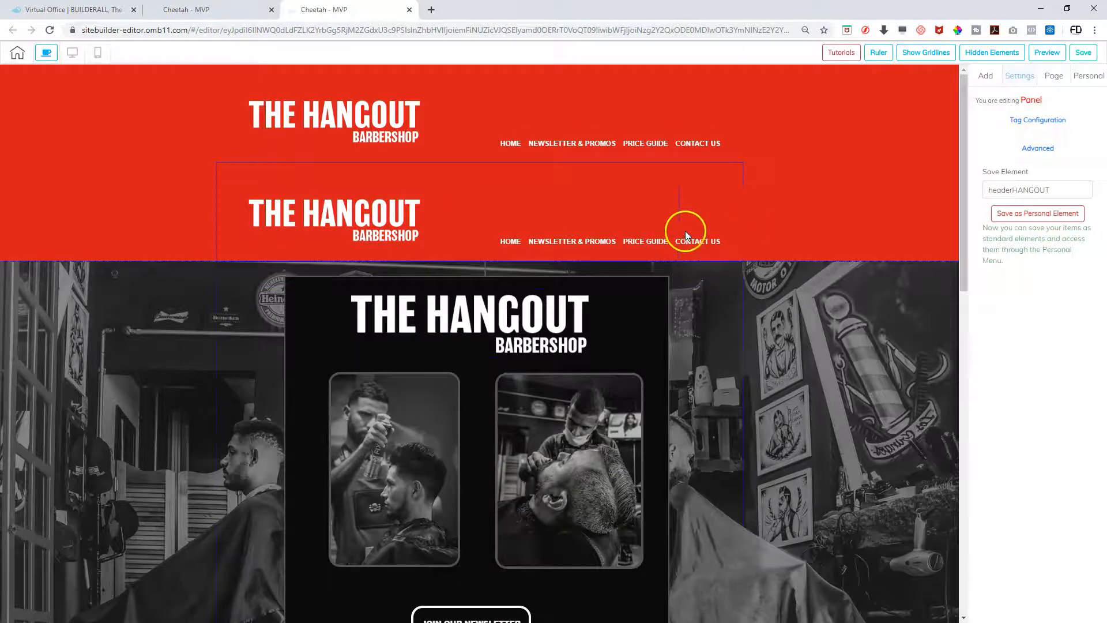
Delete the duplicate red header panel
left_click(134, 189)
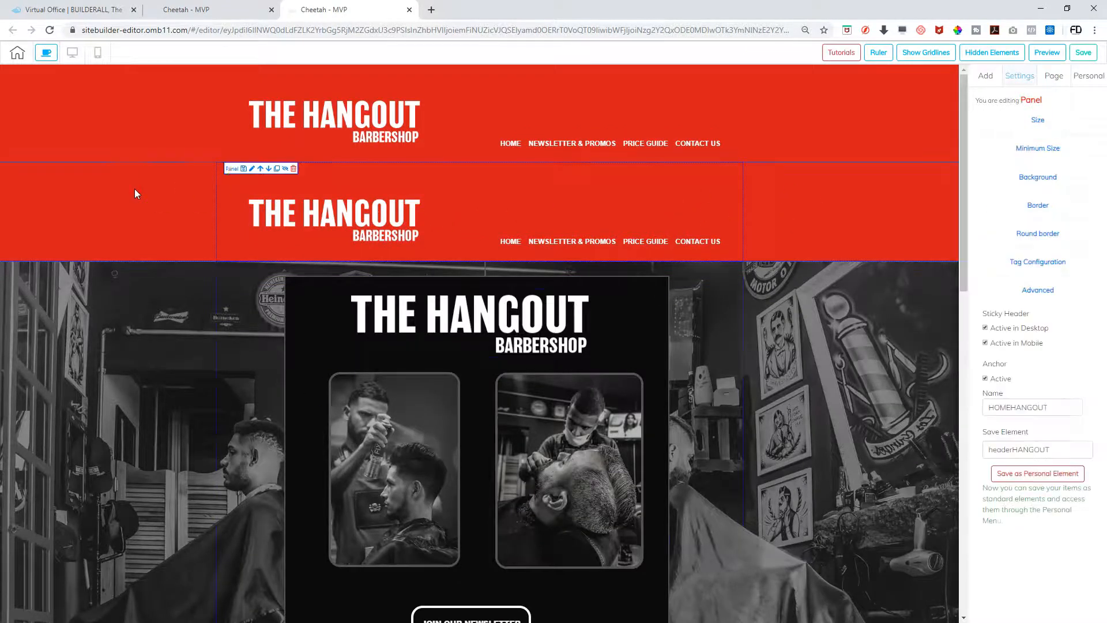
left_click(294, 168)
left_click(641, 344)
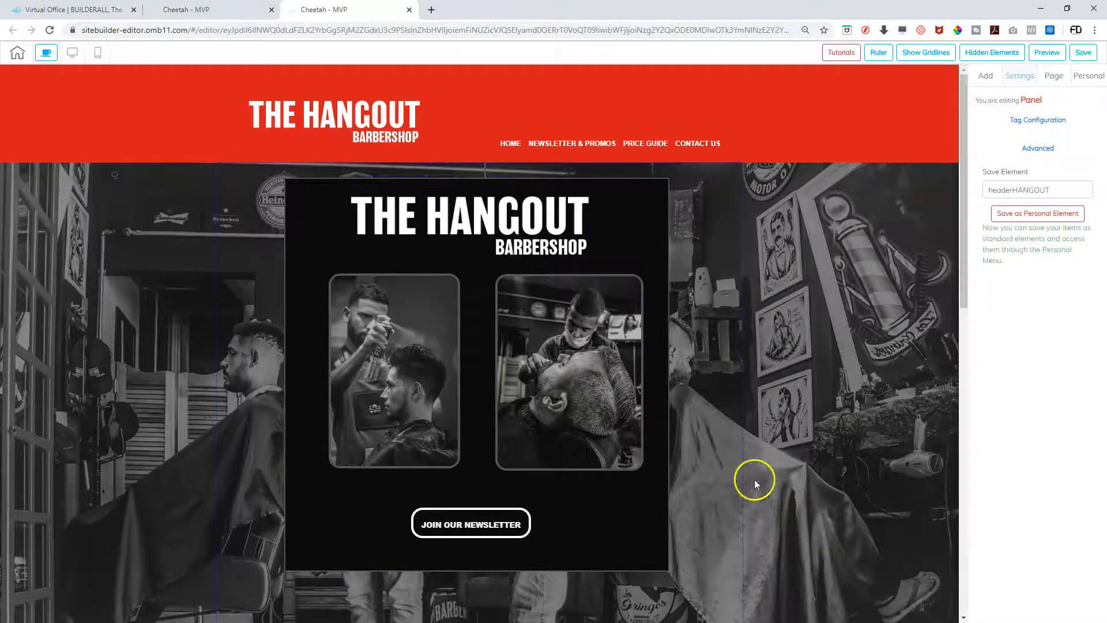
Save and publish the site with its red header, then return to the Hangout page overview
scroll(771, 434, "down", 3)
scroll(771, 434, "up", 3)
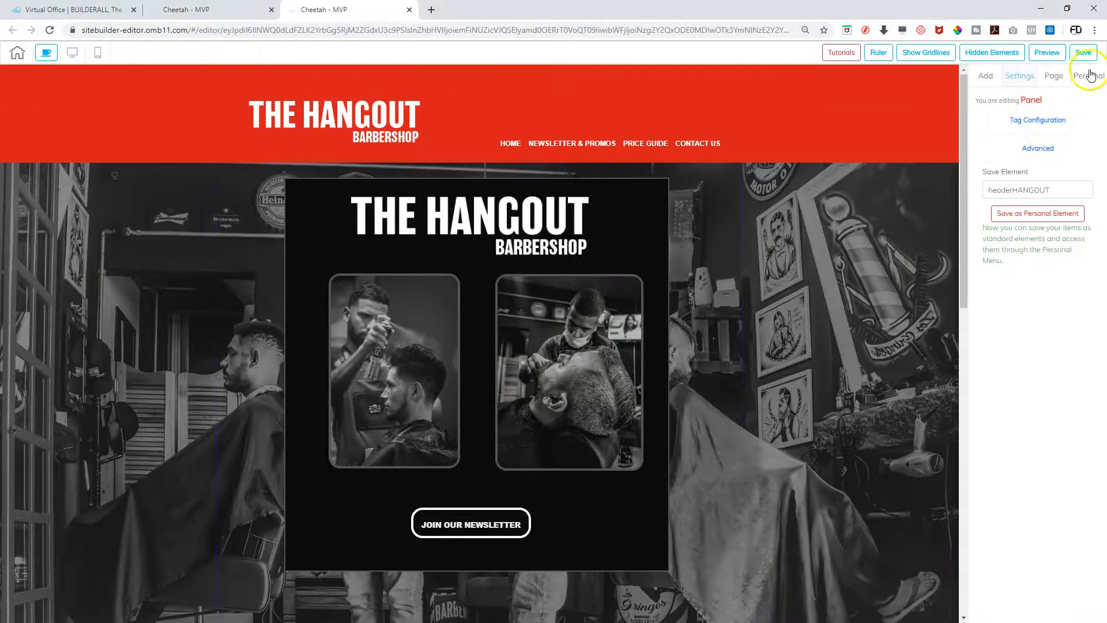
left_click(1083, 53)
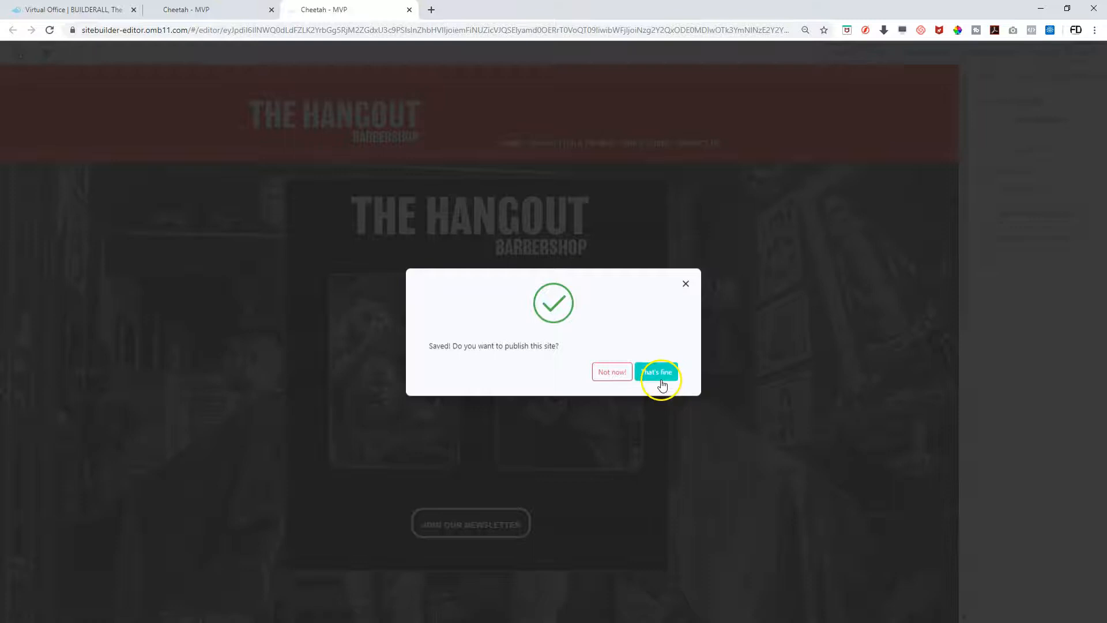
left_click(668, 379)
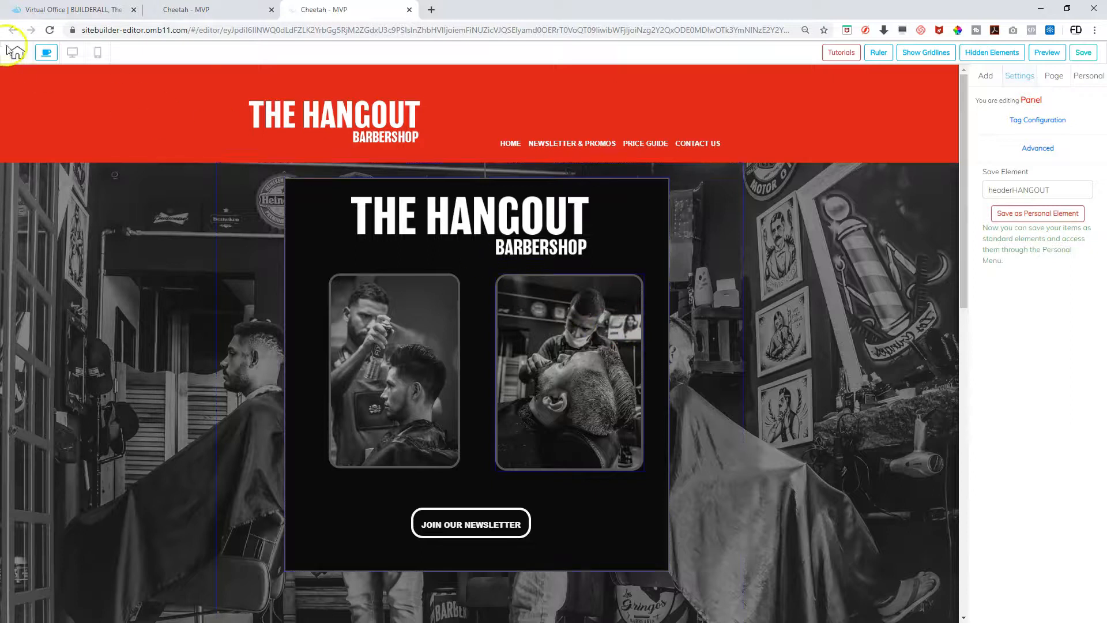
left_click(18, 54)
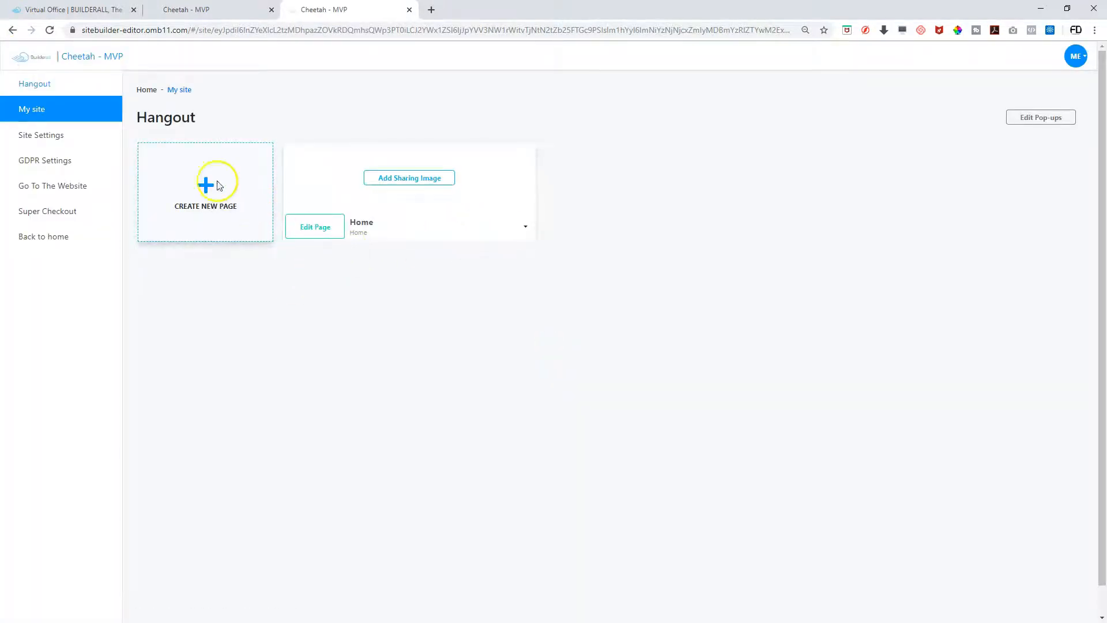
Create a new page and enter the name 'Newsletter and Promo'
left_click(206, 185)
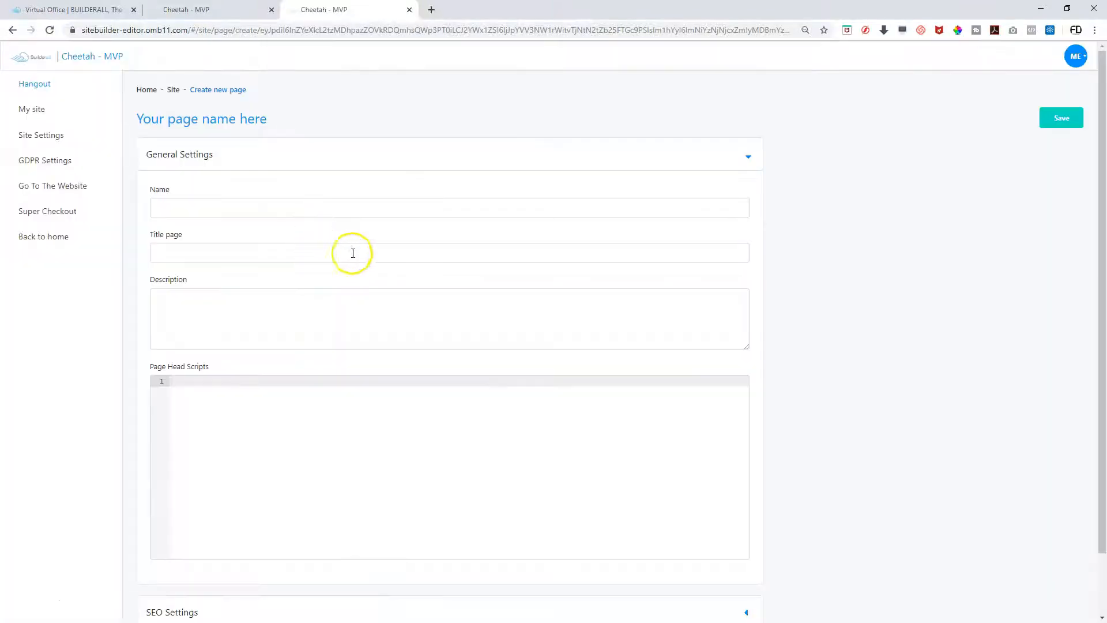
left_click(240, 211)
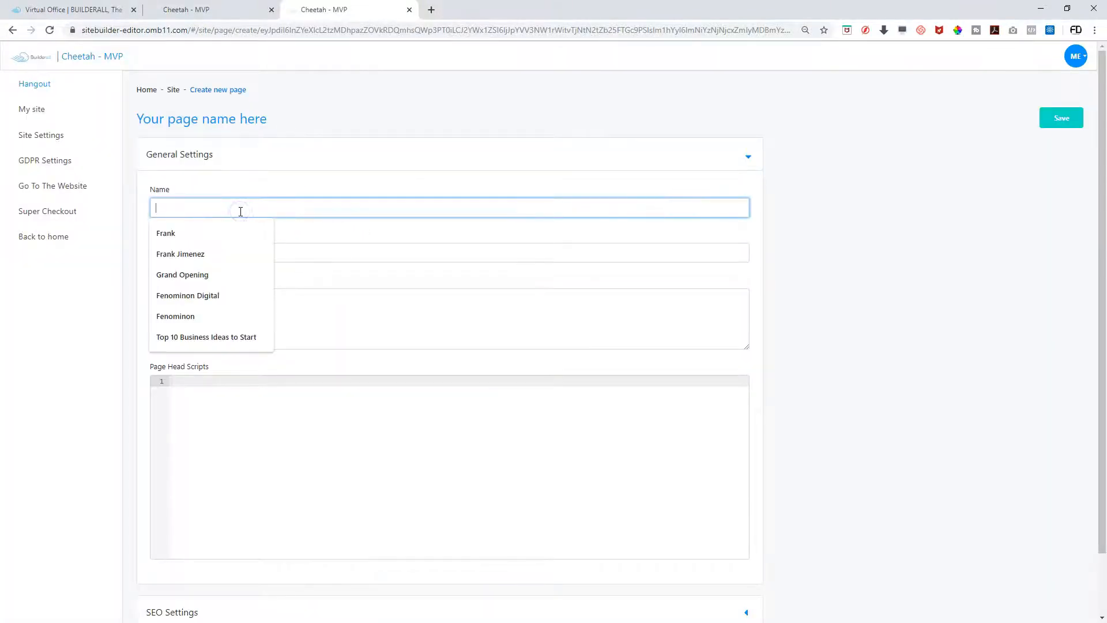
type("nE")
key("BackSpace")
key("BackSpace")
type("Newsletter and Promo")
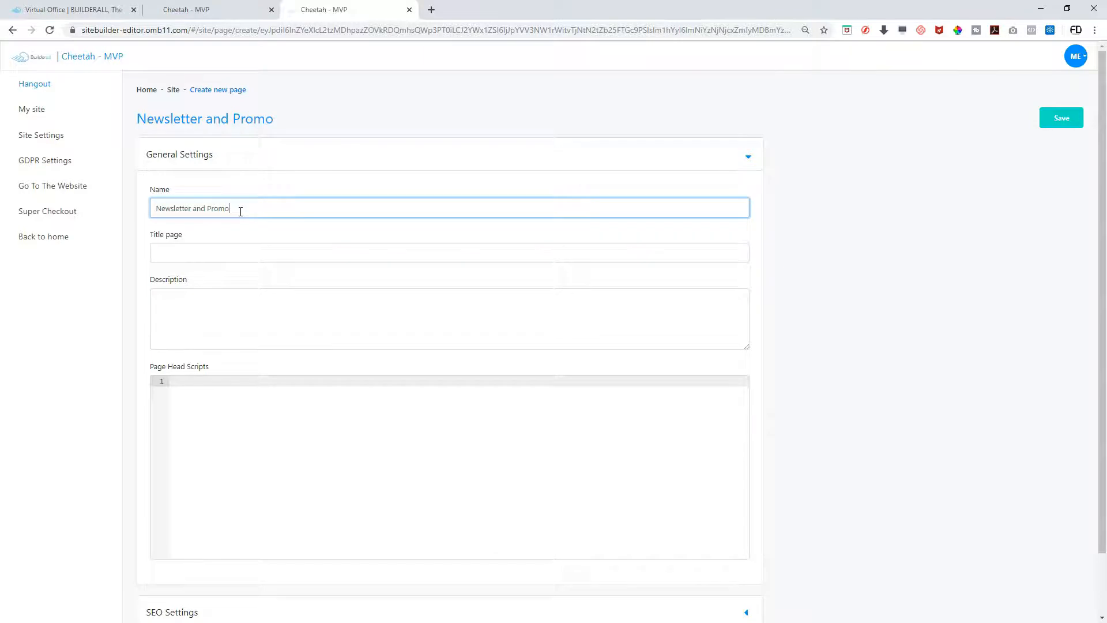
key("Tab")
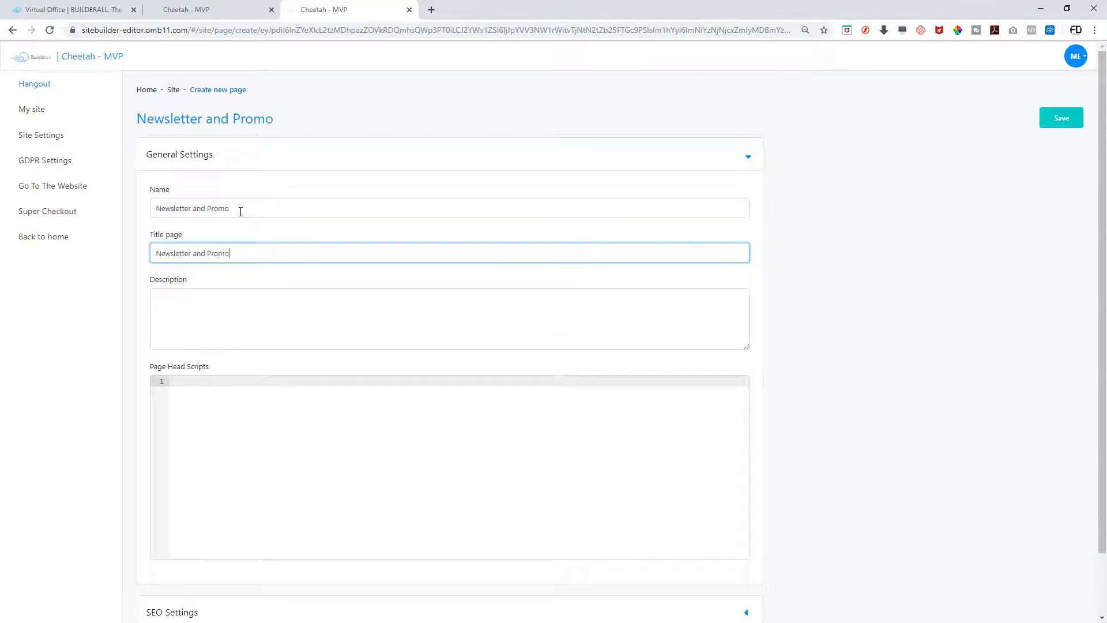
Fill in the description 'Newsletter and Promo', save the page, and open it for editing
left_click(220, 311)
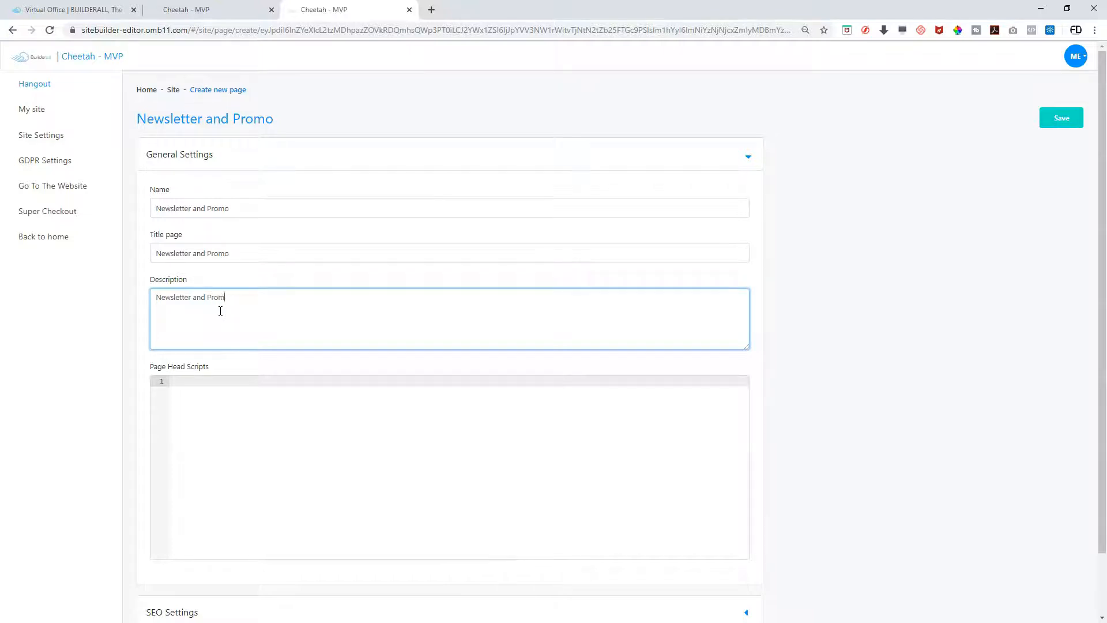
left_click(535, 484)
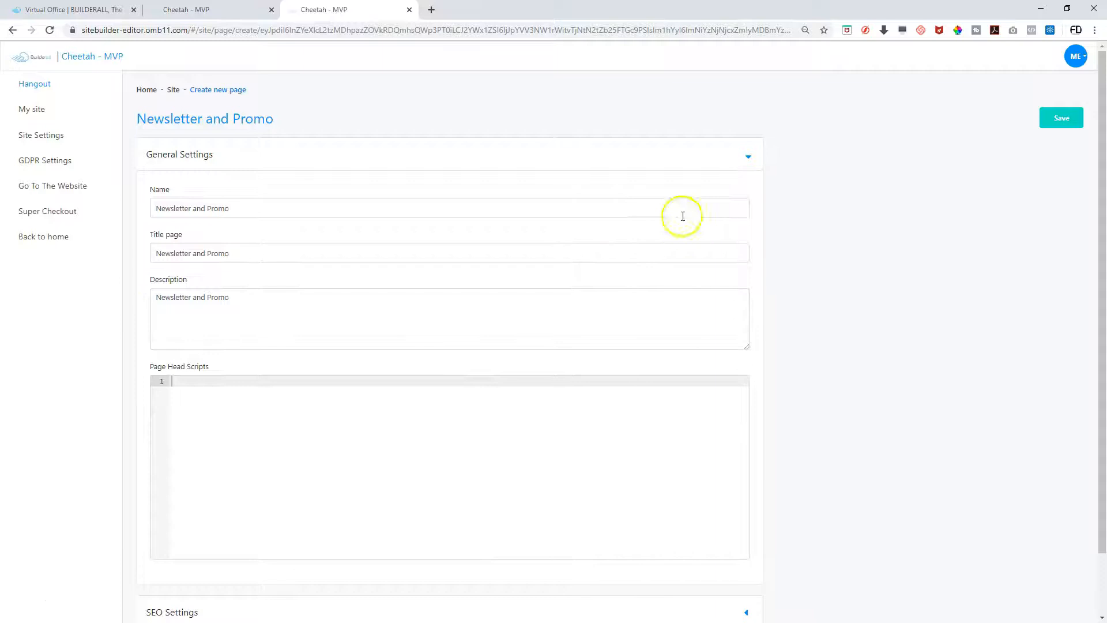
left_click(1060, 115)
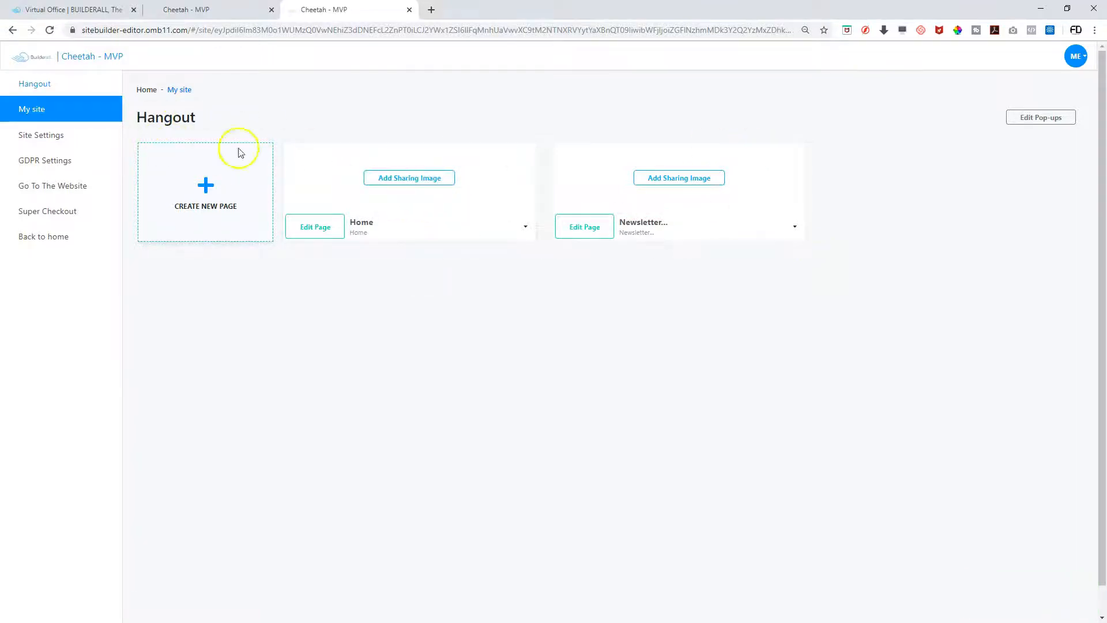
left_click(586, 227)
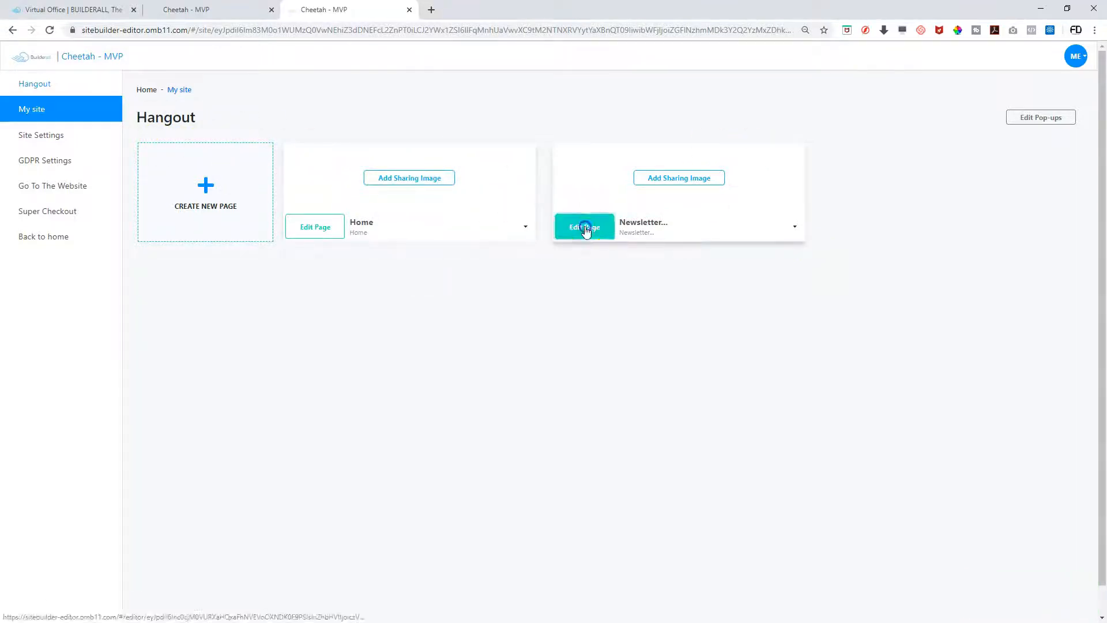
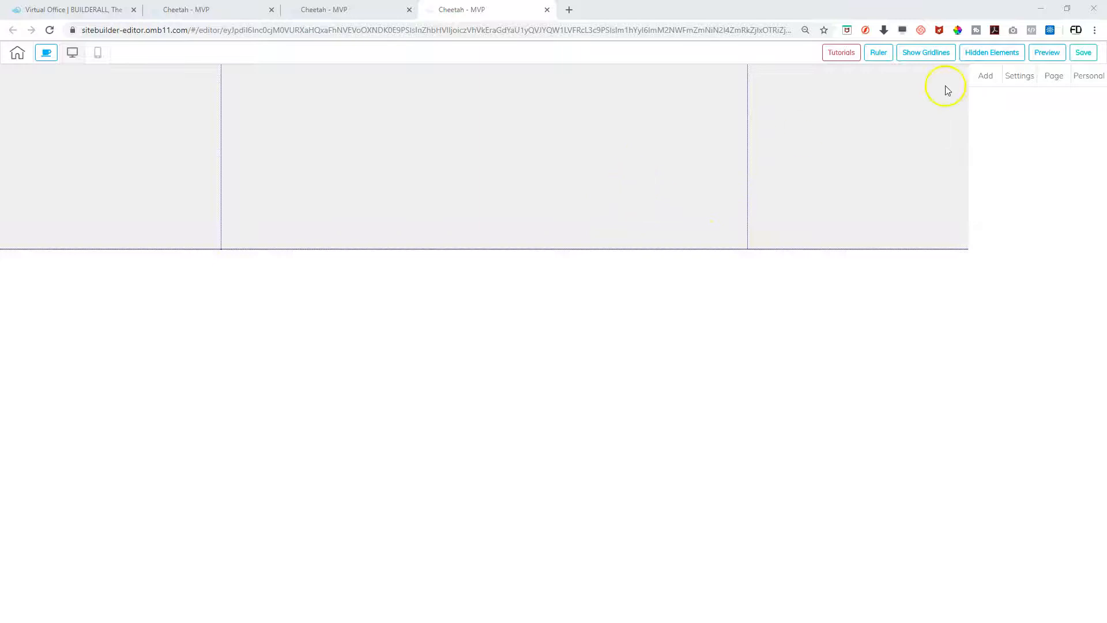
Select the top panel and increase its height
left_click(686, 192)
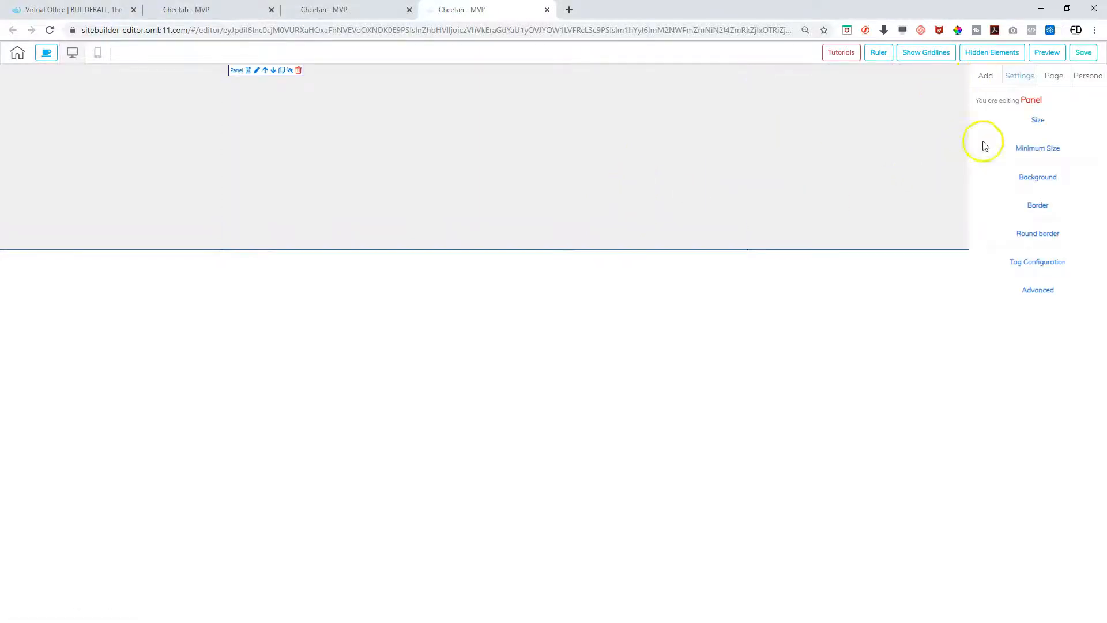
left_click(1037, 120)
left_click_drag(1005, 160, 1016, 161)
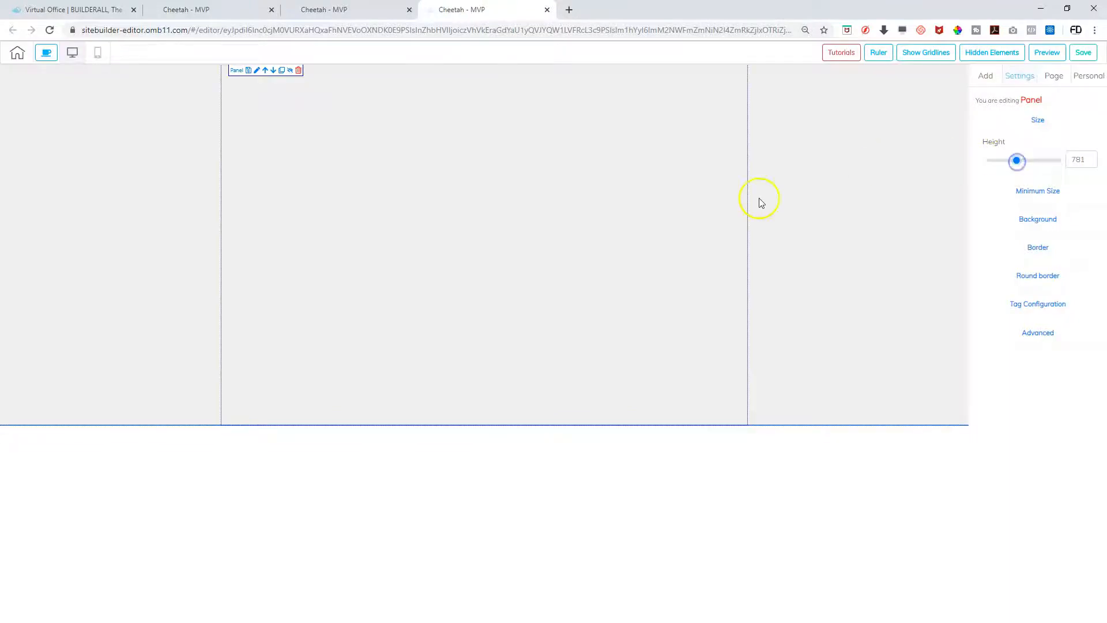
Set the 'barber 100 bw' photo as the panel background and raise its height further
left_click(1028, 219)
left_click(1000, 261)
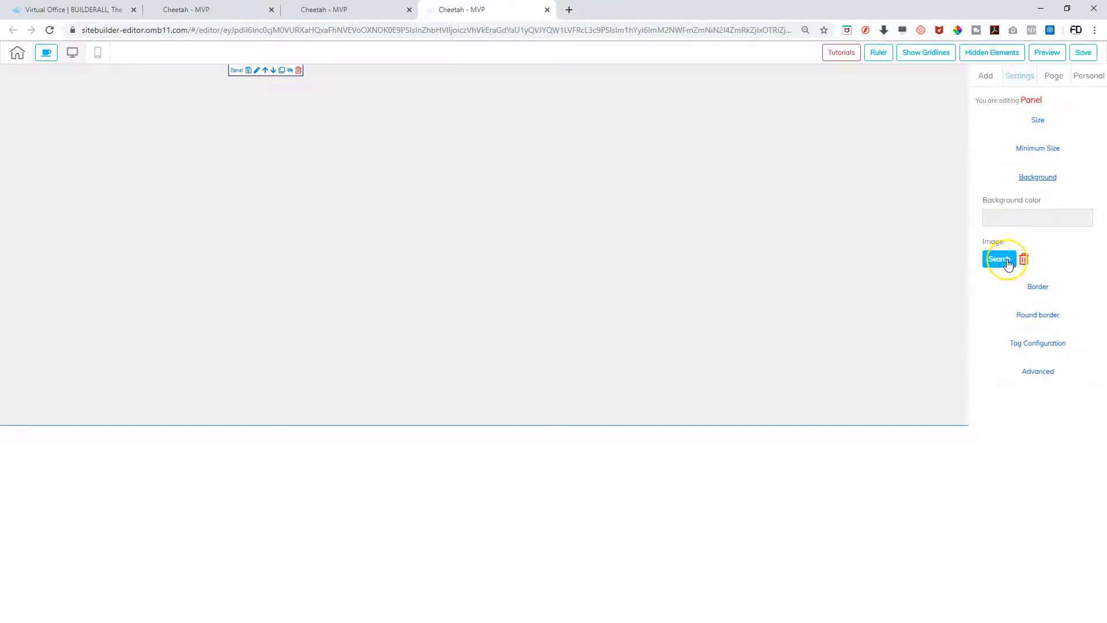
left_click(1006, 260)
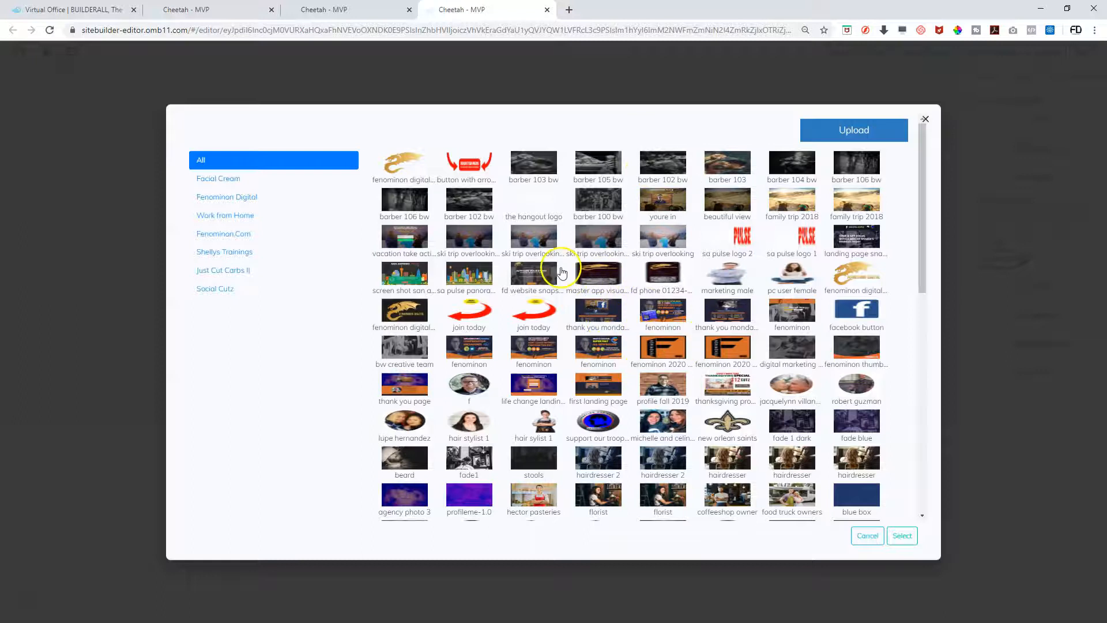
left_click(599, 187)
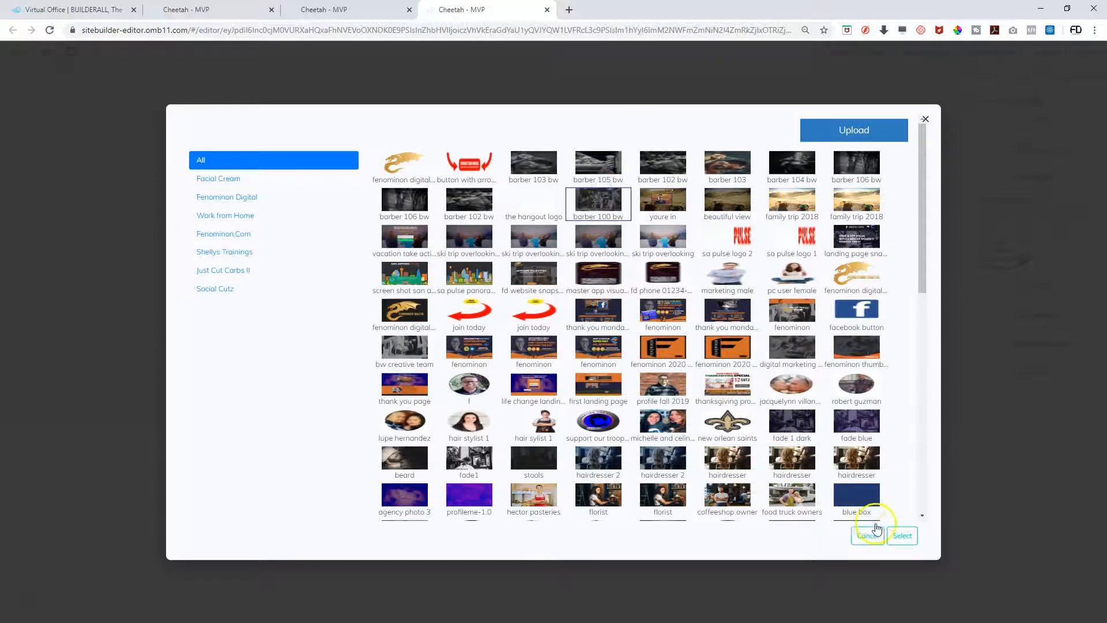
left_click(901, 534)
left_click(550, 291)
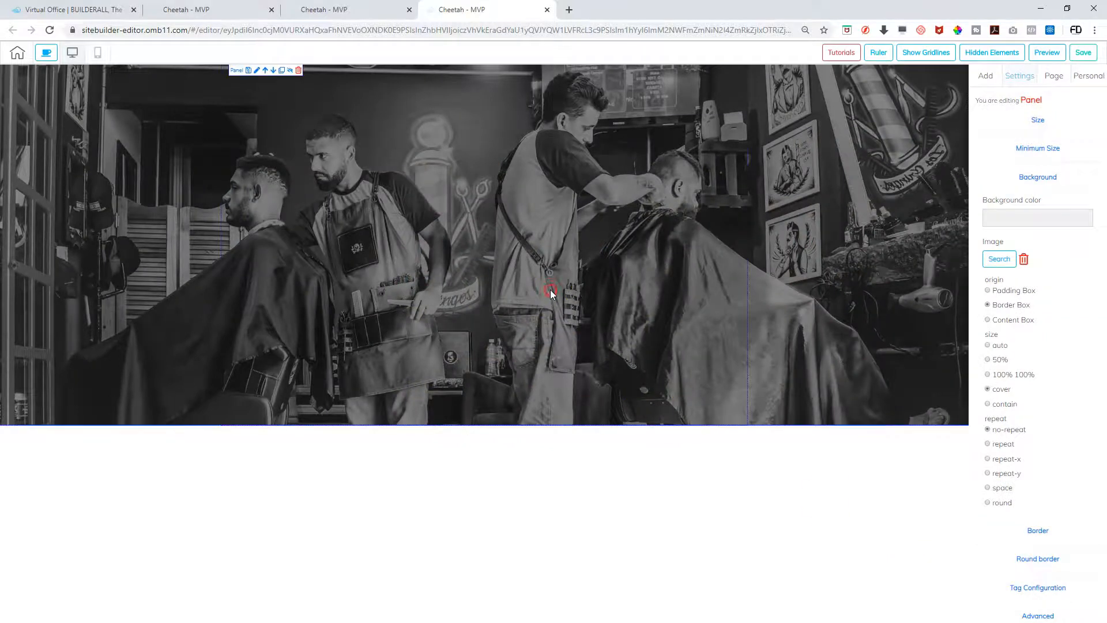
left_click(1037, 120)
left_click_drag(1019, 160, 1030, 160)
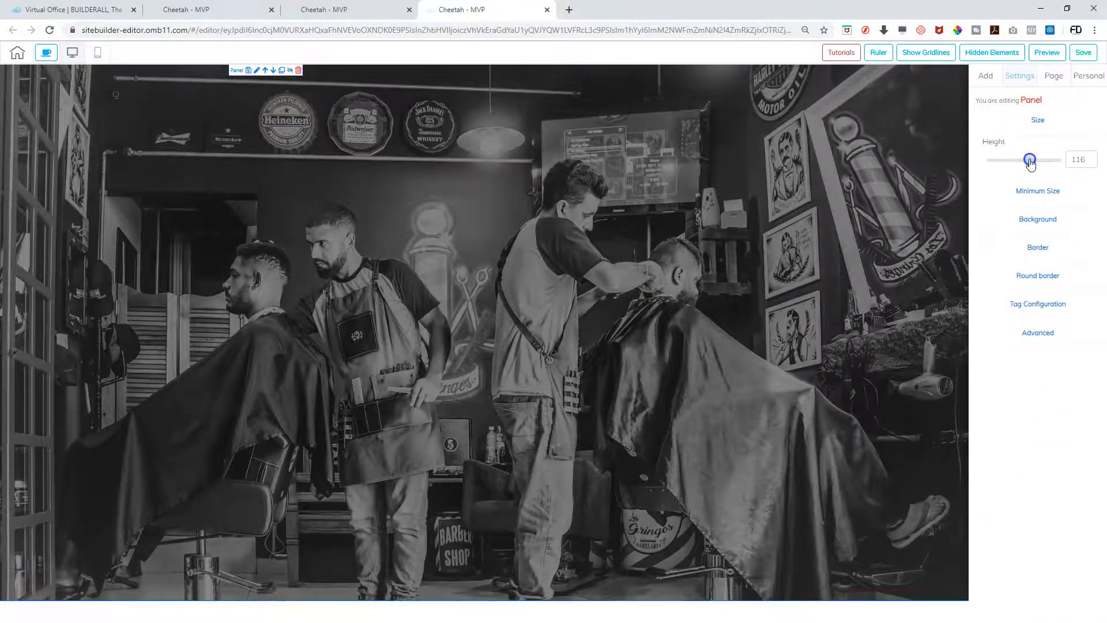
Drop a white Box element onto the photo panel and stretch it into a large central rectangle
left_click(985, 76)
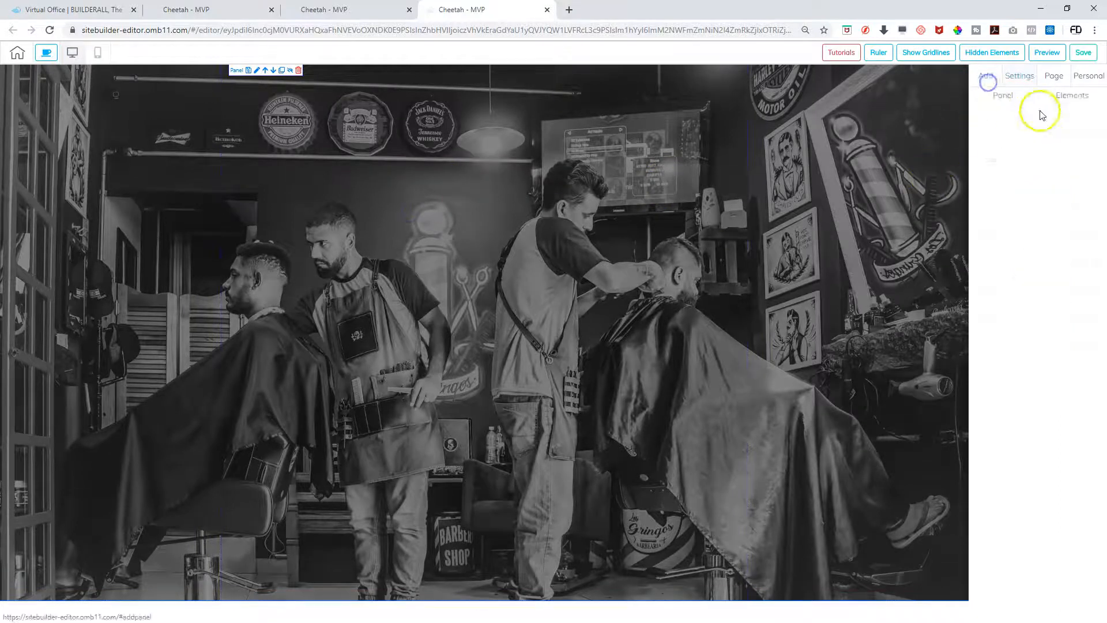
left_click(1075, 95)
left_click(1037, 153)
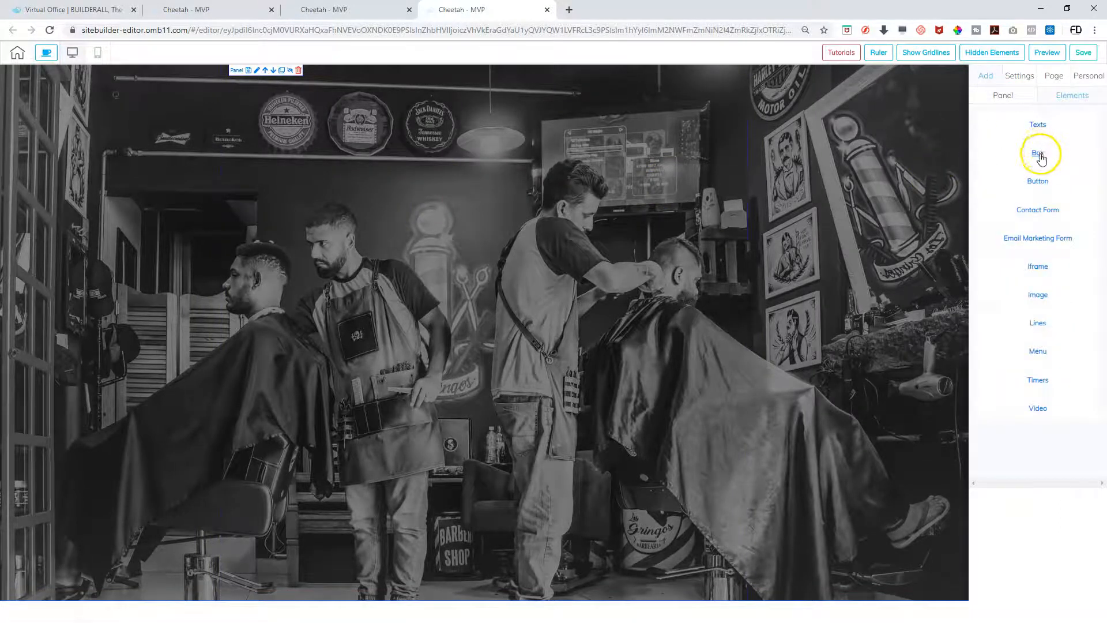
mouse_move(1033, 198)
left_mouse_down()
mouse_move(435, 237)
mouse_move(351, 200)
mouse_move(1050, 187)
left_mouse_up()
left_click_drag(1048, 265, 357, 207)
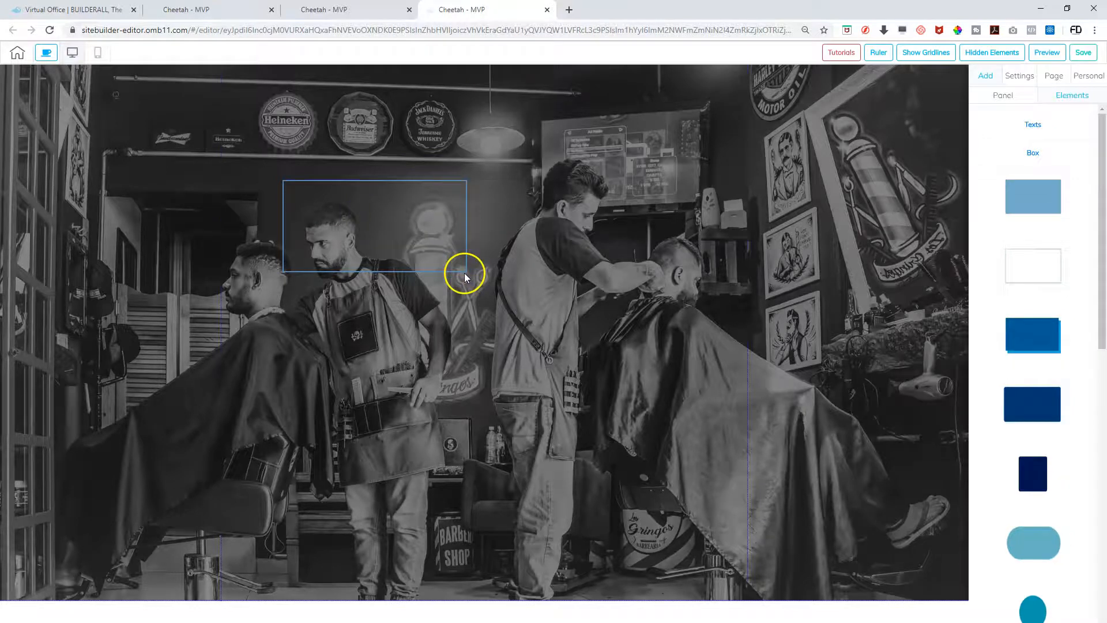
left_click_drag(468, 272, 691, 485)
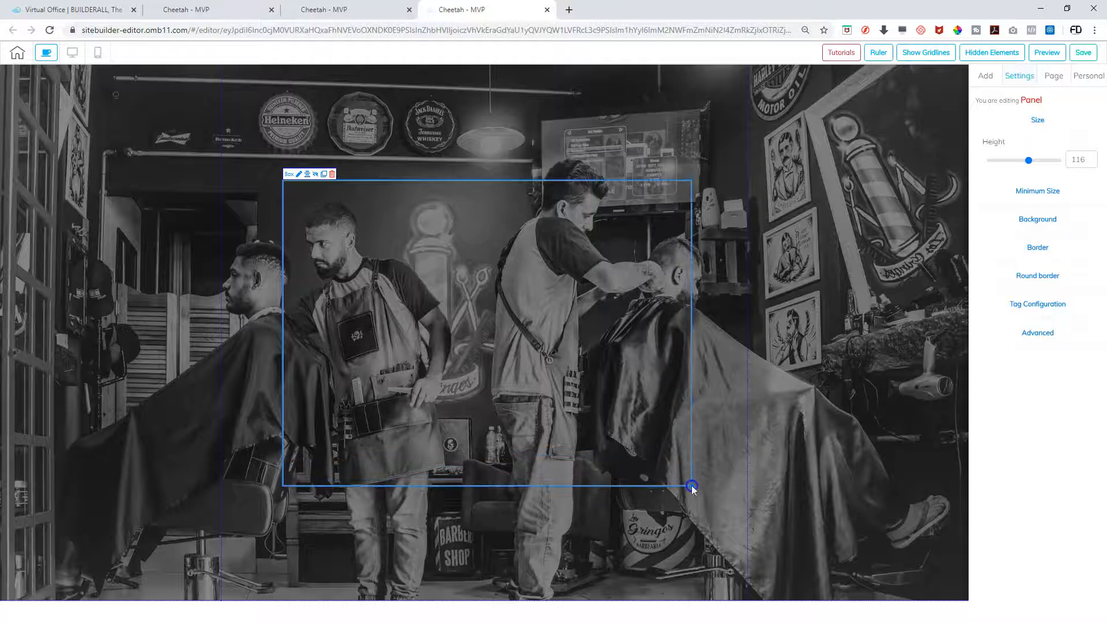
left_click(986, 80)
left_click(1066, 95)
Drop a Title H2 heading at the panel top, with white, centre-aligned text
left_click(1032, 124)
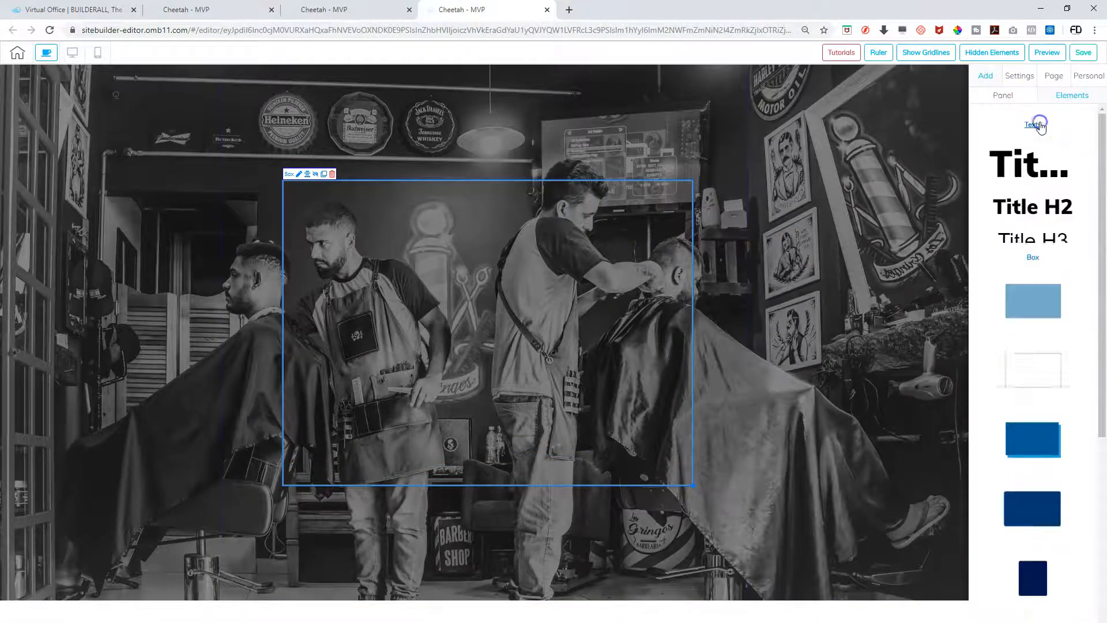
left_click_drag(1026, 199, 363, 134)
double_click(363, 133)
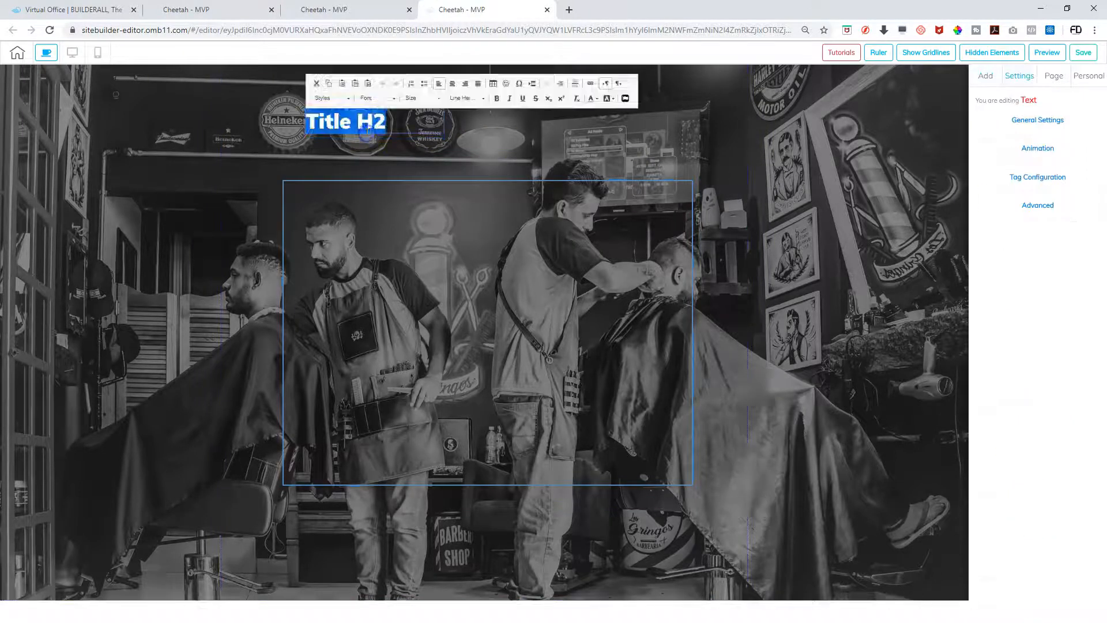
left_click(596, 98)
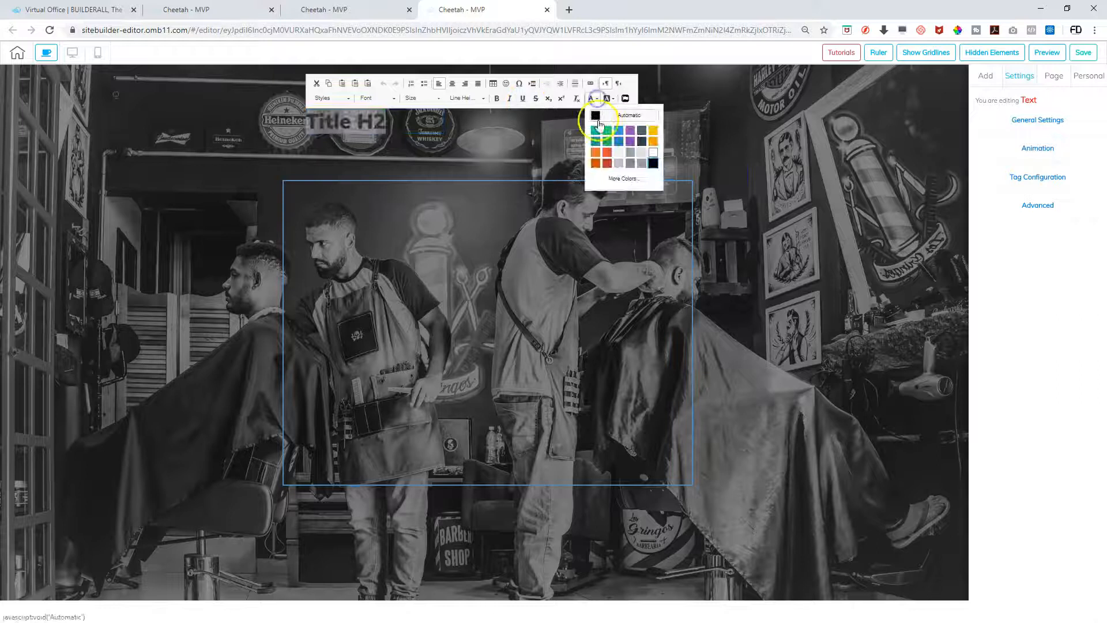
left_click(654, 154)
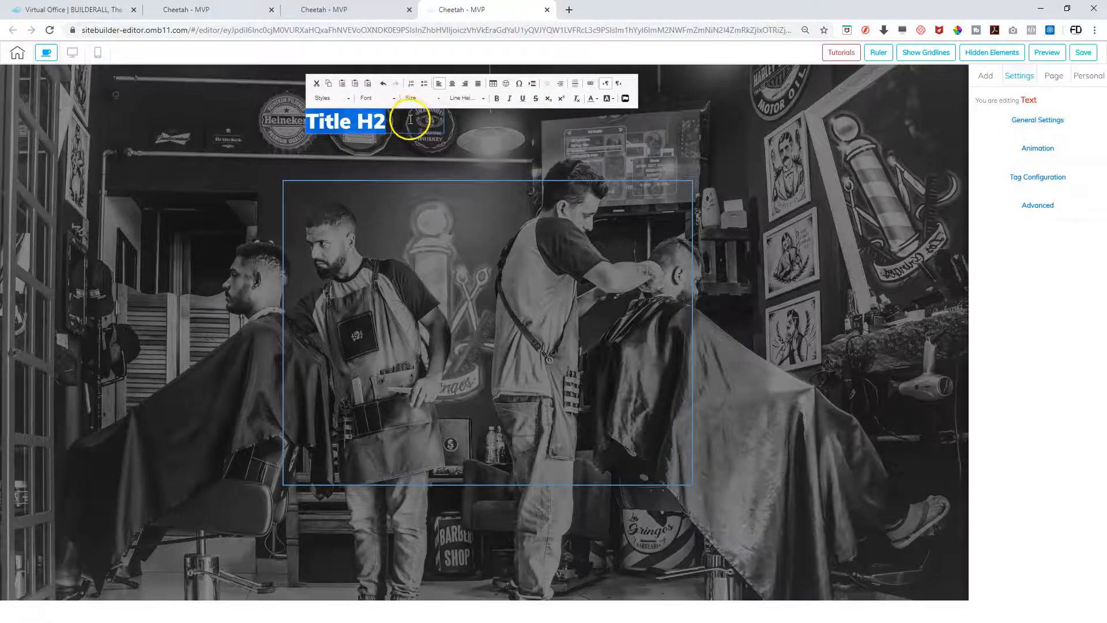
left_click(451, 84)
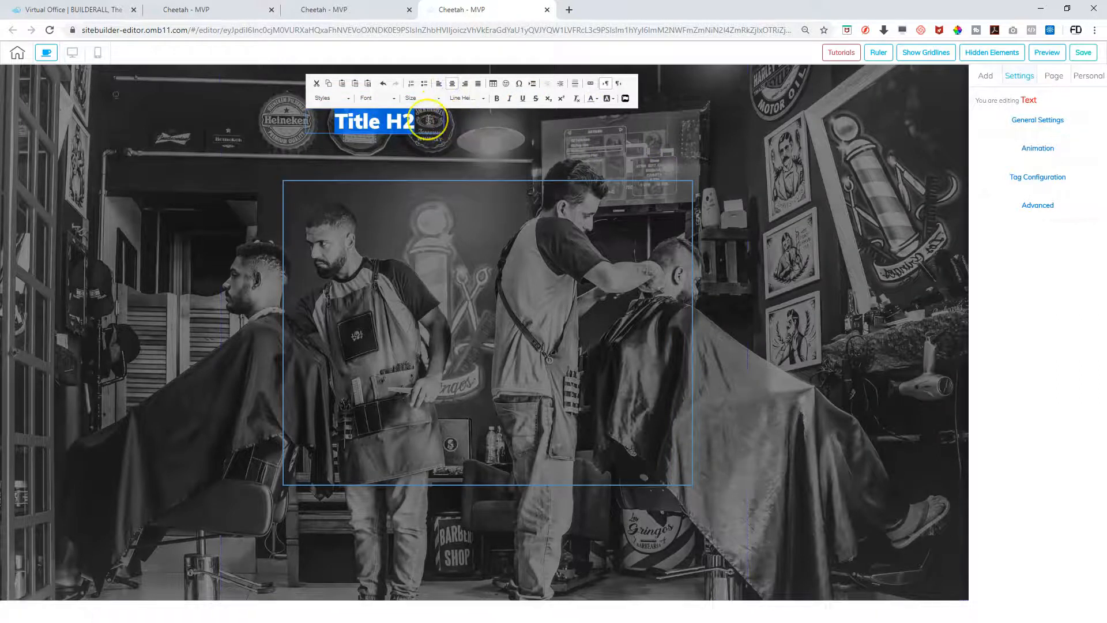
Type the heading 'sign up for our newsletter and promotions' and widen it onto two lines
type("sign u")
key("BackSpace")
key("BackSpace")
key("BackSpace")
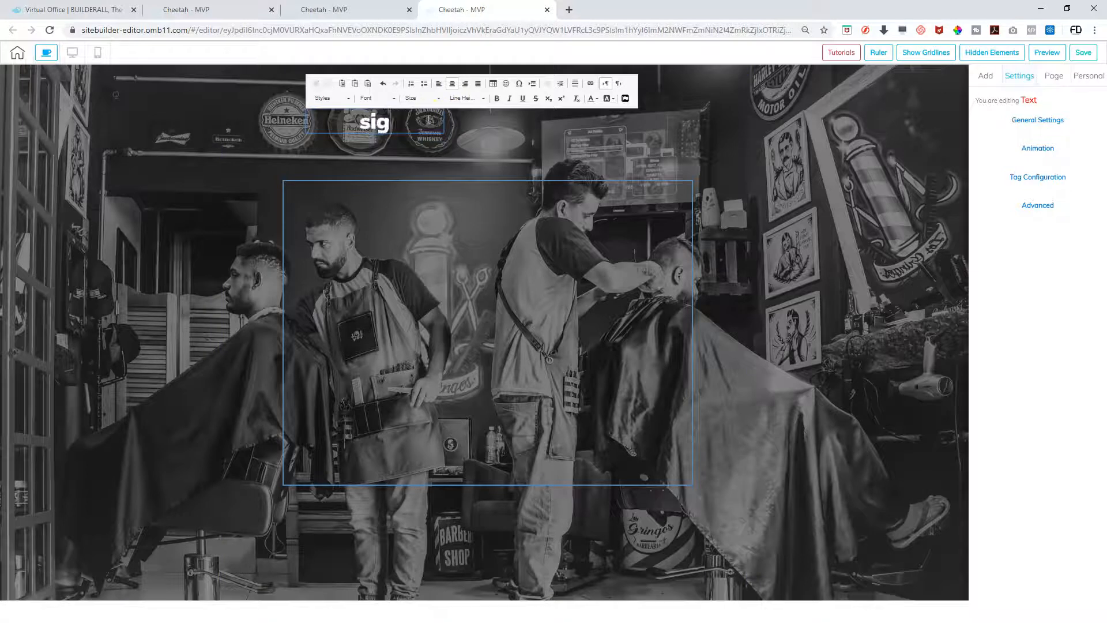
type("ign up for our ")
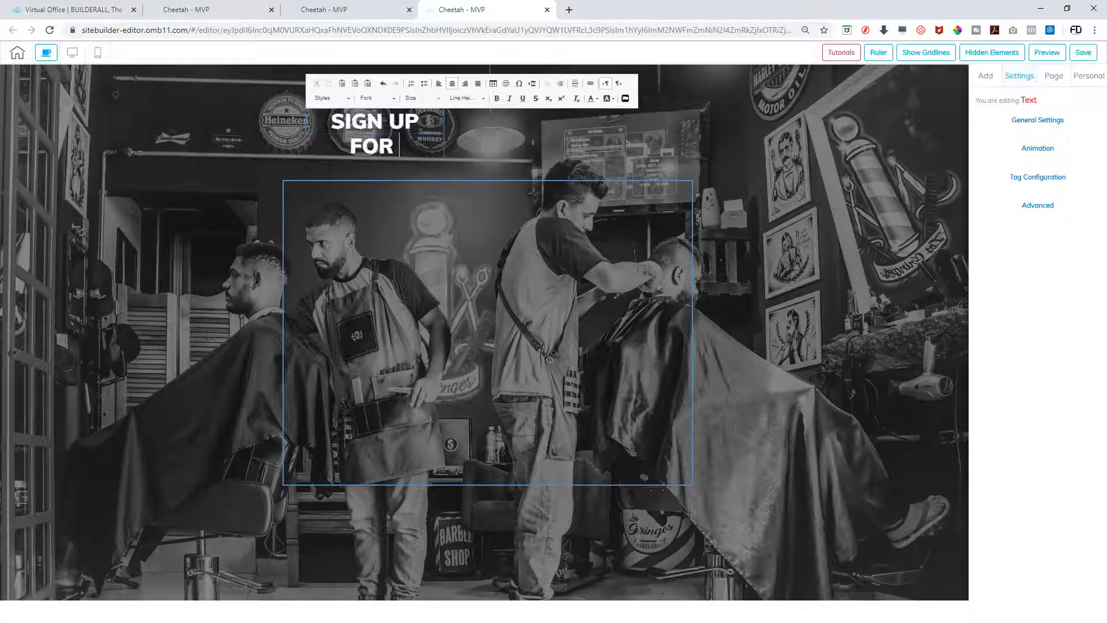
type("newsletter a")
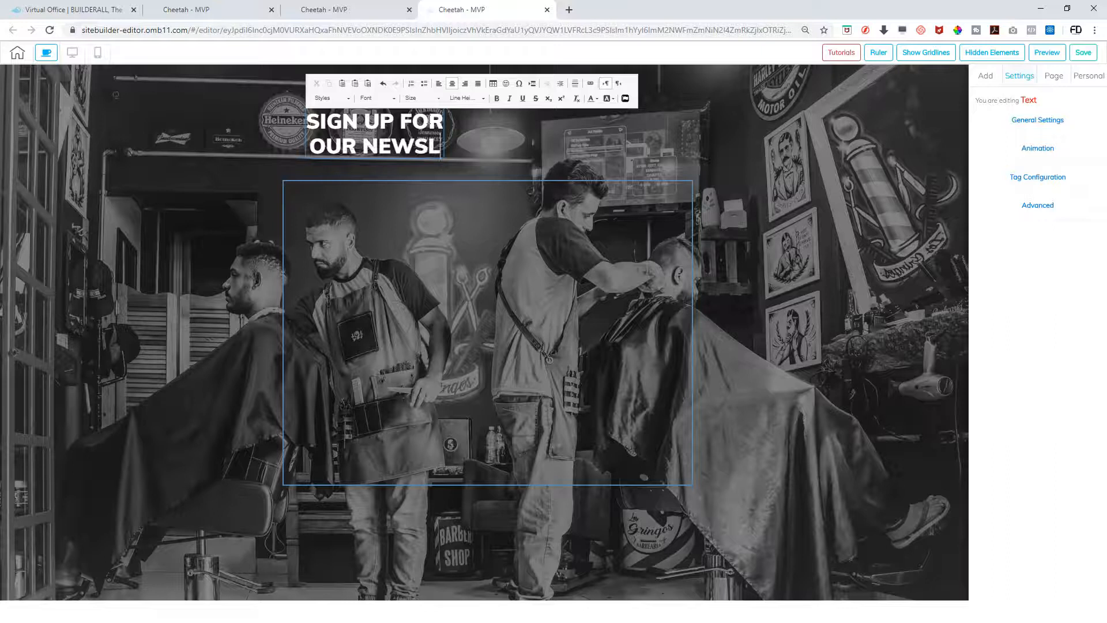
type("nd promit")
key("BackSpace")
key("BackSpace")
type("tio")
key("BackSpace")
key("BackSpace")
key("BackSpace")
type("otions")
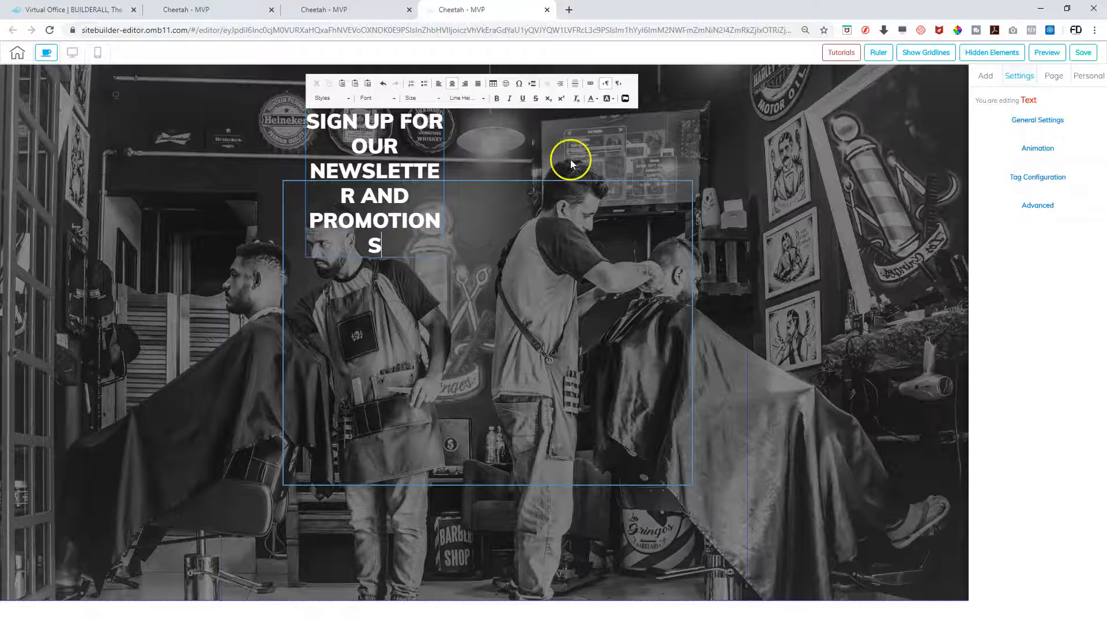
left_click(410, 209)
left_click_drag(444, 236, 703, 181)
left_click_drag(494, 127, 466, 123)
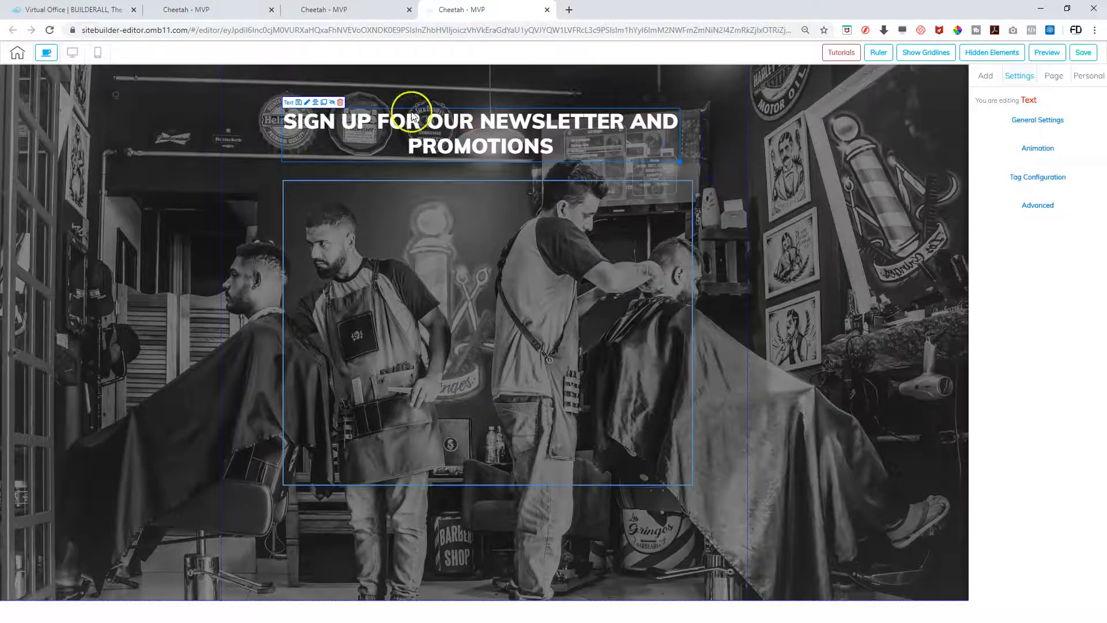
Duplicate the heading, centre the original on the page, and delete the copy inside the box
left_click(323, 102)
left_click_drag(464, 144, 456, 274)
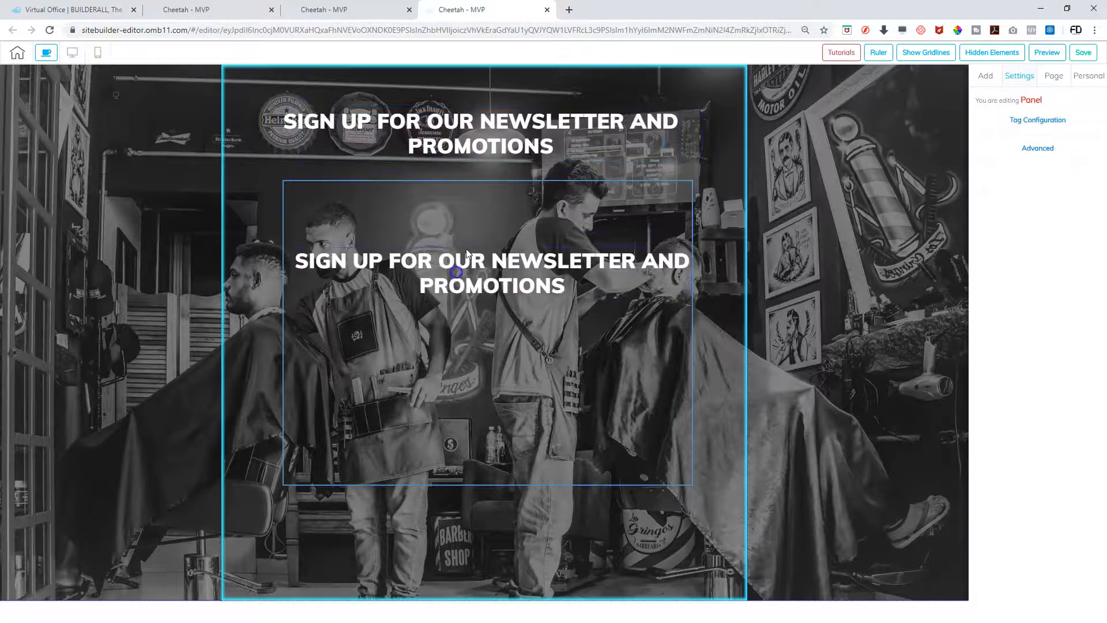
left_click_drag(470, 124, 466, 113)
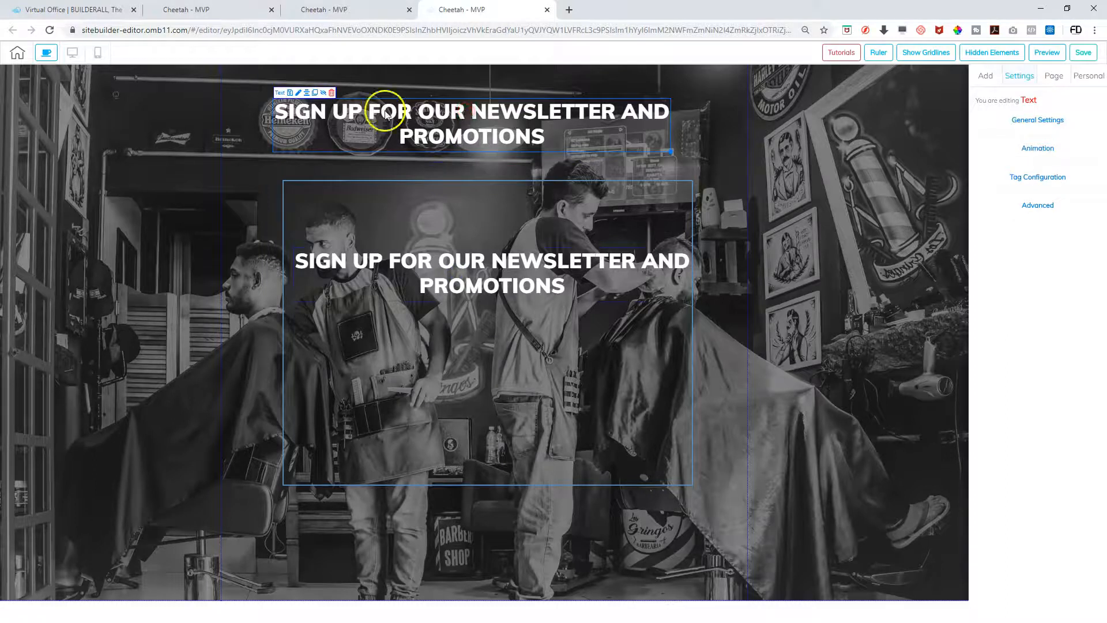
left_click(307, 94)
mouse_move(506, 272)
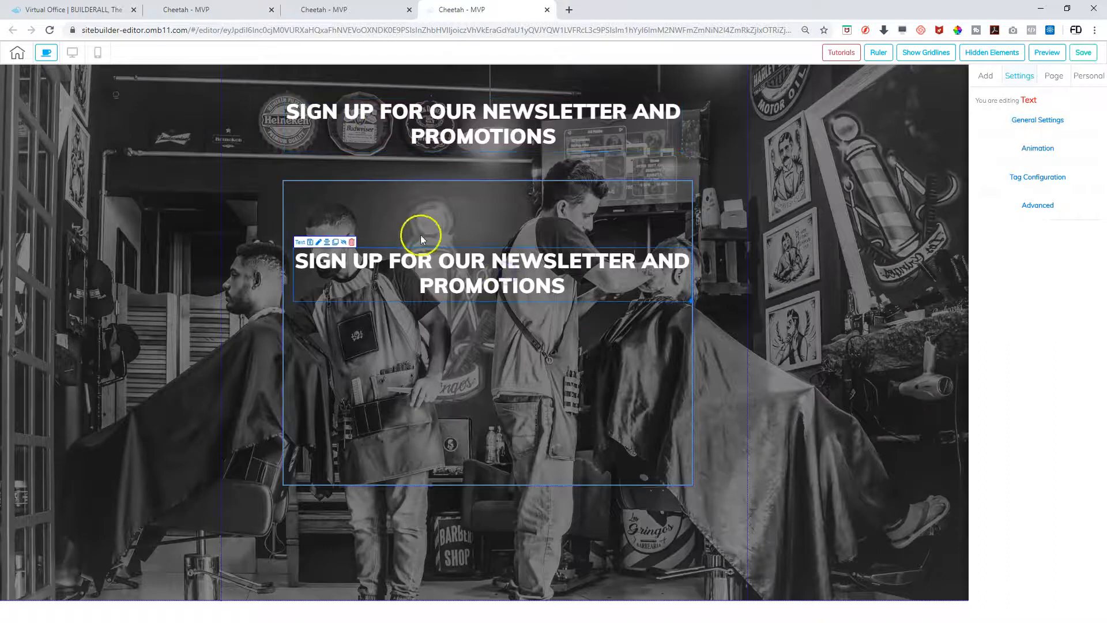
left_click(352, 242)
left_click(662, 344)
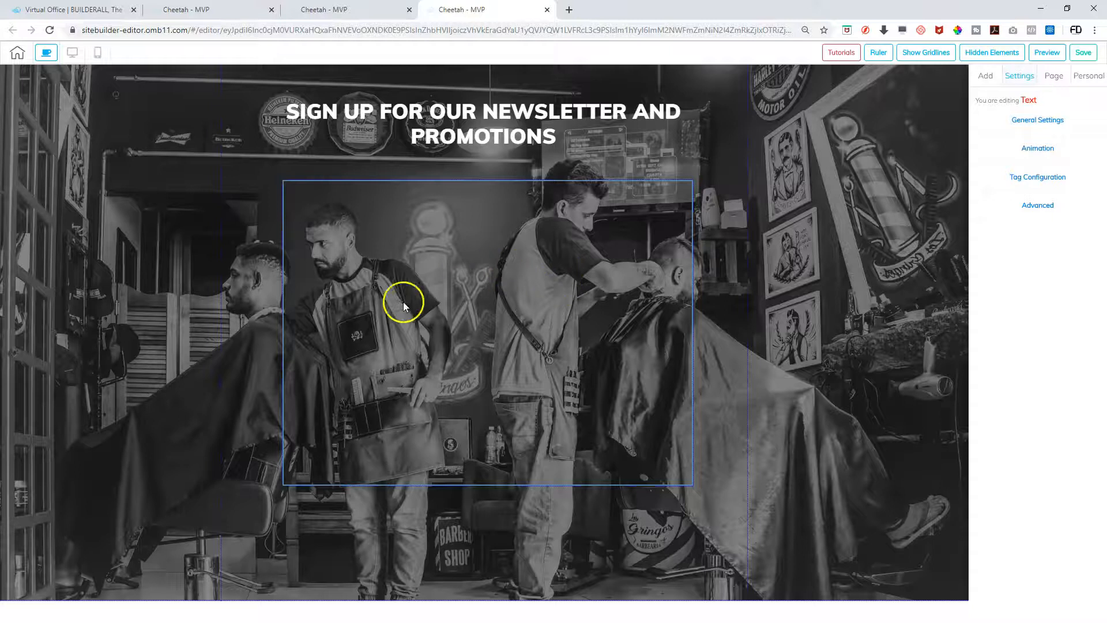
left_click(986, 78)
left_click(1068, 96)
left_click(1052, 122)
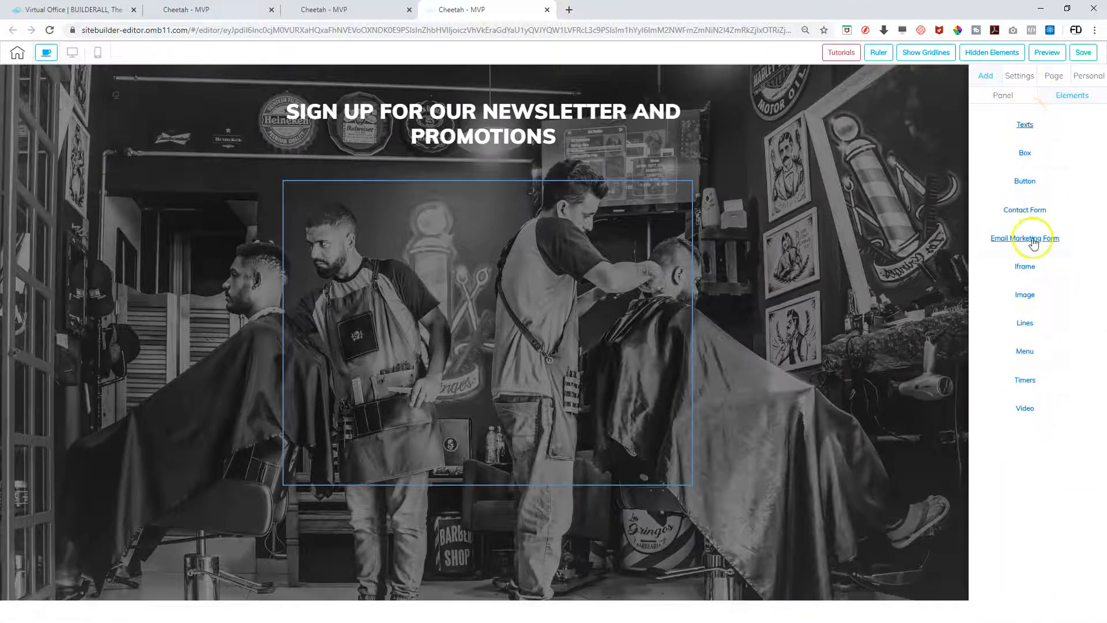
Add the blue Register Now signup form linked to the '2020 The Hangout Barbershop Promos' list
left_click(1032, 240)
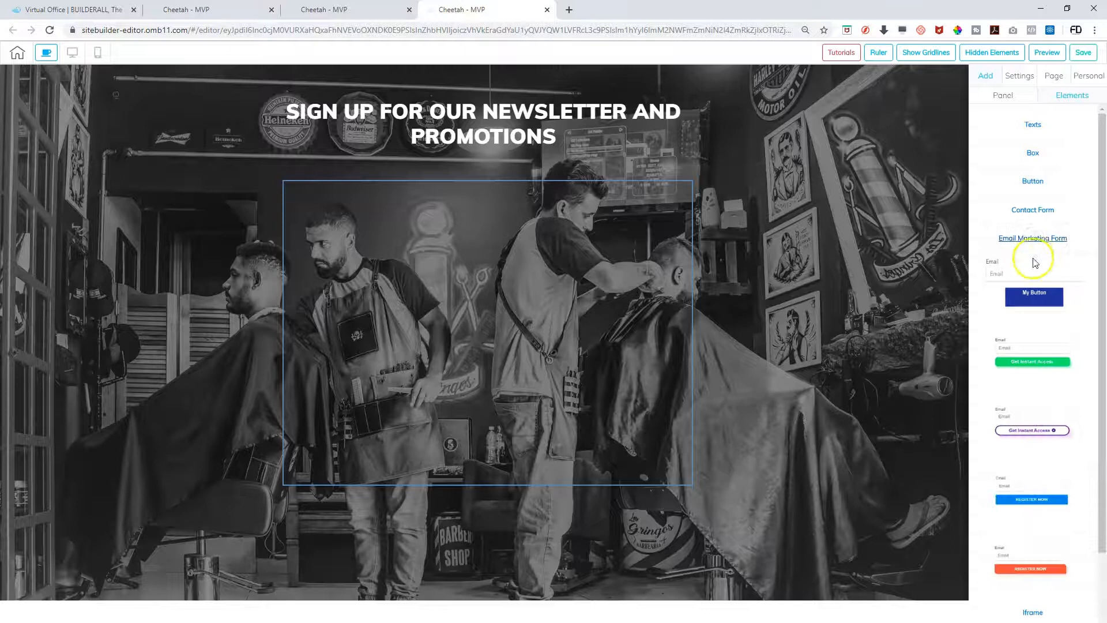
scroll(1034, 288, "down", 1)
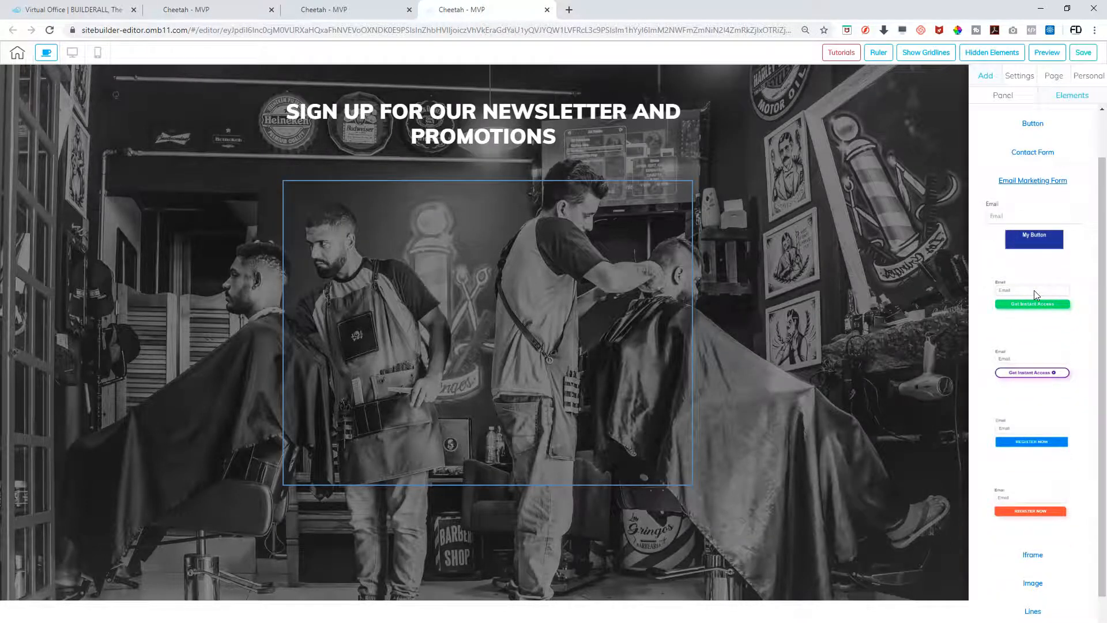
scroll(1033, 289, "down", 1)
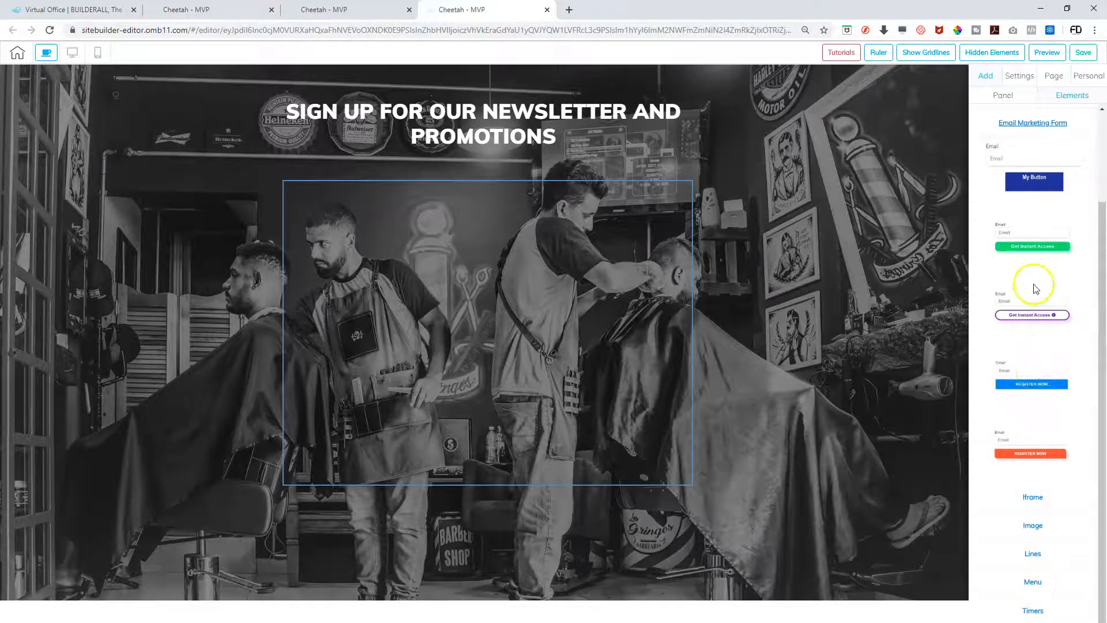
left_click_drag(1022, 369, 402, 253)
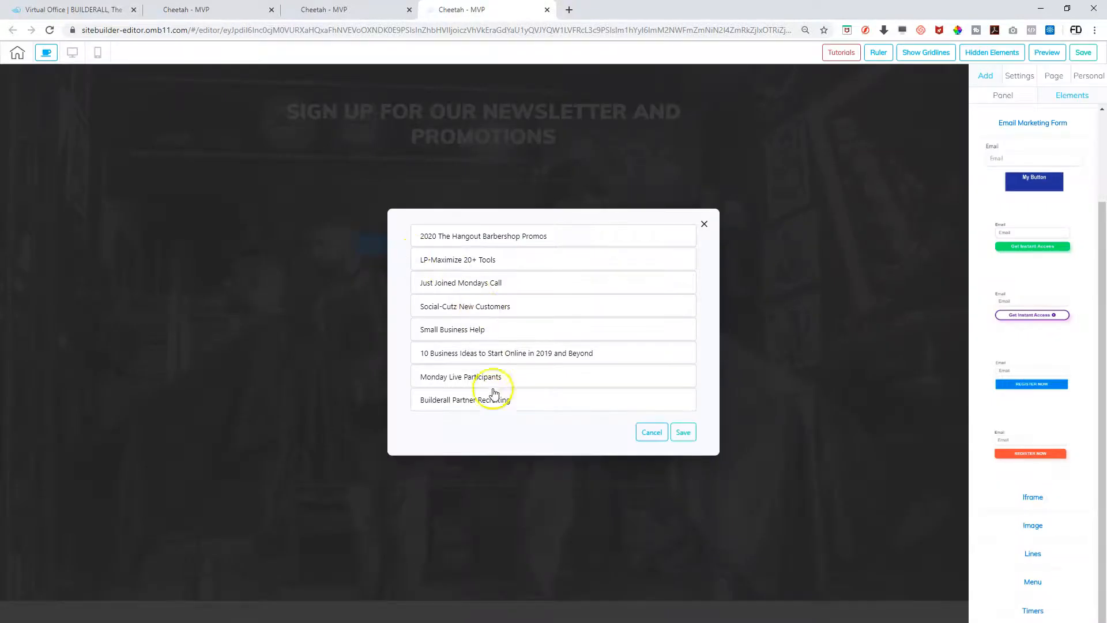
left_click(470, 241)
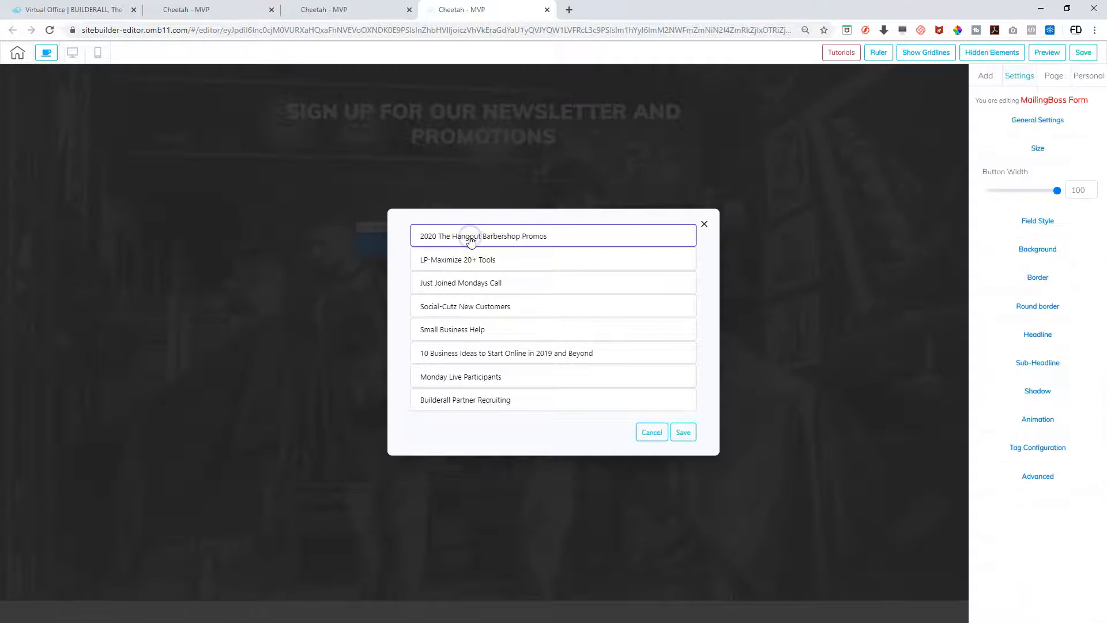
left_click(684, 432)
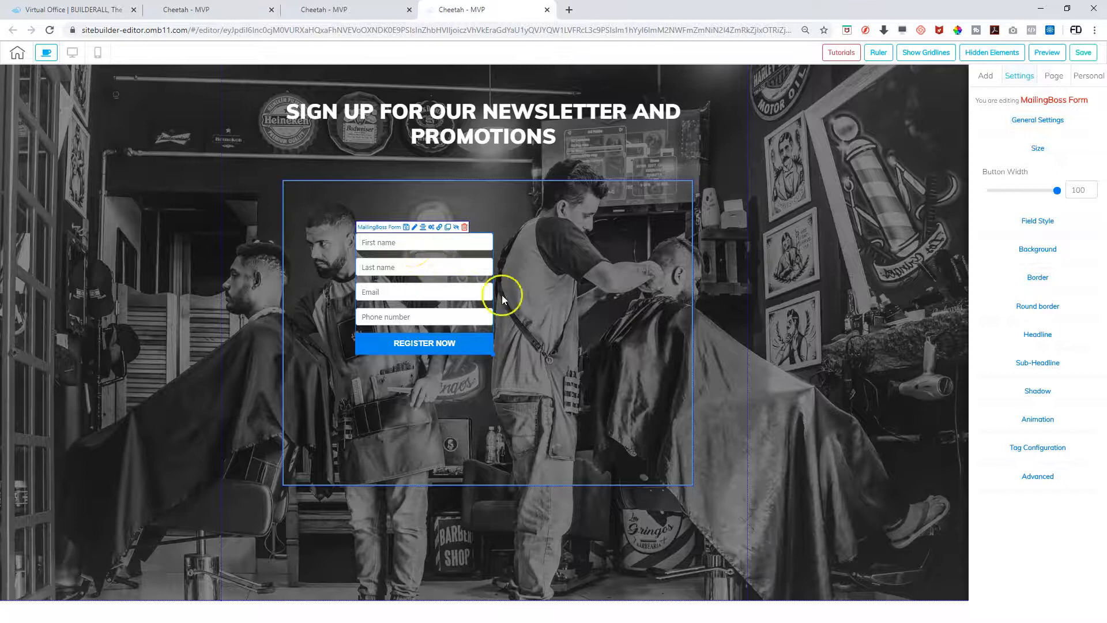
Move the form to the right and shrink the container around it
left_click_drag(492, 357, 610, 449)
left_click_drag(513, 409, 482, 354)
left_click_drag(460, 290, 634, 274)
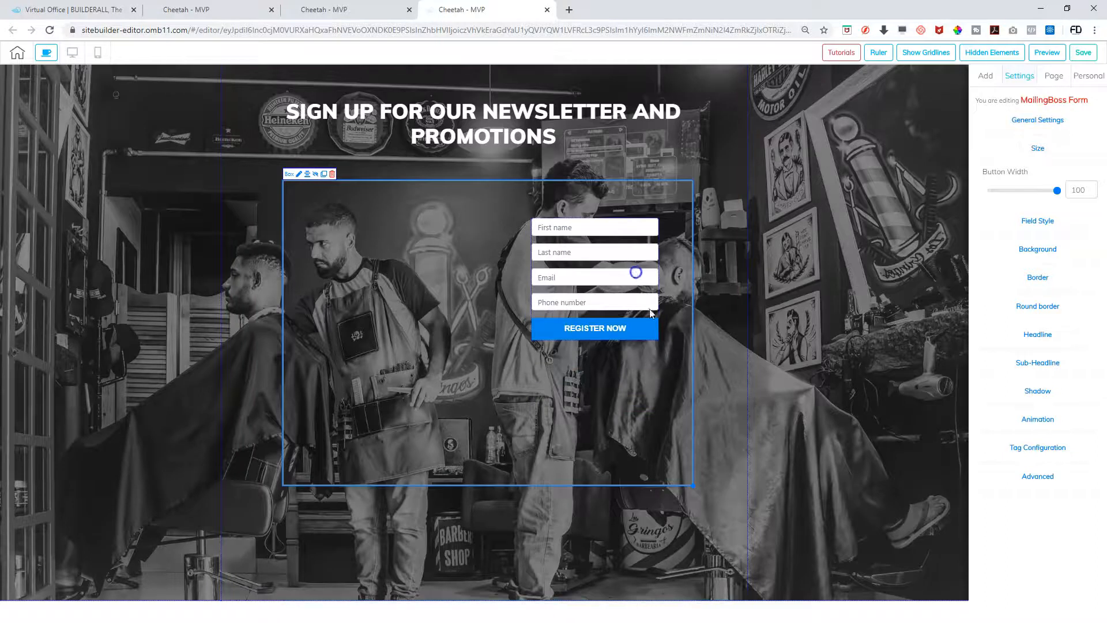
left_click(692, 483)
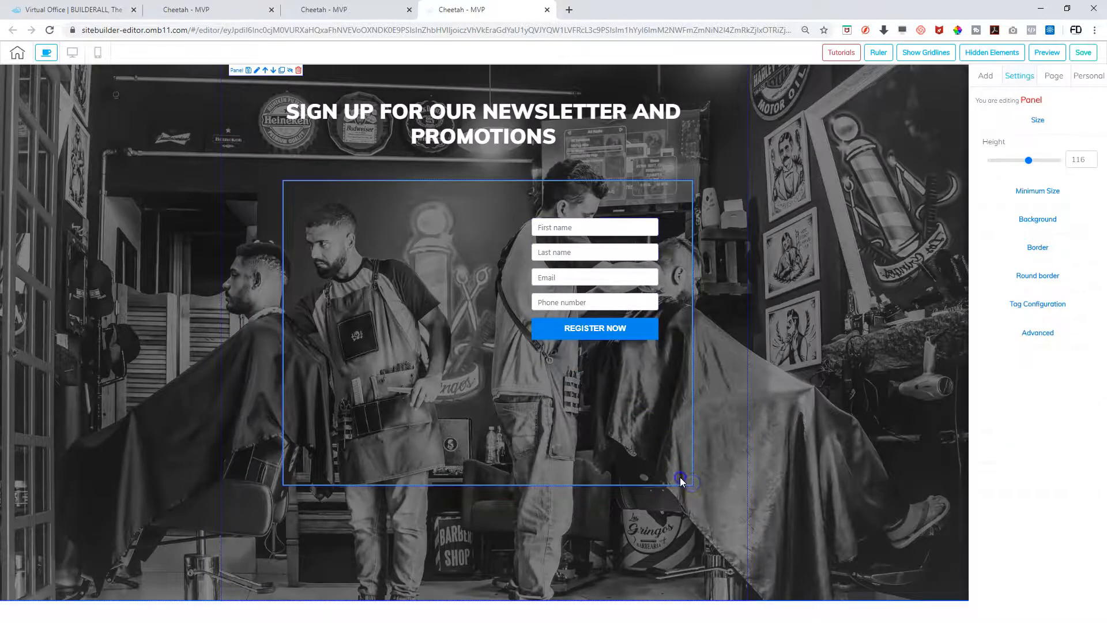
left_click_drag(691, 483, 680, 395)
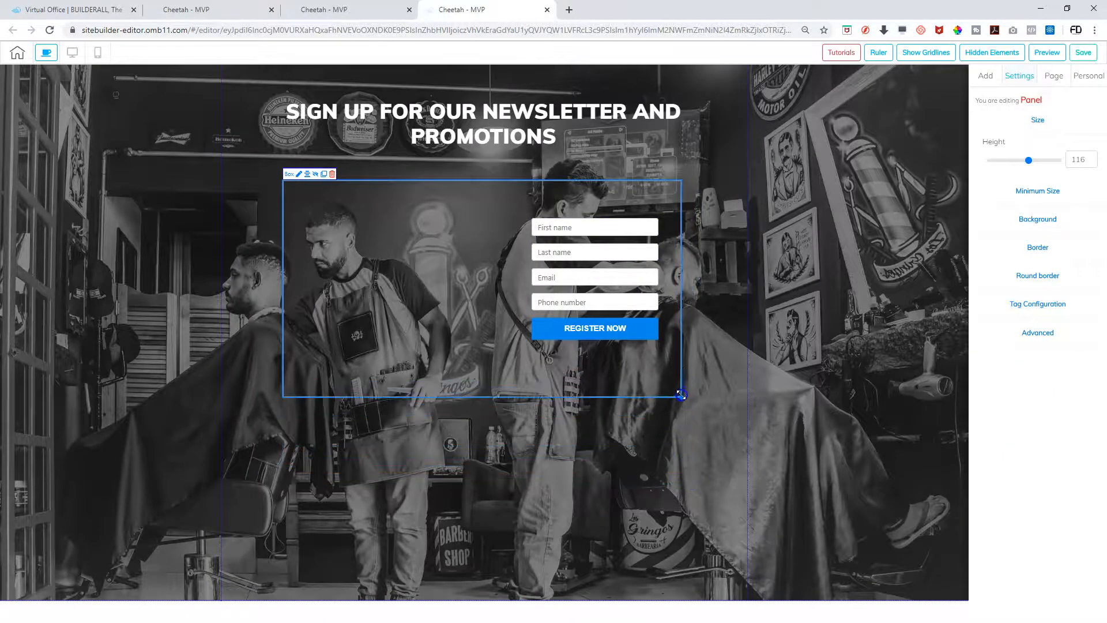
left_click_drag(634, 270, 626, 276)
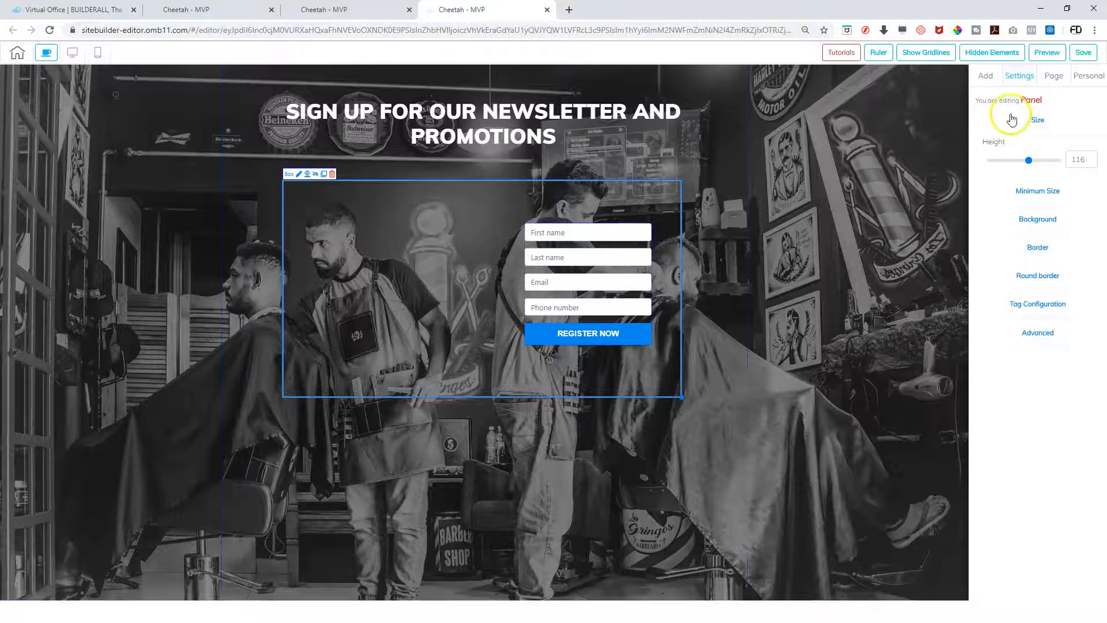
left_click(985, 77)
Add a Box element over the form area, enlarge it, and centre it in the container
left_click(1071, 97)
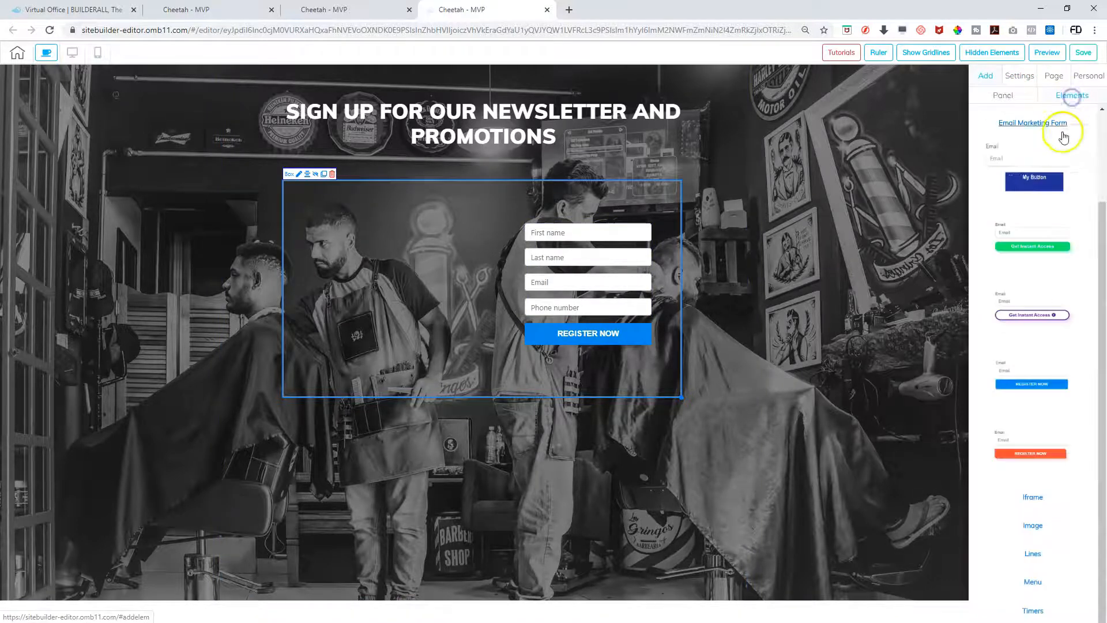
left_click(1008, 97)
left_click(1055, 98)
scroll(1029, 239, "up", 1)
scroll(1029, 239, "up", 2)
left_click(1032, 238)
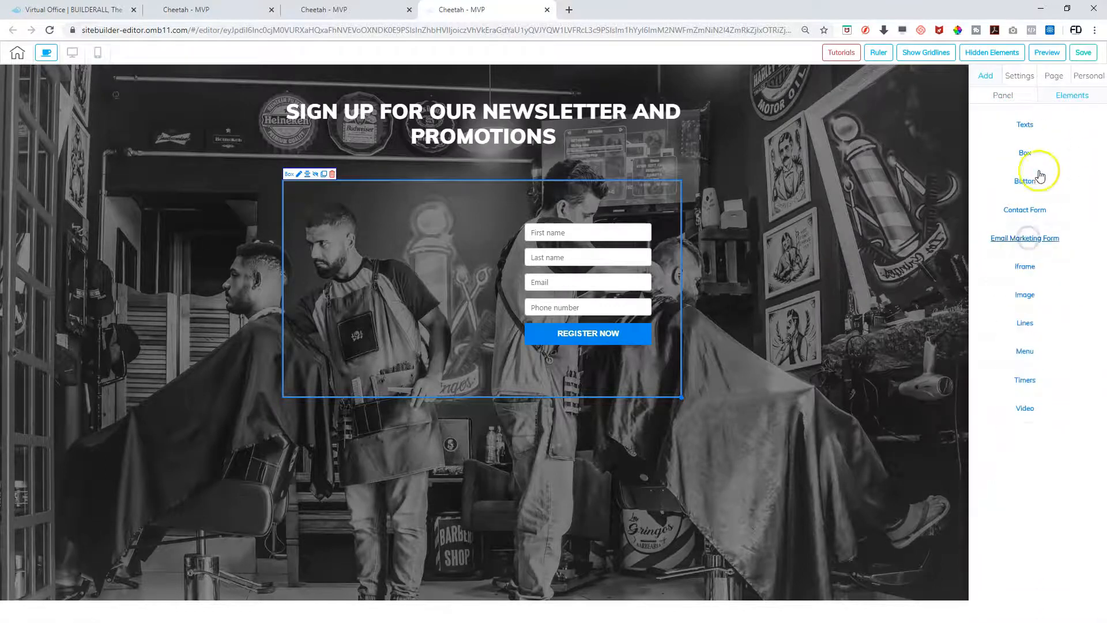
left_click(1034, 155)
left_click_drag(1025, 190, 397, 268)
left_click(486, 307)
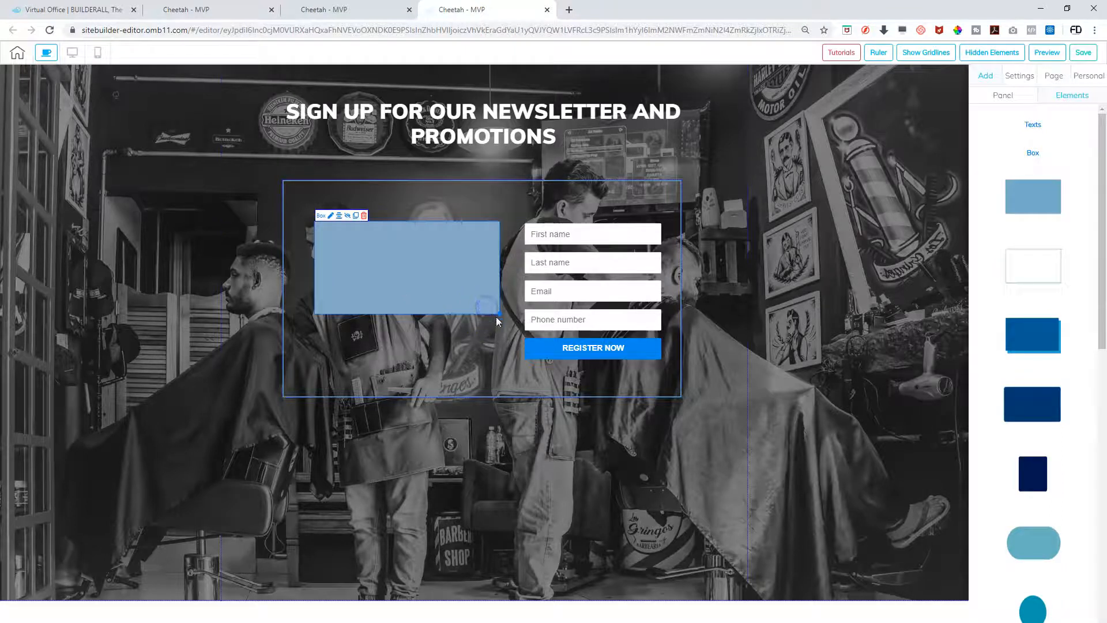
left_click_drag(500, 318, 670, 390)
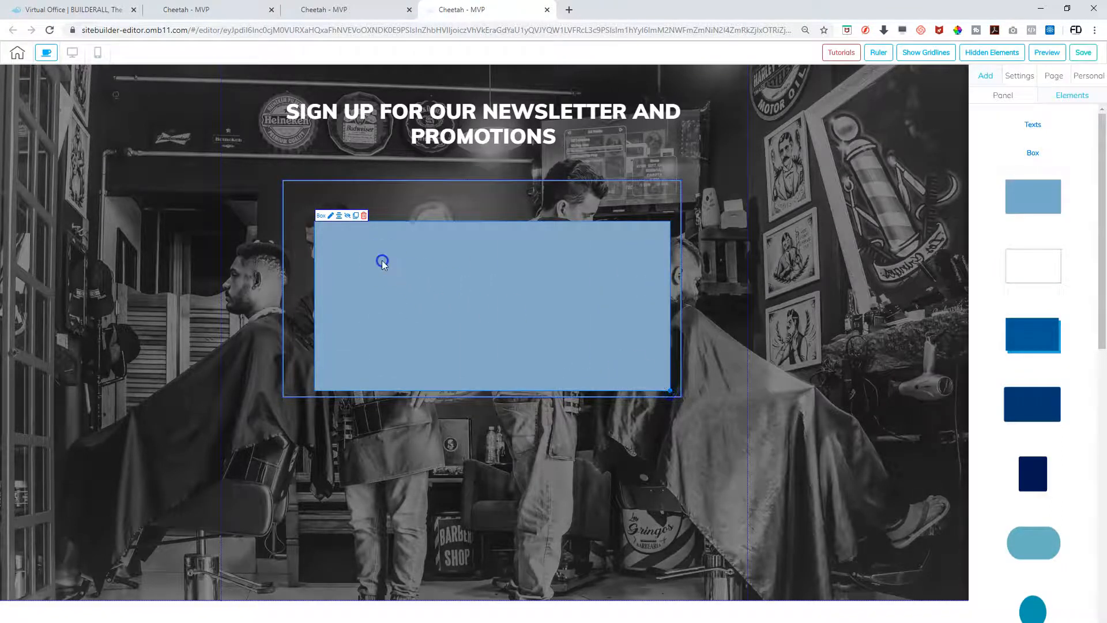
left_click_drag(380, 259, 358, 240)
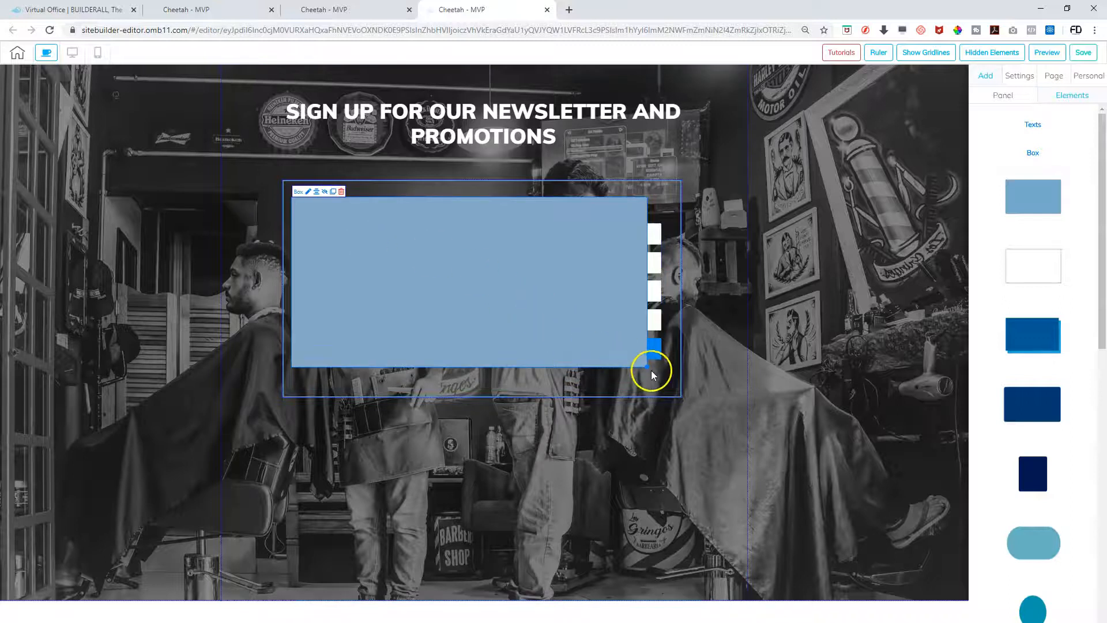
left_click_drag(647, 366, 669, 386)
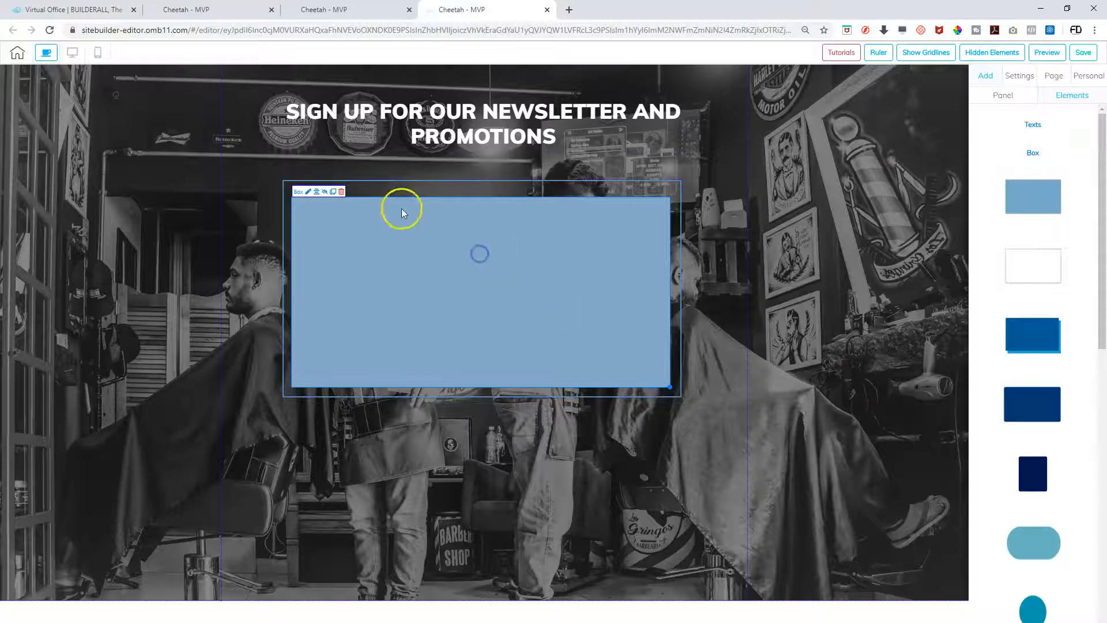
left_click(310, 191)
left_click(318, 192)
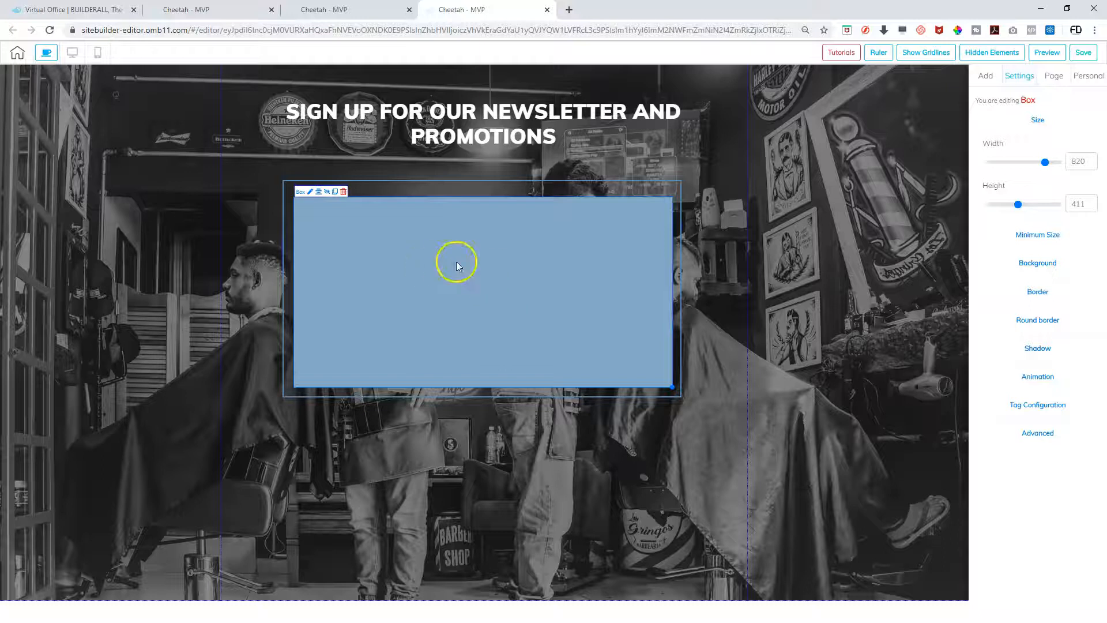
left_click_drag(513, 249, 517, 296)
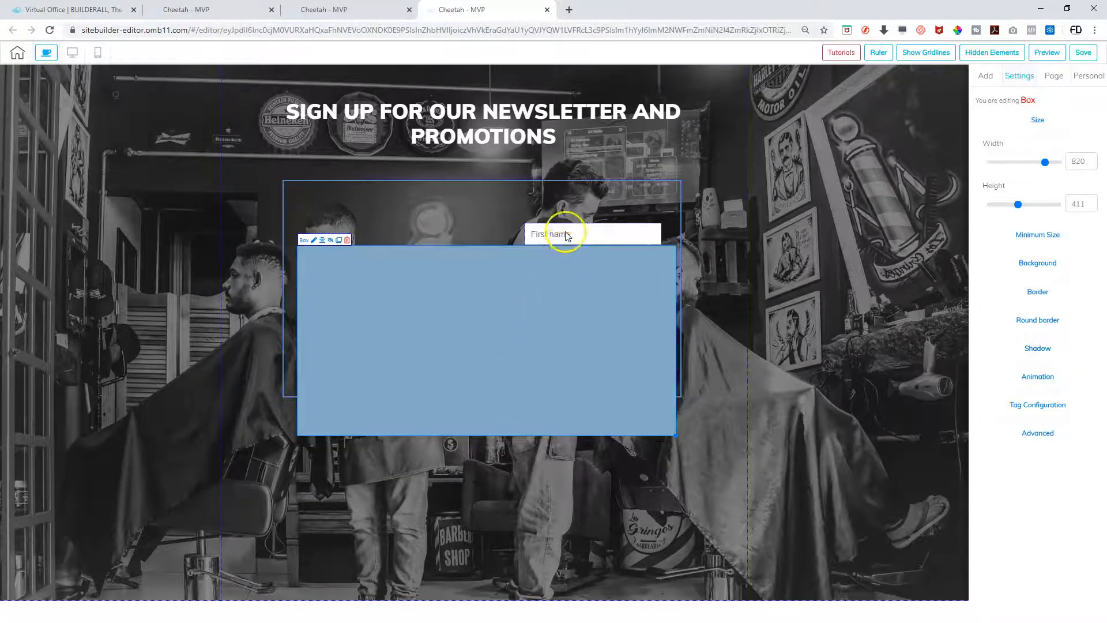
Set the signup form's positioning layer to Top and fit it inside the box
left_click(585, 229)
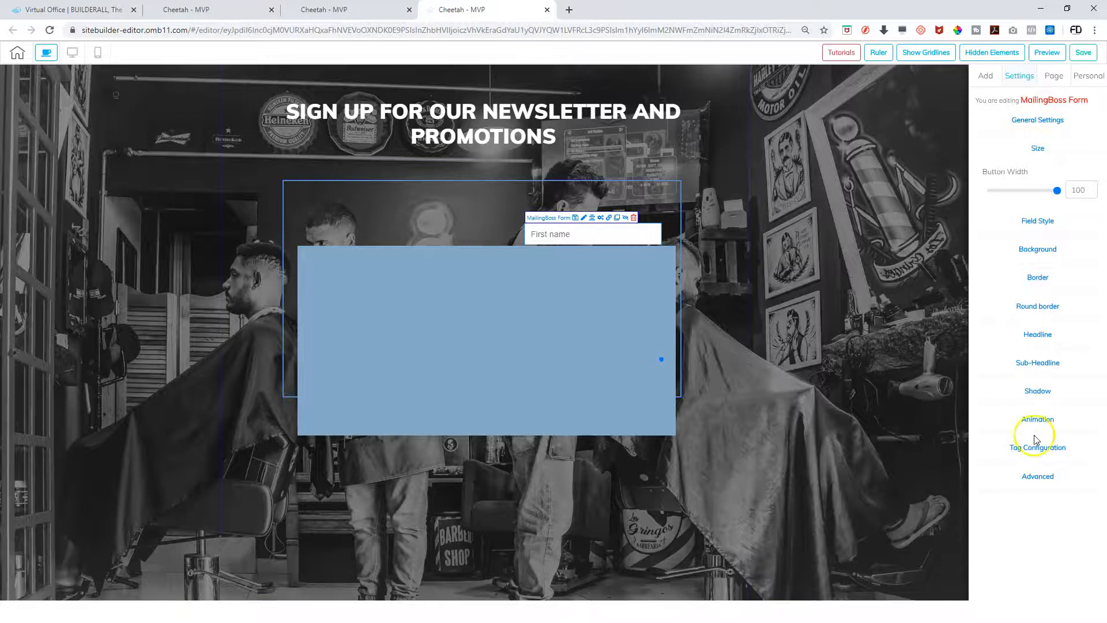
left_click(1037, 478)
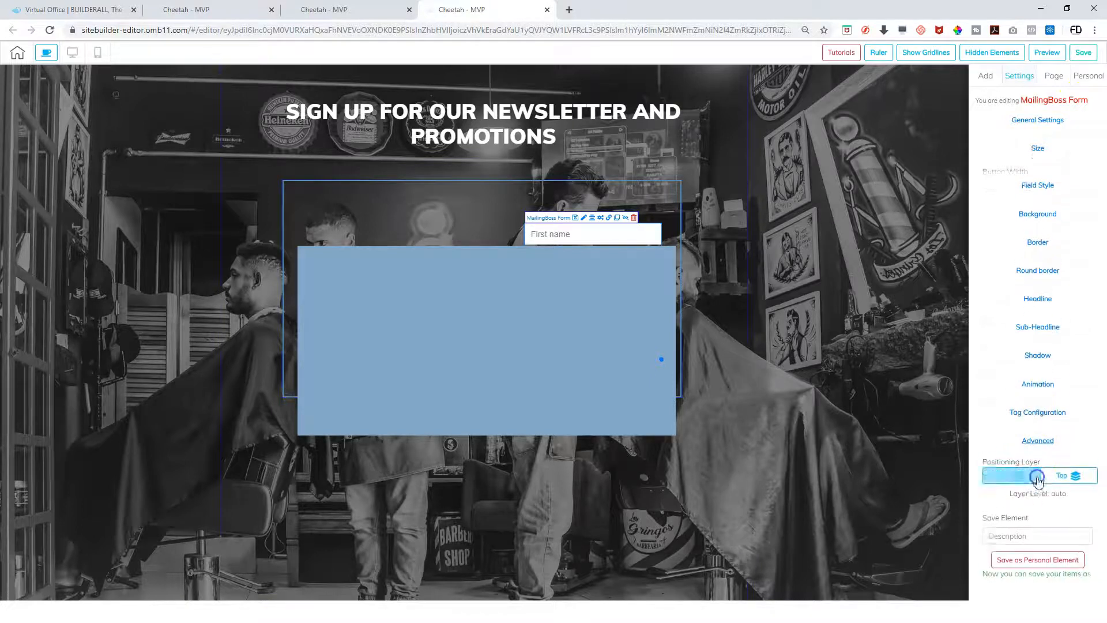
left_click(1072, 469)
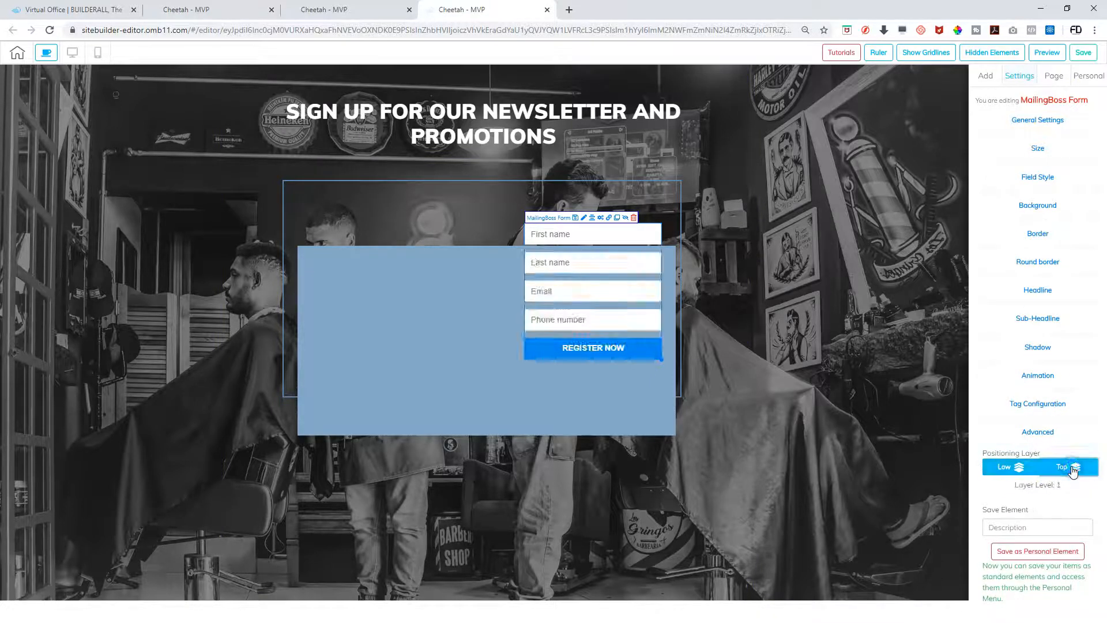
left_click_drag(583, 238, 582, 283)
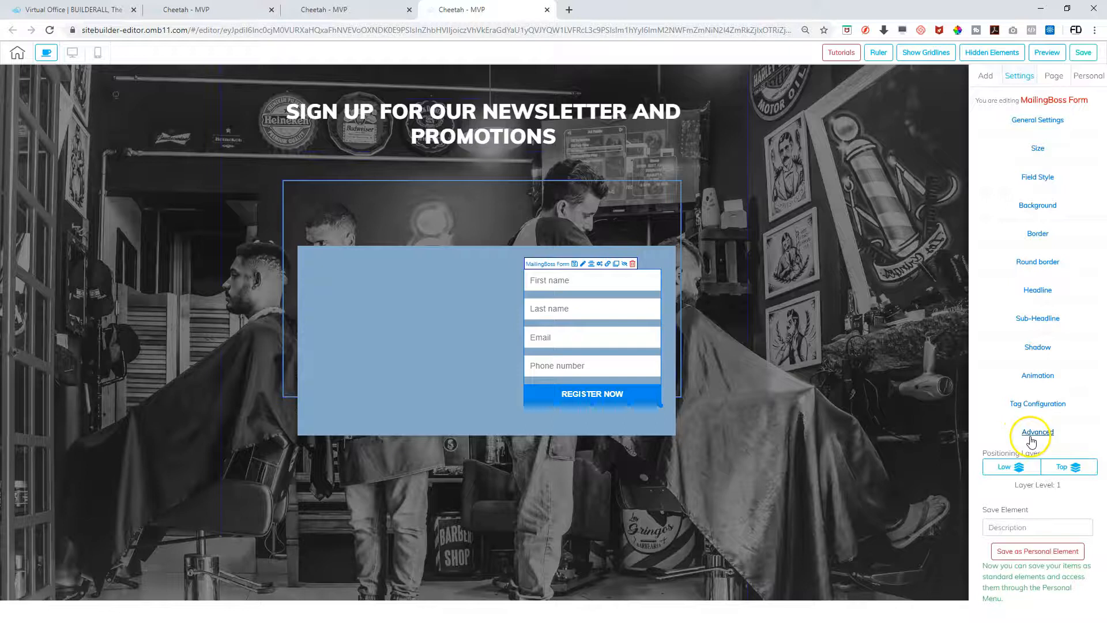
left_click_drag(470, 269, 462, 215)
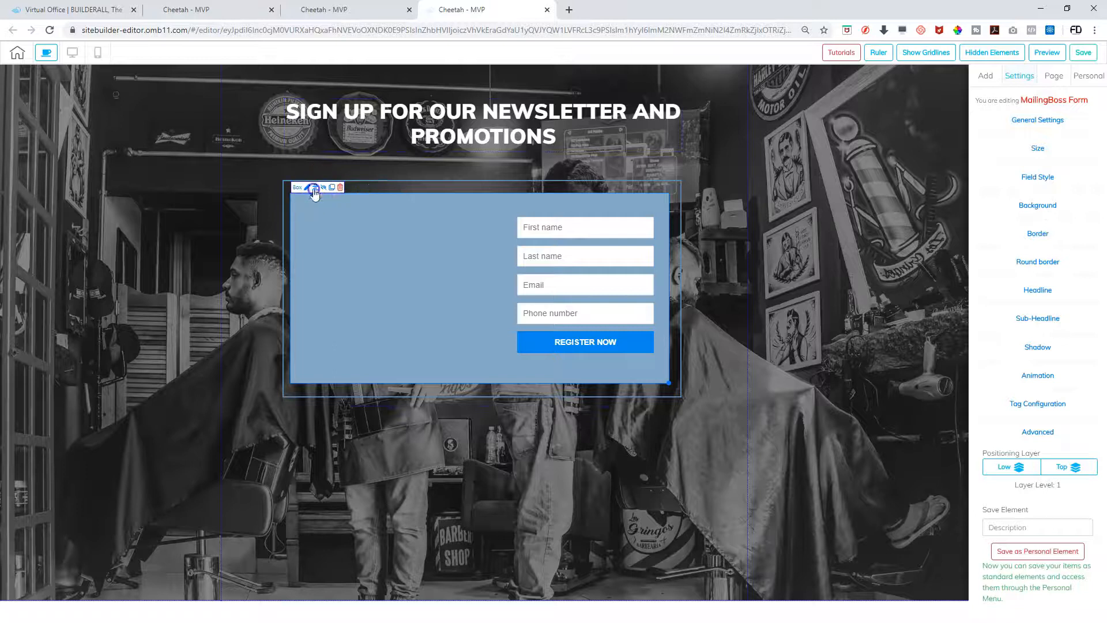
left_click_drag(576, 277, 600, 277)
Give the box a dark grey background at 0.47 alpha
left_click(420, 247)
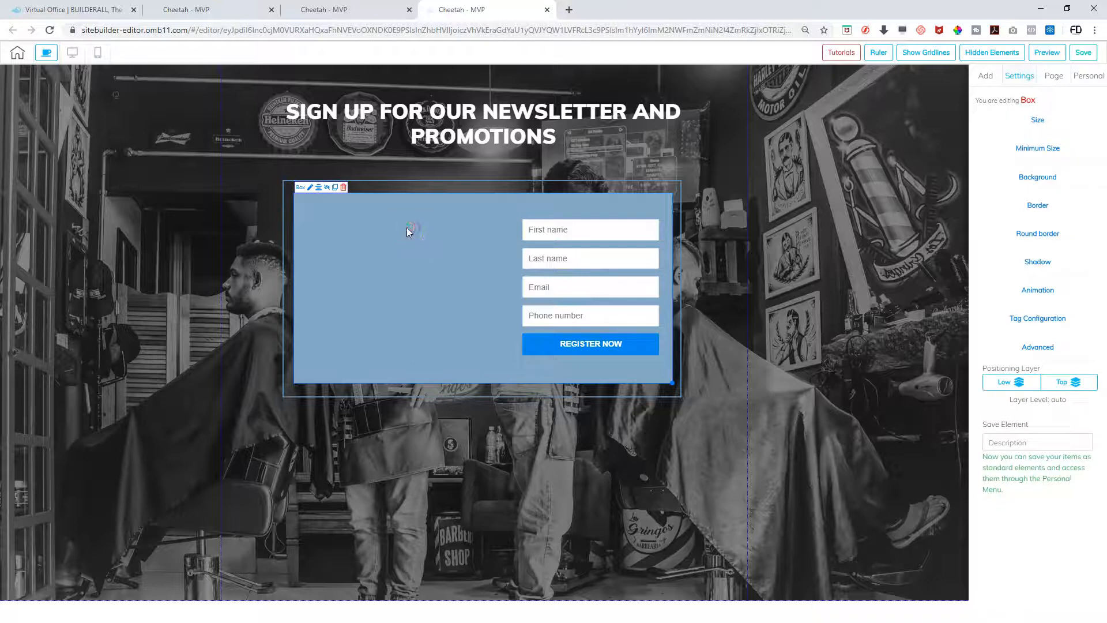
left_click(1018, 177)
left_click(1008, 217)
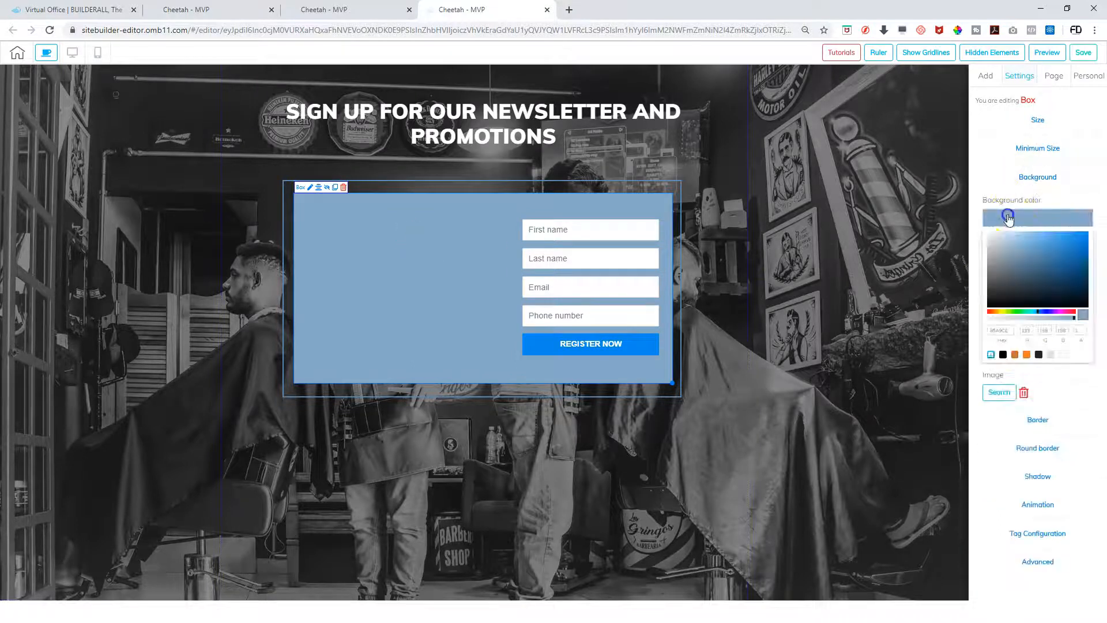
left_click(996, 292)
left_click_drag(1037, 319, 1060, 317)
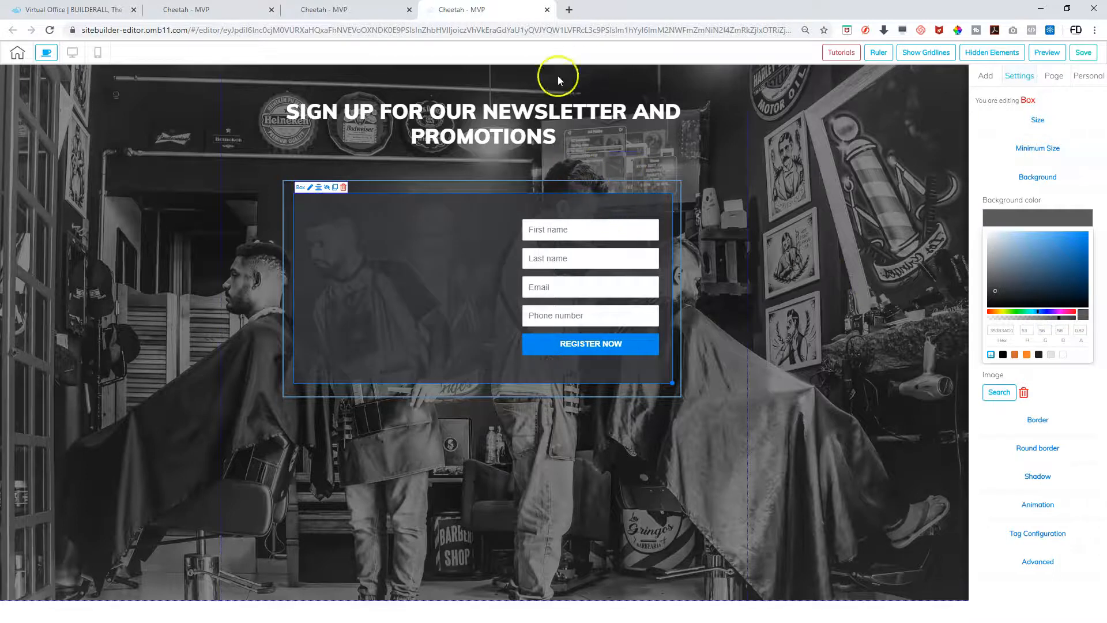
left_click(981, 80)
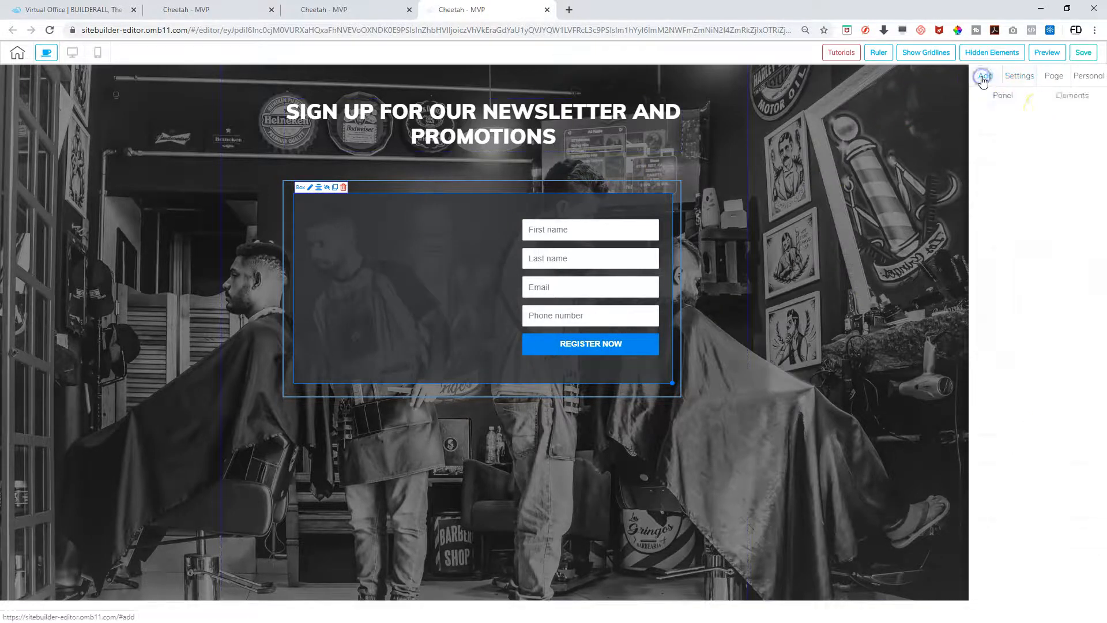
Place the 'barber 105 bw' barber-pole image in the form box, sized left of the fields
left_click(1071, 97)
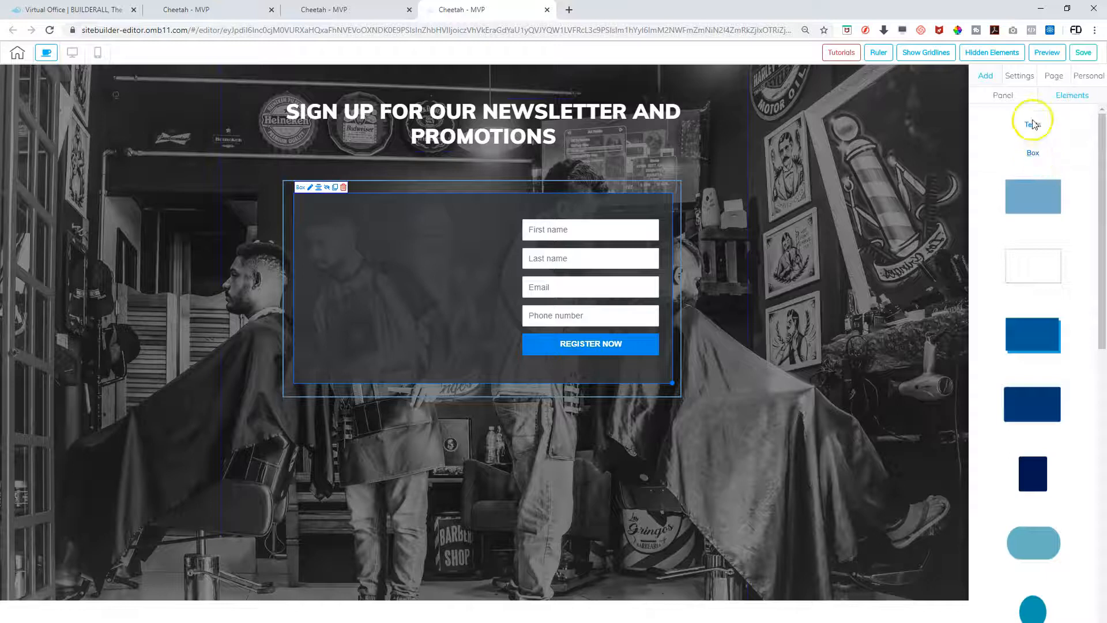
left_click(1033, 156)
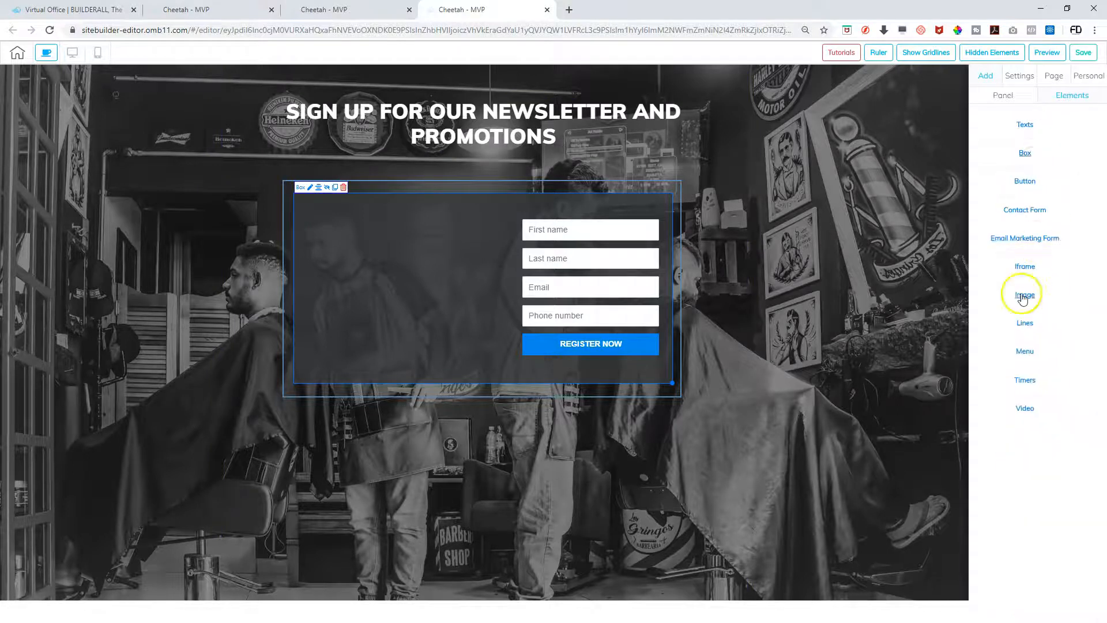
left_click(1022, 296)
left_click_drag(1029, 326, 385, 243)
left_click(412, 253)
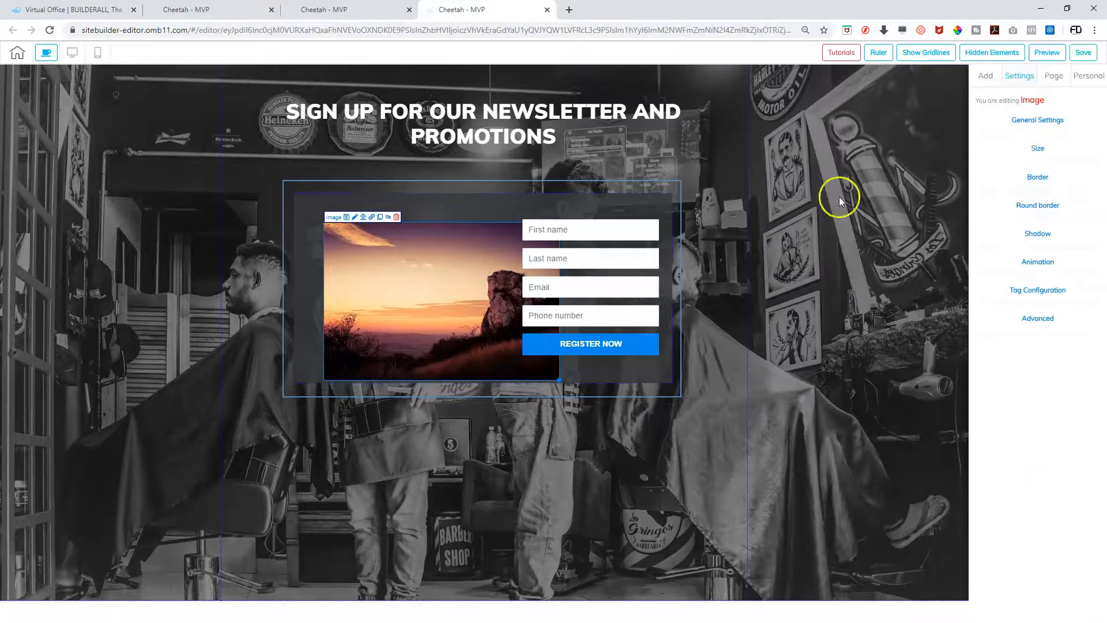
left_click(1021, 121)
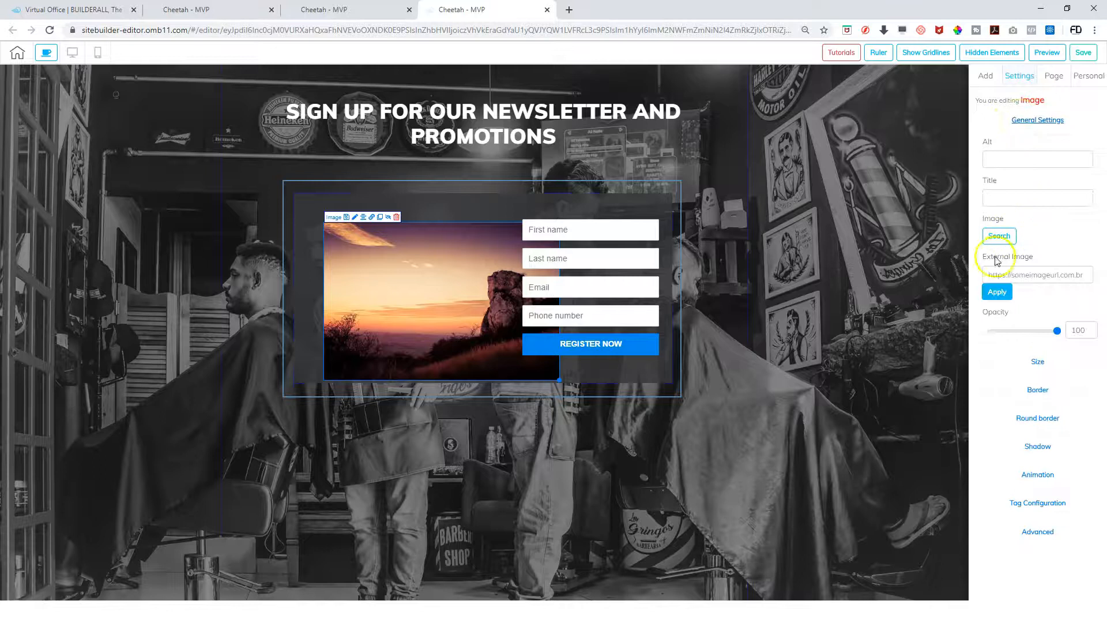
left_click(999, 236)
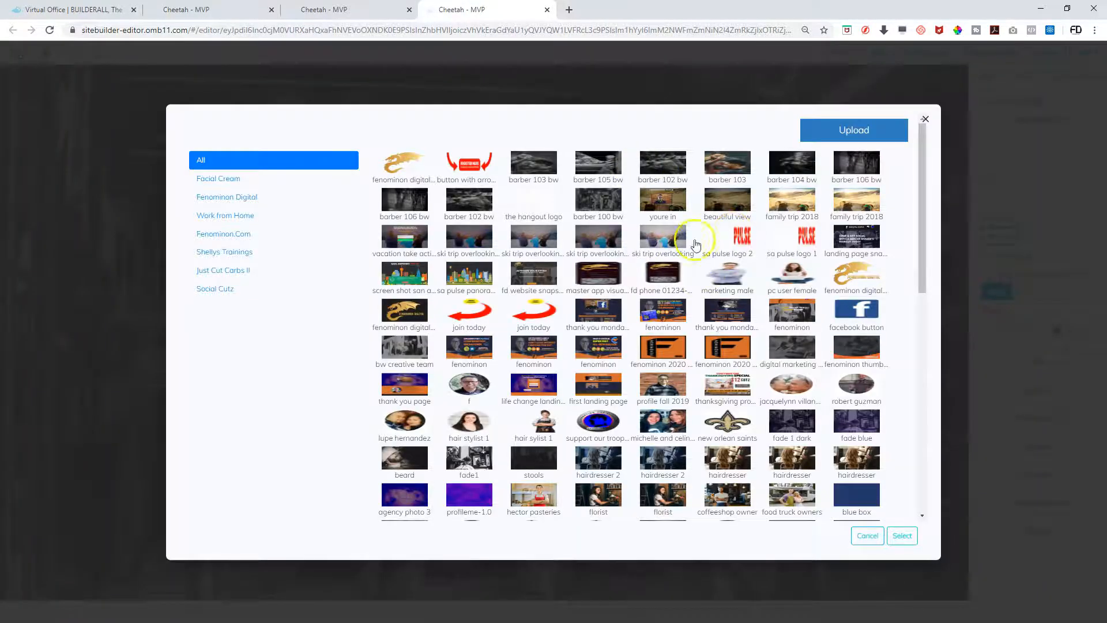
left_click(599, 164)
left_click(901, 536)
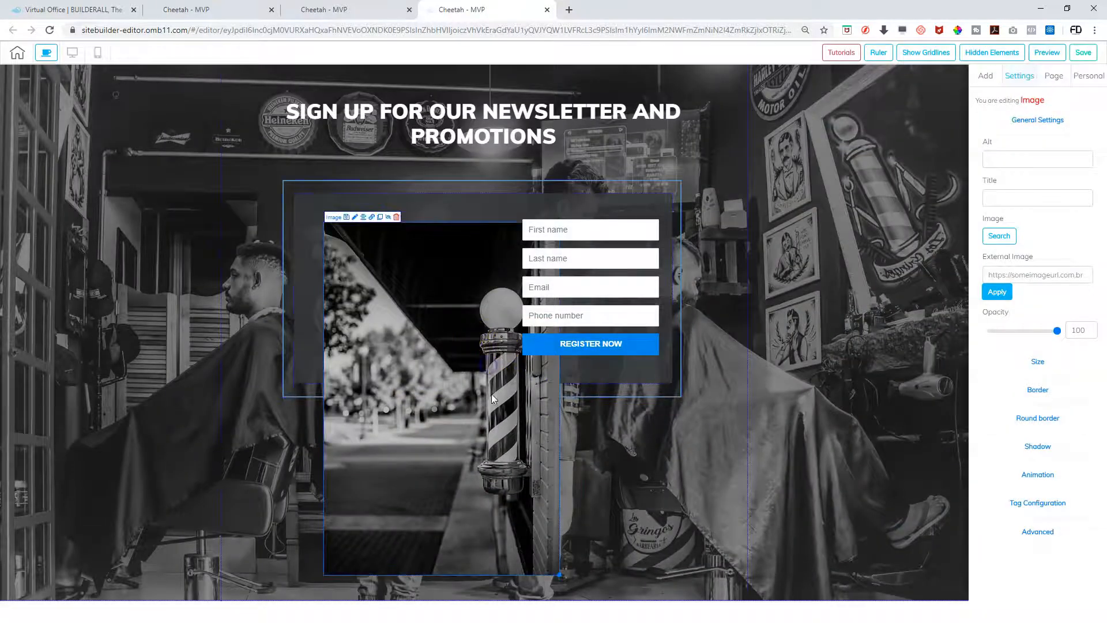
left_click_drag(557, 574, 424, 366)
left_click_drag(404, 311, 405, 278)
left_click(347, 296)
Move the fields toward the image, narrow the box, delete the outer container, and centre the box
left_click_drag(558, 267, 494, 261)
left_click_drag(673, 380, 635, 397)
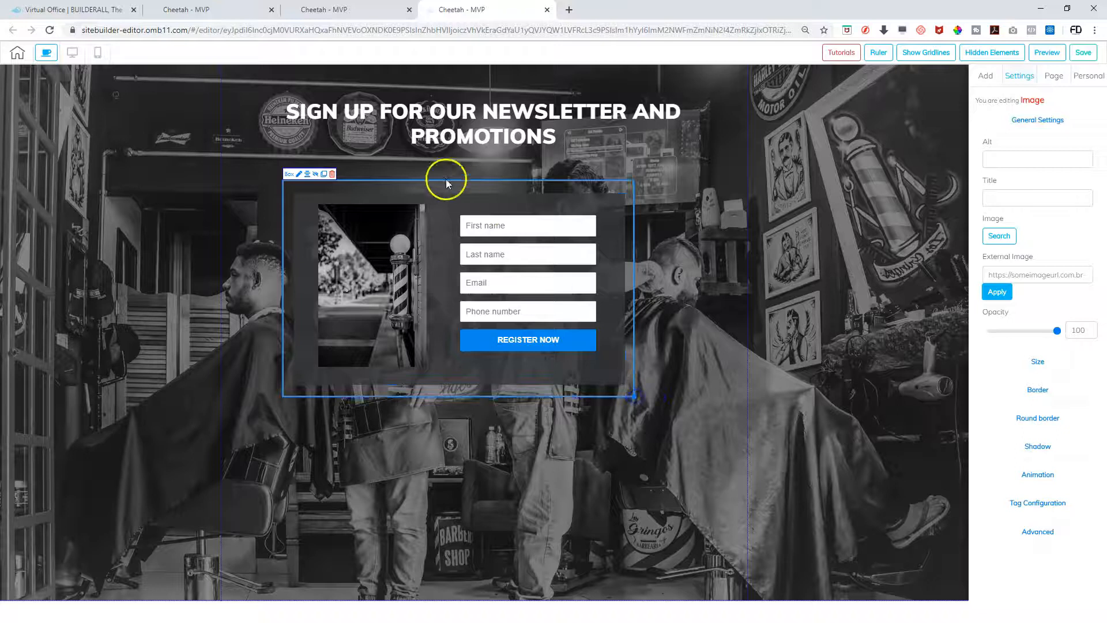
left_click_drag(425, 183, 455, 331)
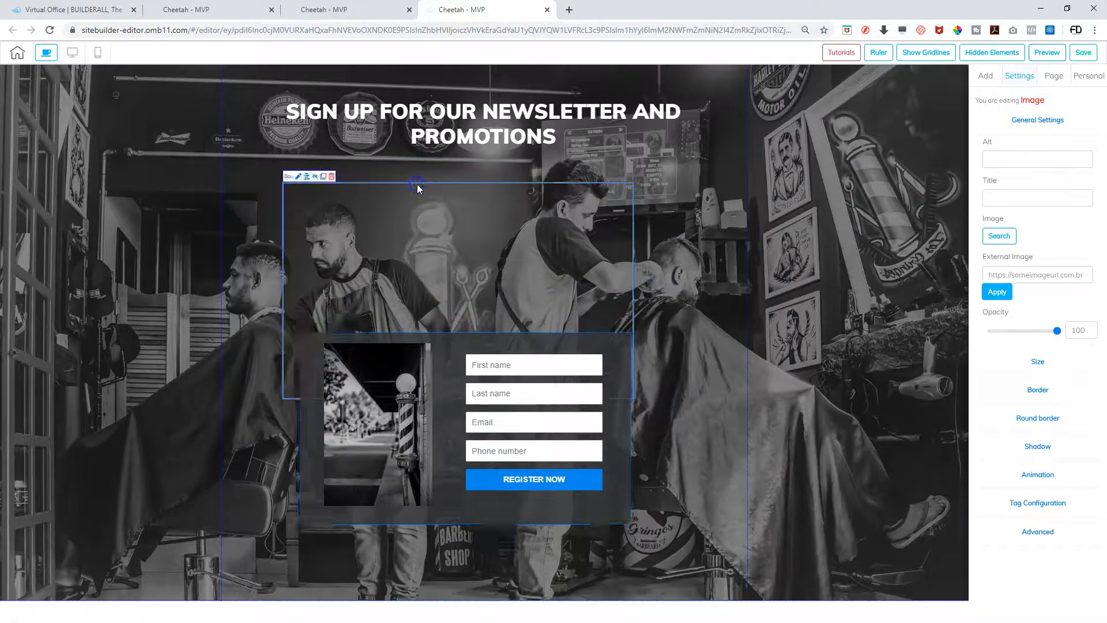
left_click(332, 176)
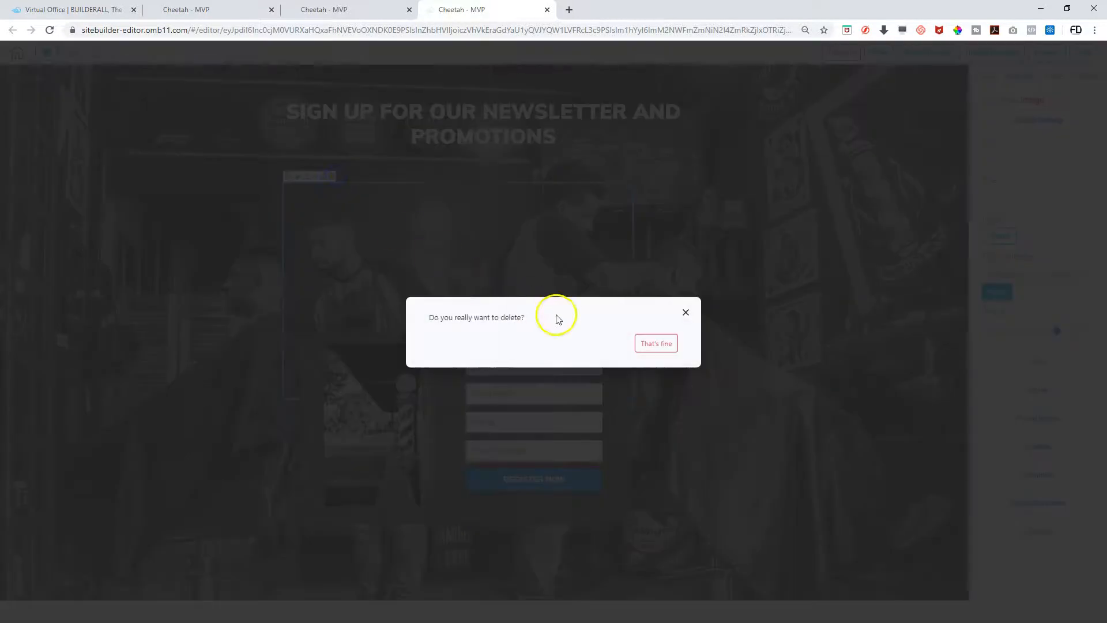
left_click(644, 344)
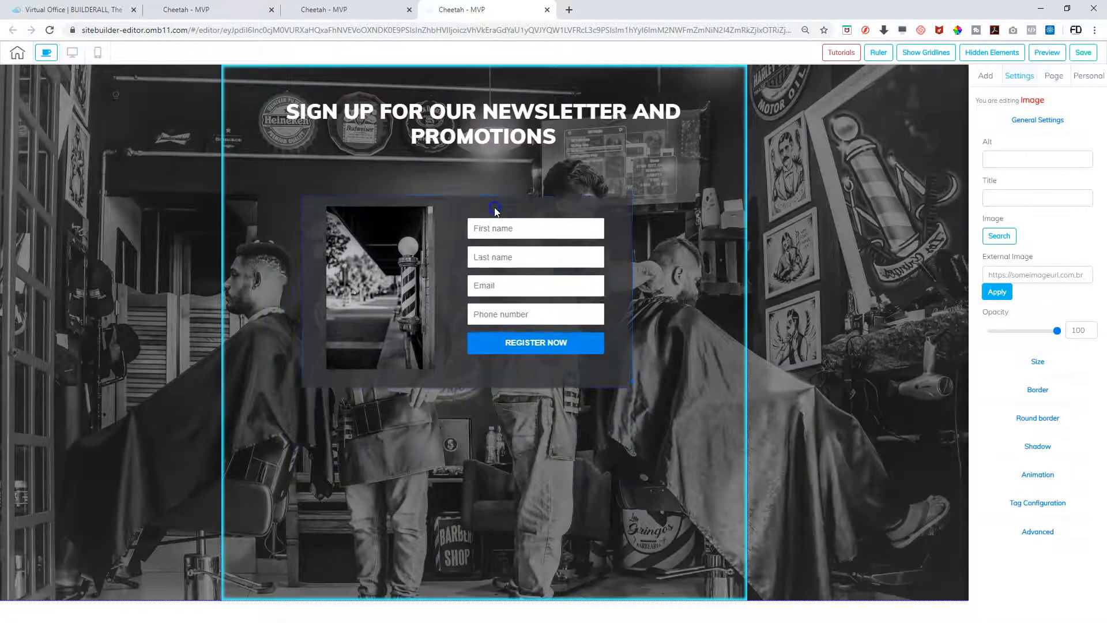
left_click_drag(309, 185, 326, 186)
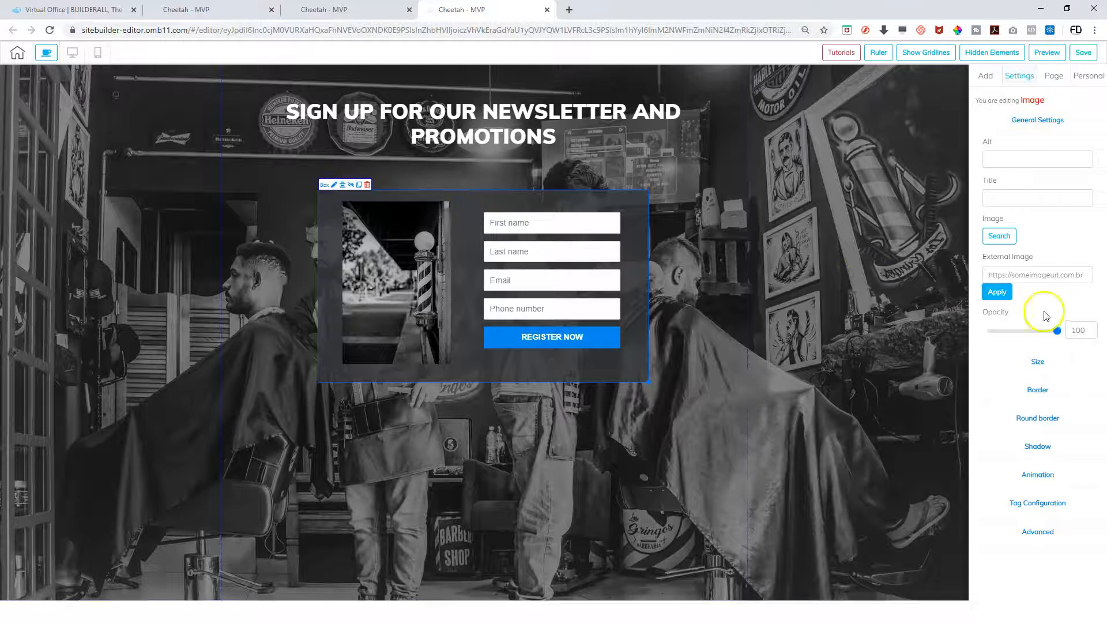
Give the barber-pole image a solid gray border
left_click(1038, 390)
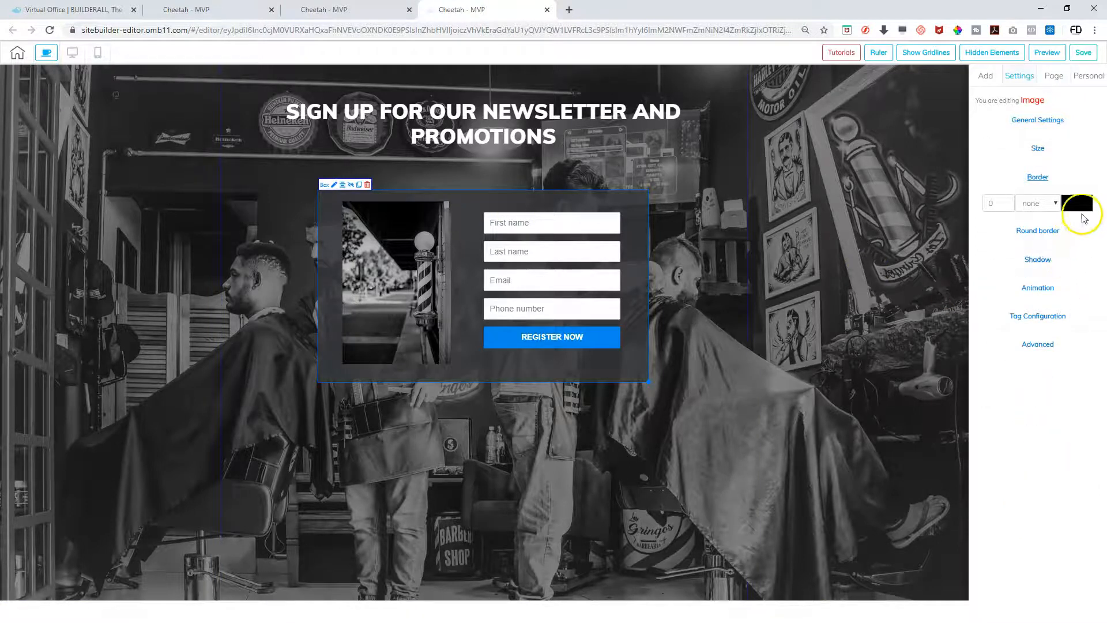
left_click(1076, 204)
left_click(1003, 253)
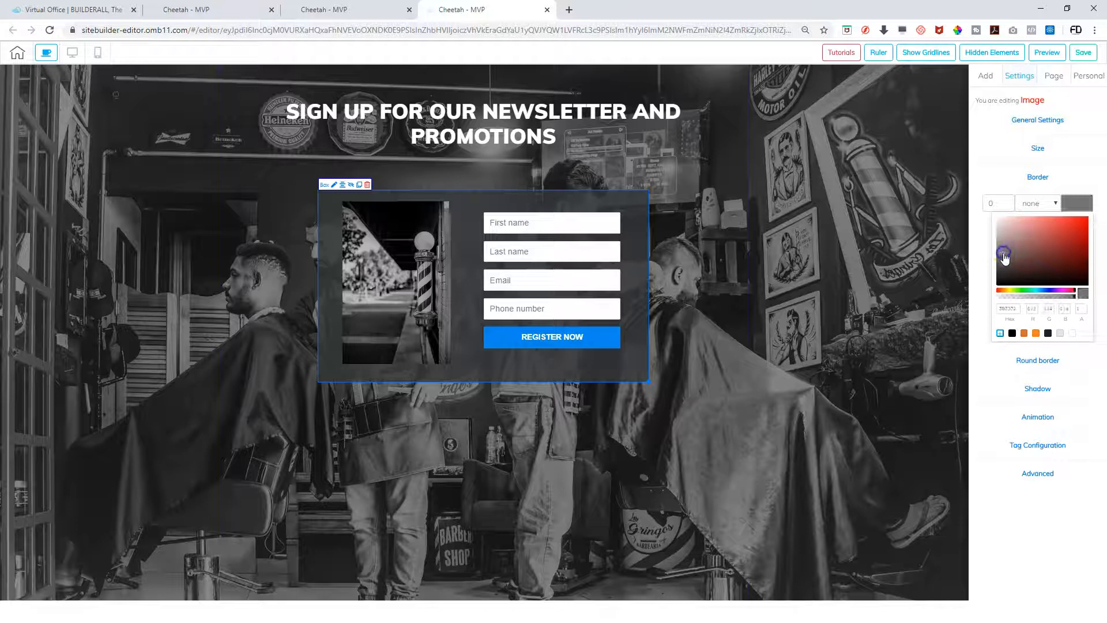
left_click(1050, 205)
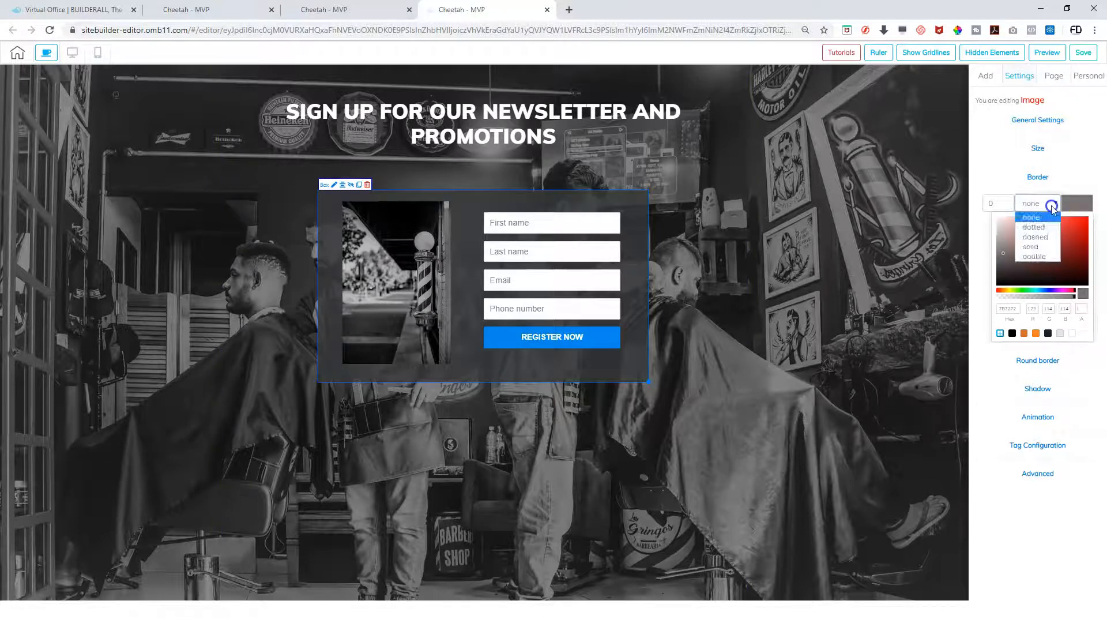
left_click(1035, 246)
left_click(1007, 207)
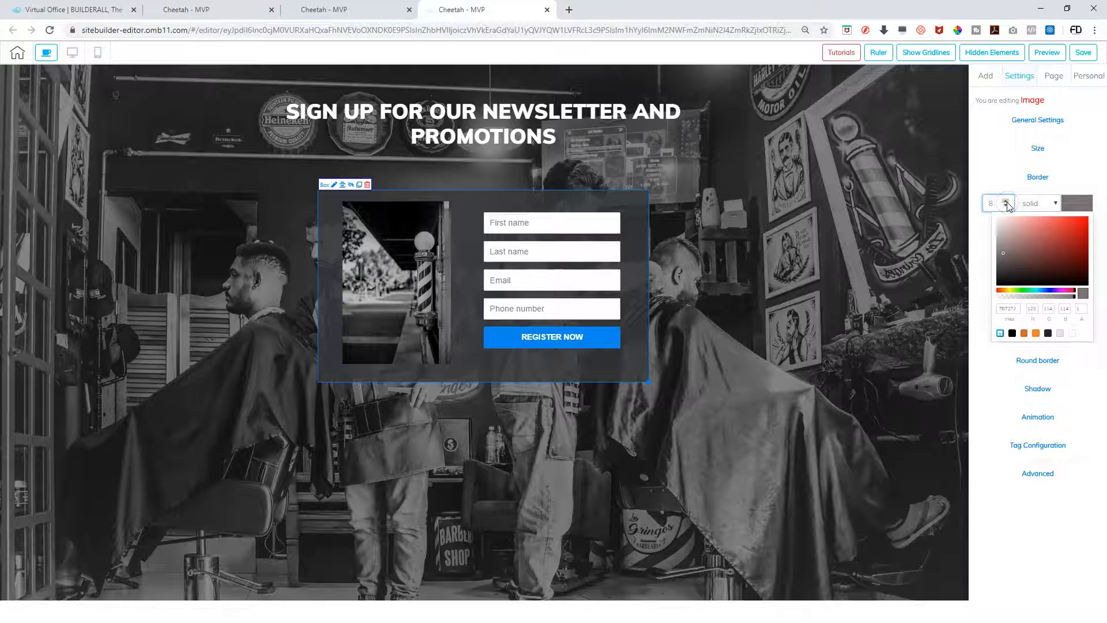
Give the form box a 5 px solid dark gray border
left_click(753, 308)
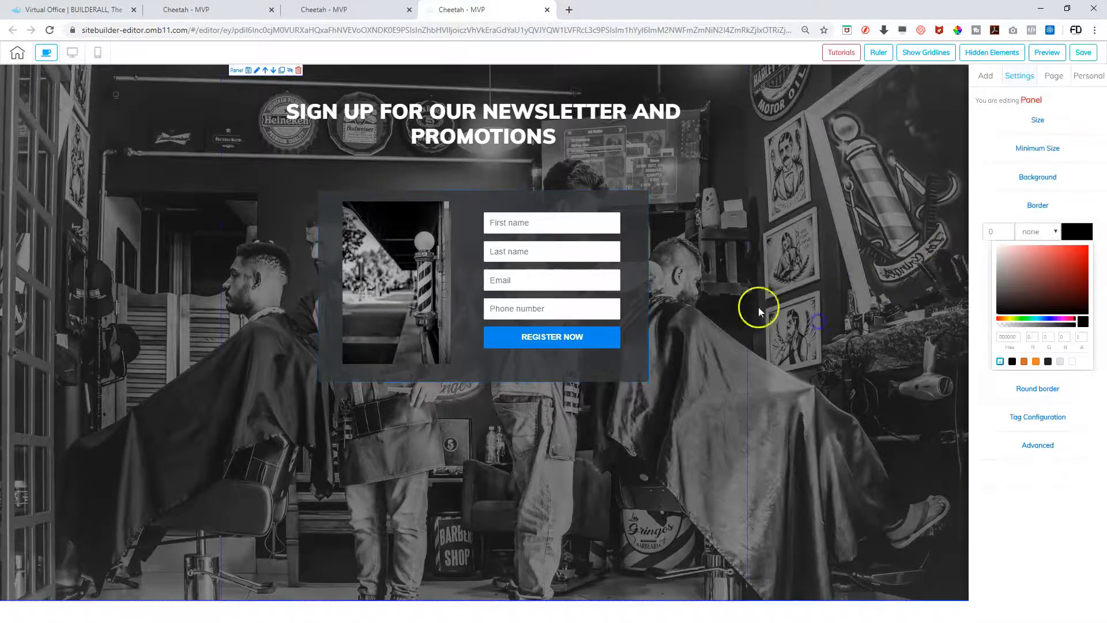
left_click(485, 197)
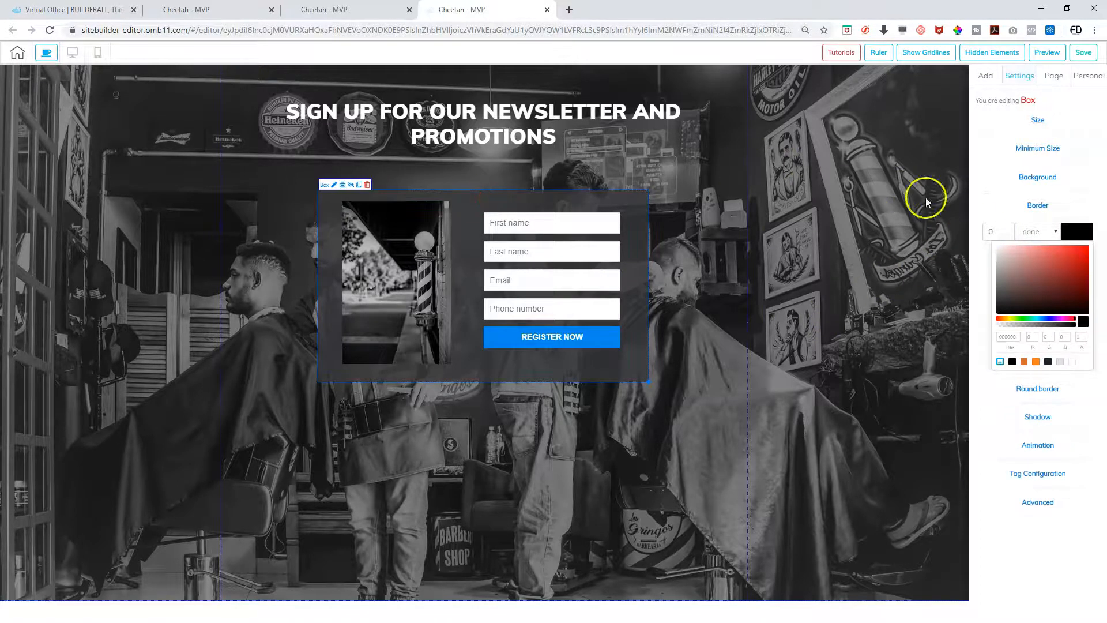
left_click(1037, 207)
left_click(1037, 207)
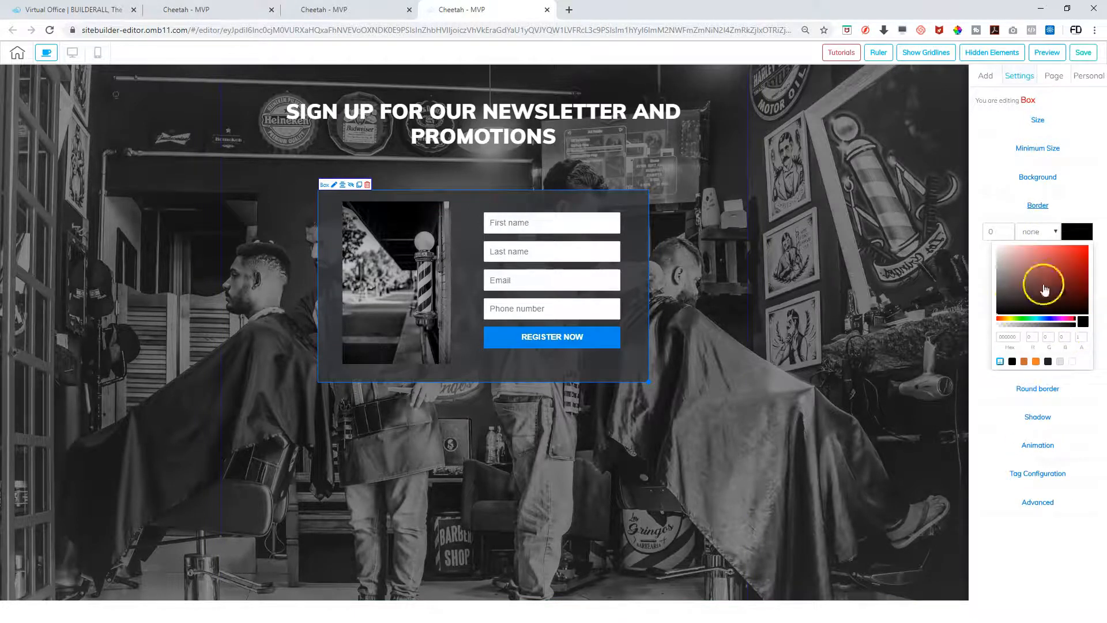
left_click(1008, 292)
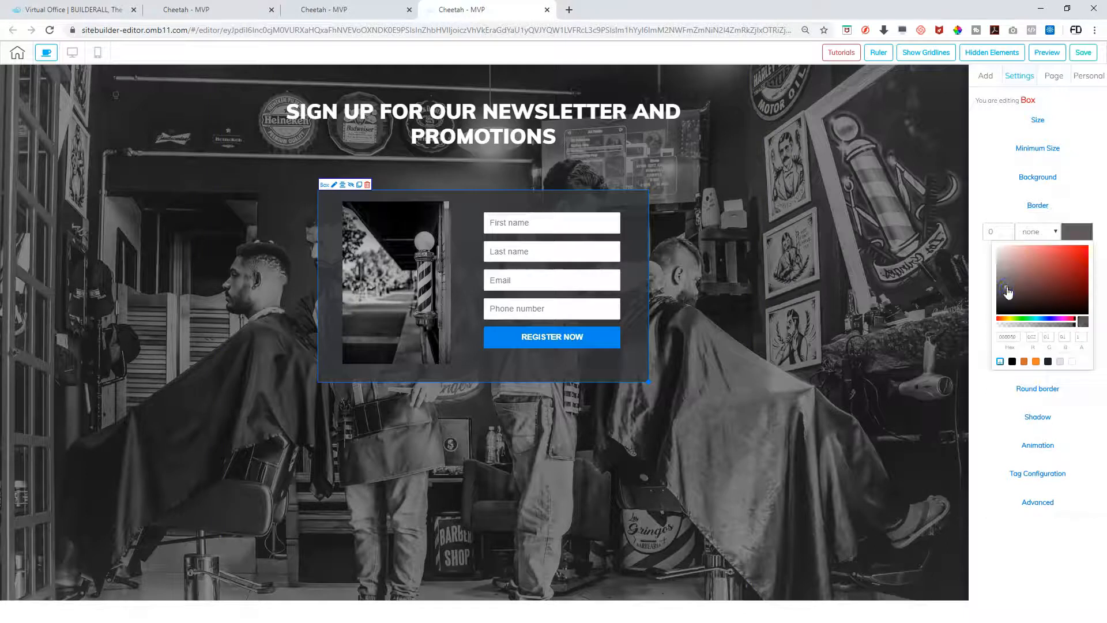
left_click(1003, 231)
left_click(1049, 231)
left_click(1041, 258)
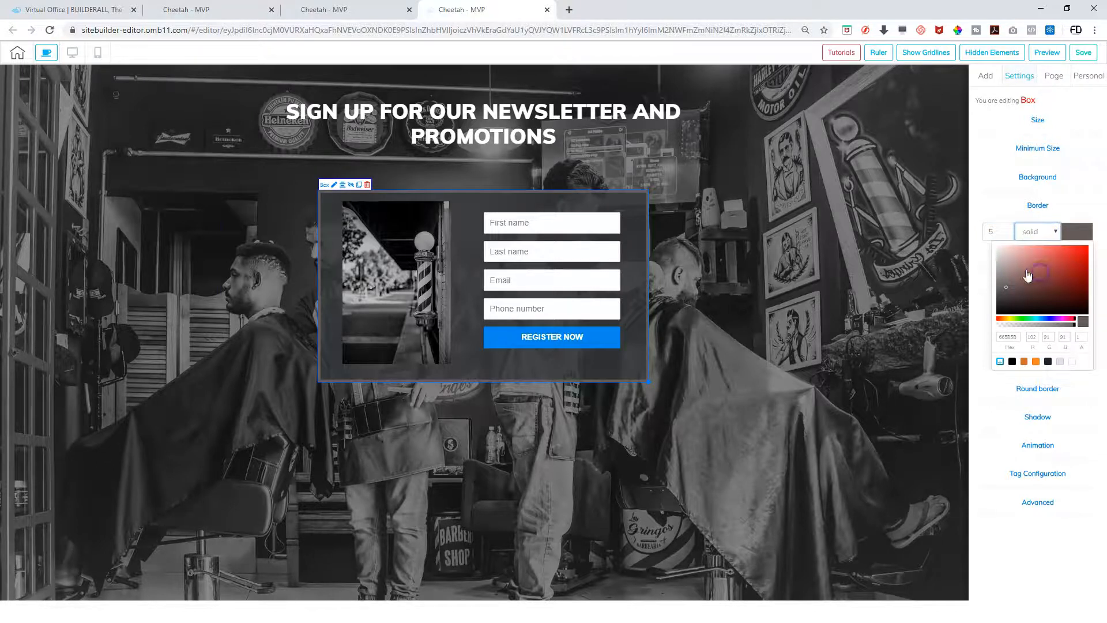
left_click(813, 312)
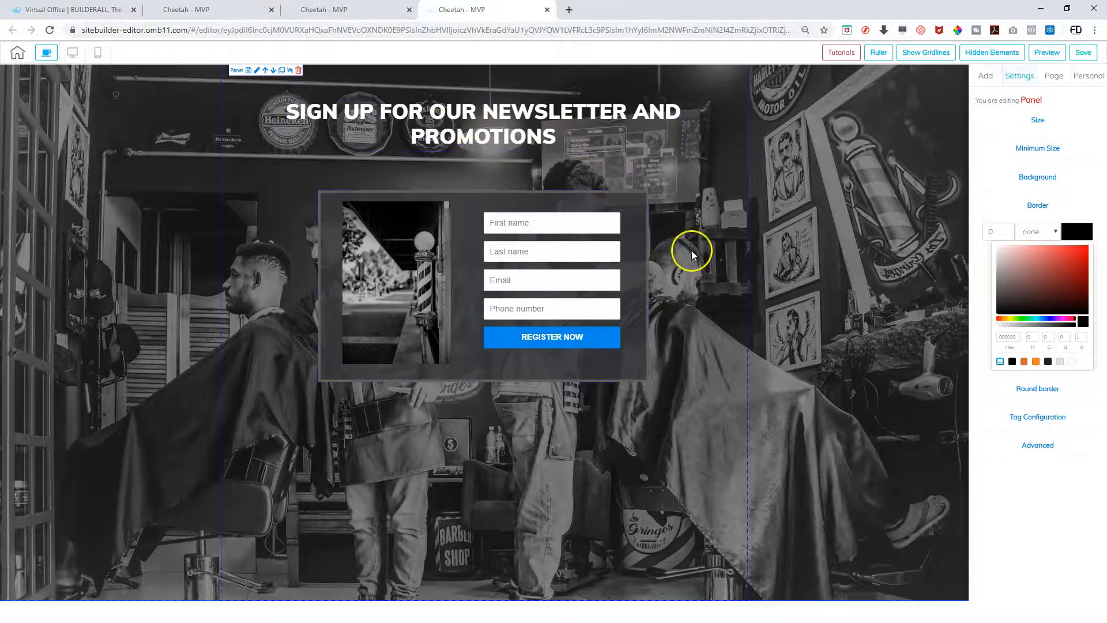
Save and publish the newsletter page, then return to the site's page list
left_click(1084, 55)
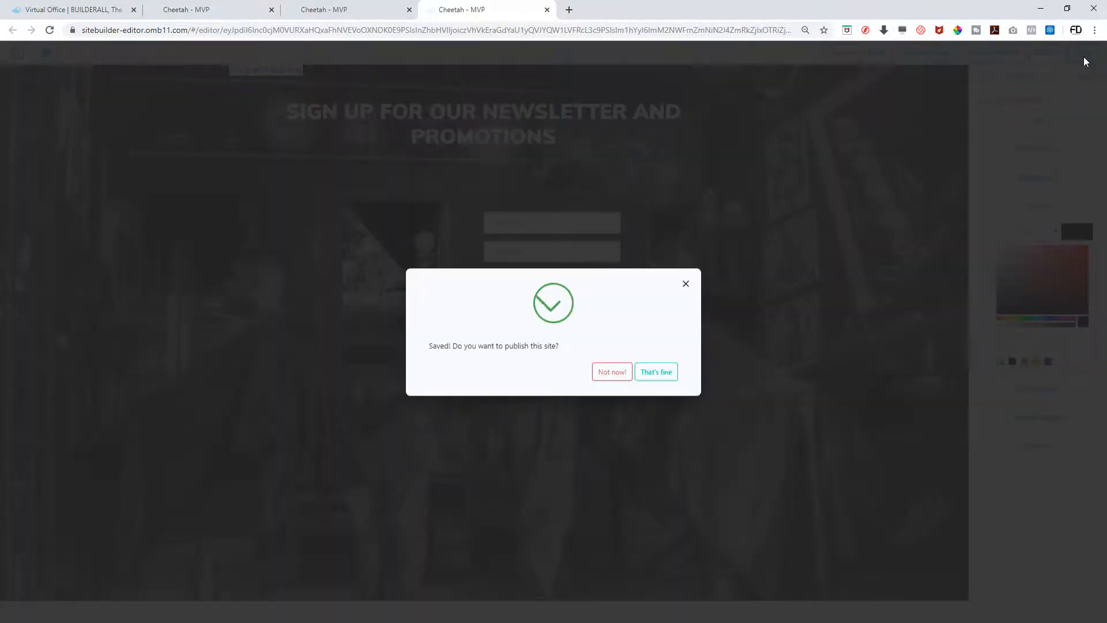
left_click(663, 371)
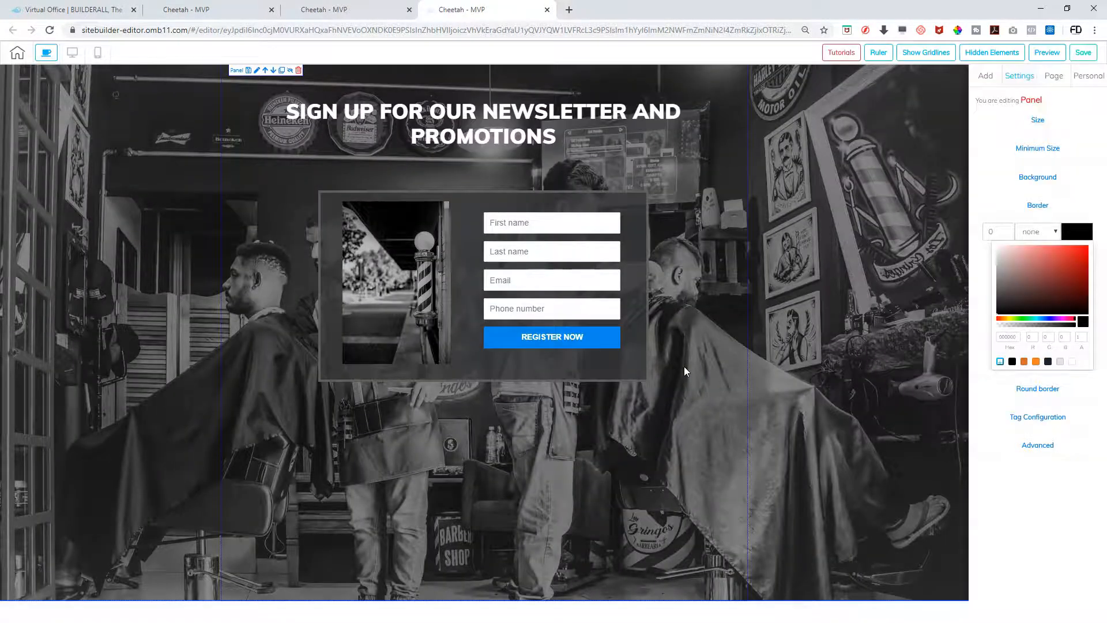
left_click(224, 125)
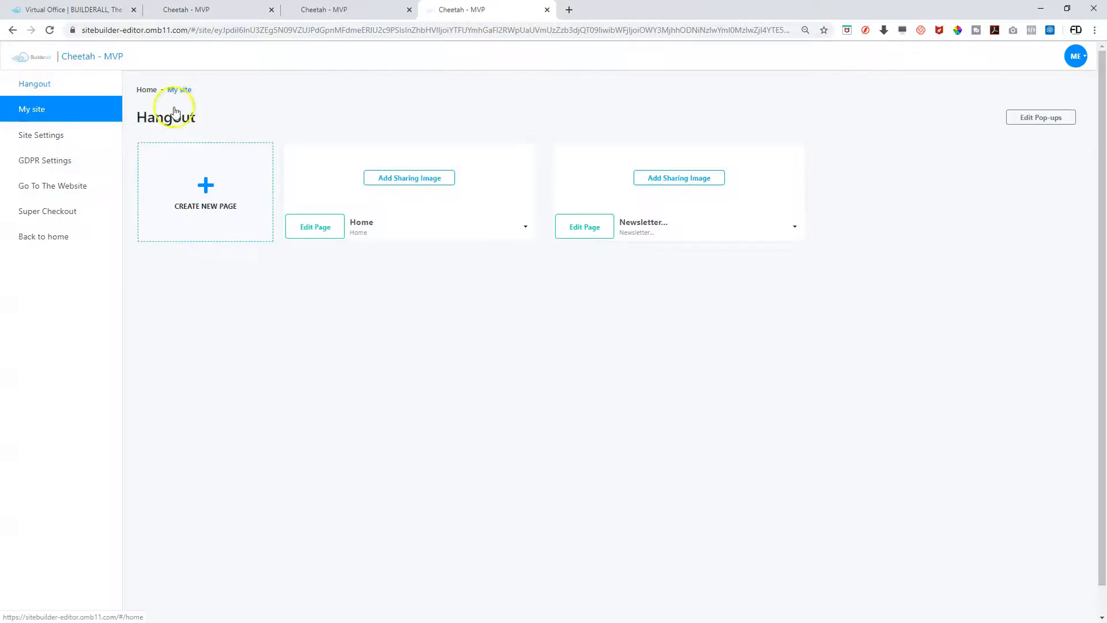
Create a new page named 'THANK YOU', filling its title and description, and save it
left_click(212, 195)
left_click(201, 209)
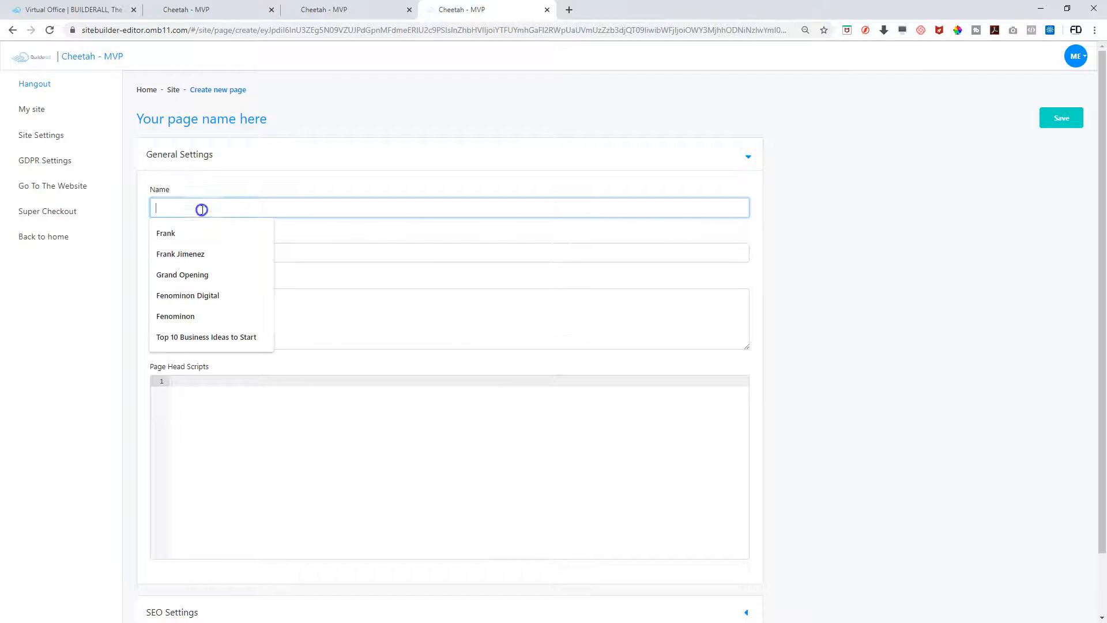
type("THANK YOU")
key("Tab")
type("T")
key("Tab")
key("Tab")
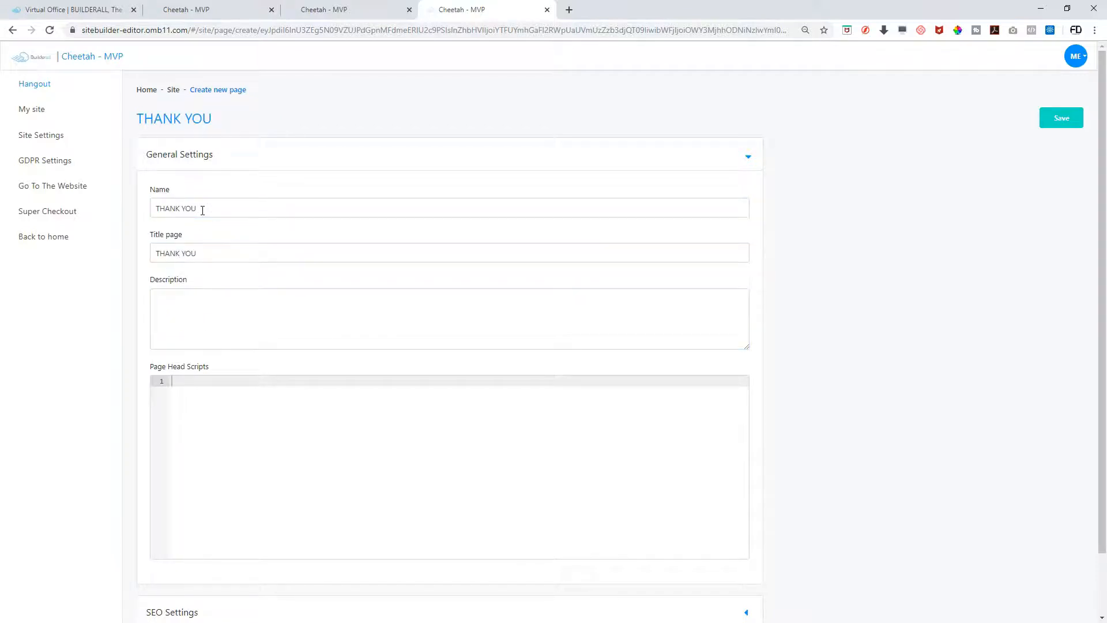
left_click(226, 326)
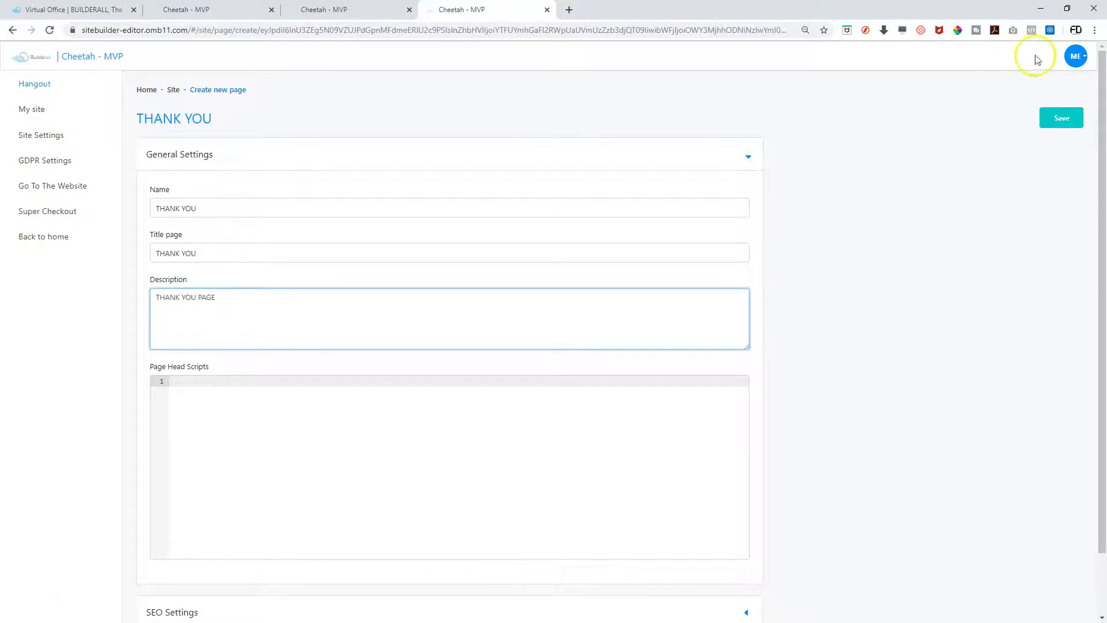
left_click(1054, 119)
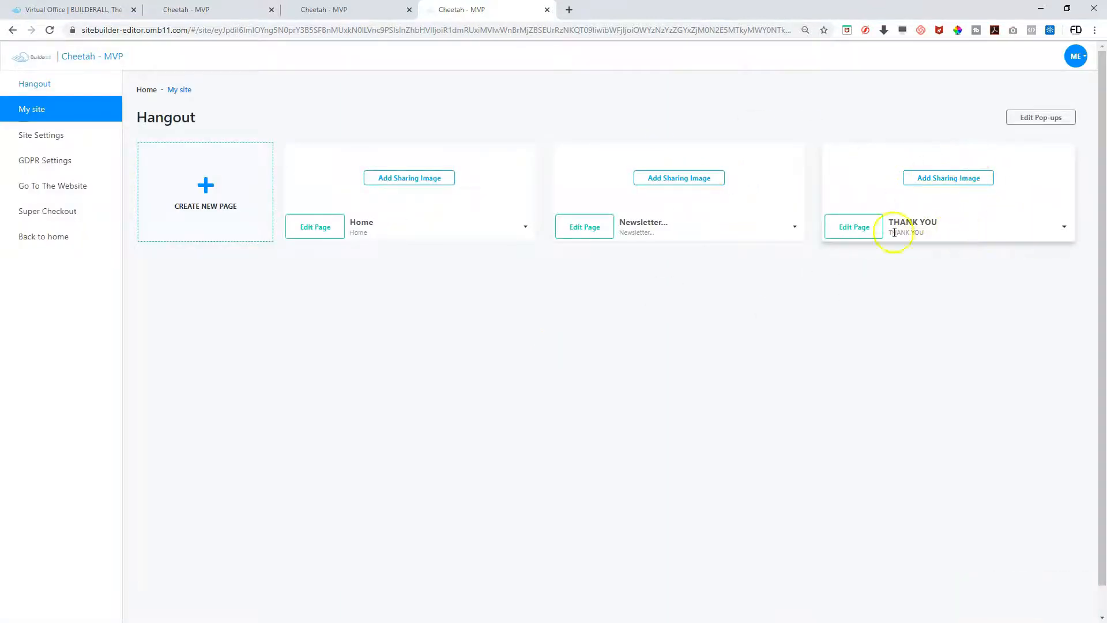
Delete the blank THANK YOU page
left_click(865, 235)
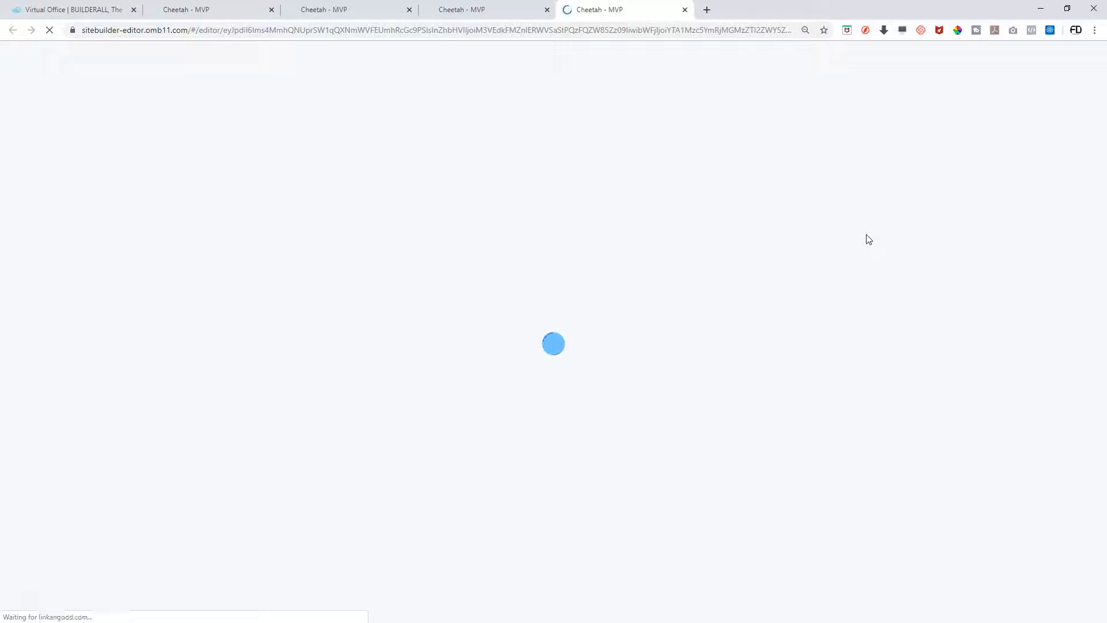
left_click(685, 10)
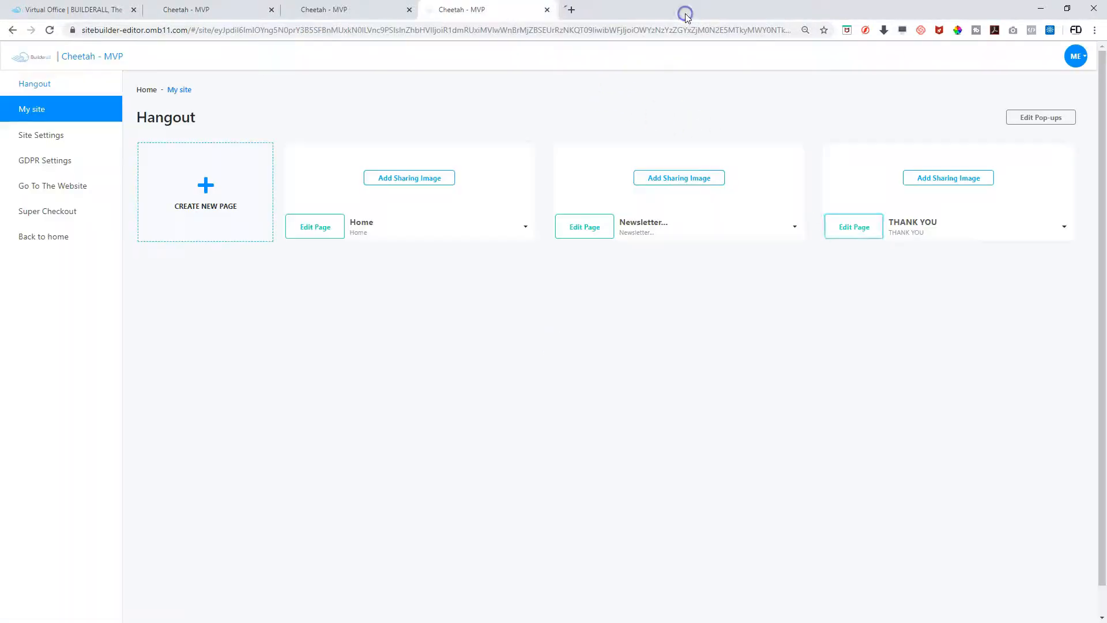
left_click(1064, 230)
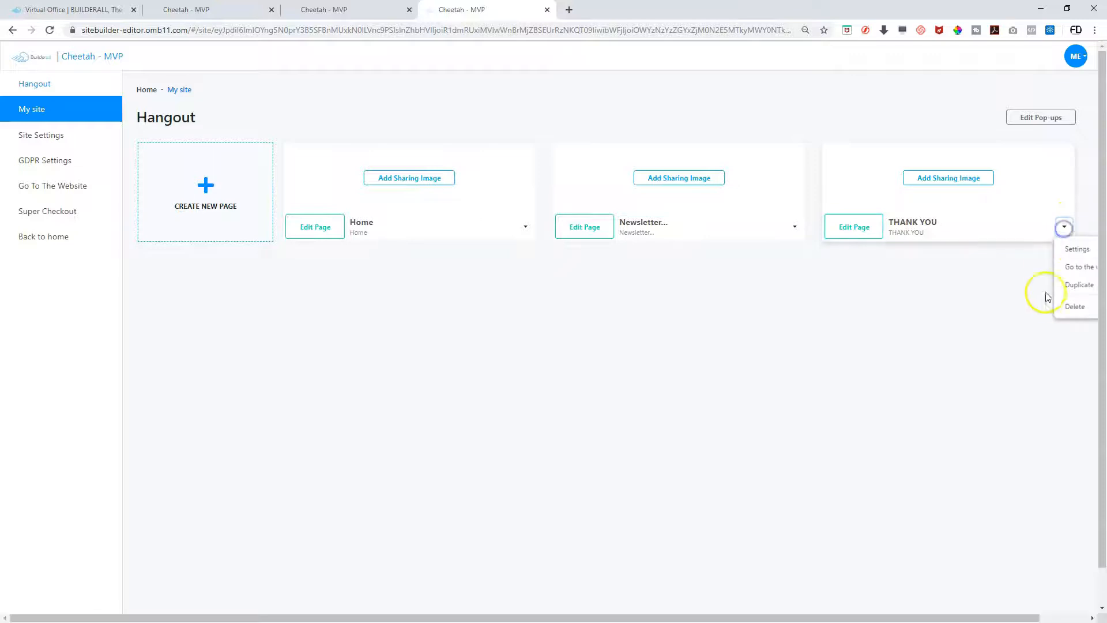
left_click(1071, 306)
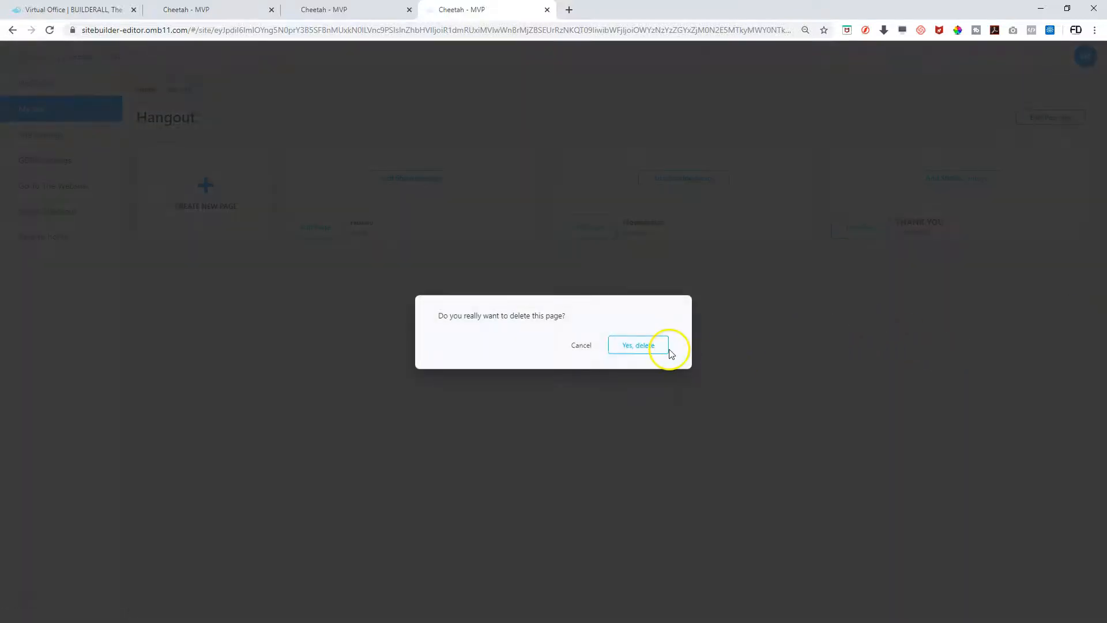
left_click(640, 346)
Duplicate the Newsletter page and open the copy in the editor
left_click(794, 227)
left_click(805, 283)
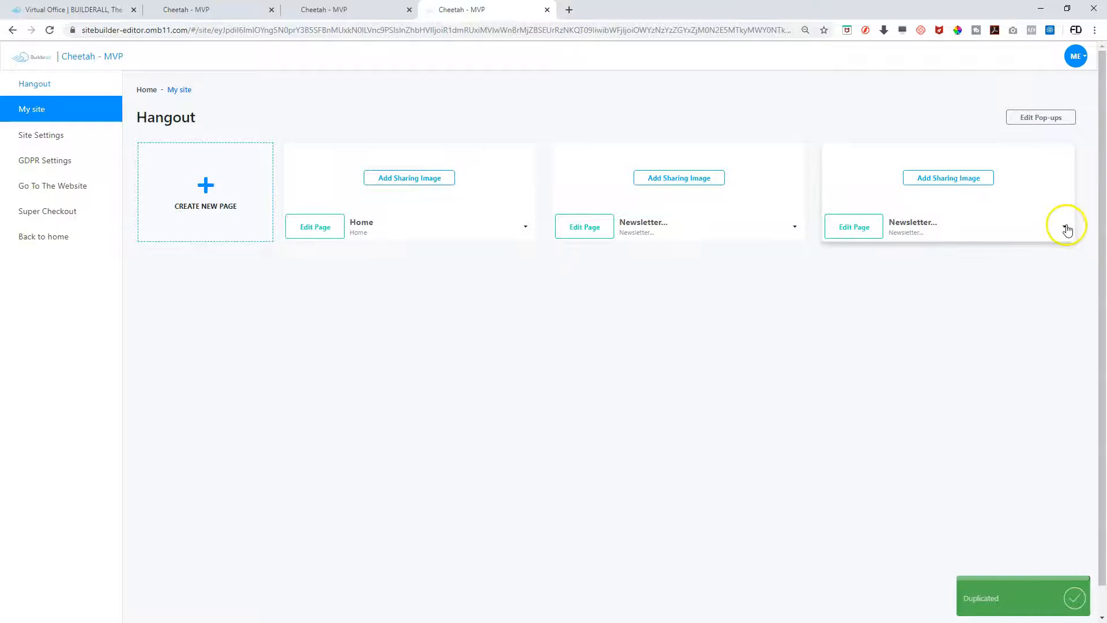
left_click(850, 227)
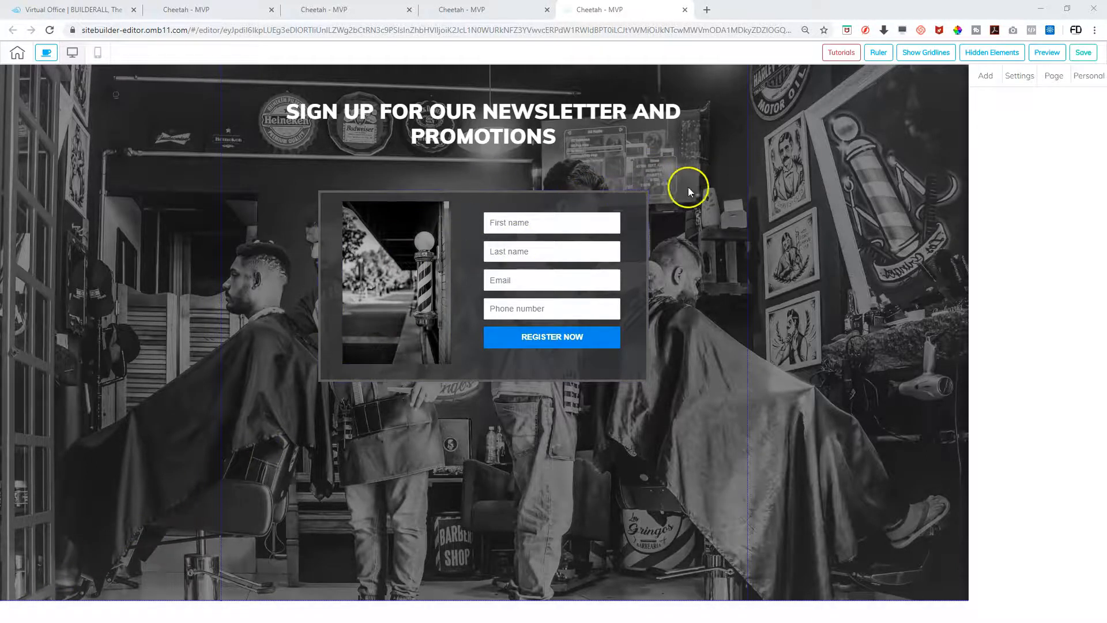
Delete the signup form box from the duplicated page
left_click(541, 199)
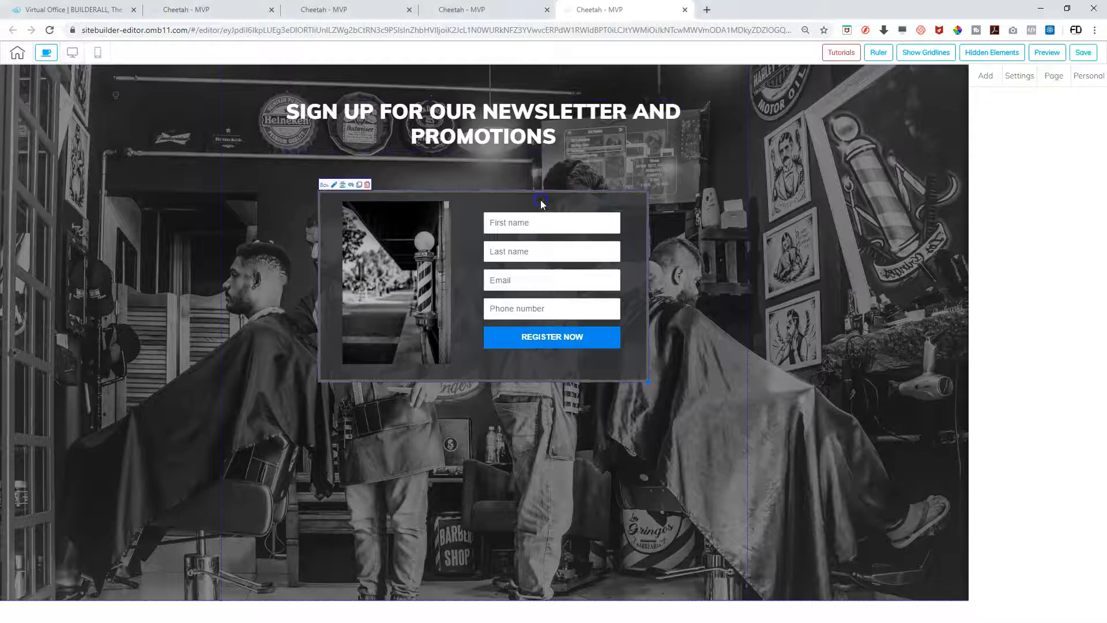
left_click(367, 185)
left_click(661, 348)
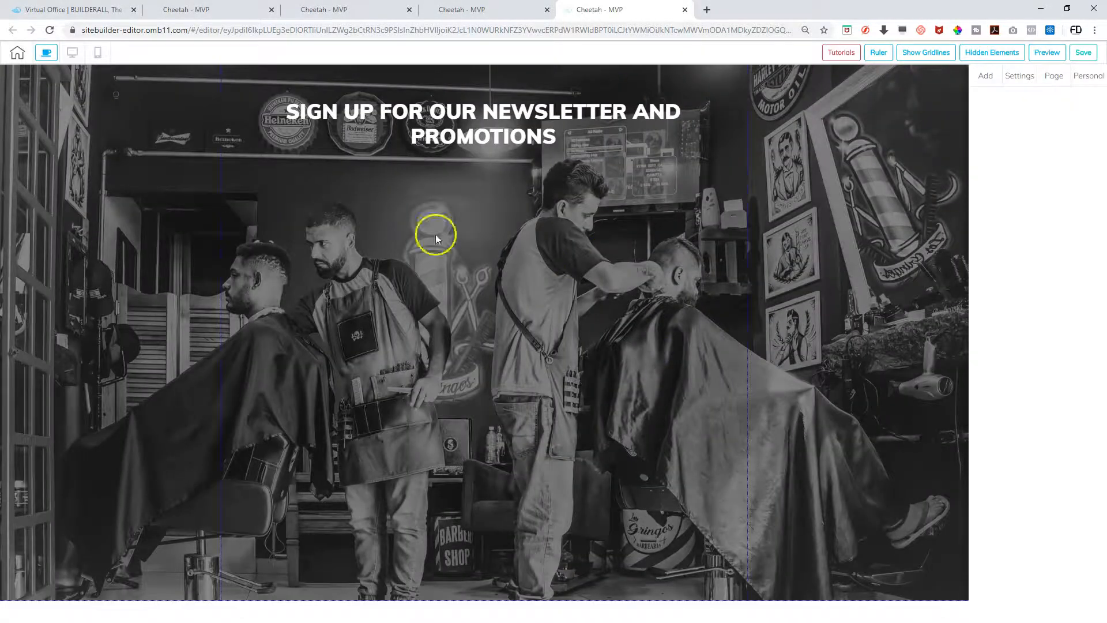
Make the heading Heading 1 reading 'THANK YOU FOR SIGNING UP FOR OUR NEWSLETTER AND PROMOTIONS'
left_click(510, 127)
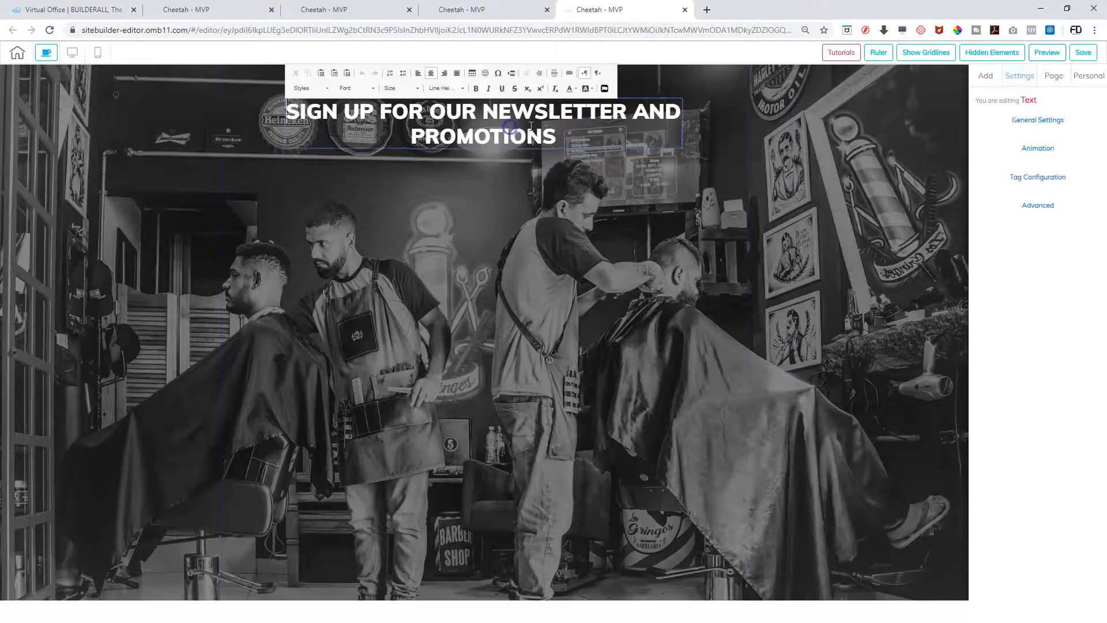
left_click_drag(548, 137, 238, 115)
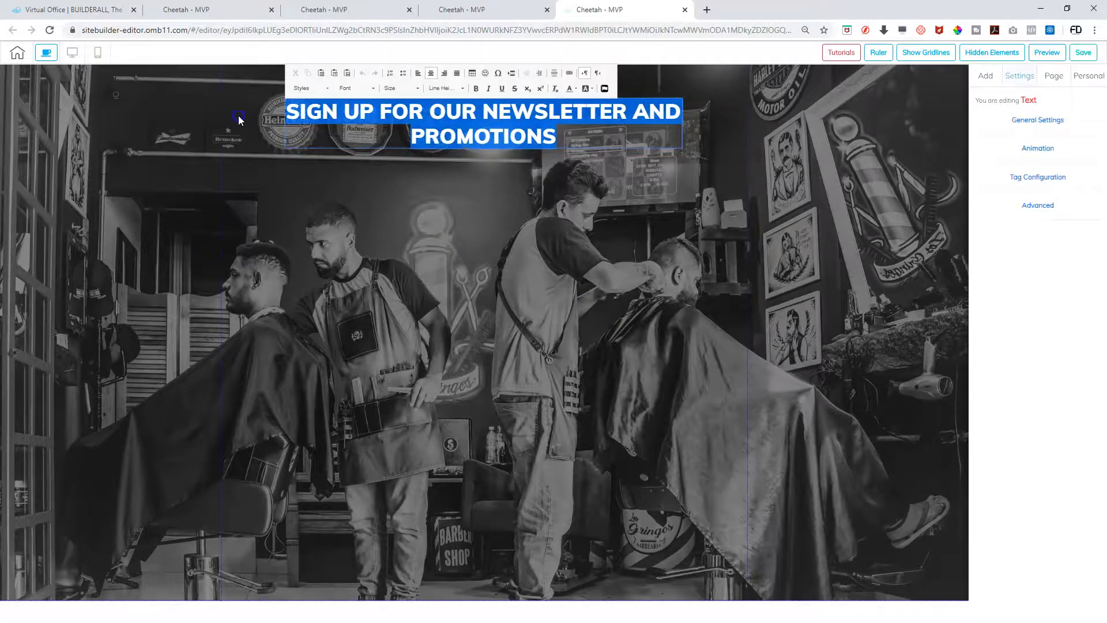
left_click(326, 88)
left_click(326, 129)
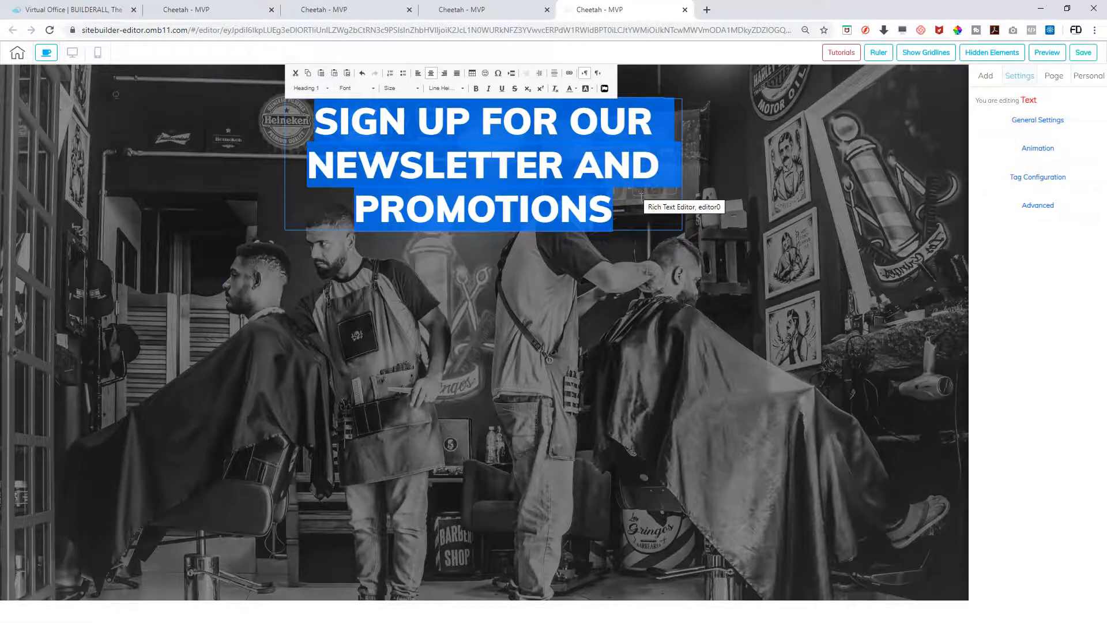
type("THANK YOU FOR ")
type("SIGNING UP")
type(" FOR OUR NEW")
type("SLETTER AND PR")
type("OMOTI")
key("BackSpace")
type("OTIONS")
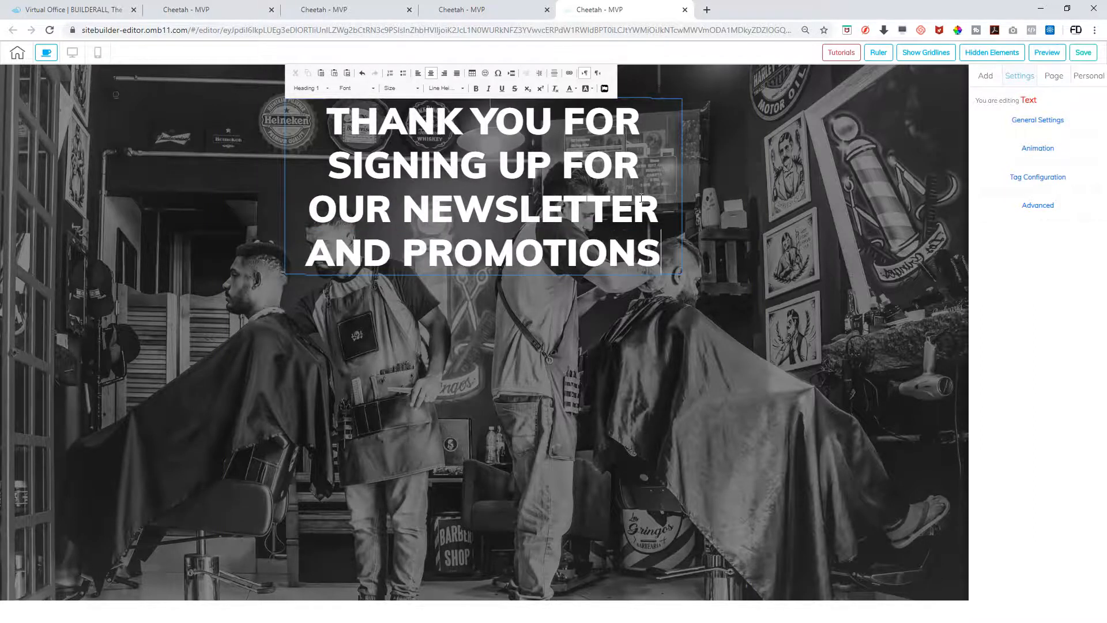
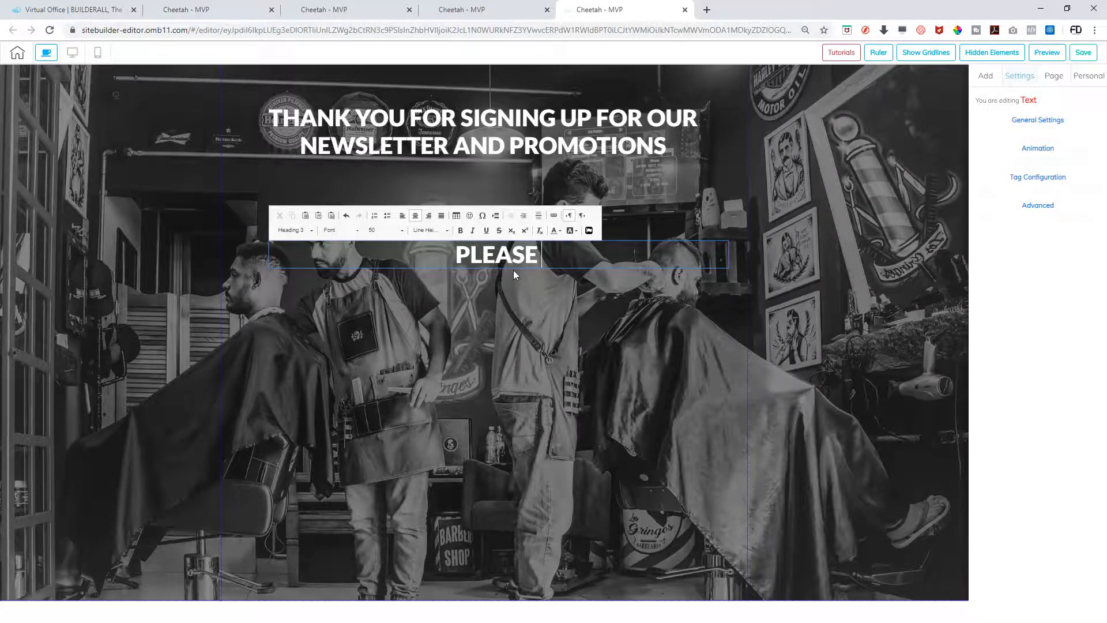
Type a line under the heading asking visitors to find the Hangout Barbershop welcome email and click subscribe
type("LOOK FOR THE HAN")
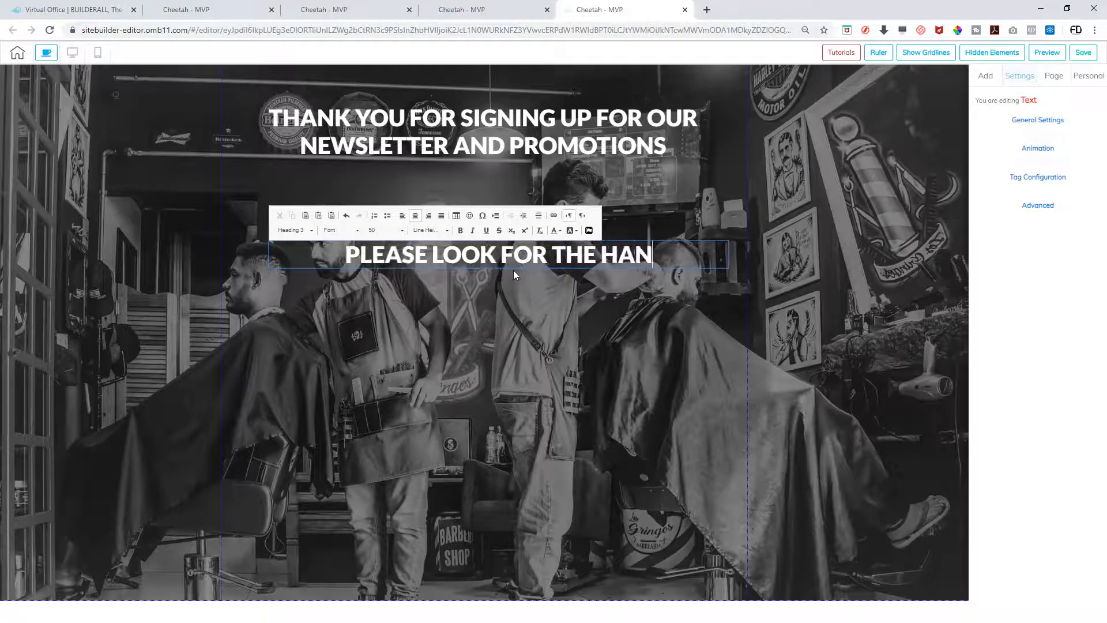
type("GOUT BARBERSHIP")
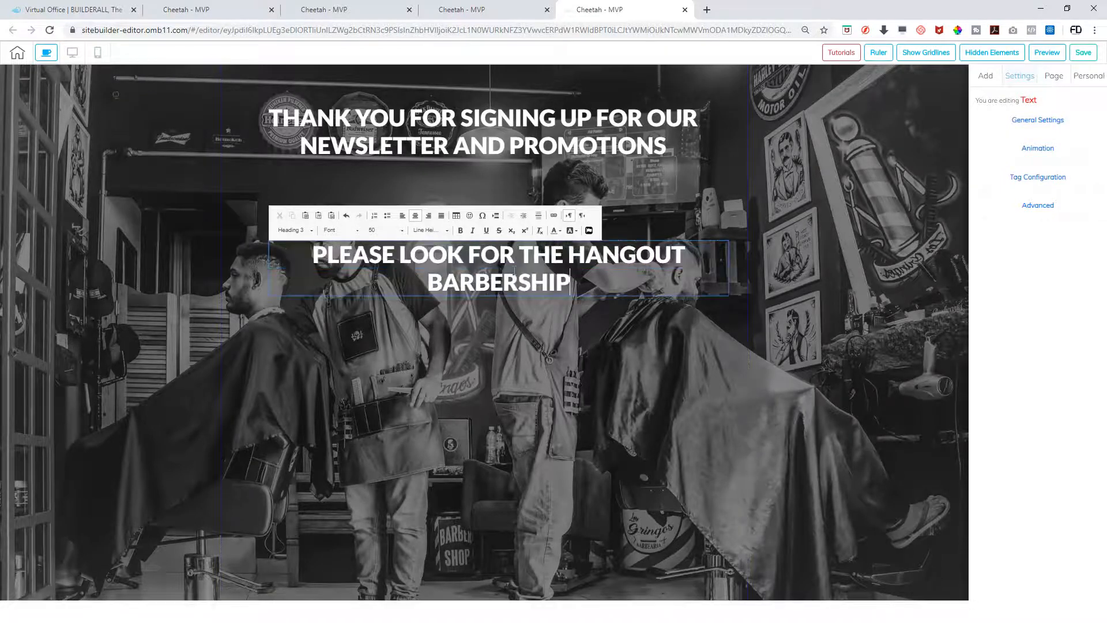
key("BackSpace")
type("OP")
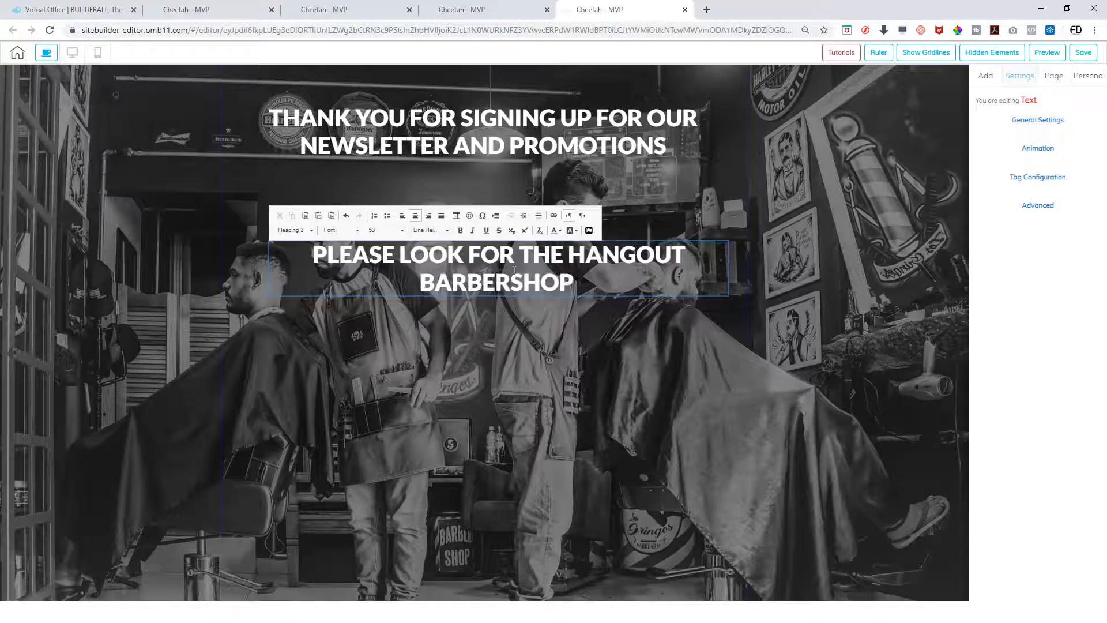
type(" WELCOME EMAIL AND")
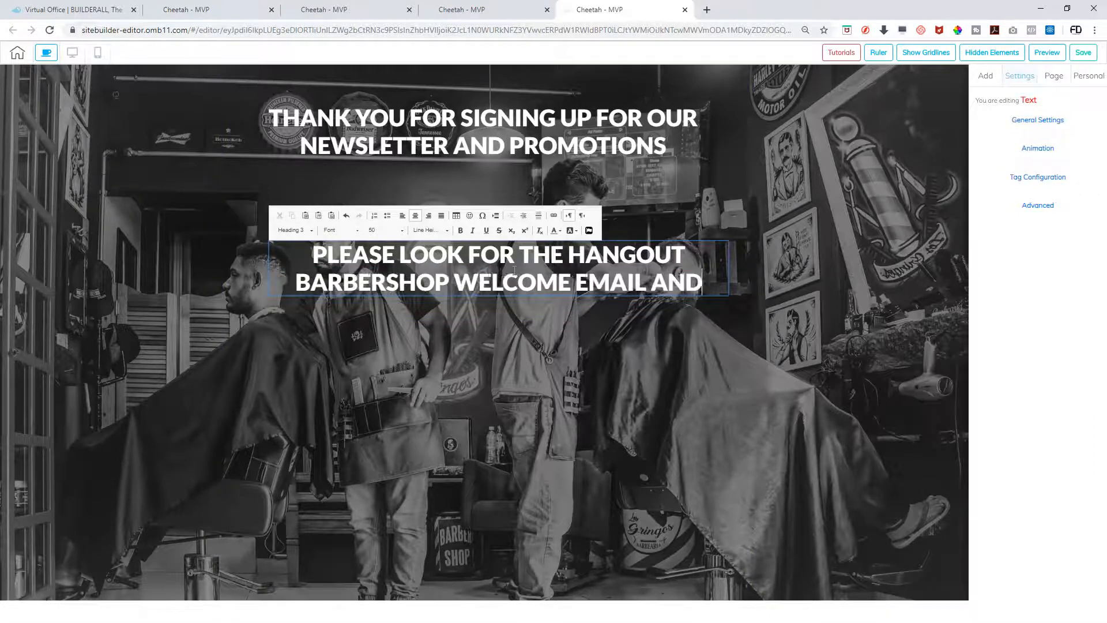
type(" CLICK SUB")
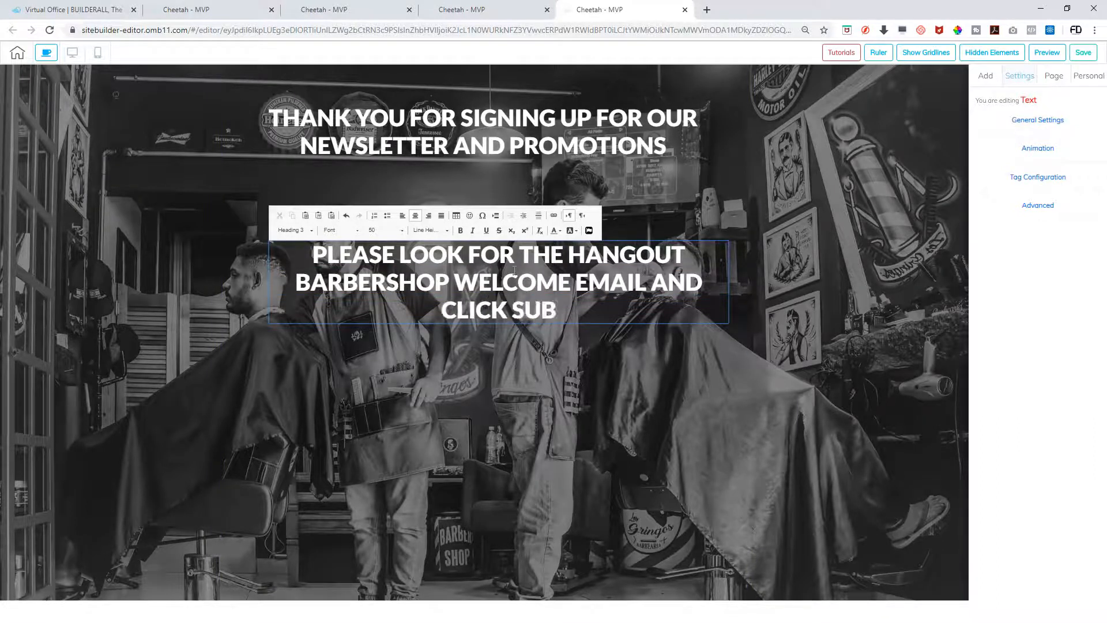
type("SRRIBE")
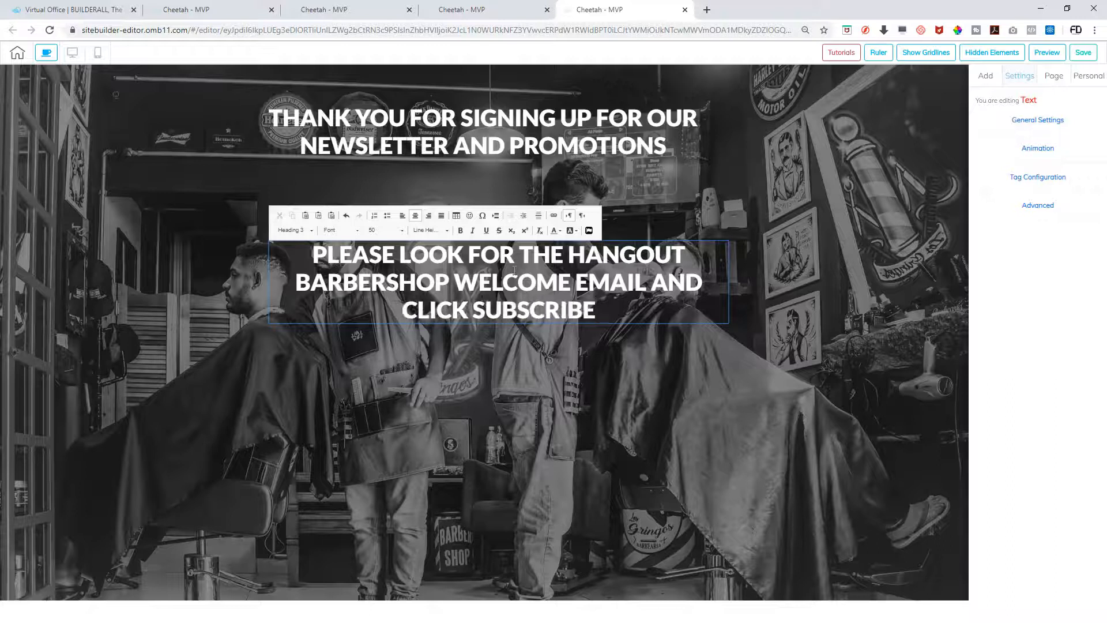
Replace PLEASE with REMEMBER and set the message text to size 42
double_click(369, 254)
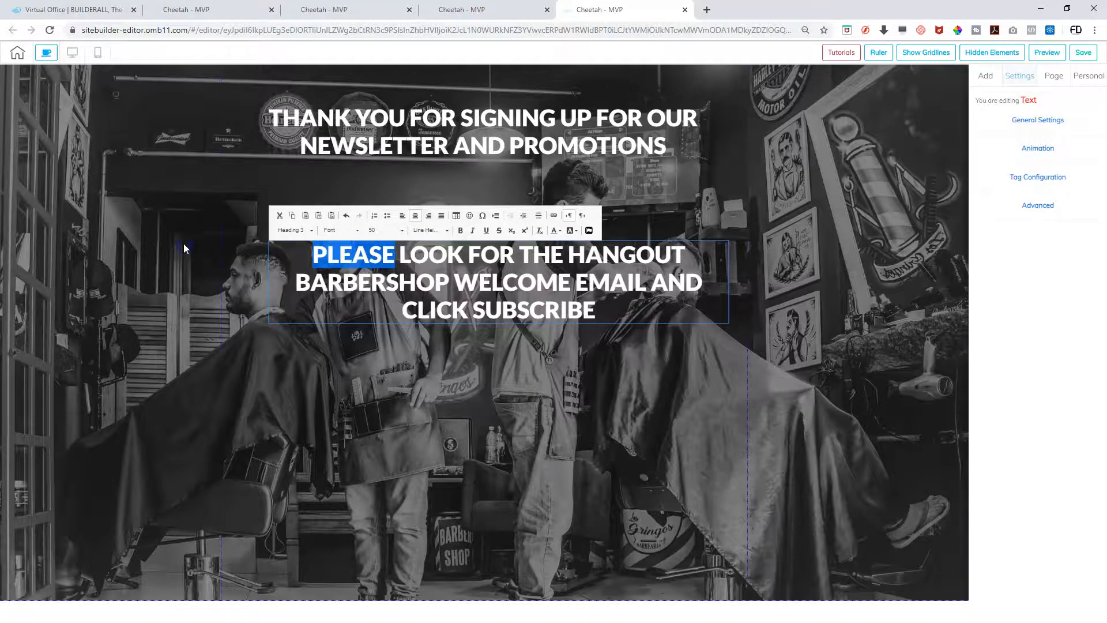
type("REMEMBER")
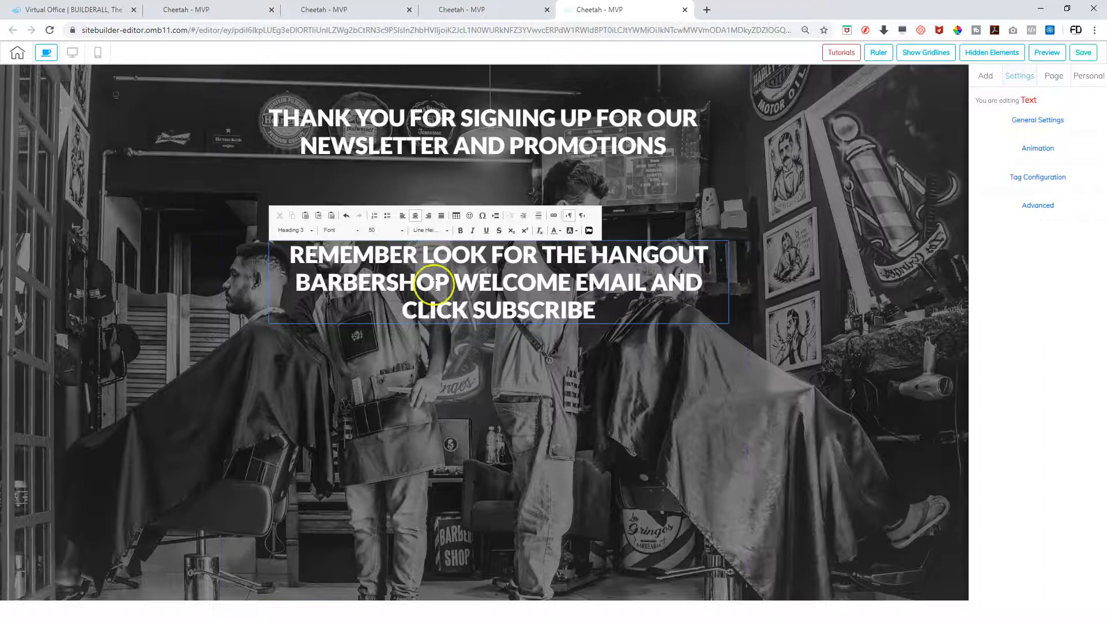
left_click_drag(600, 312, 288, 251)
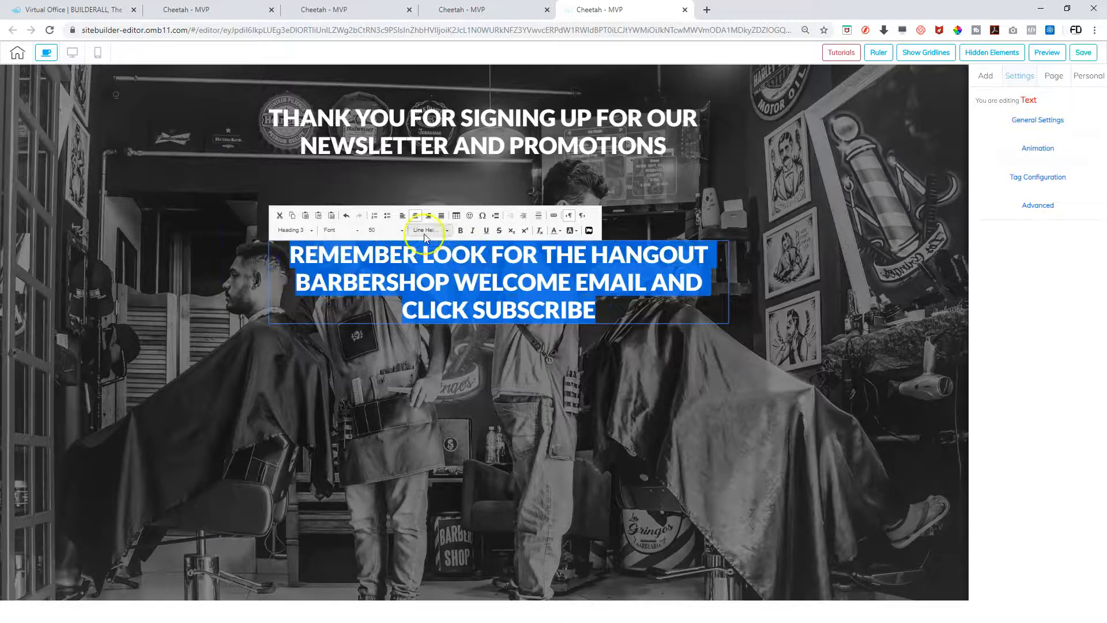
left_click(395, 231)
scroll(388, 256, "up", 4)
scroll(388, 260, "down", 1)
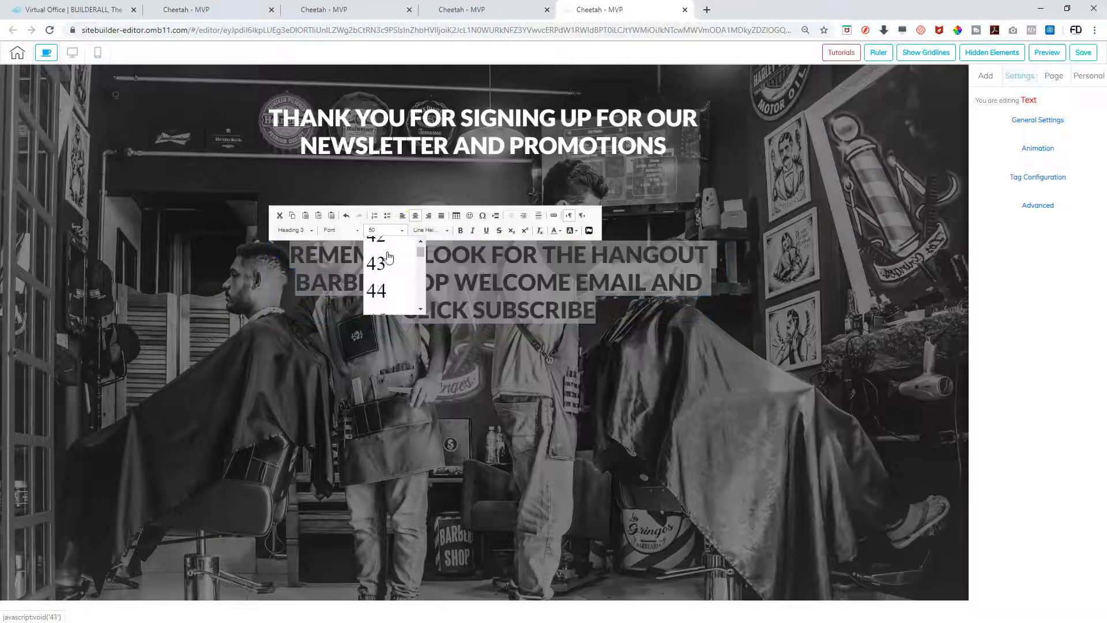
scroll(388, 264, "up", 1)
left_click(383, 260)
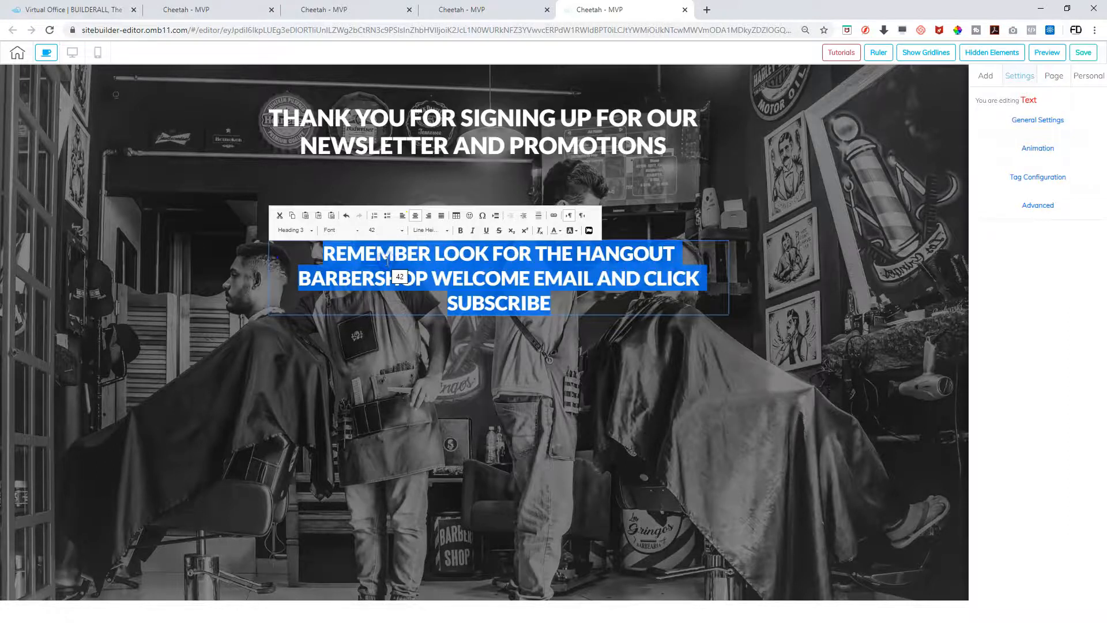
left_click(490, 299)
Colour the reminder message text yellow
left_click(524, 289)
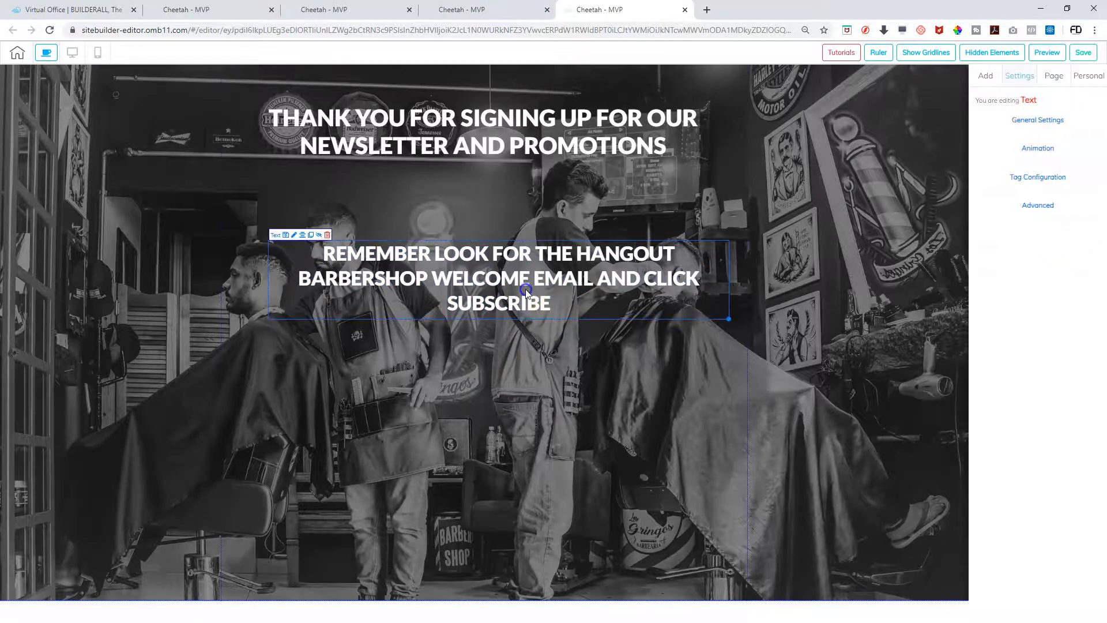
double_click(545, 294)
left_click_drag(551, 302, 322, 251)
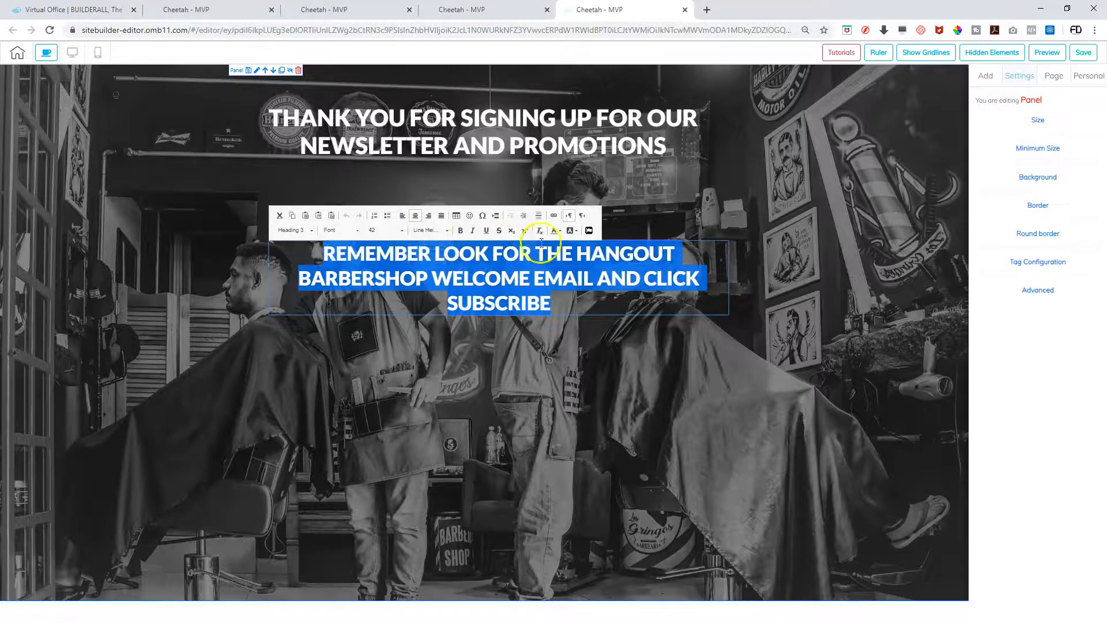
left_click(557, 230)
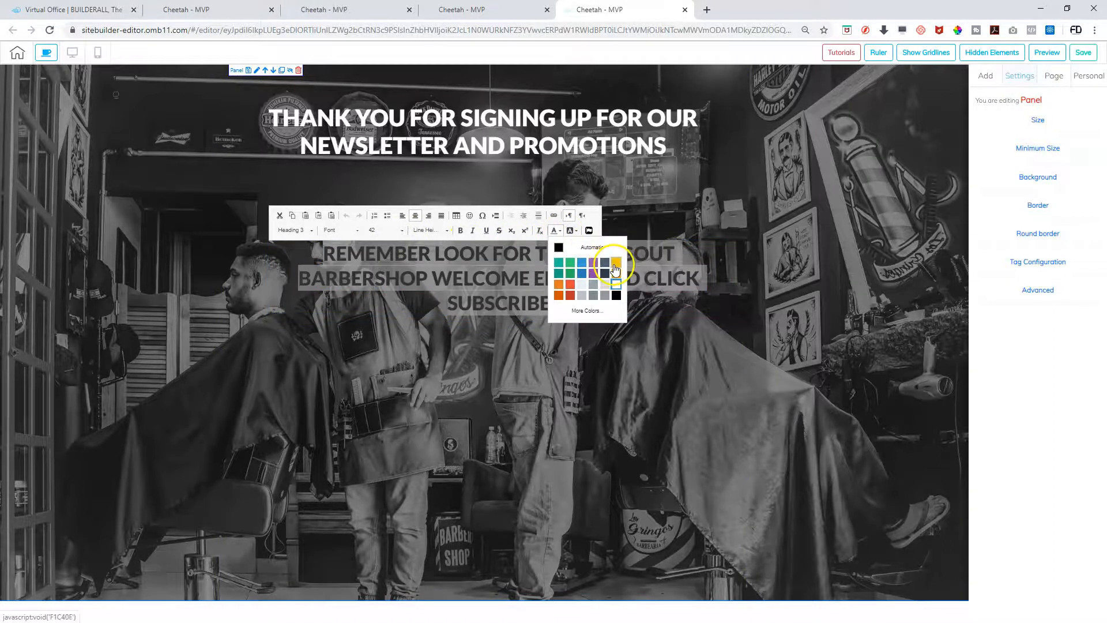
left_click(614, 264)
left_click(544, 358)
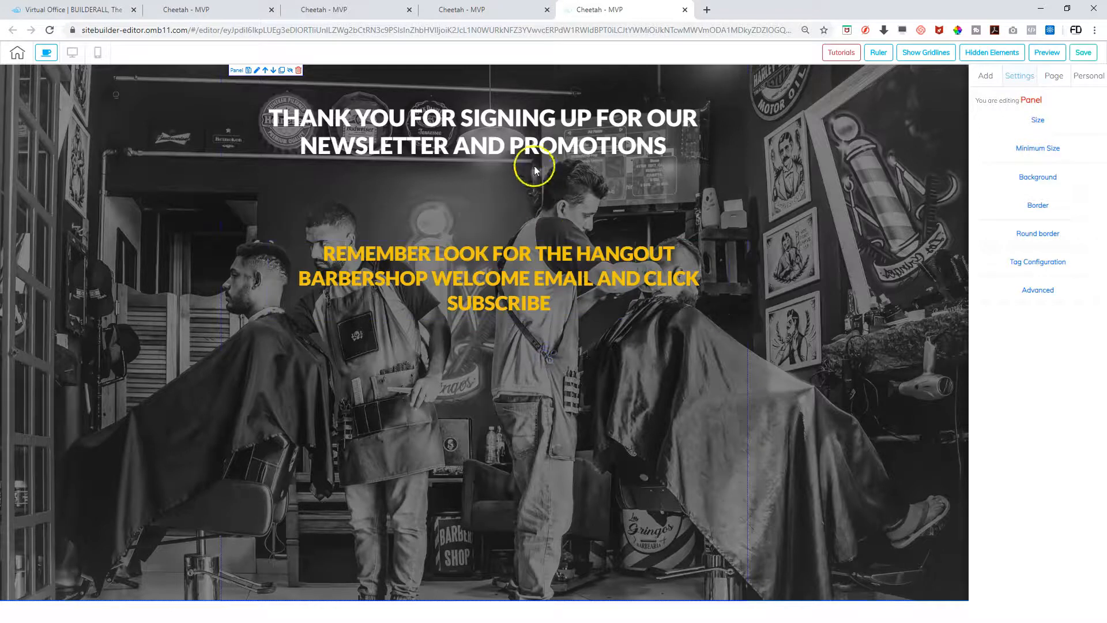
Duplicate the yellow reminder message block
left_click(514, 152)
left_click(491, 253)
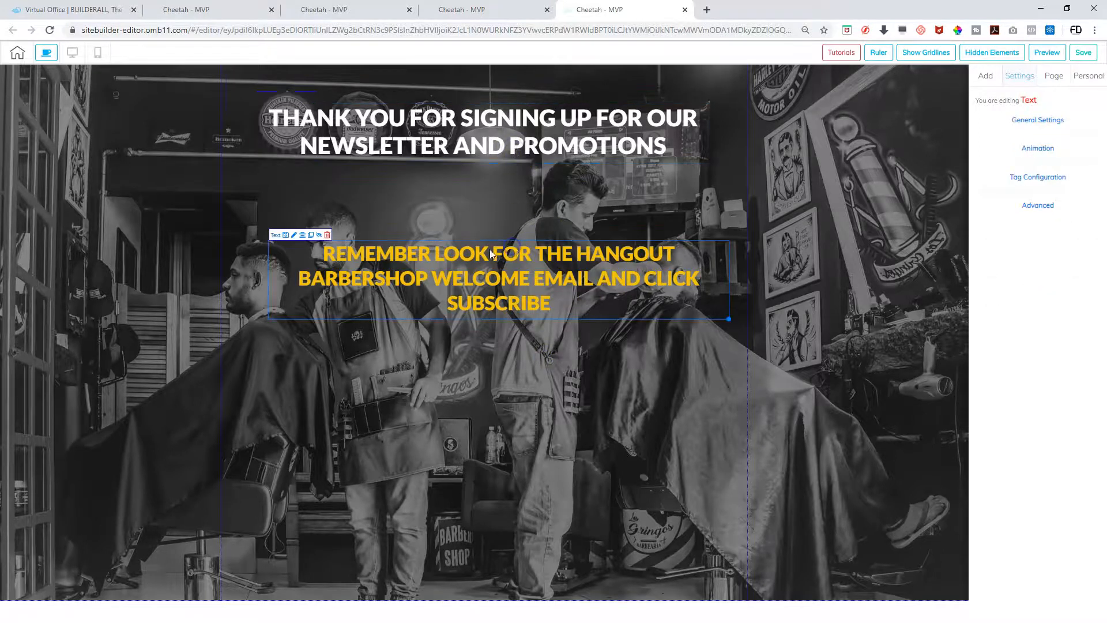
left_click(312, 234)
Move the copy below the reminder, centre it, and change its text to GO BACK TO HOME PAGE
left_click_drag(448, 270, 423, 389)
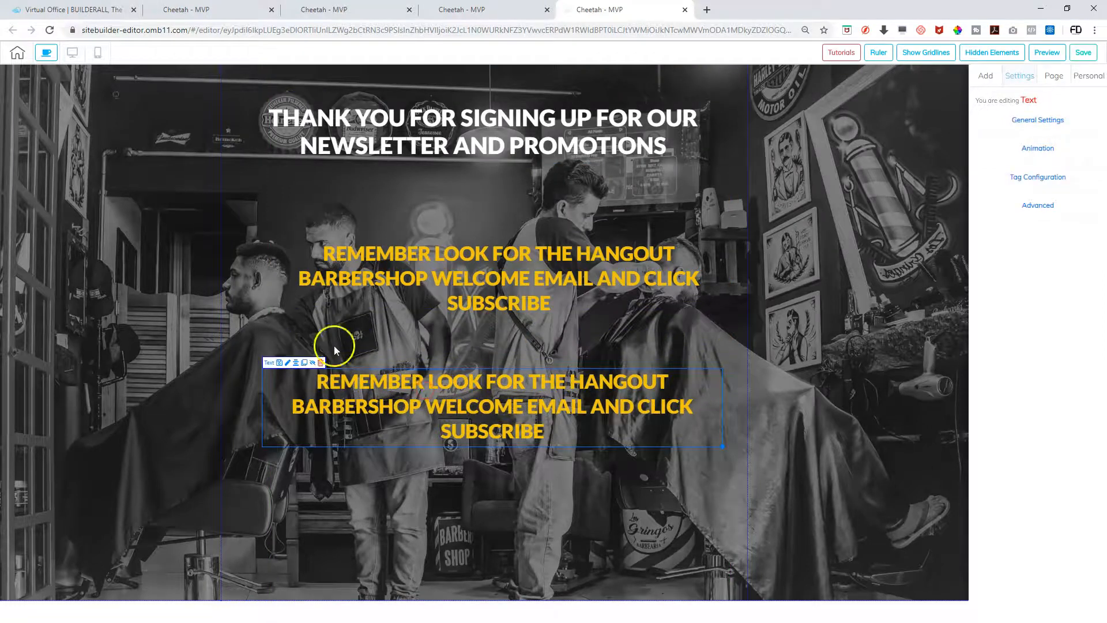
left_click(296, 363)
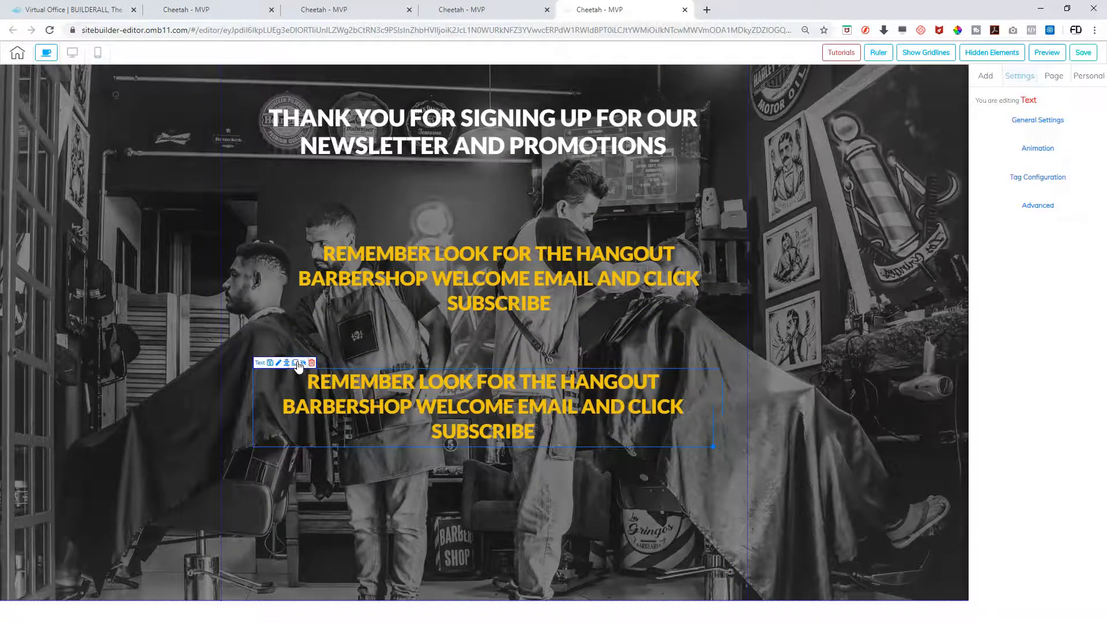
double_click(486, 414)
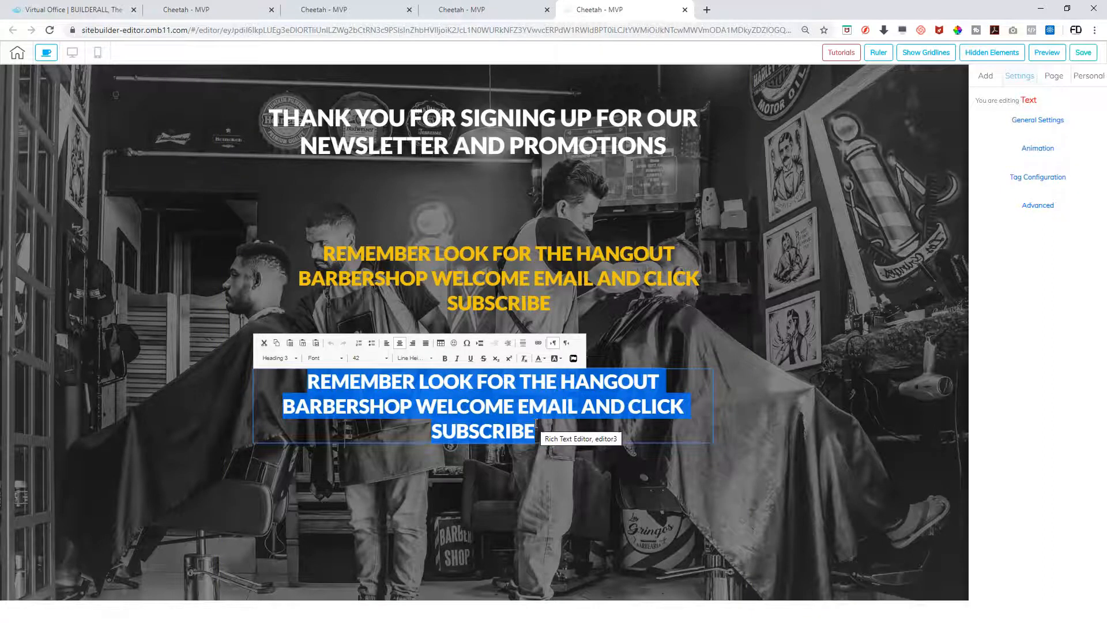
key("Delete")
type("GO BACK TO")
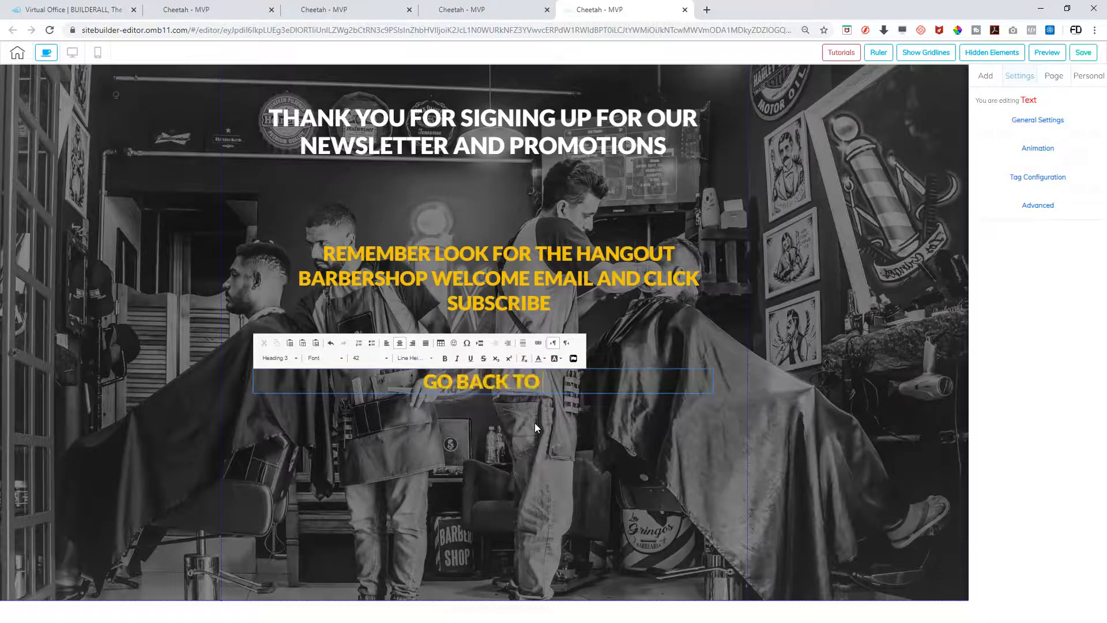
type(" TH")
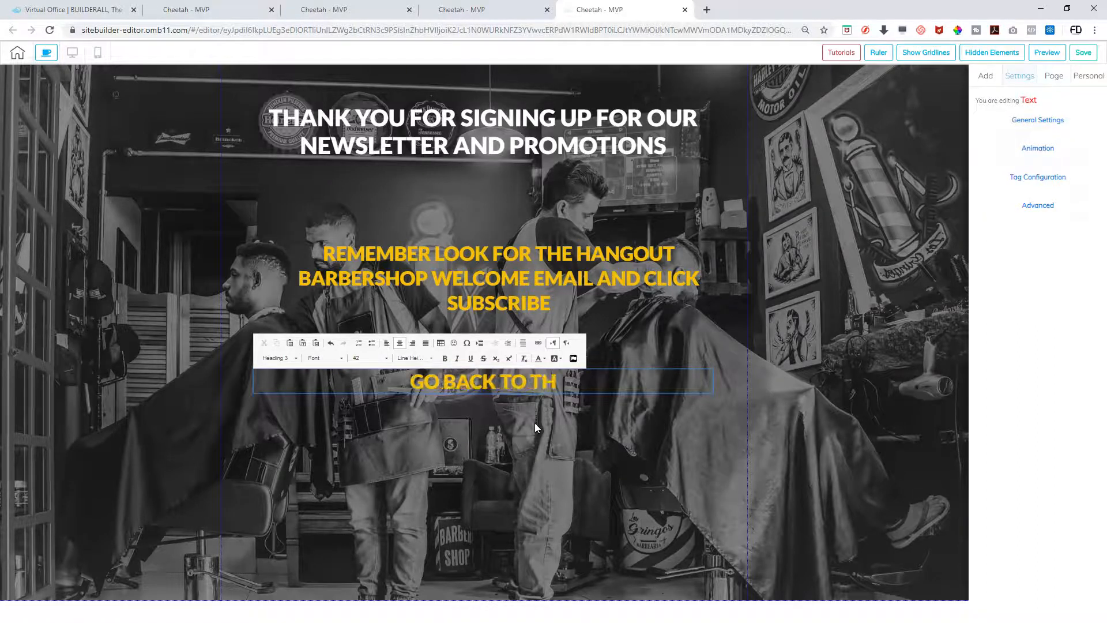
key("BackSpace")
key("BackSpace")
key("BackSpace")
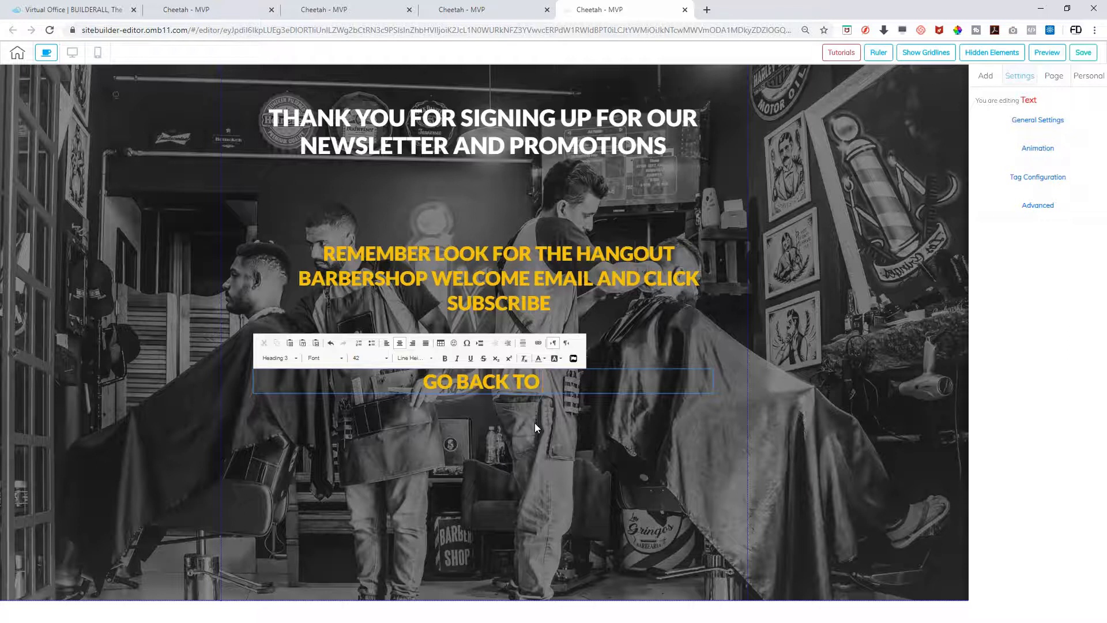
type("HOME PAGE")
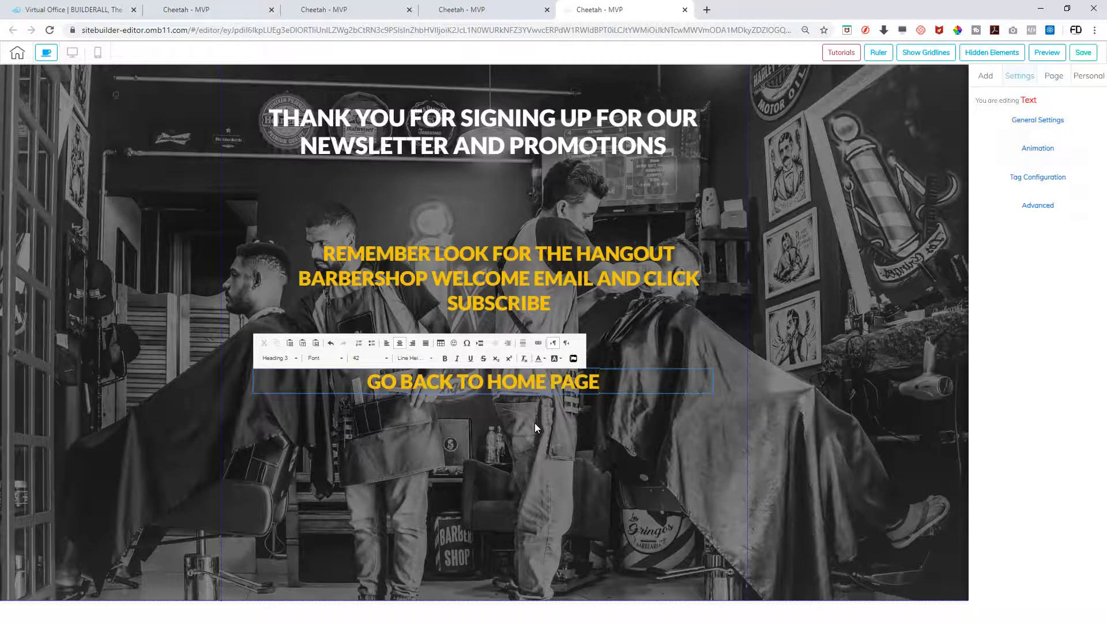
left_click(545, 434)
Make the GO BACK TO HOME PAGE text white
left_click_drag(597, 385, 363, 383)
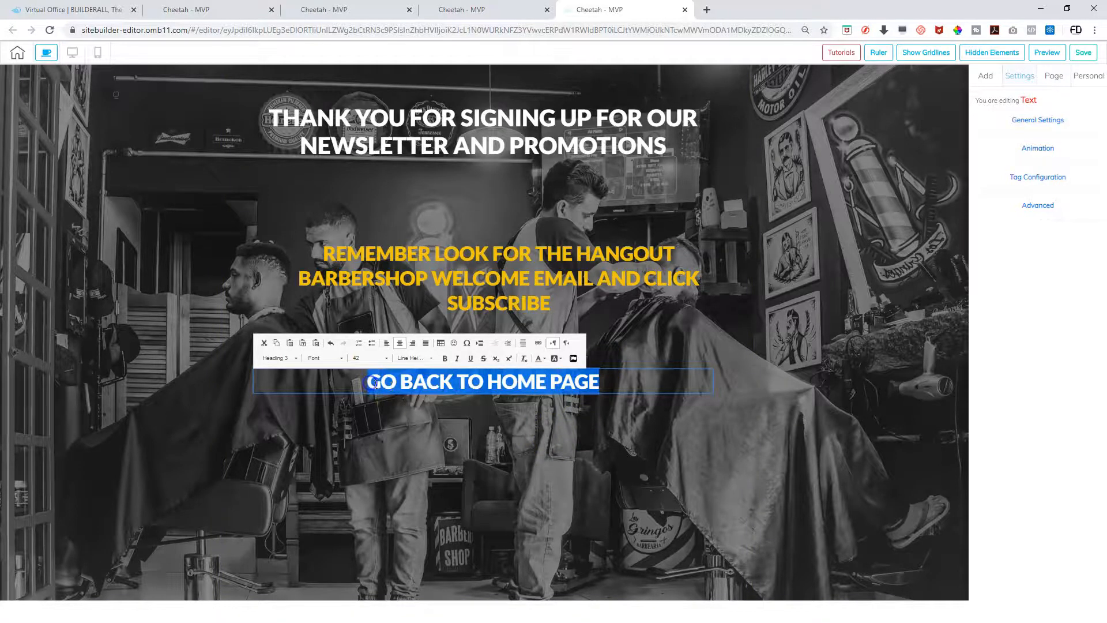
left_click(545, 359)
left_click(600, 413)
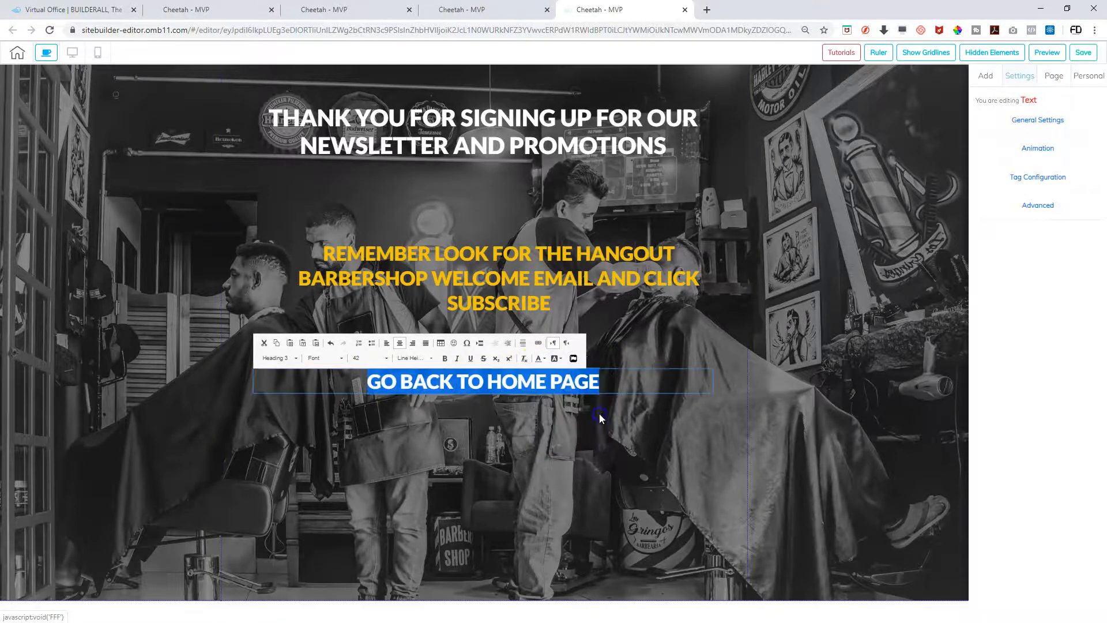
left_click(512, 443)
left_click(596, 344)
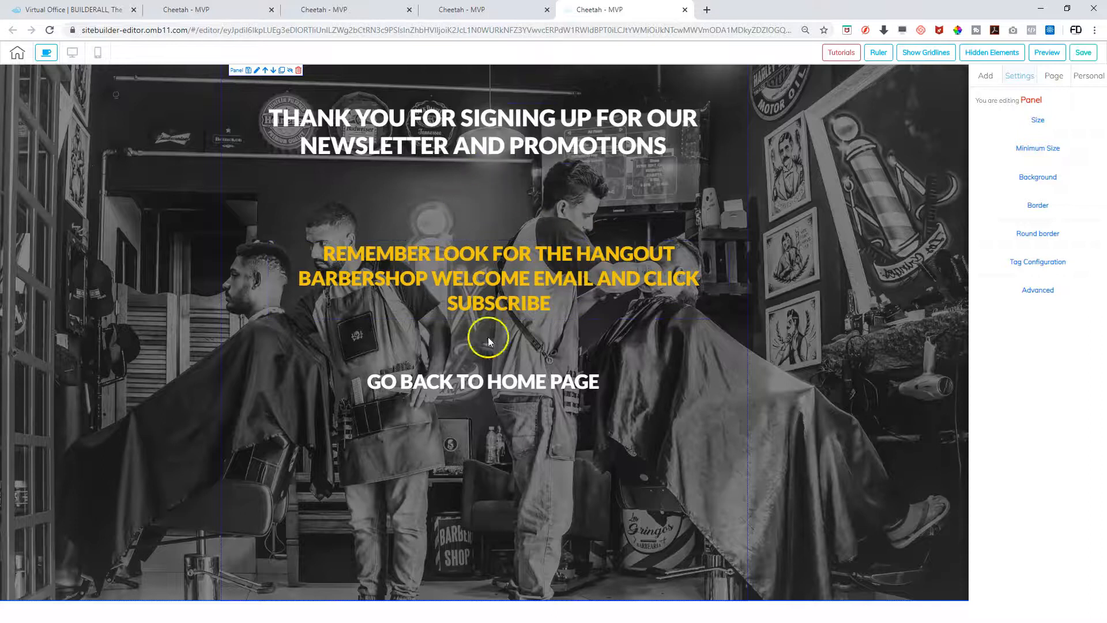
Enlarge the thank-you heading to font size 58
double_click(510, 155)
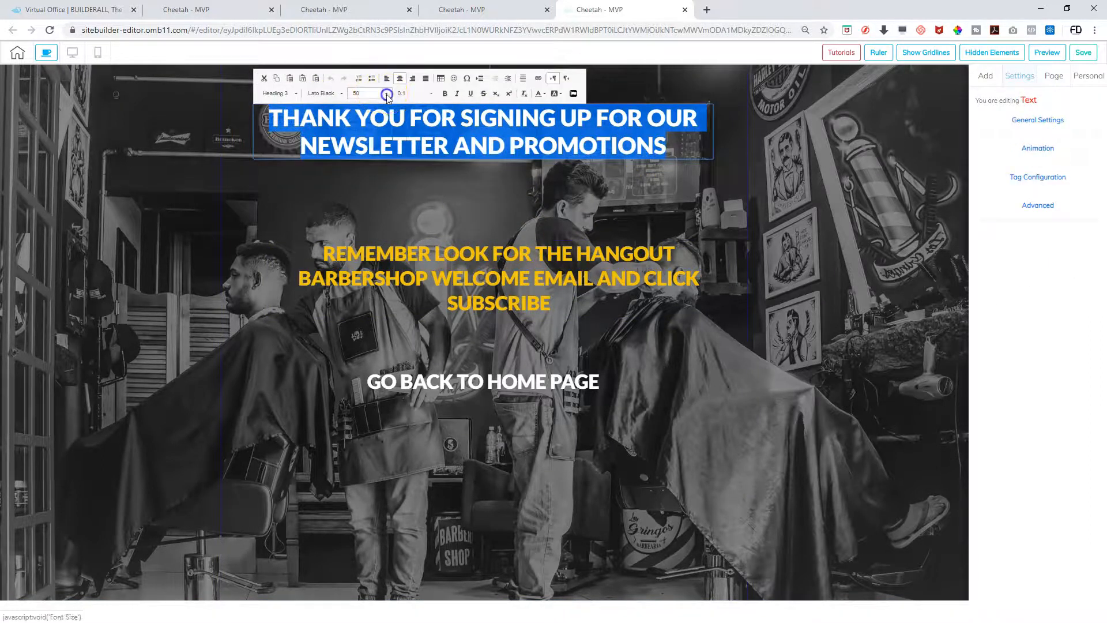
left_click(386, 93)
scroll(391, 156, "down", 3)
scroll(388, 148, "down", 1)
left_click(383, 128)
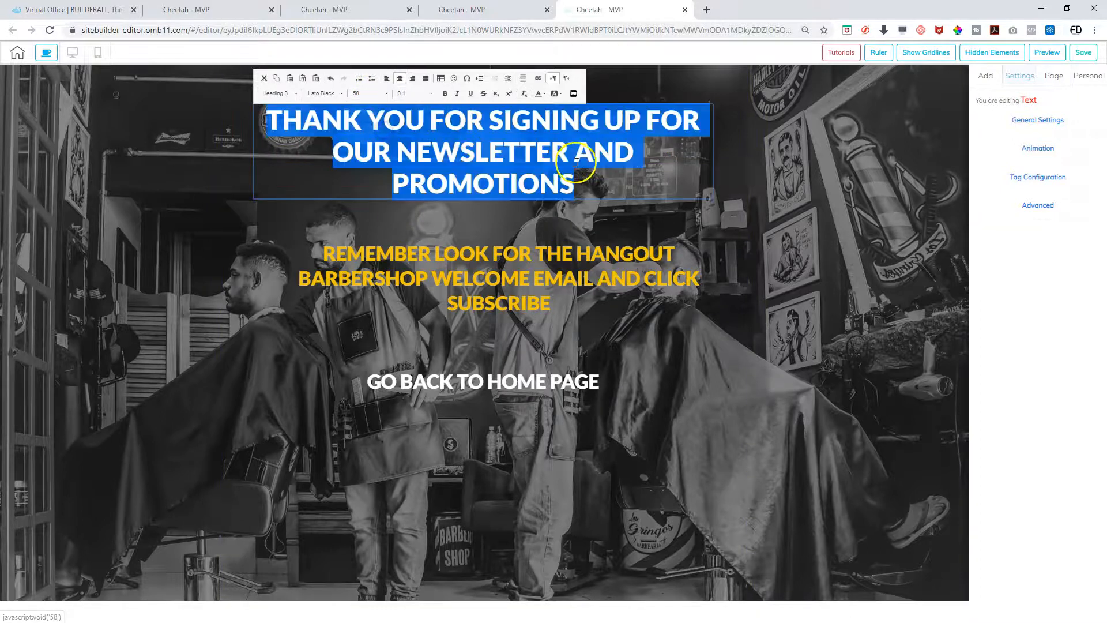
Widen the heading's text box so it fits on two lines
left_click(714, 196)
left_click(713, 199)
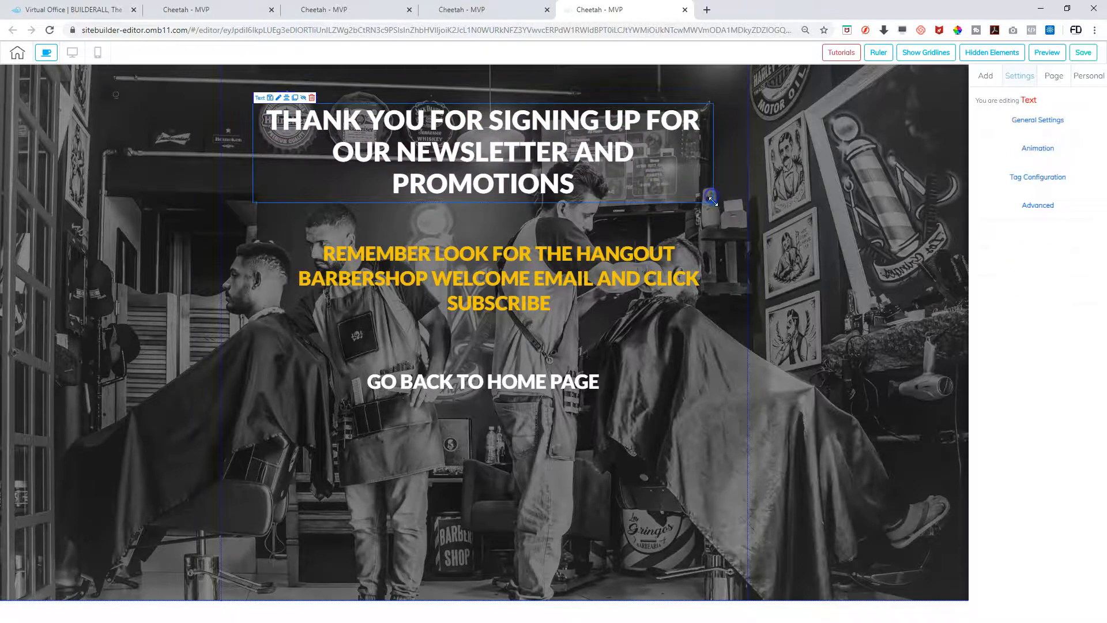
left_click_drag(714, 200, 740, 202)
left_click(597, 168)
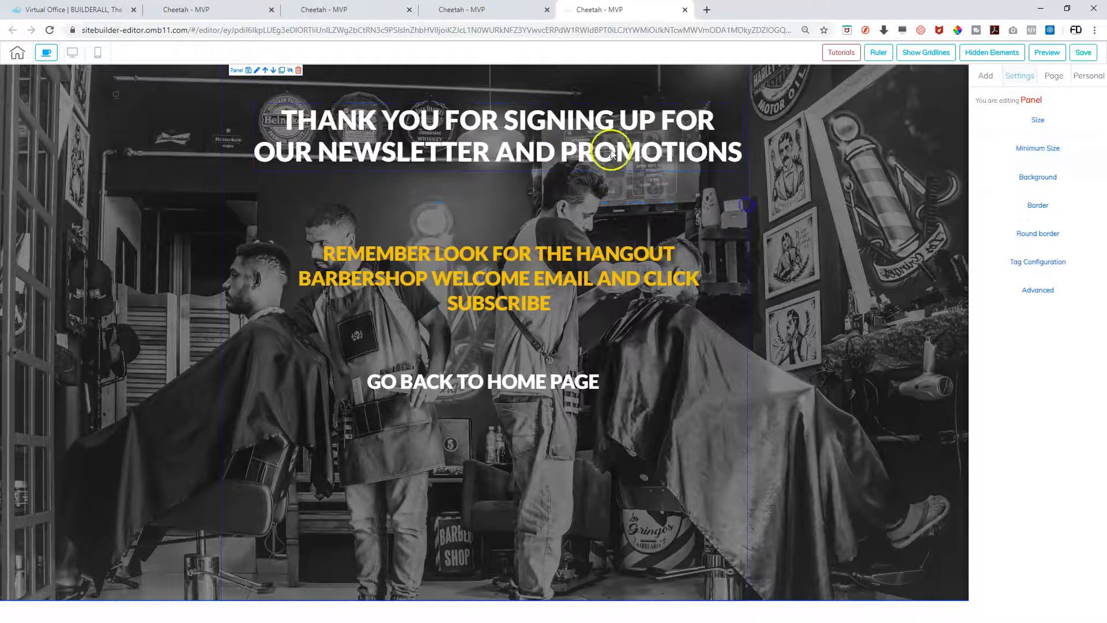
left_click(596, 167)
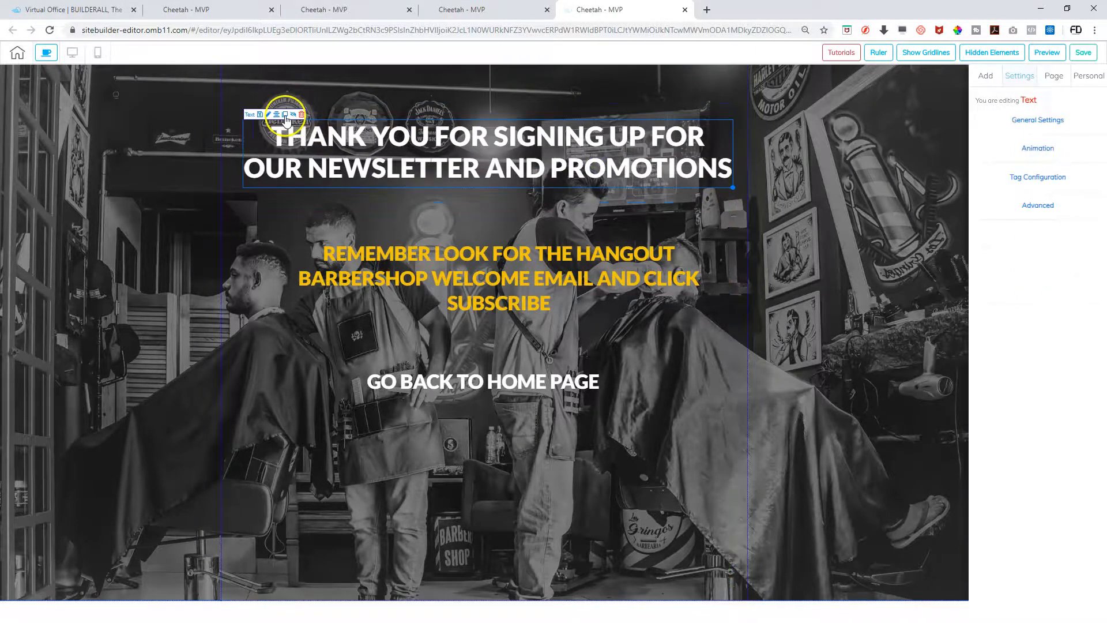
Give the yellow reminder a fadeInLeft animation starting after 2 seconds
left_click(510, 258)
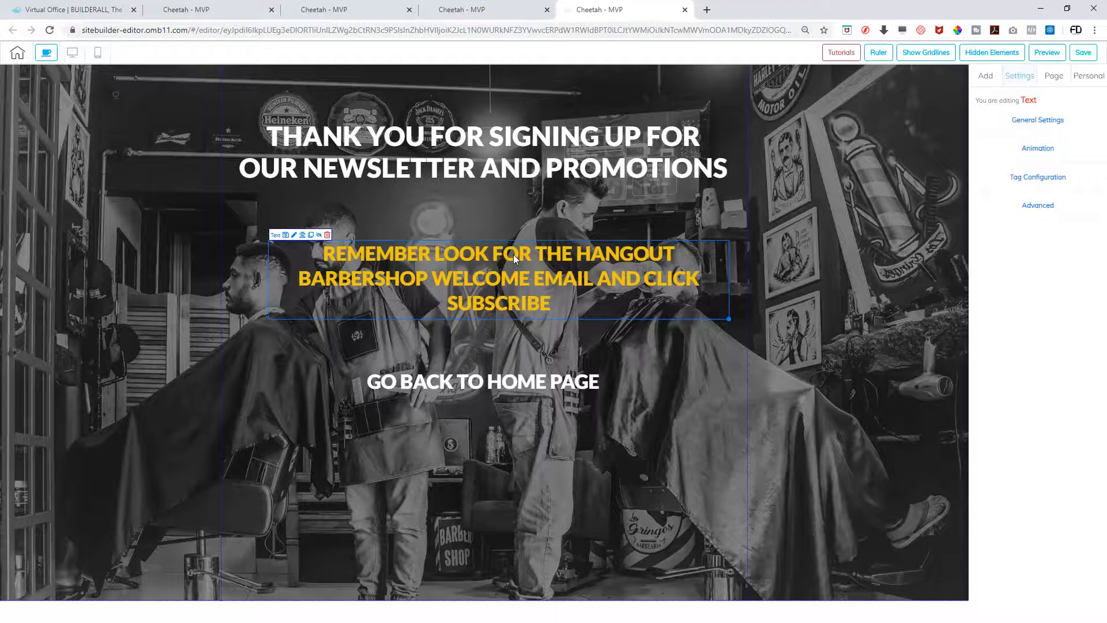
left_click(1029, 150)
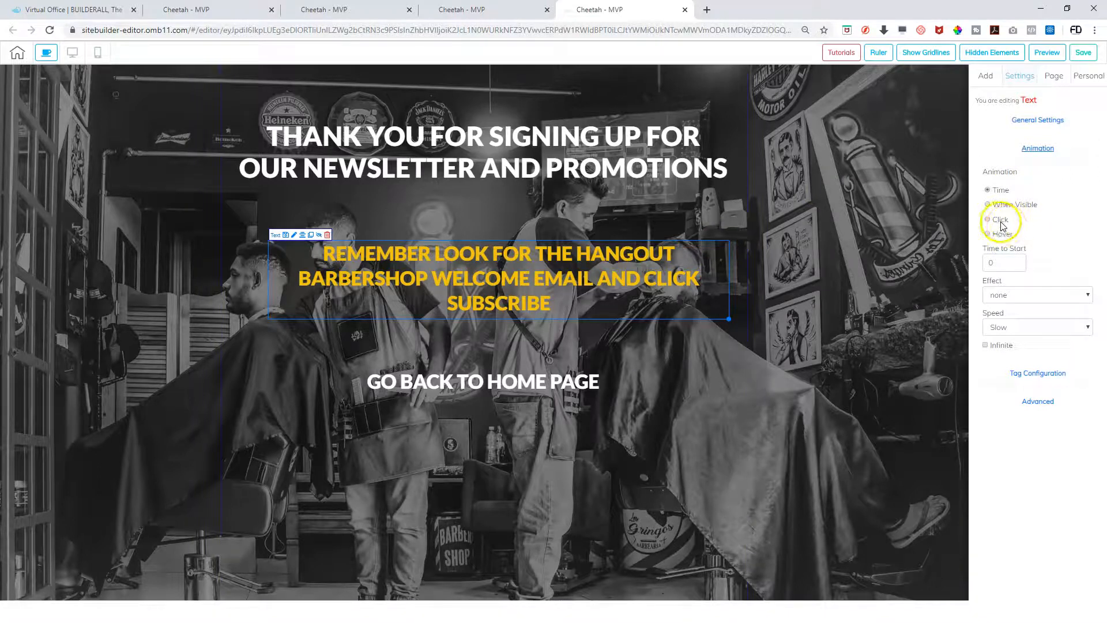
left_click(1016, 259)
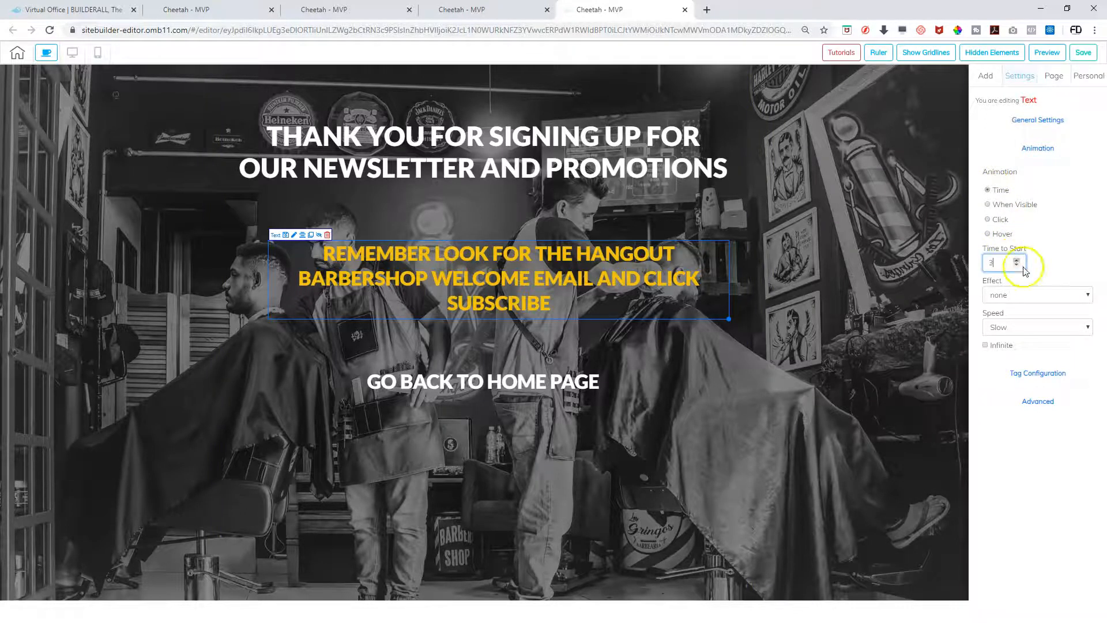
left_click(1018, 265)
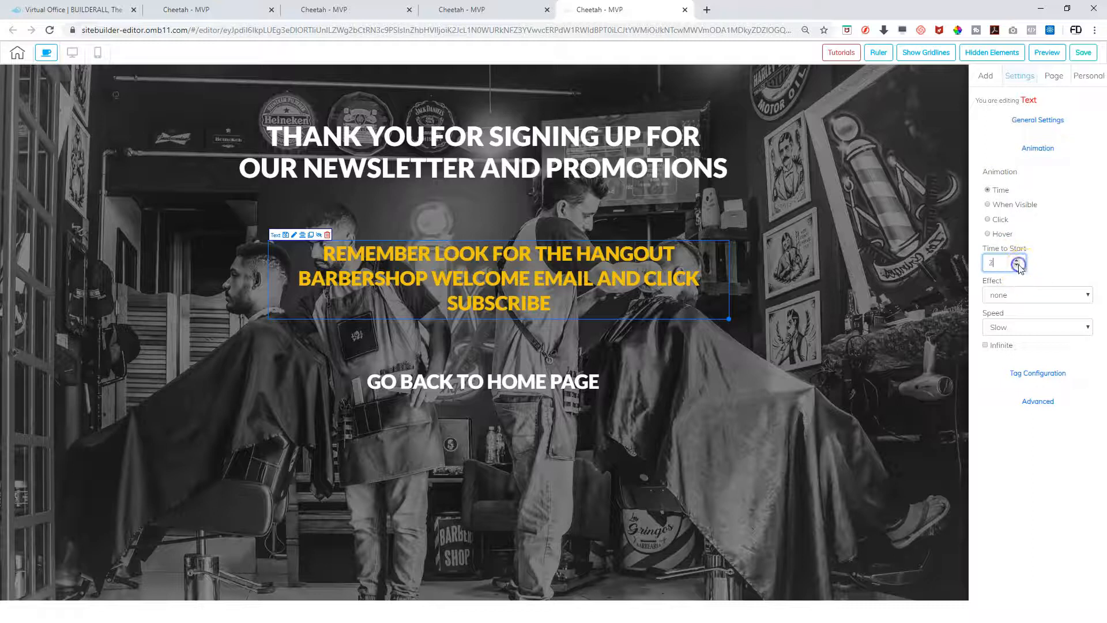
left_click(1037, 297)
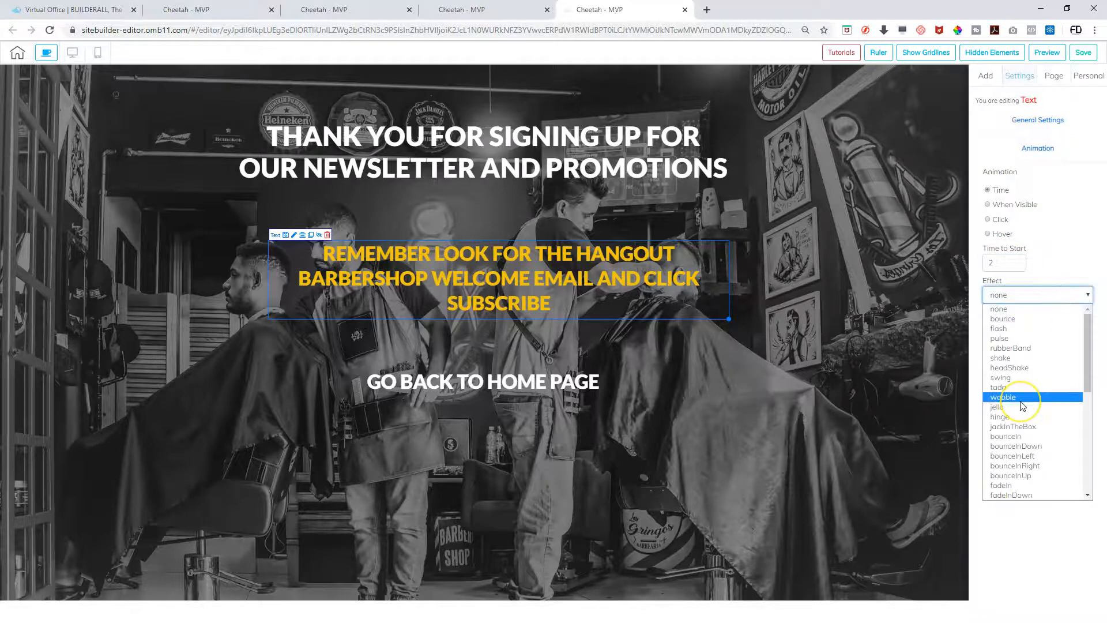
scroll(1021, 405, "down", 4)
scroll(1021, 405, "down", 1)
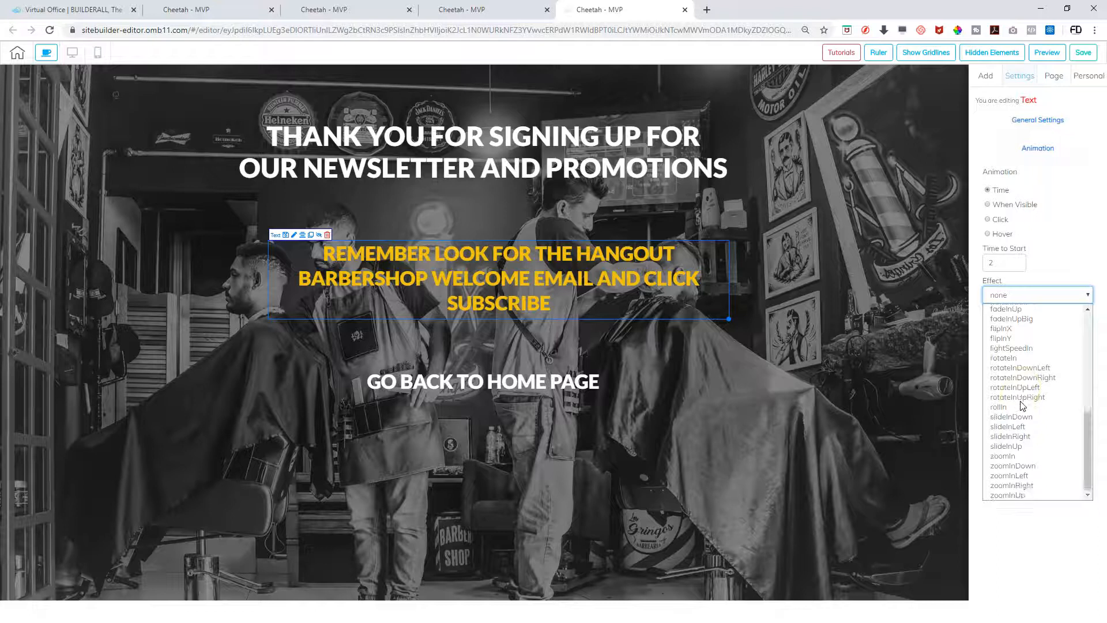
scroll(1021, 405, "up", 5)
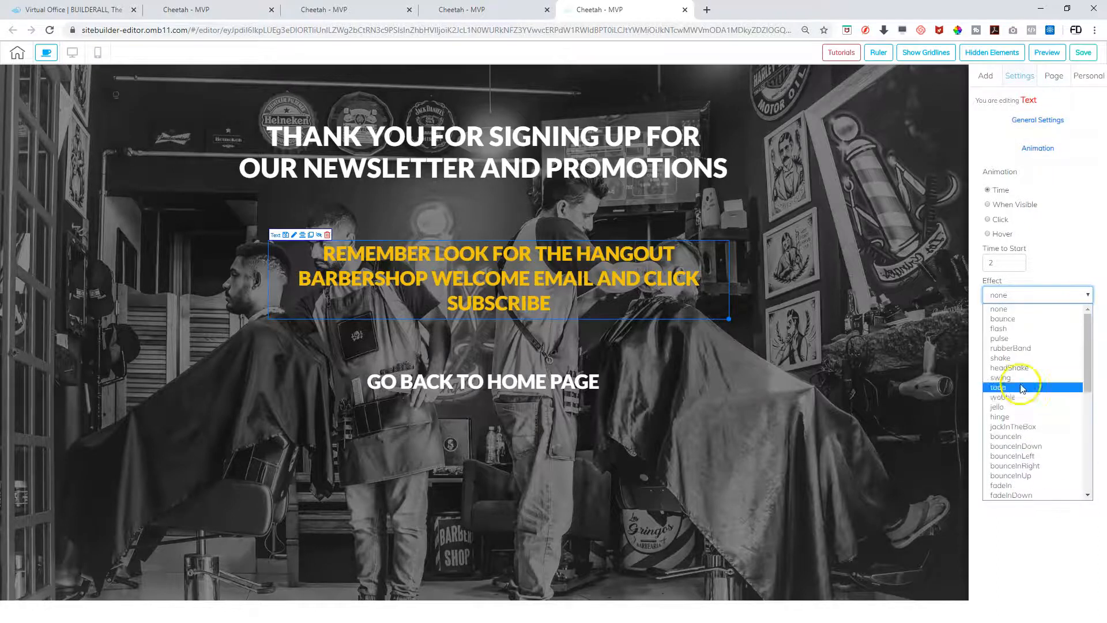
left_click(1027, 368)
scroll(1021, 392, "down", 2)
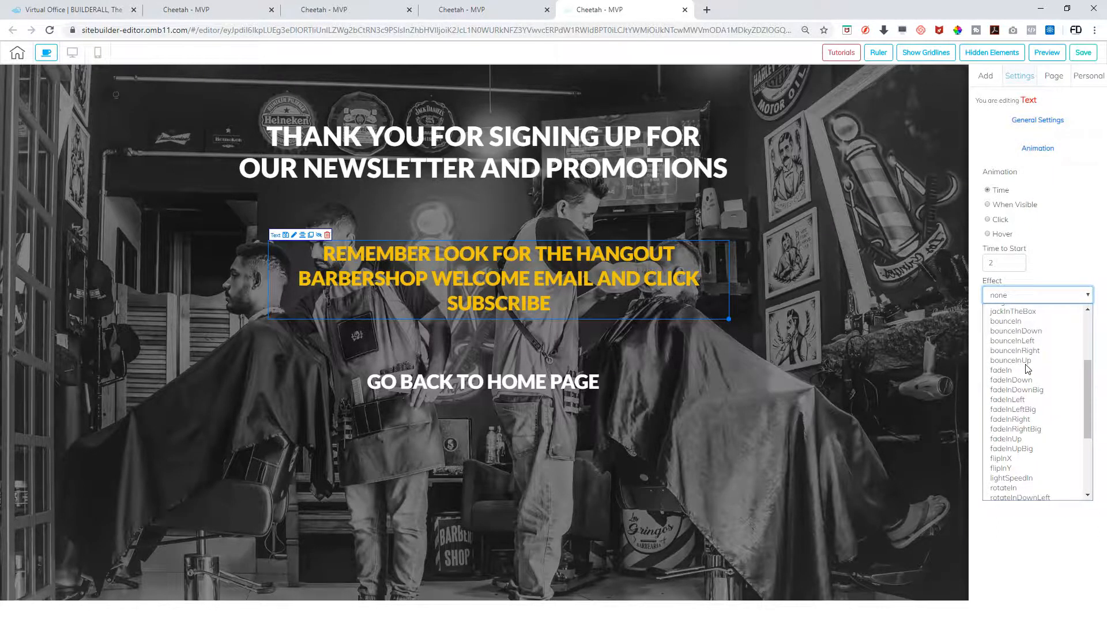
left_click(1015, 399)
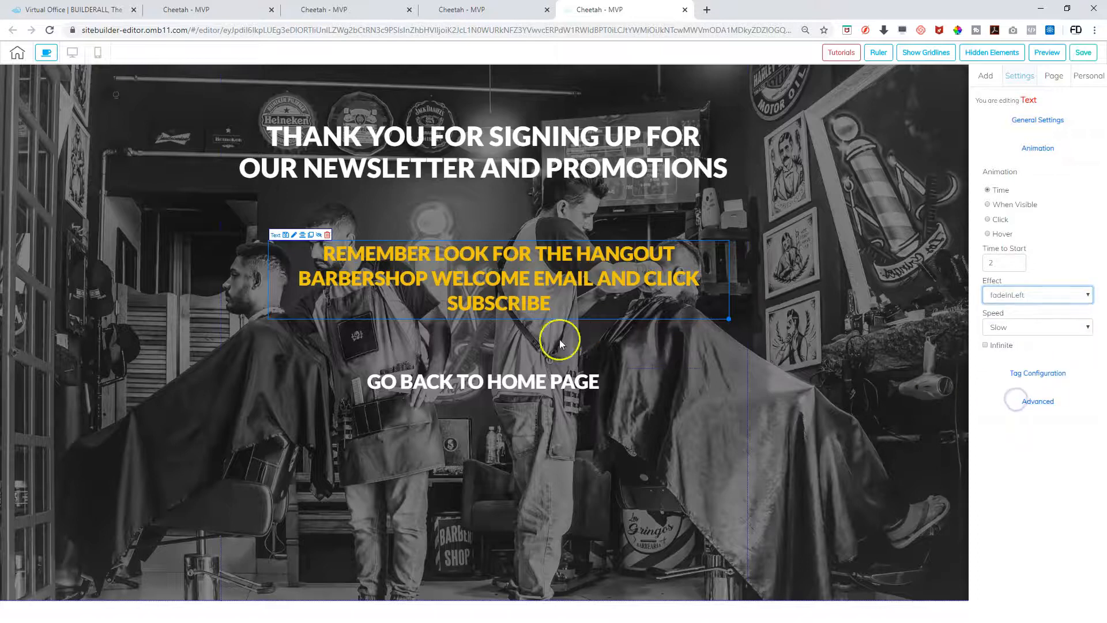
Give GO BACK TO HOME PAGE a fadeInRight animation starting after 2 seconds
left_click(542, 386)
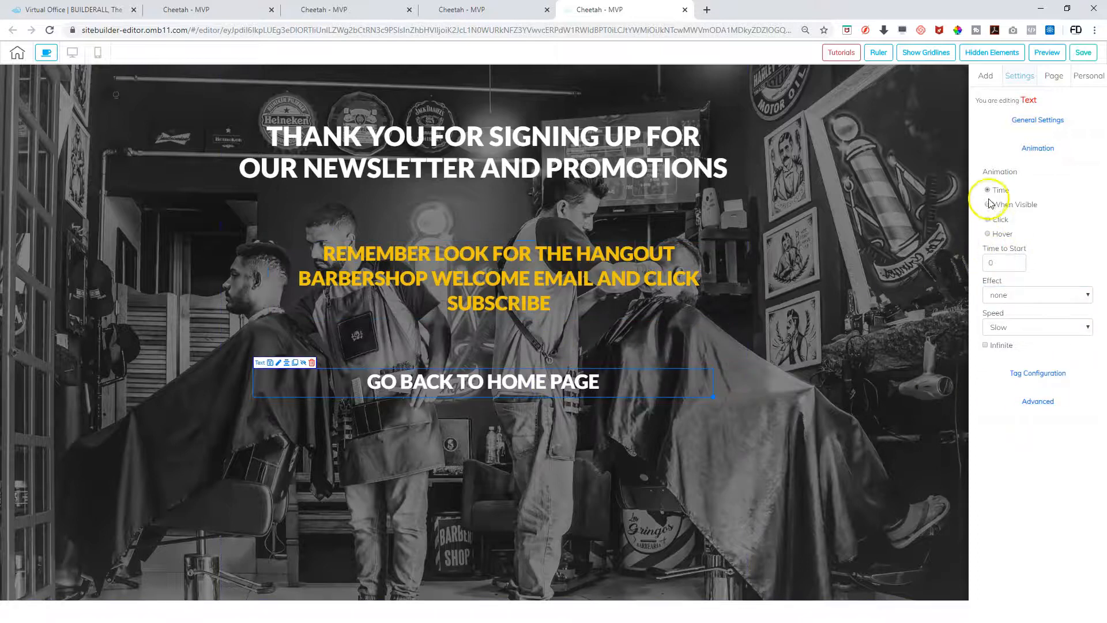
left_click(1016, 260)
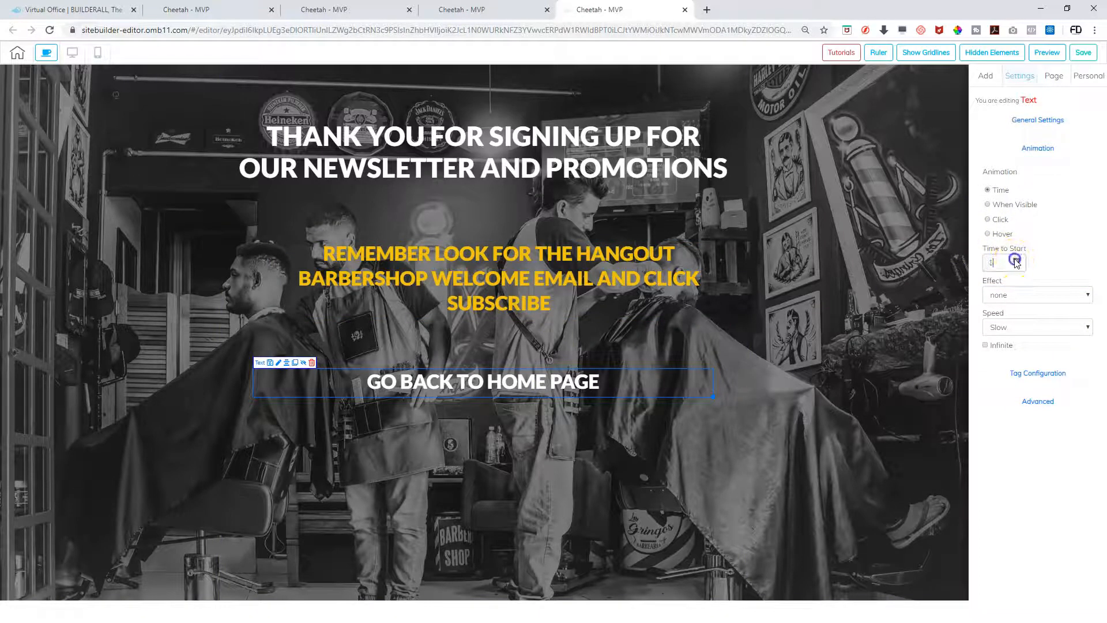
left_click(1038, 295)
scroll(997, 409, "down", 4)
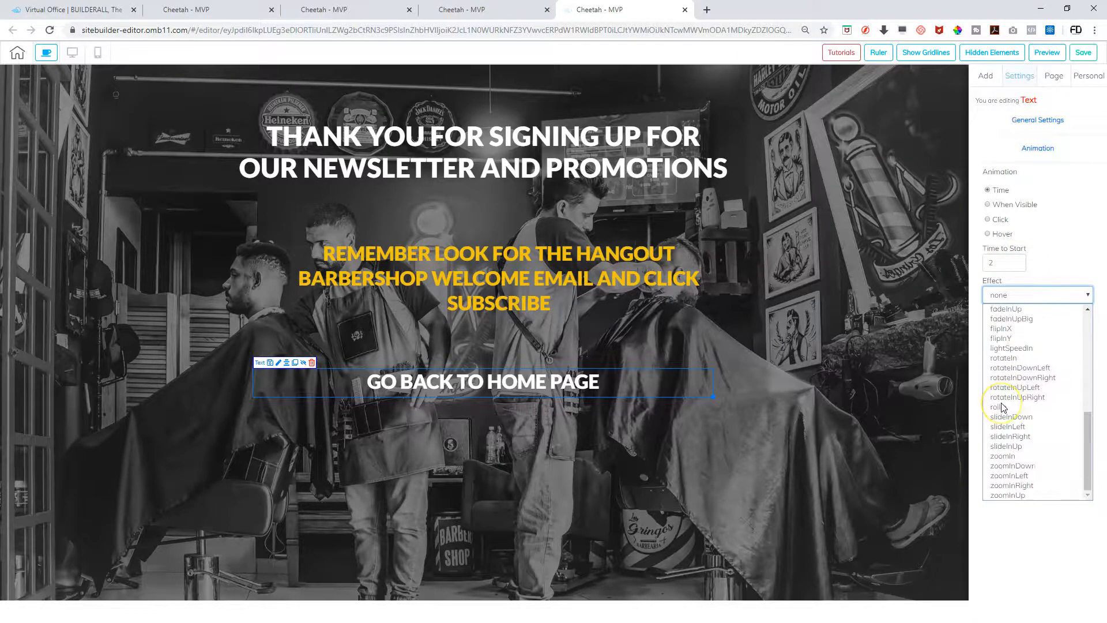
scroll(1002, 408, "up", 4)
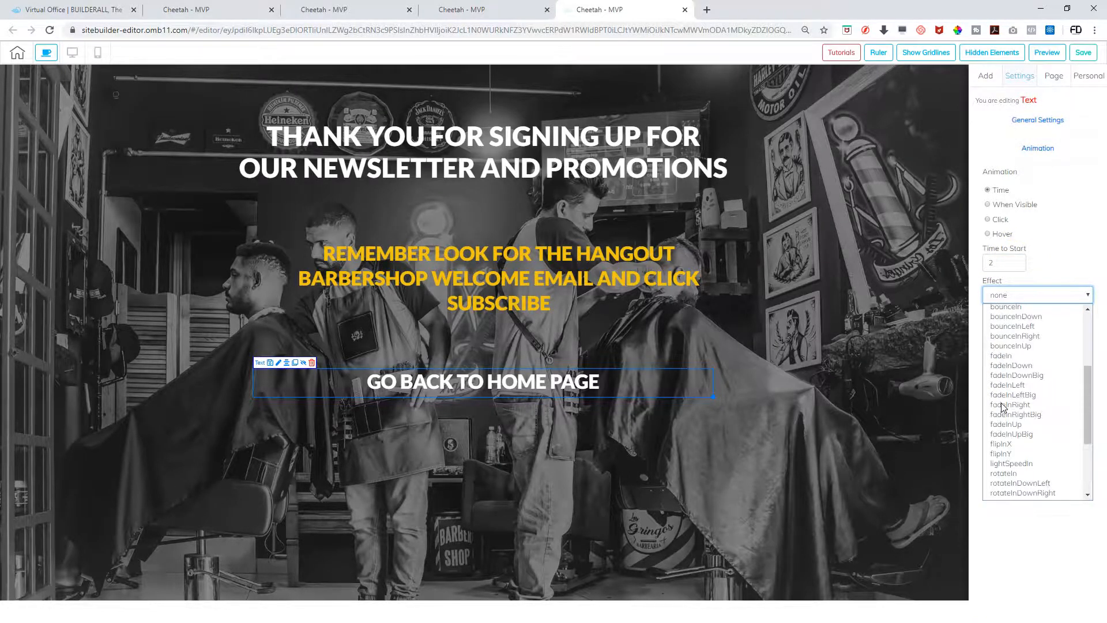
left_click(1008, 406)
left_click(616, 497)
left_click(483, 385)
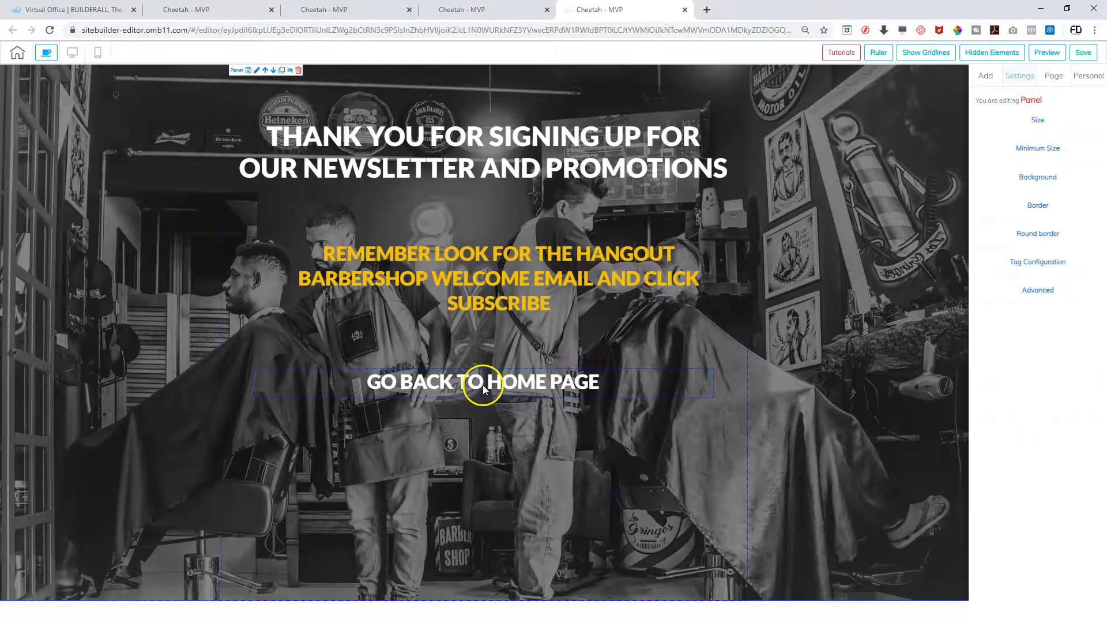
left_click(482, 385)
left_click(482, 385)
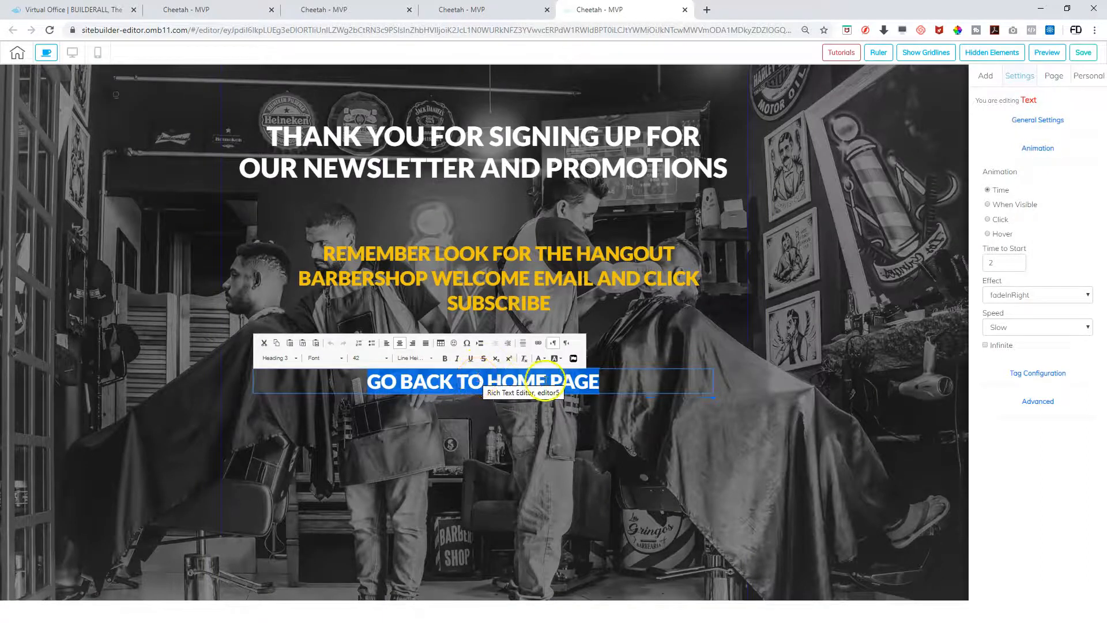
left_click(455, 419)
left_click(515, 384)
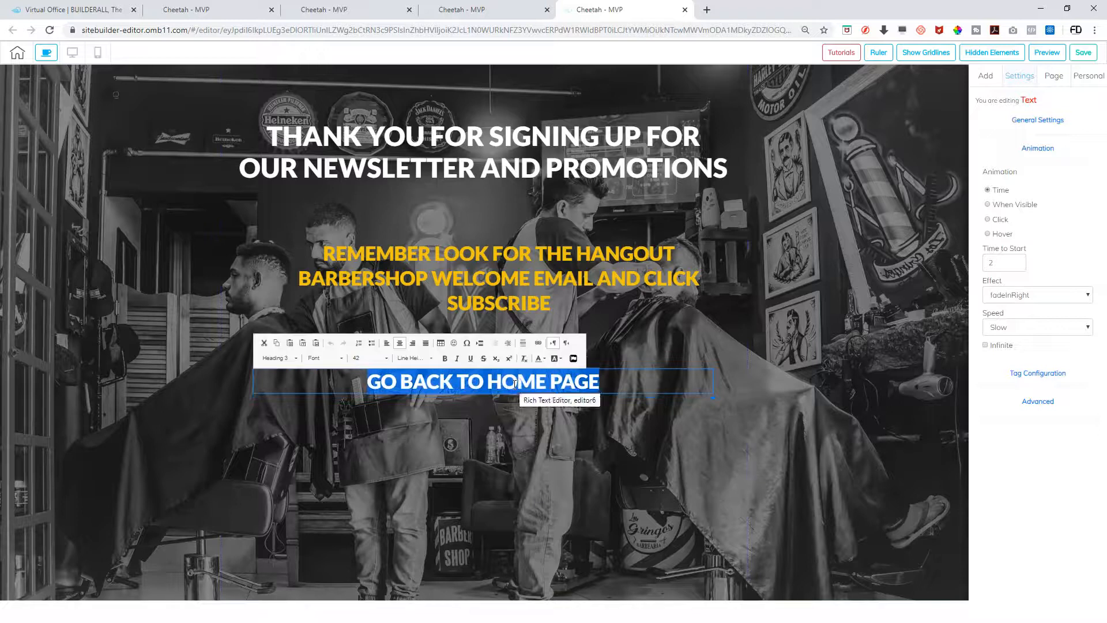
left_click(538, 342)
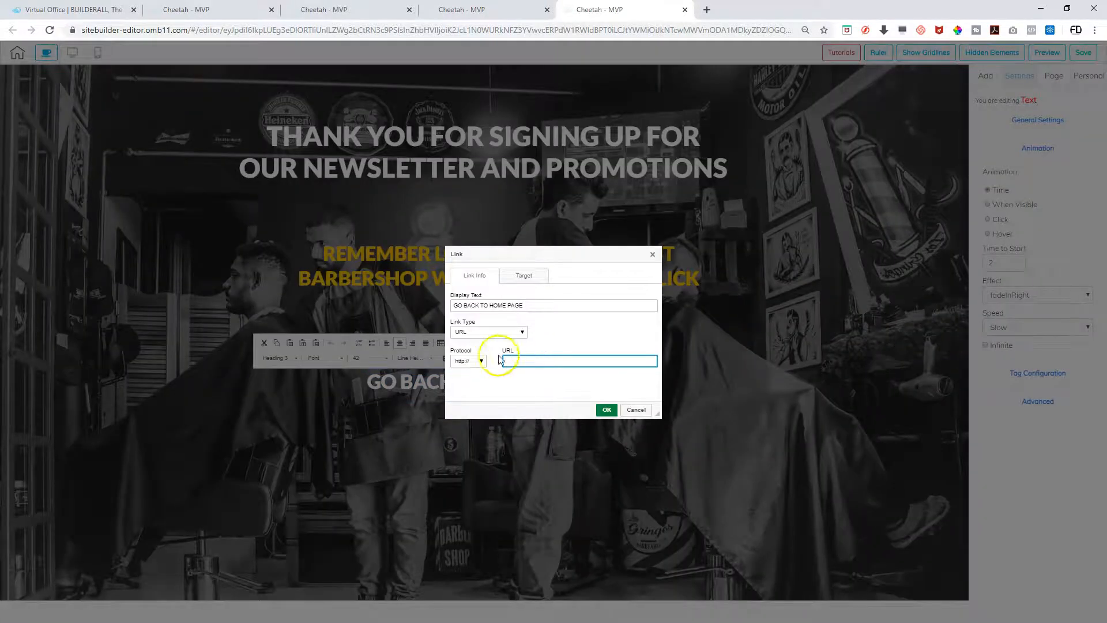
left_click(481, 360)
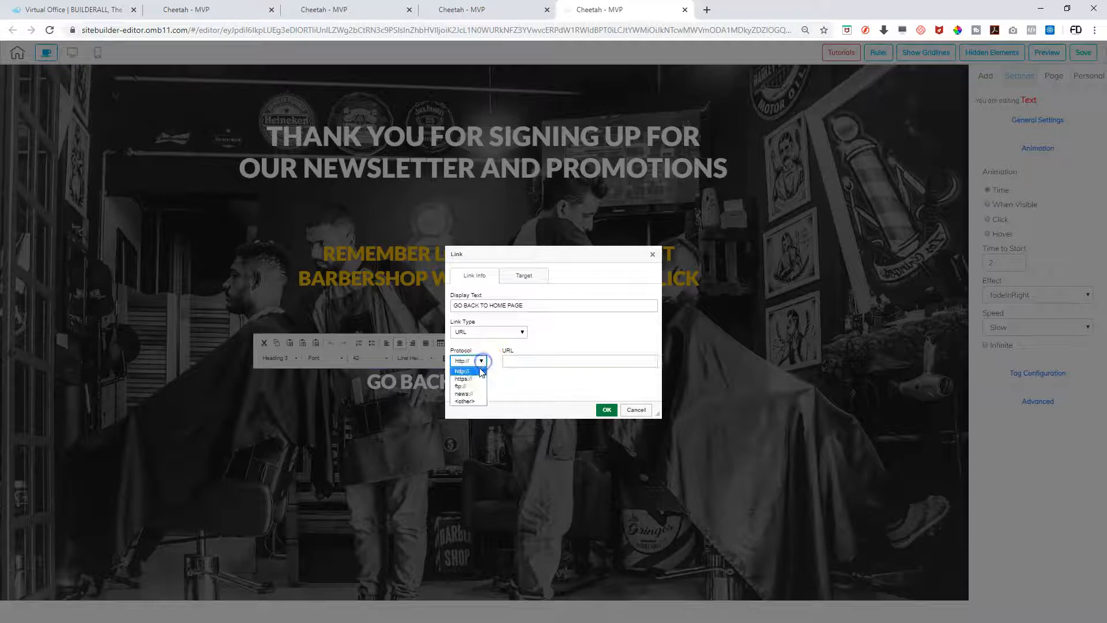
left_click(464, 378)
left_click(547, 362)
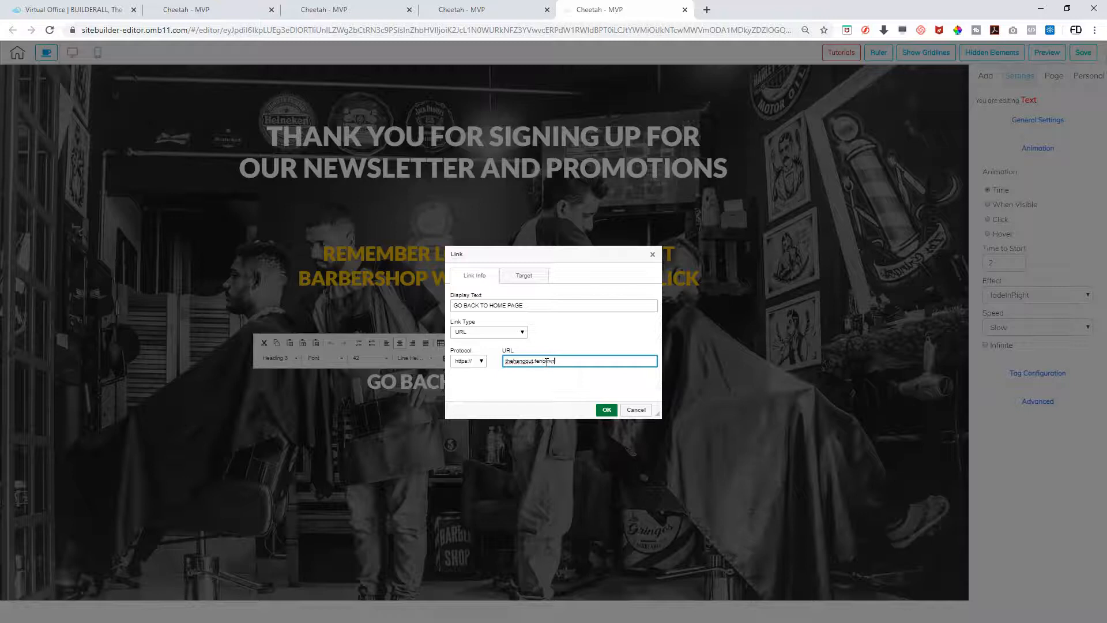
left_click(607, 409)
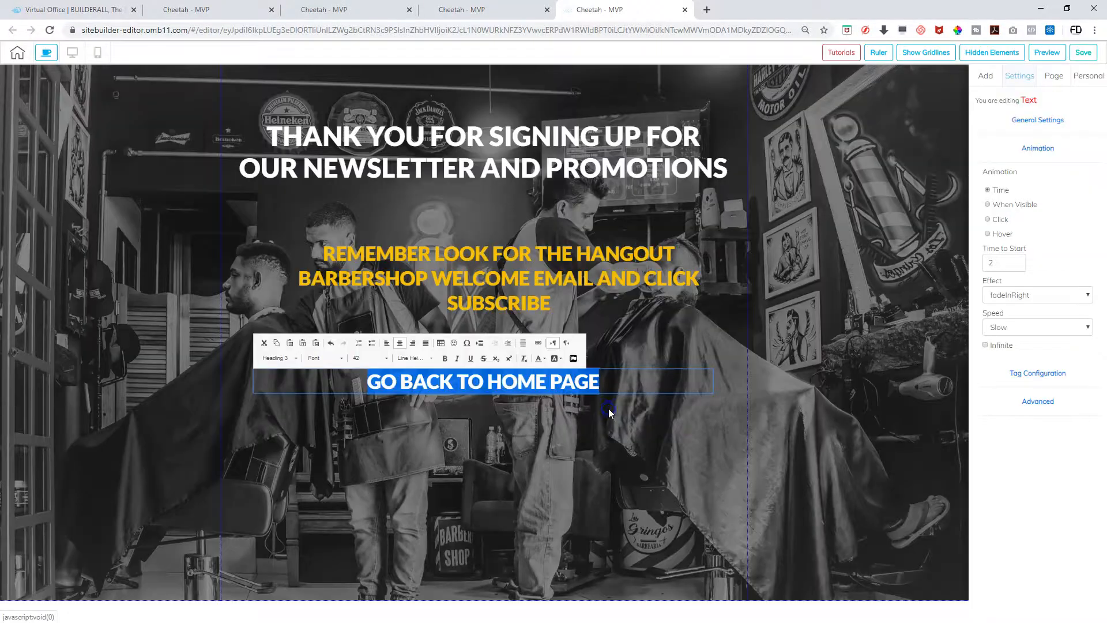
Reopen the link settings to verify the home page address and confirm it
right_click(563, 384)
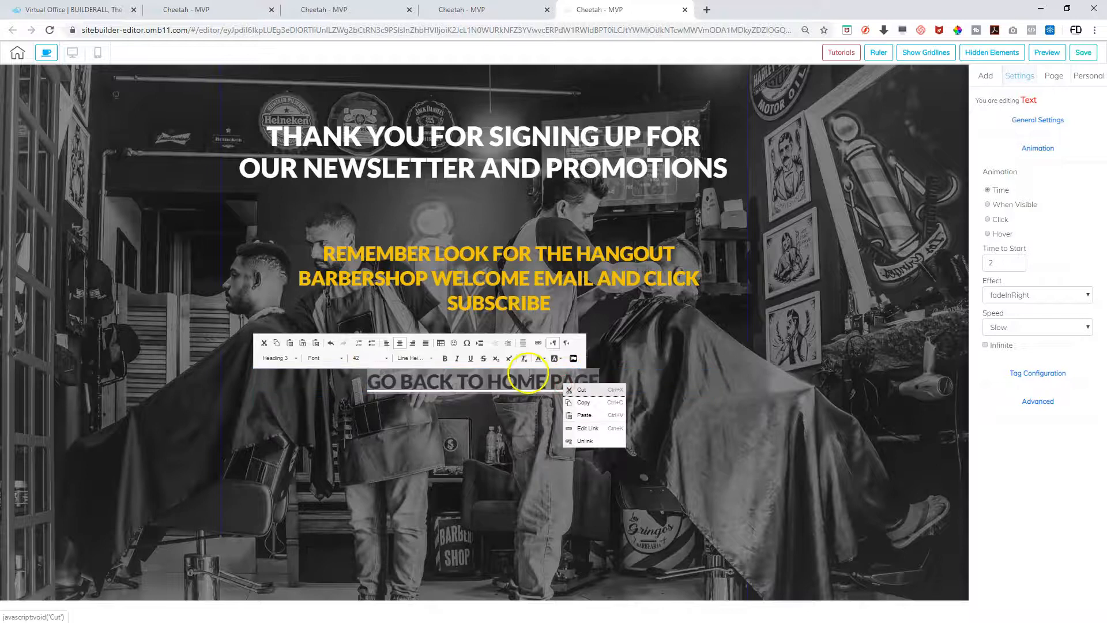
double_click(508, 378)
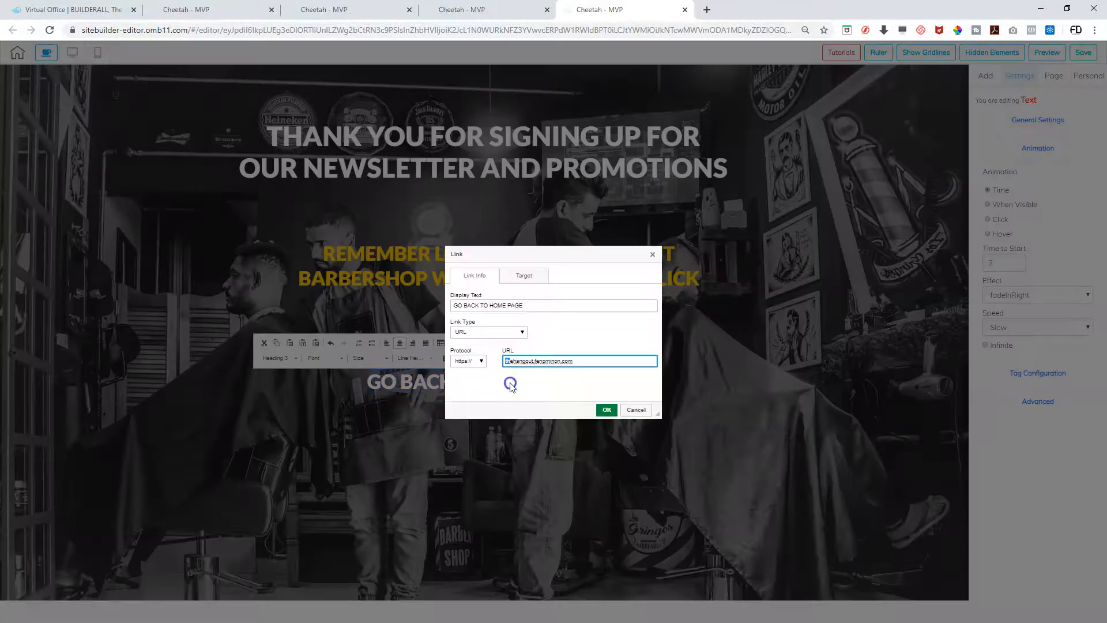
left_click(595, 347)
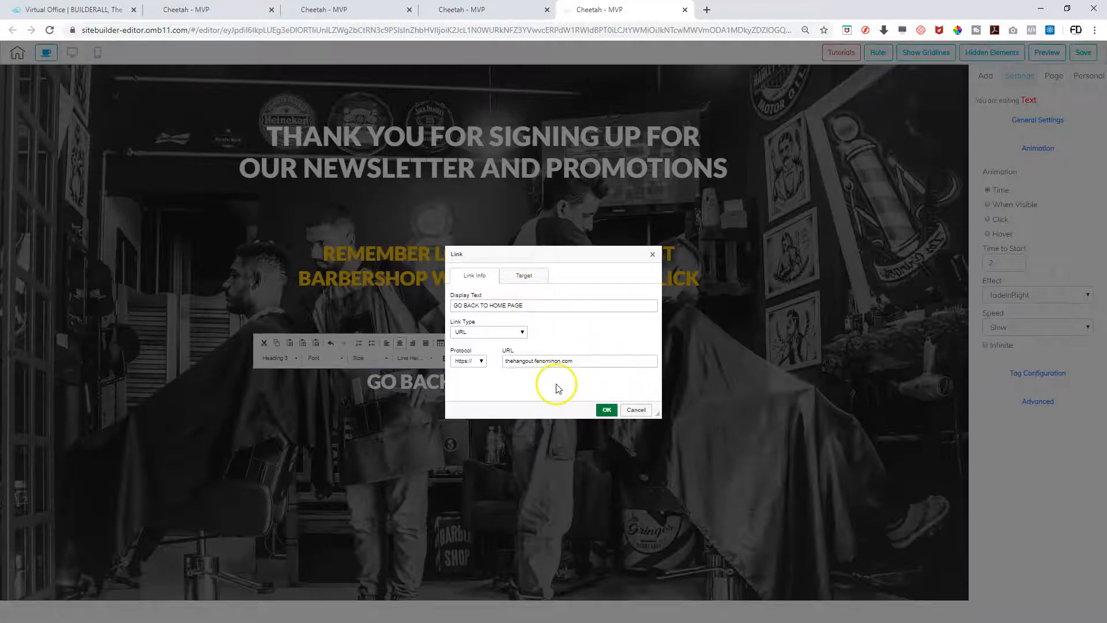
left_click(610, 410)
left_click(516, 415)
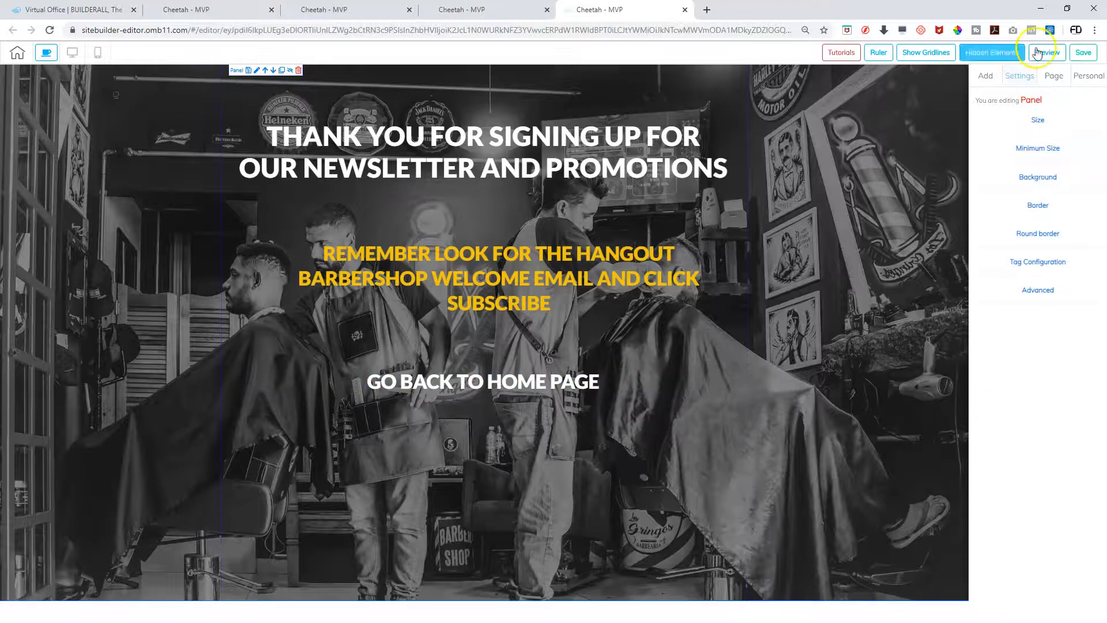
Save and publish the thank-you page, then open the Newsletter page in the editor
left_click(1082, 53)
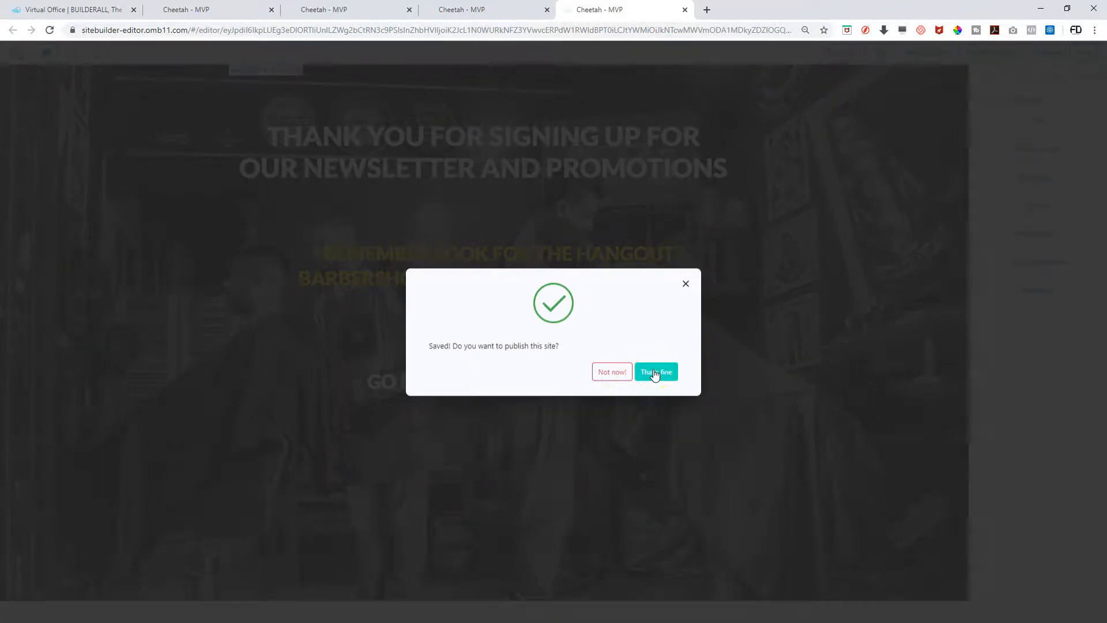
left_click(655, 373)
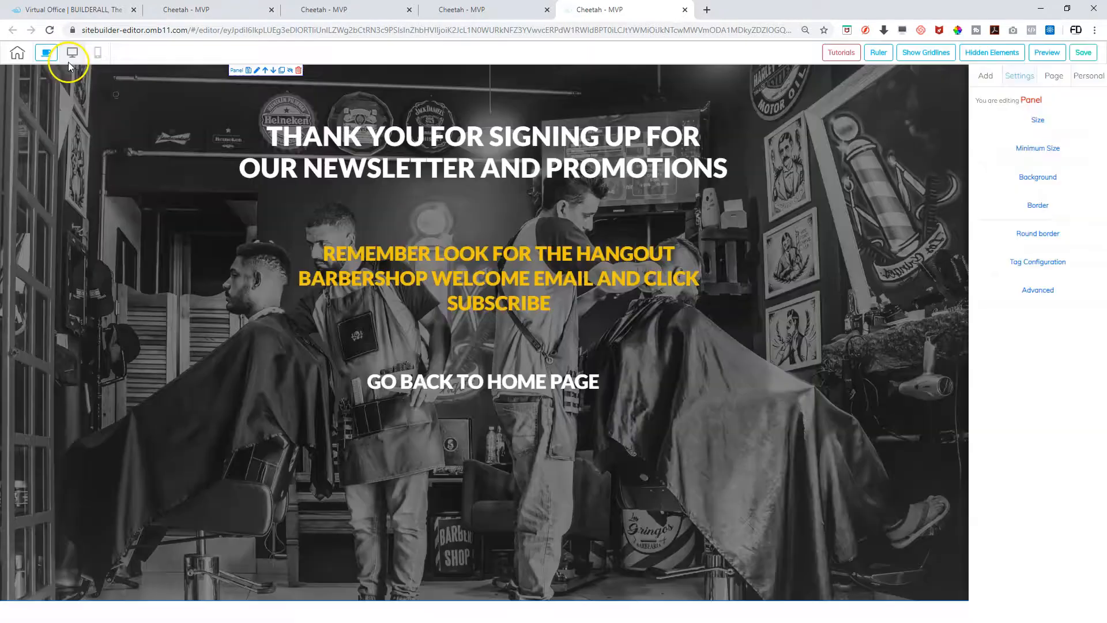
left_click(18, 53)
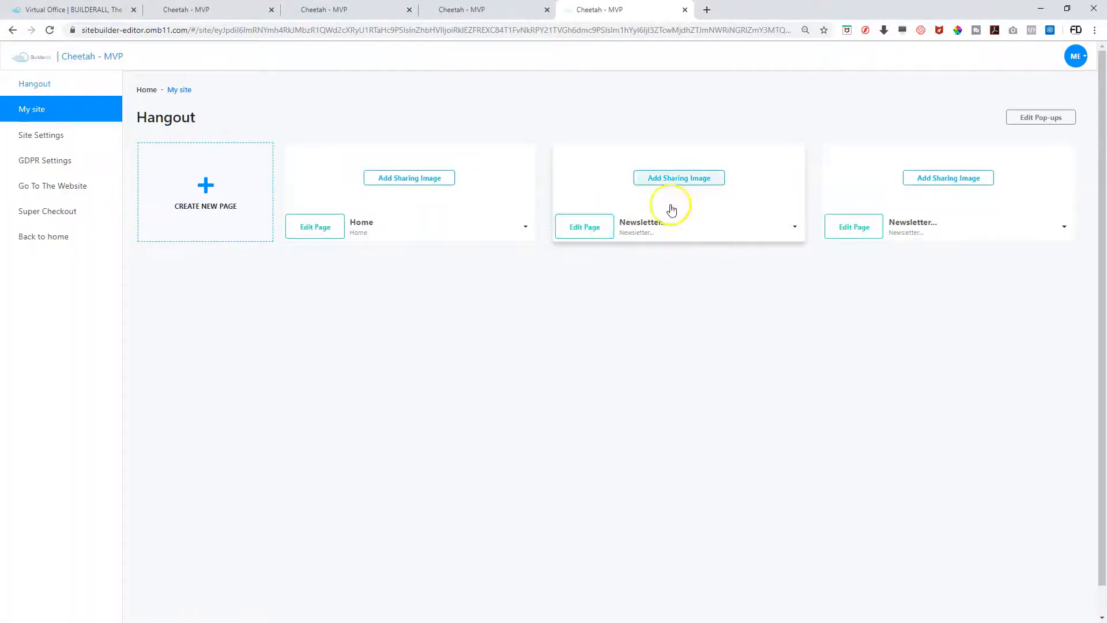
left_click(599, 233)
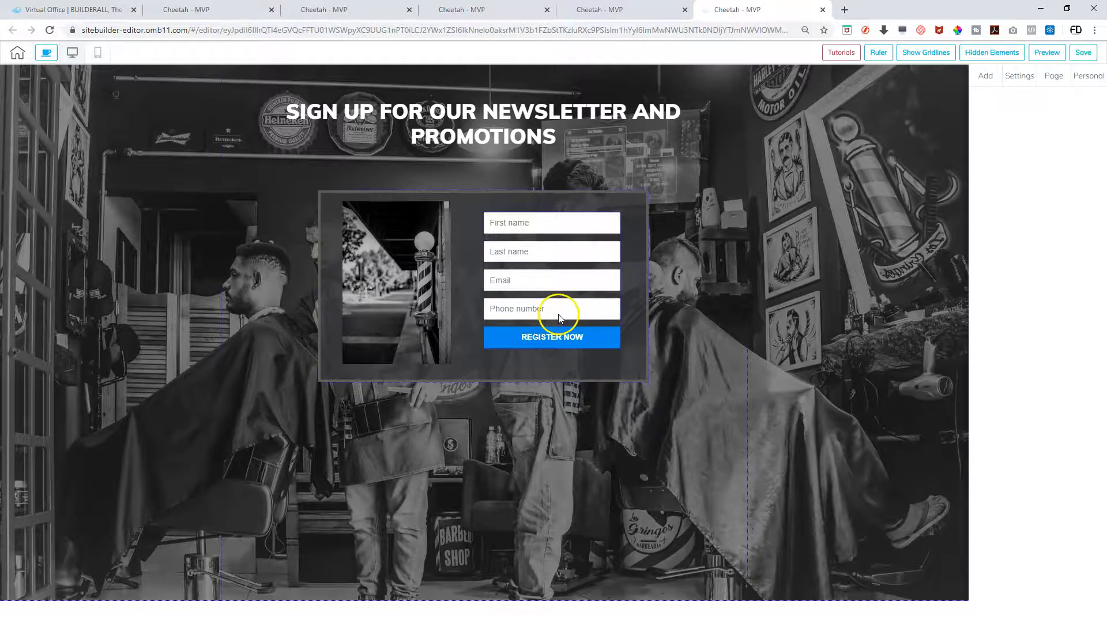
left_click(548, 297)
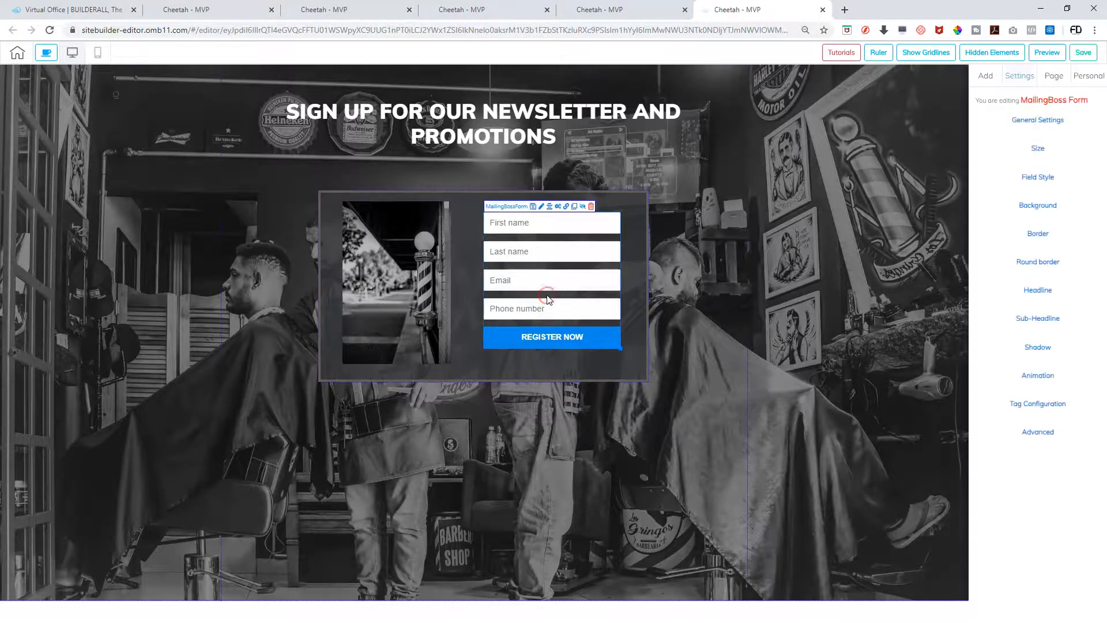
left_click(566, 206)
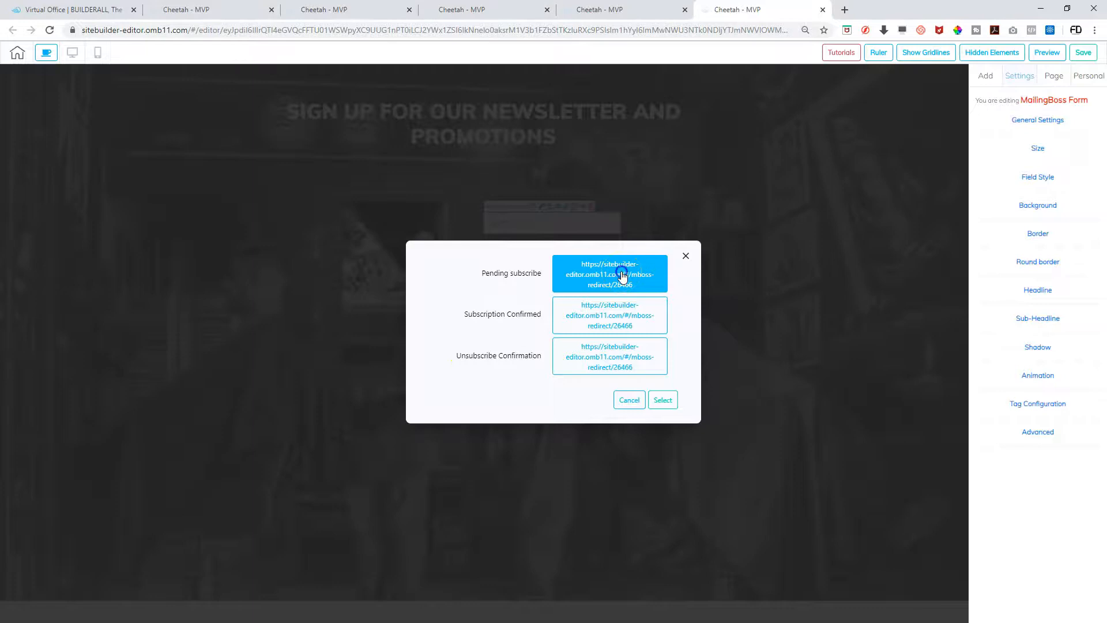
left_click(622, 275)
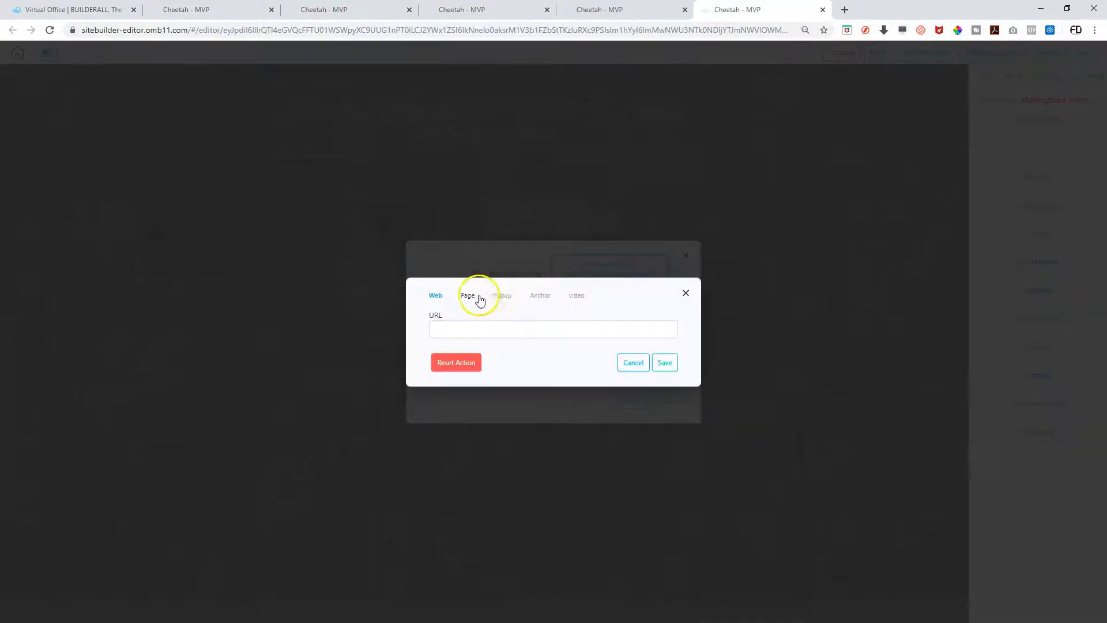
left_click(468, 296)
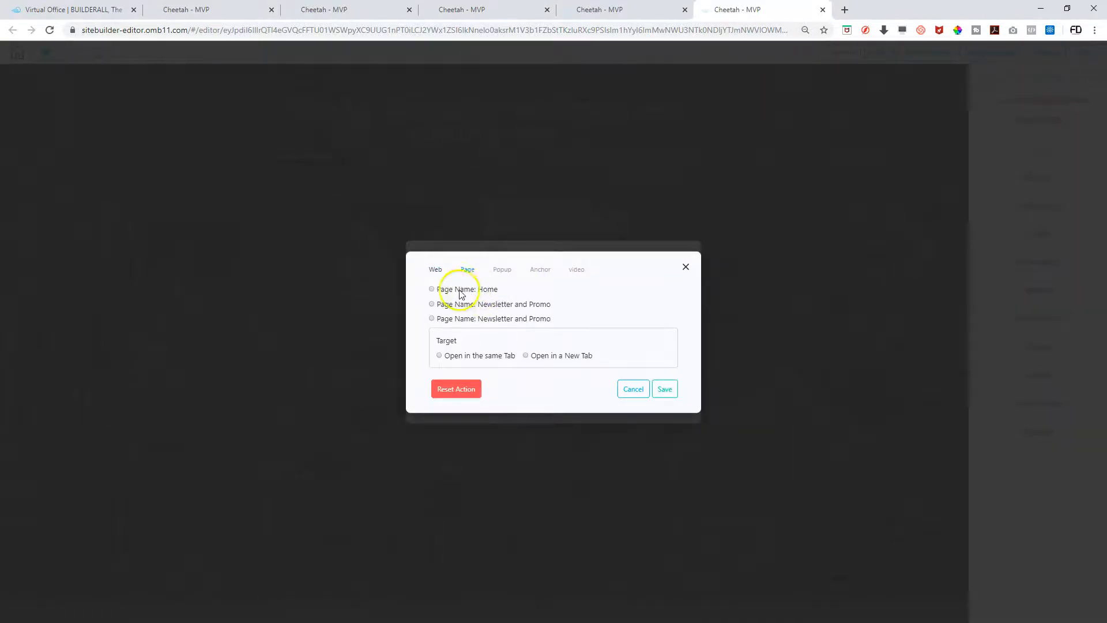
left_click(431, 289)
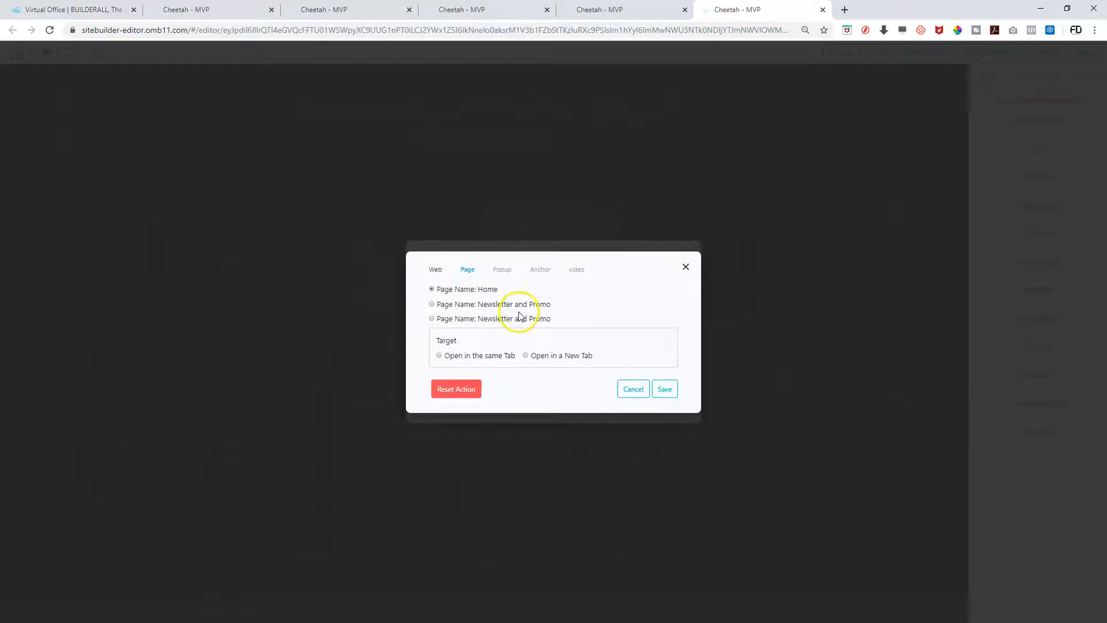
left_click(632, 390)
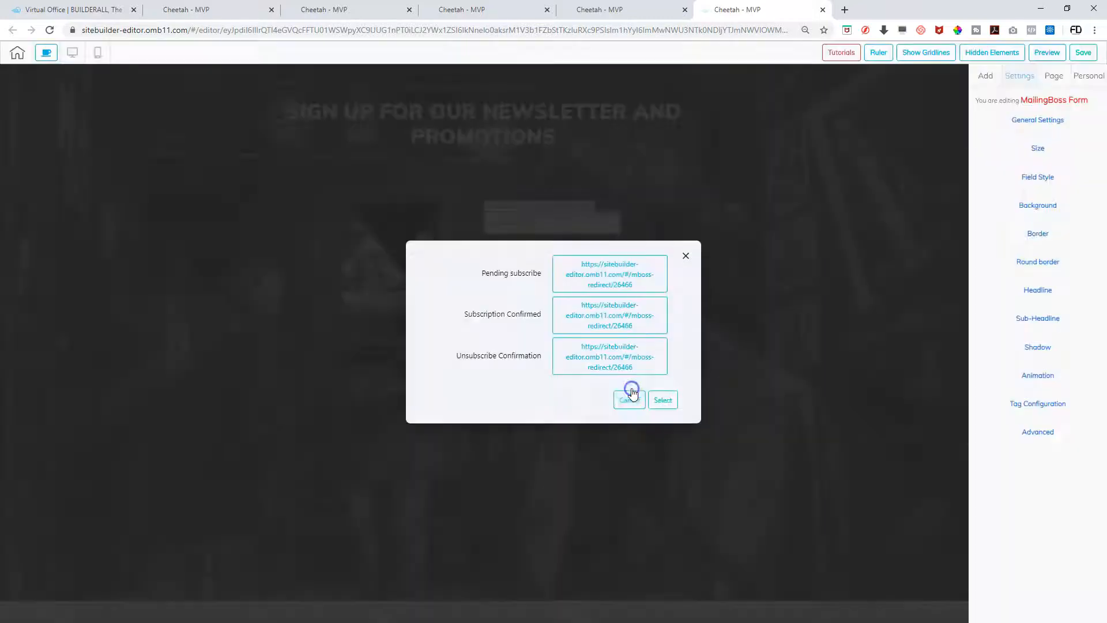
left_click(686, 256)
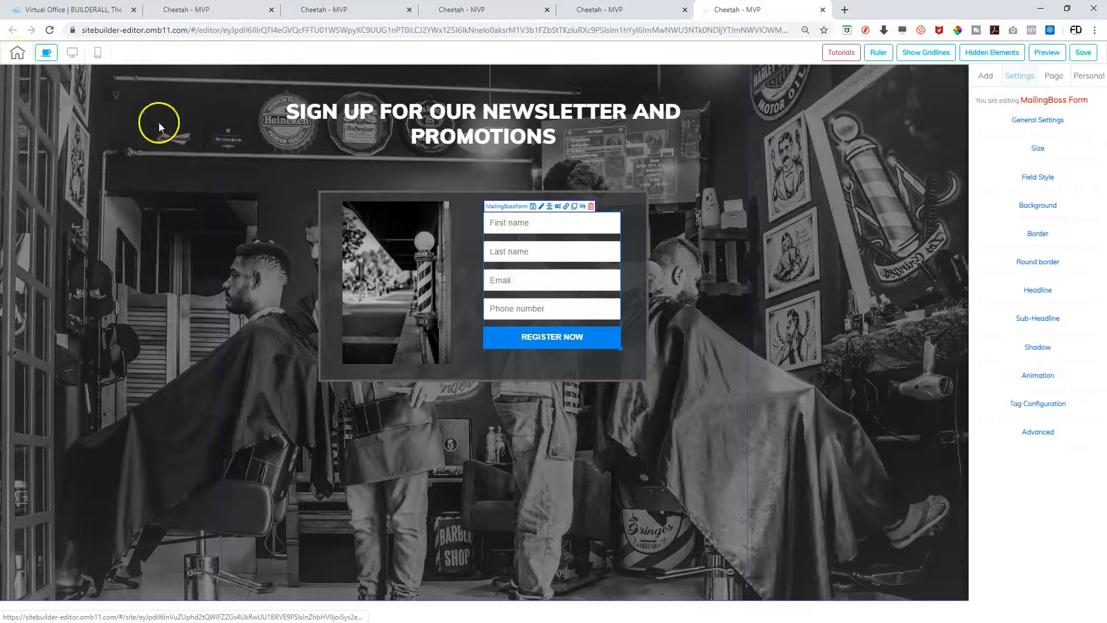
Open the third page's settings from the page list and name it Thank You
left_click(18, 55)
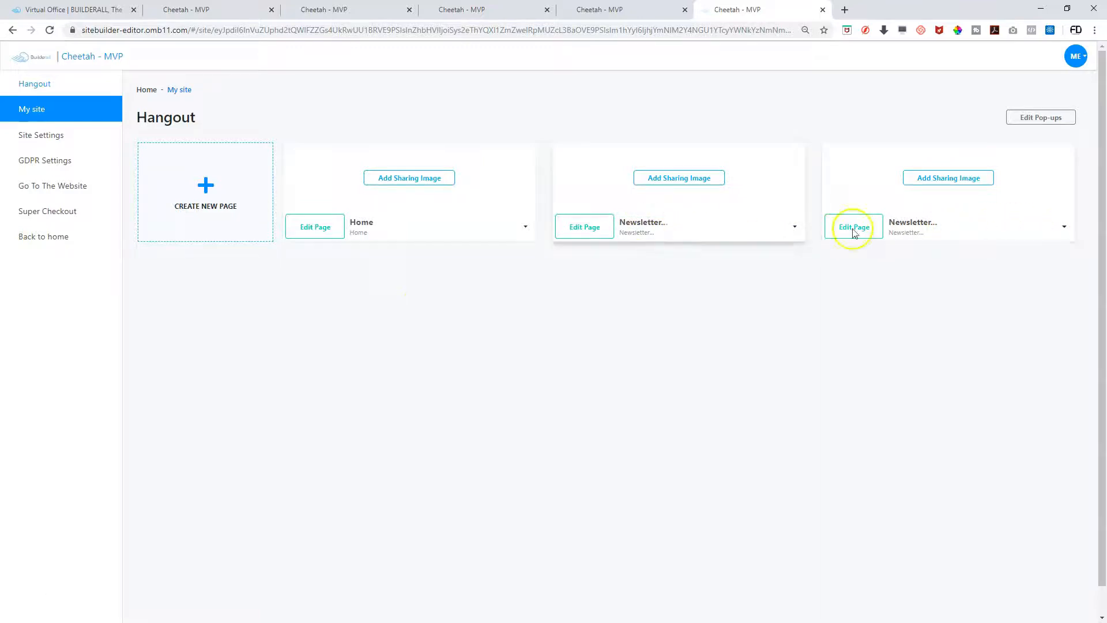
left_click(1065, 228)
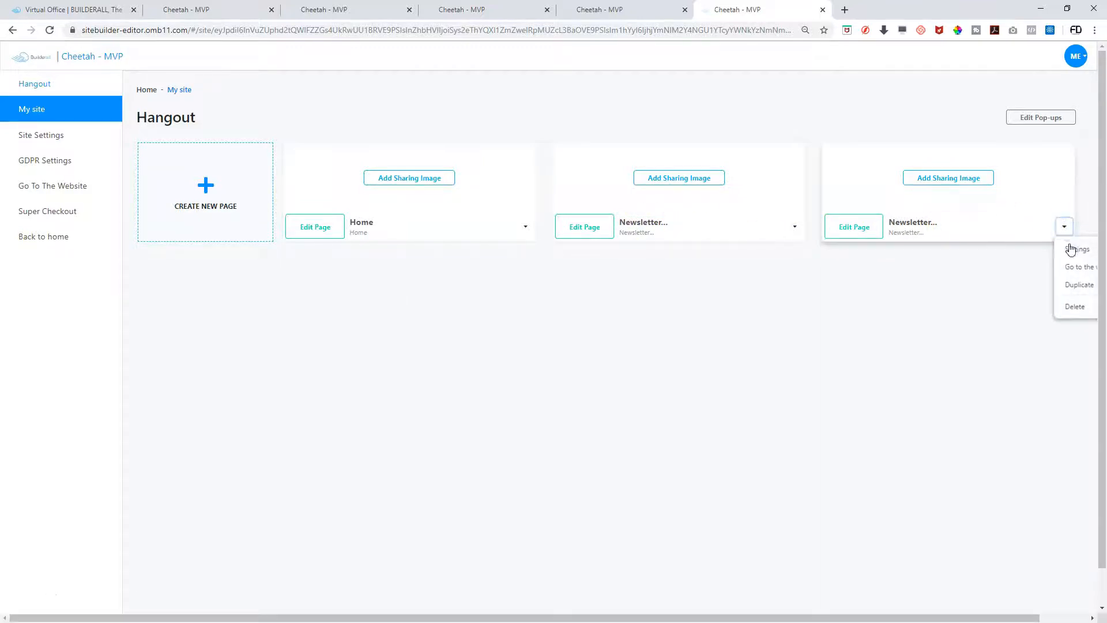
left_click(1071, 249)
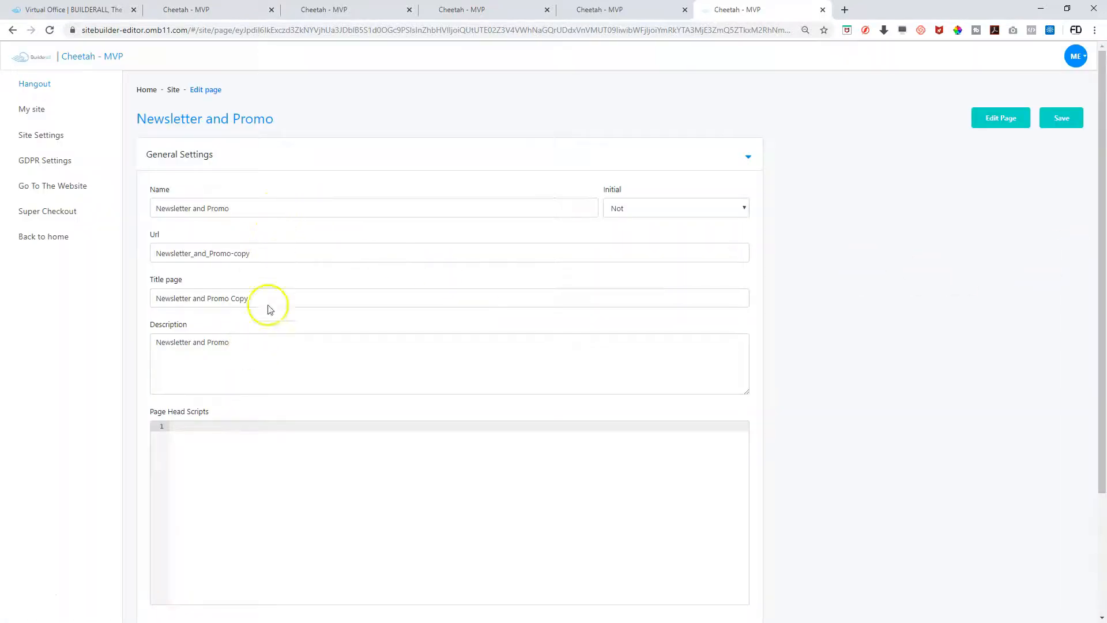
left_click_drag(254, 209, 11, 193)
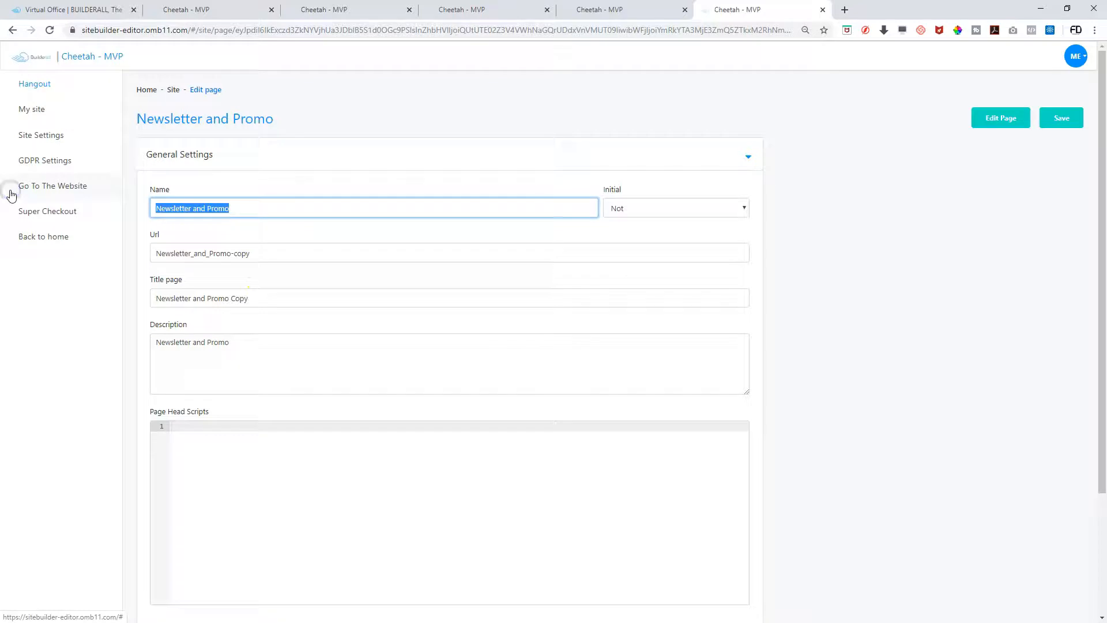
type("thank yo")
key("BackSpace")
key("BackSpace")
key("BackSpace")
key("BackSpace")
key("BackSpace")
key("BackSpace")
key("BackSpace")
type("T")
key("BackSpace")
key("BackSpace")
type("Thna")
type("k You")
Set the page URL to thankyou and title to Thank You, then save
key("Tab")
key("Tab")
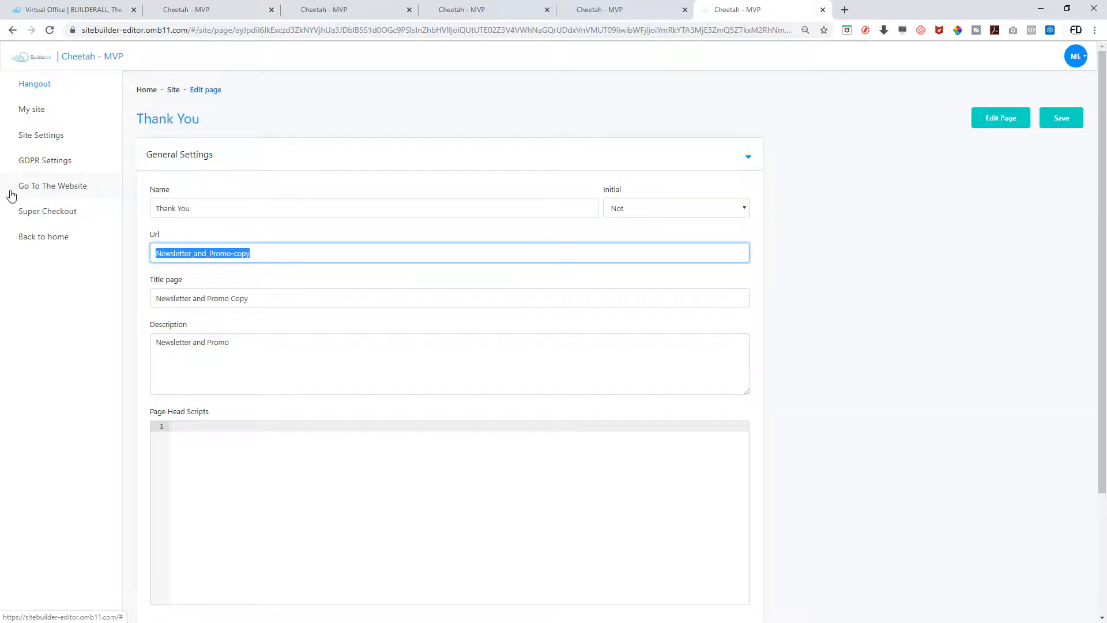
type("Thank")
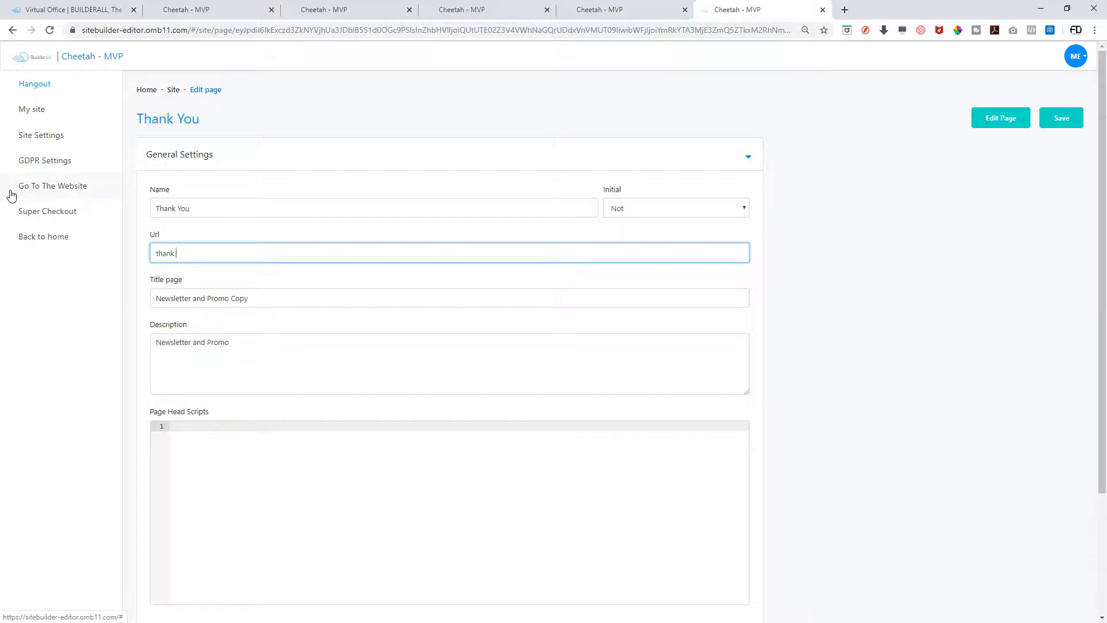
type(" youy")
triple_click(252, 298)
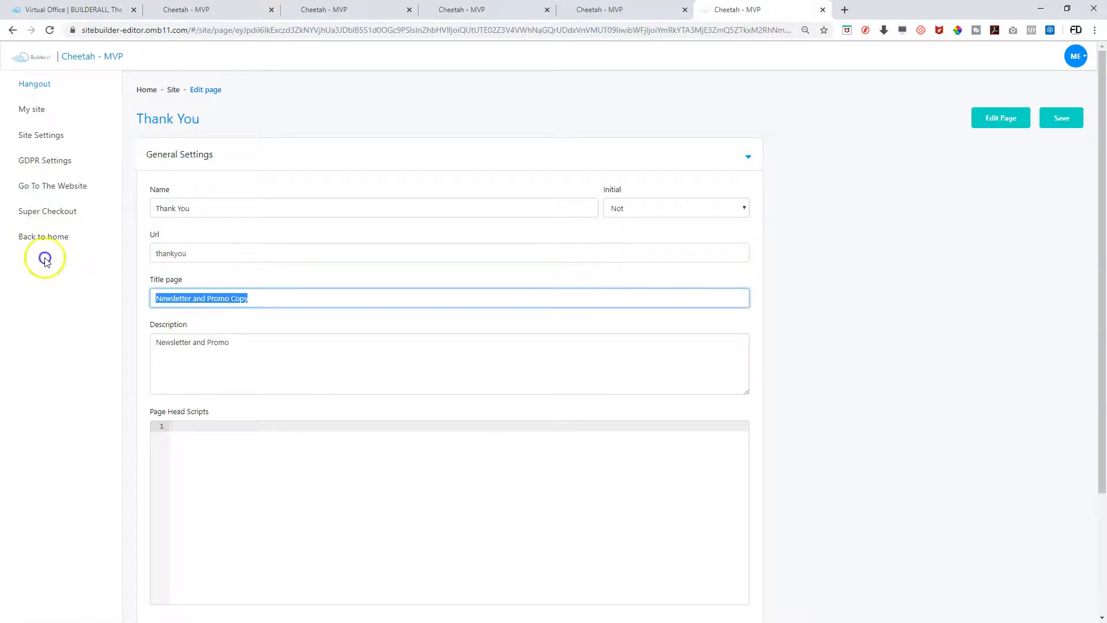
type("Thank You")
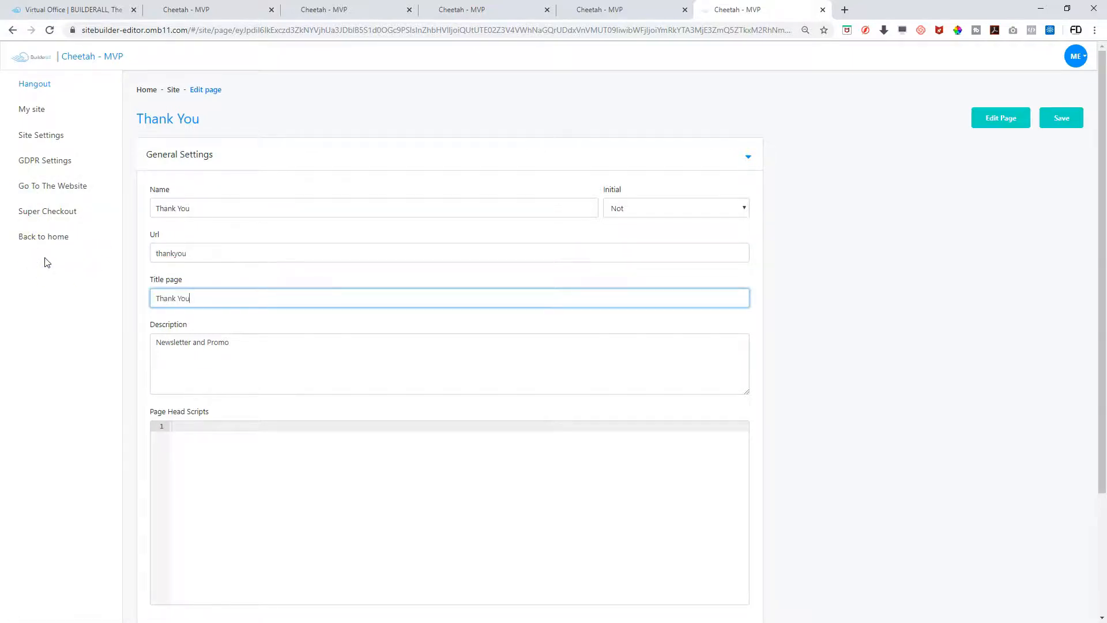
left_click(1060, 117)
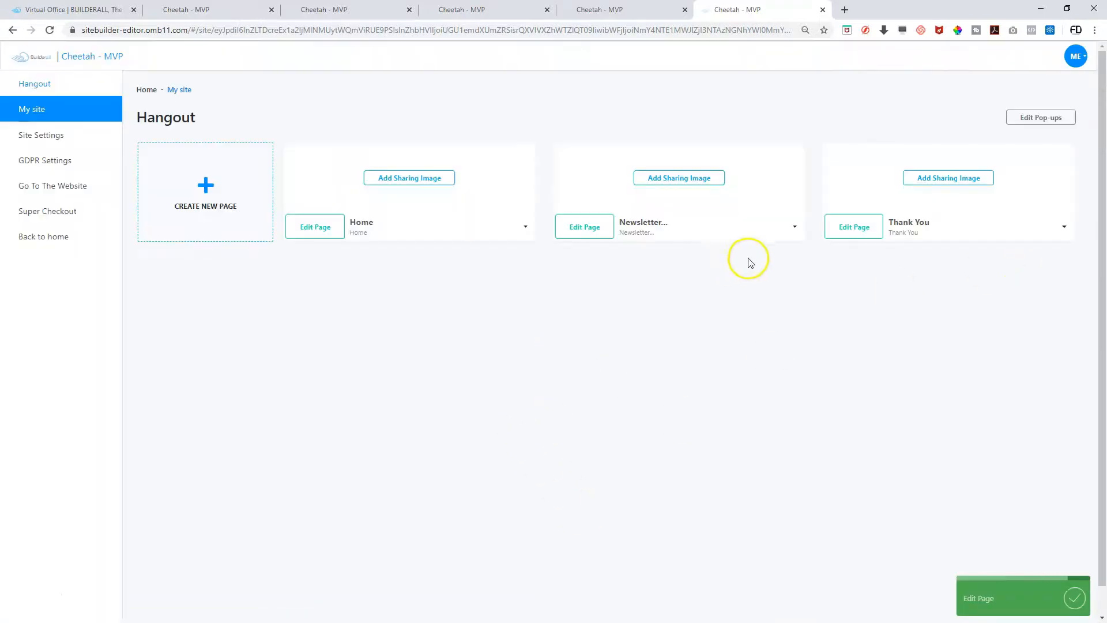
Redirect the newsletter form's pending subscribers to the Thank You page in a new tab
left_click(598, 233)
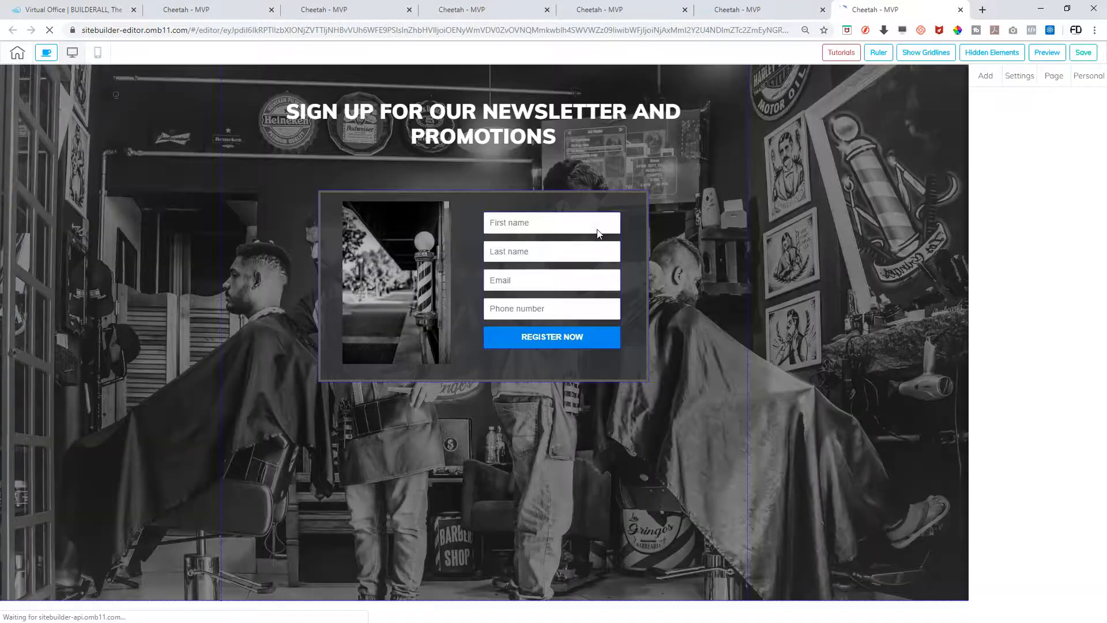
left_click(532, 309)
left_click(568, 206)
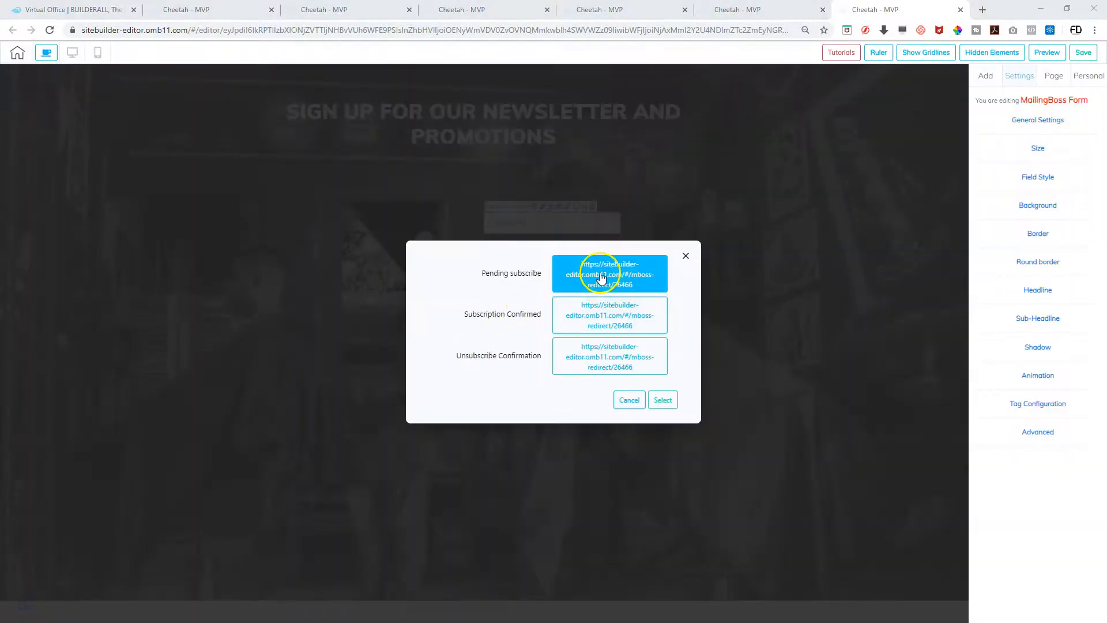
left_click(600, 276)
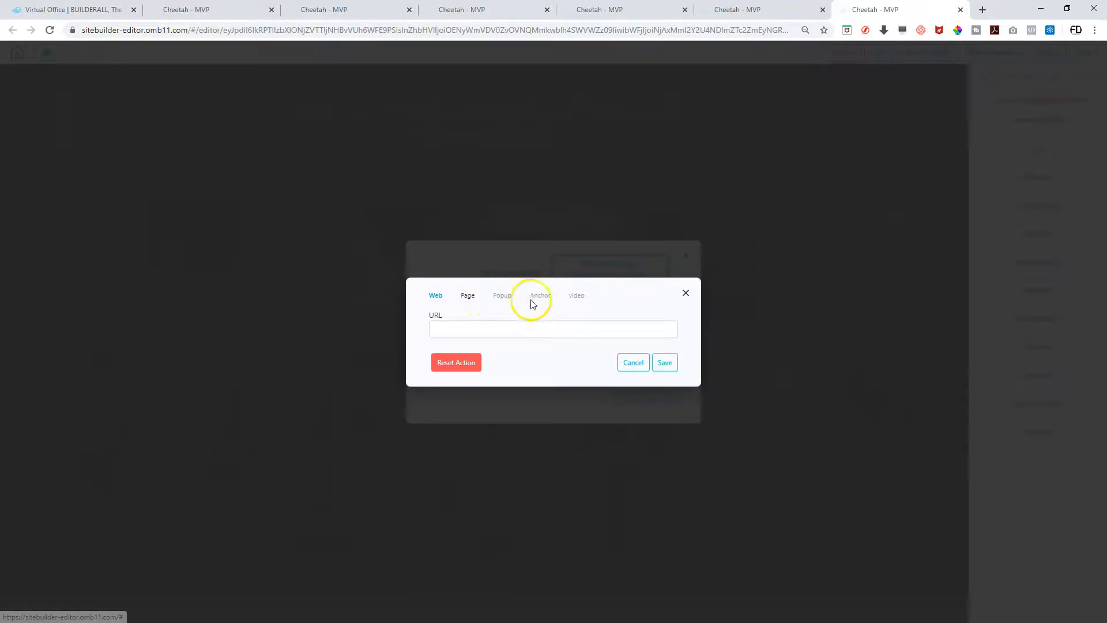
left_click(468, 295)
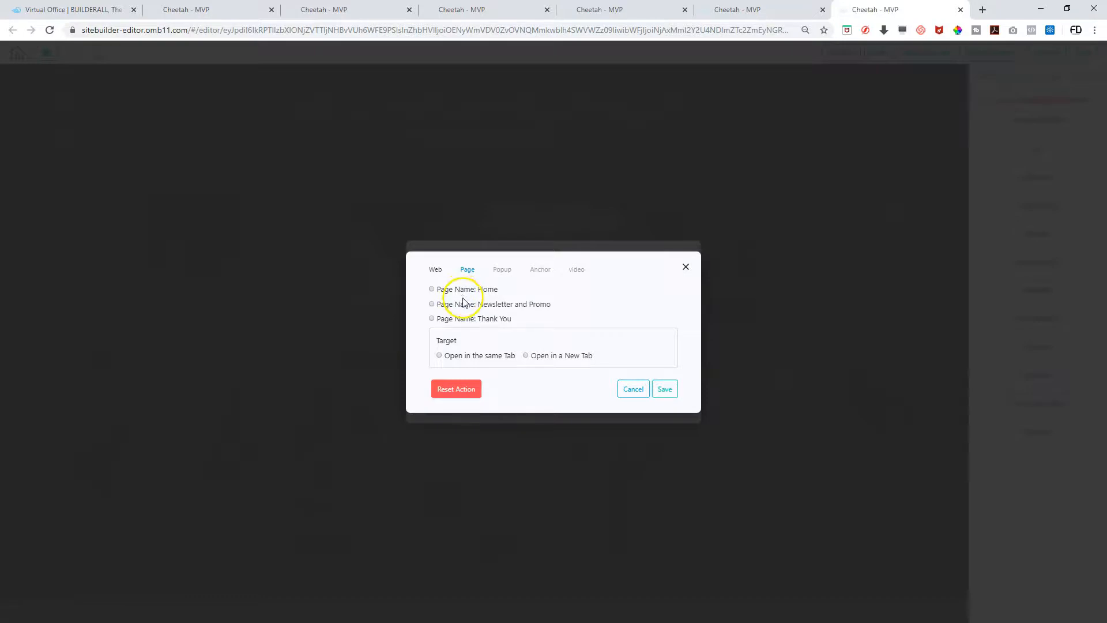
left_click(466, 320)
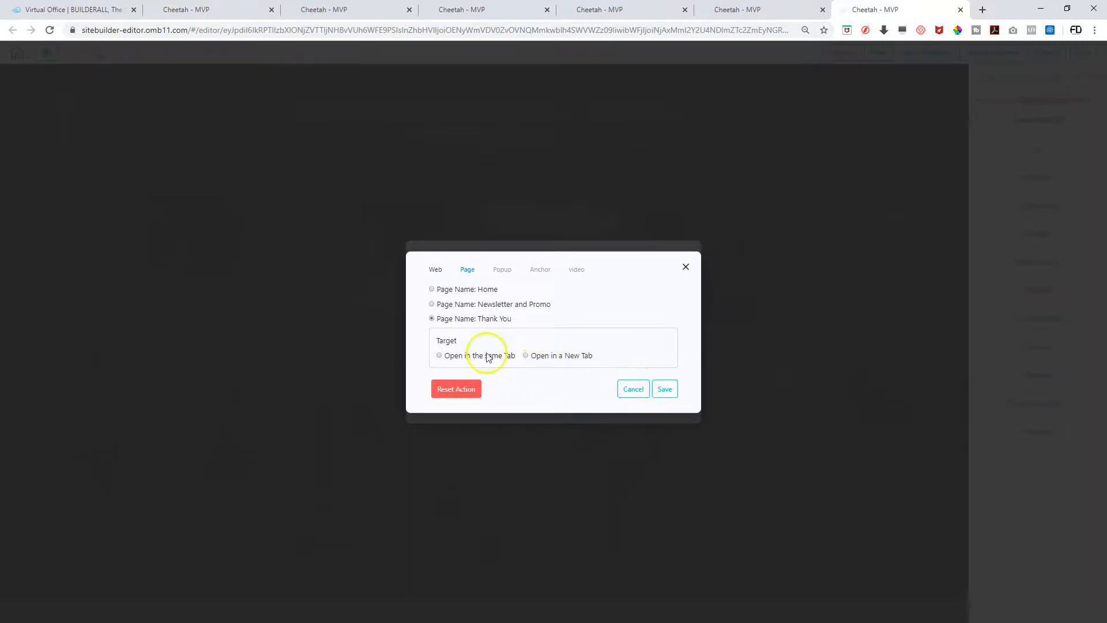
left_click(527, 355)
left_click(664, 389)
Set another form redirect to the Home page and close the redirect settings
left_click(607, 308)
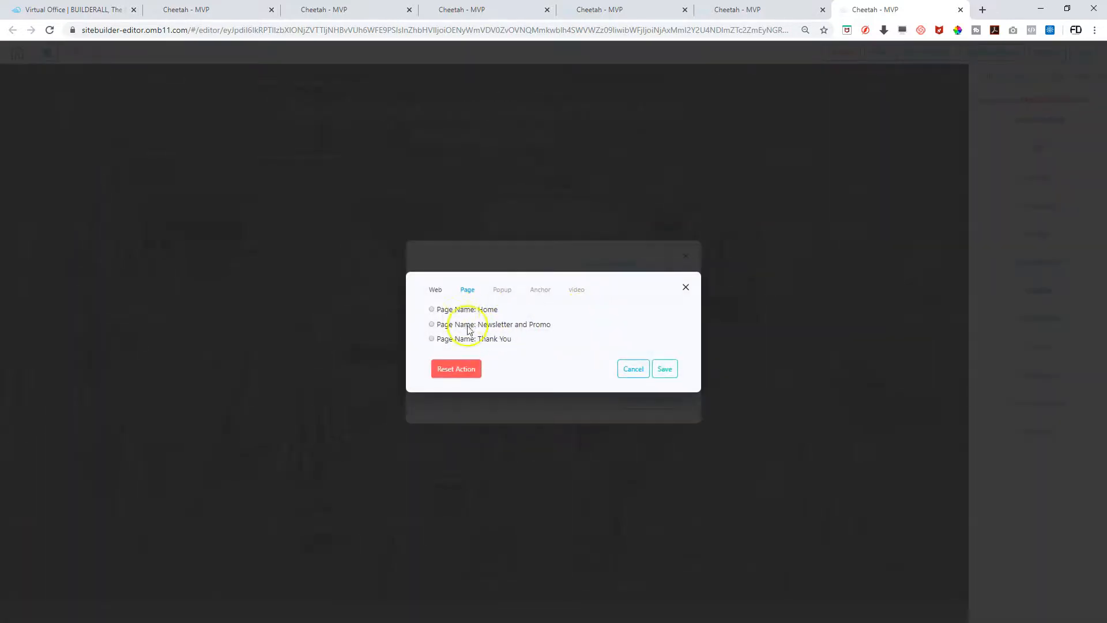
left_click(444, 313)
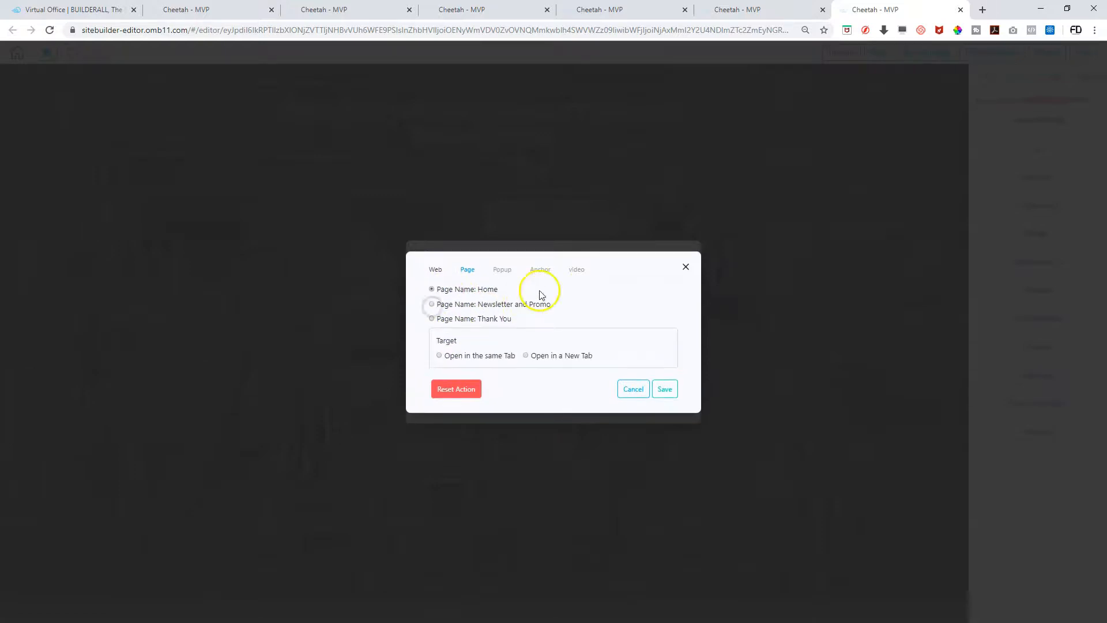
left_click(669, 391)
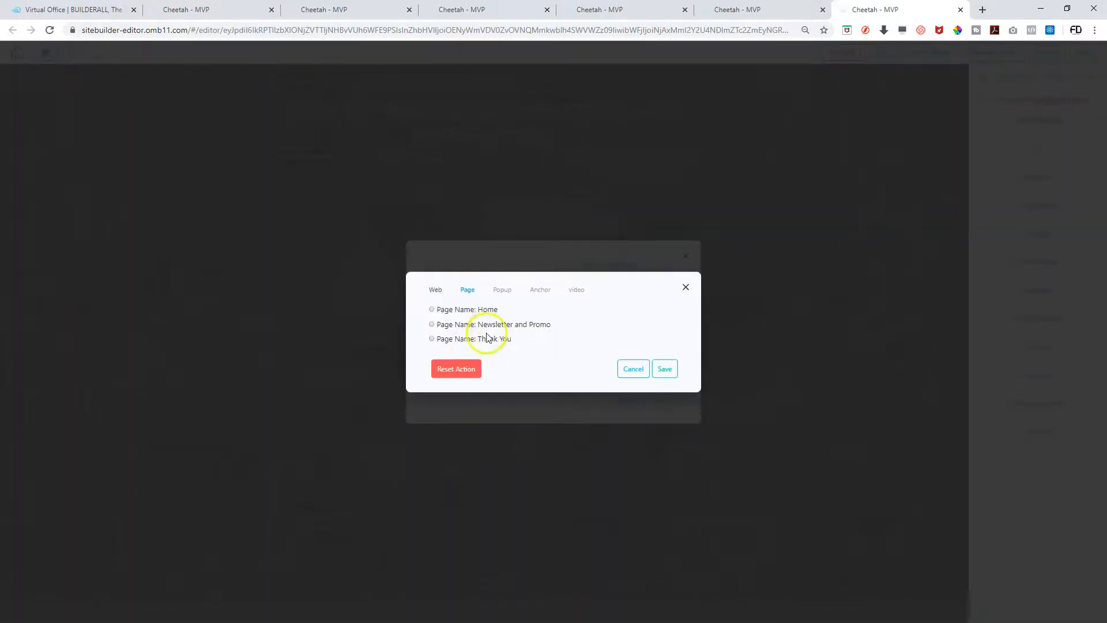
left_click(432, 309)
left_click(662, 388)
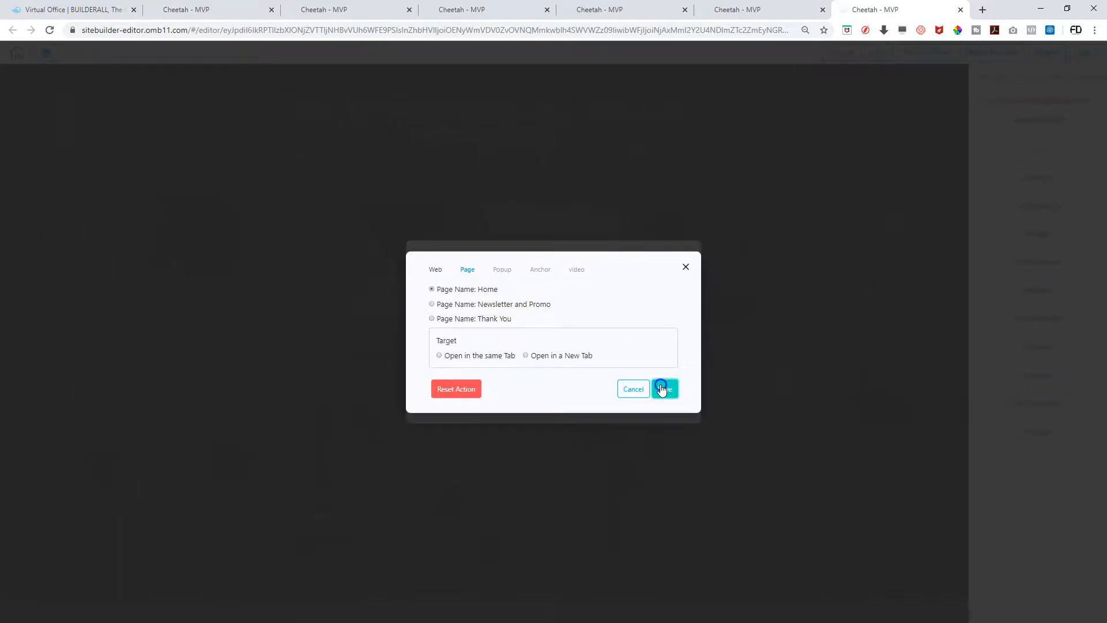
left_click(662, 400)
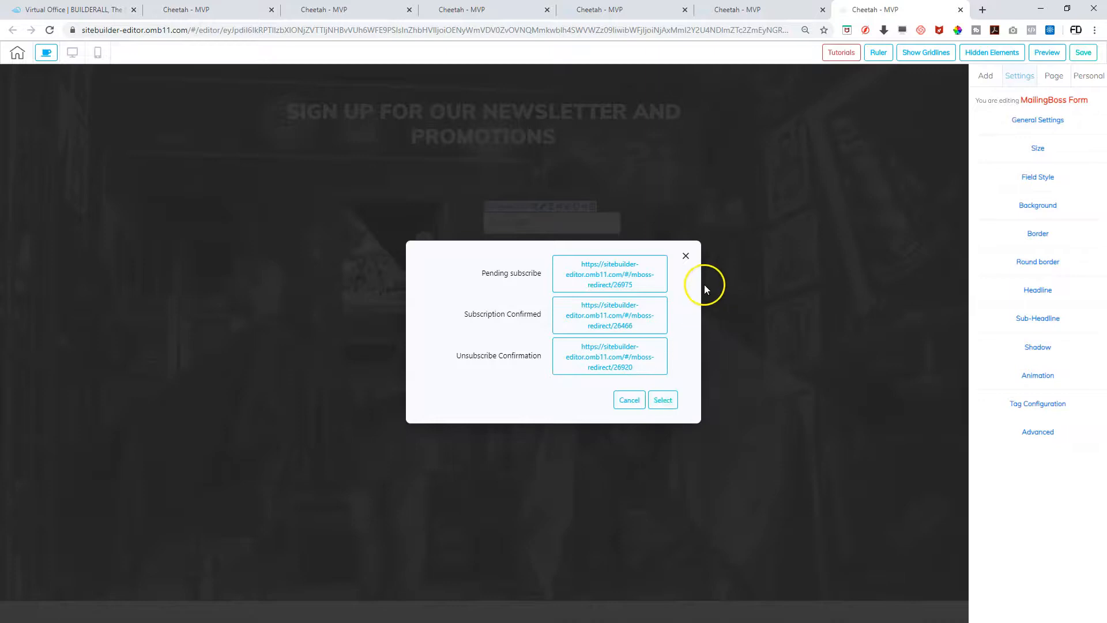
left_click(686, 255)
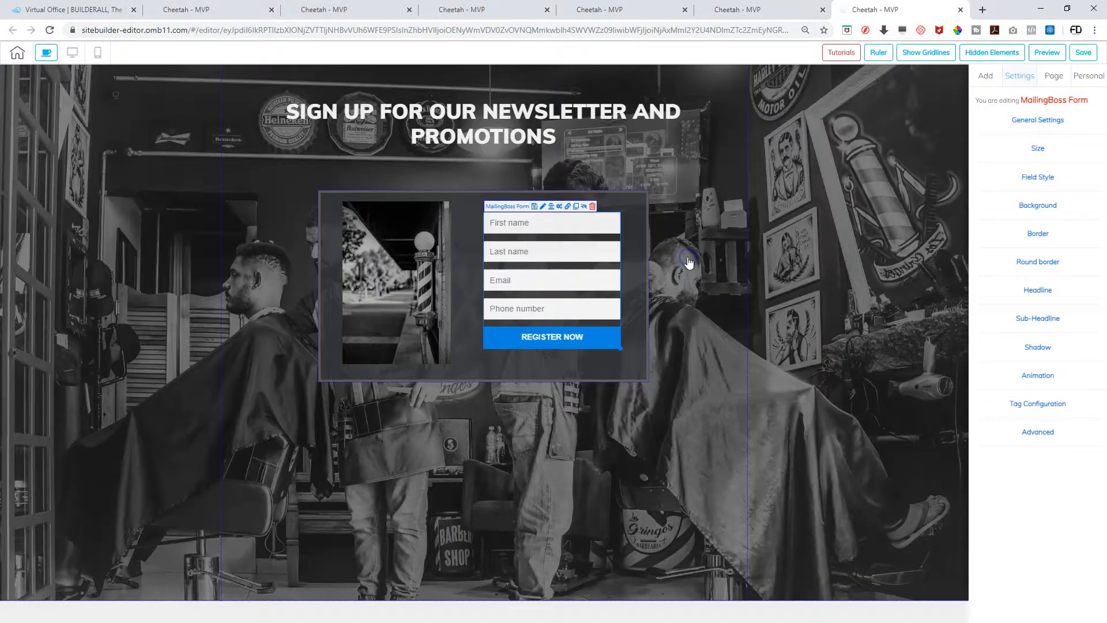
Save and publish the newsletter page, then open the Home page in the editor
left_click(1076, 52)
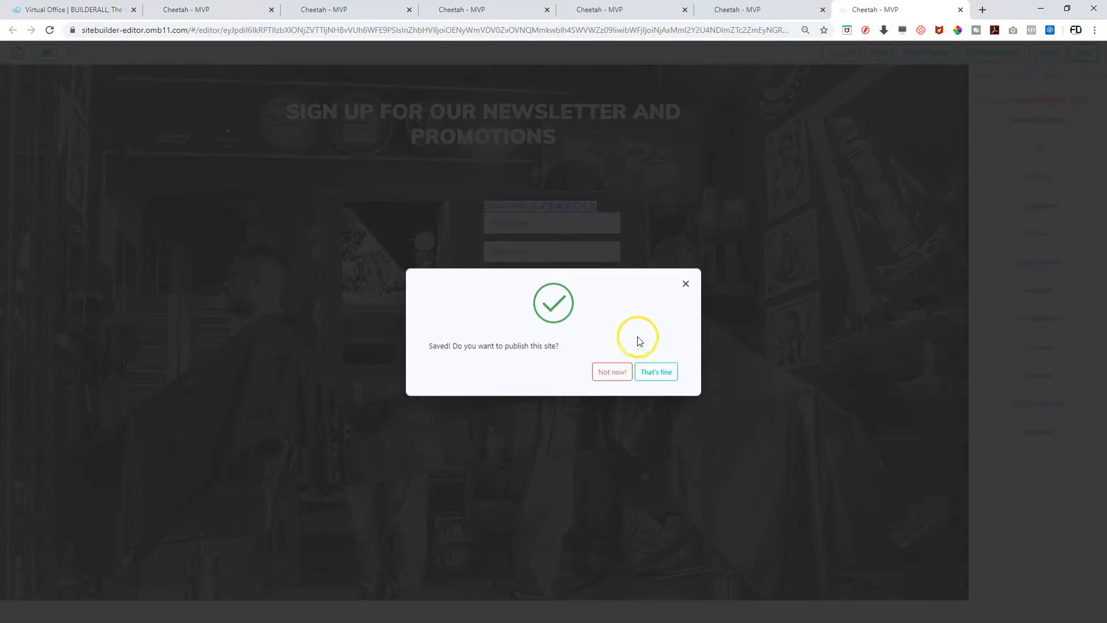
left_click(656, 371)
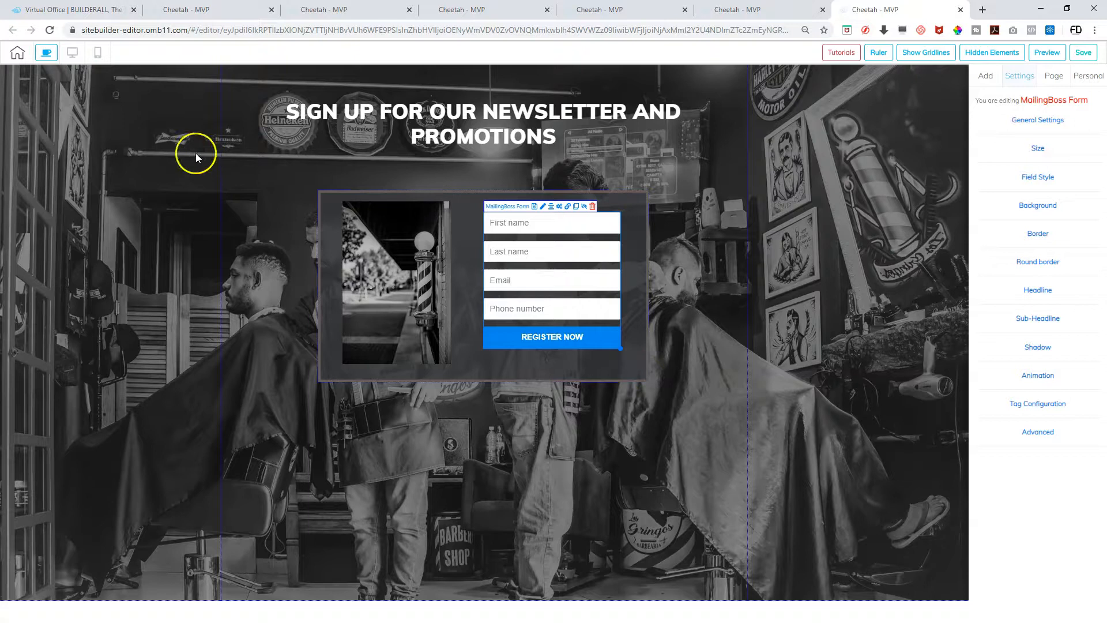
left_click(18, 54)
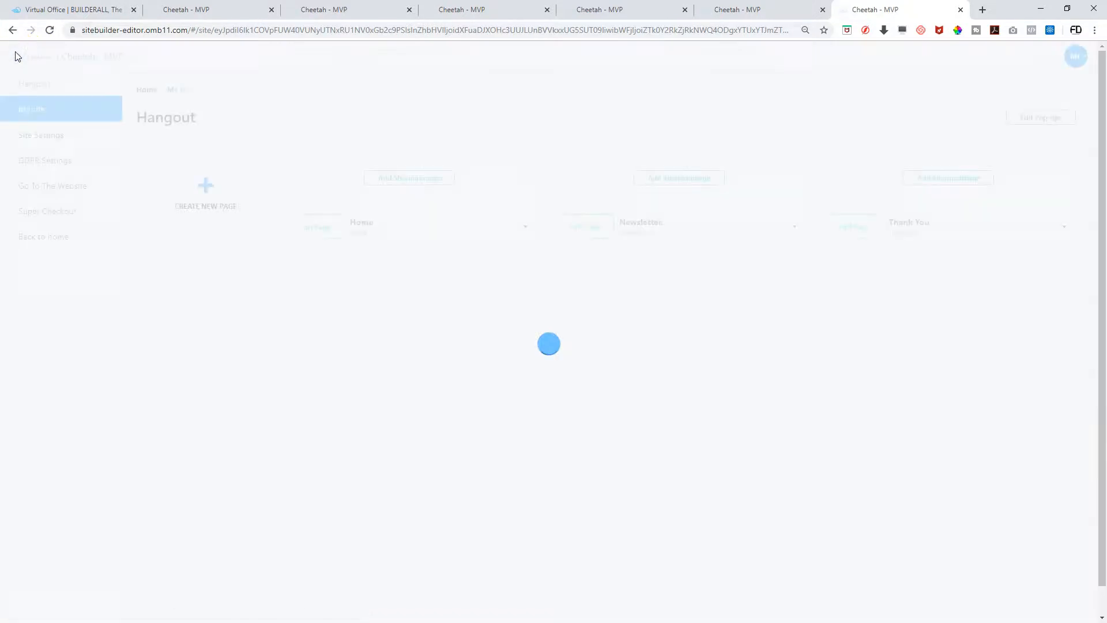
left_click(320, 230)
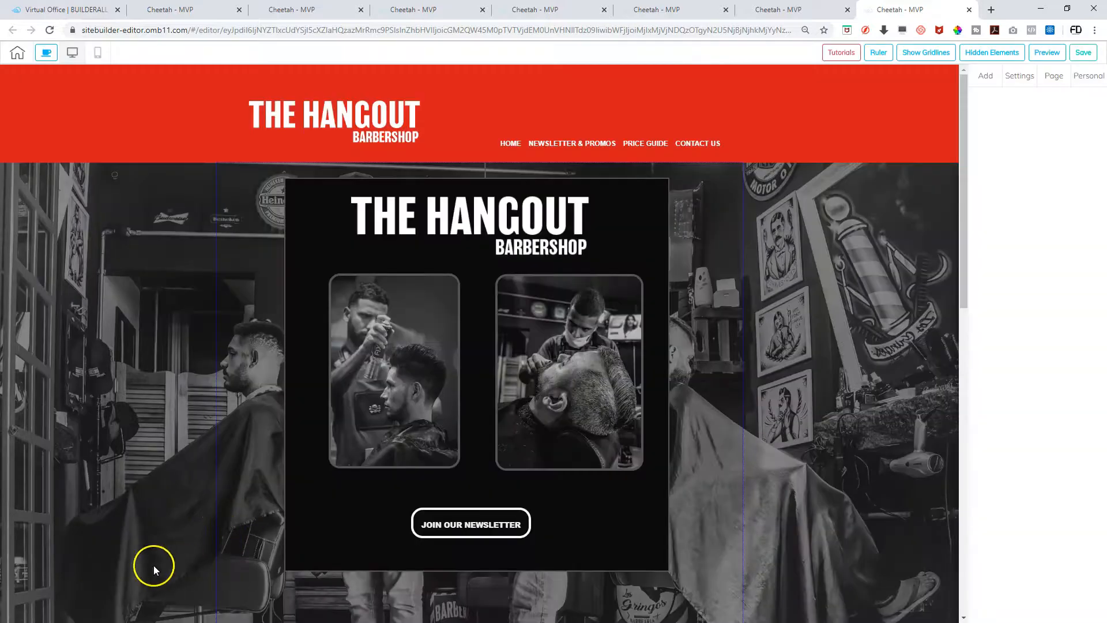
Link the JOIN OUR NEWSLETTER button to the Newsletter and Promo page, opening in the same tab
scroll(496, 494, "down", 3)
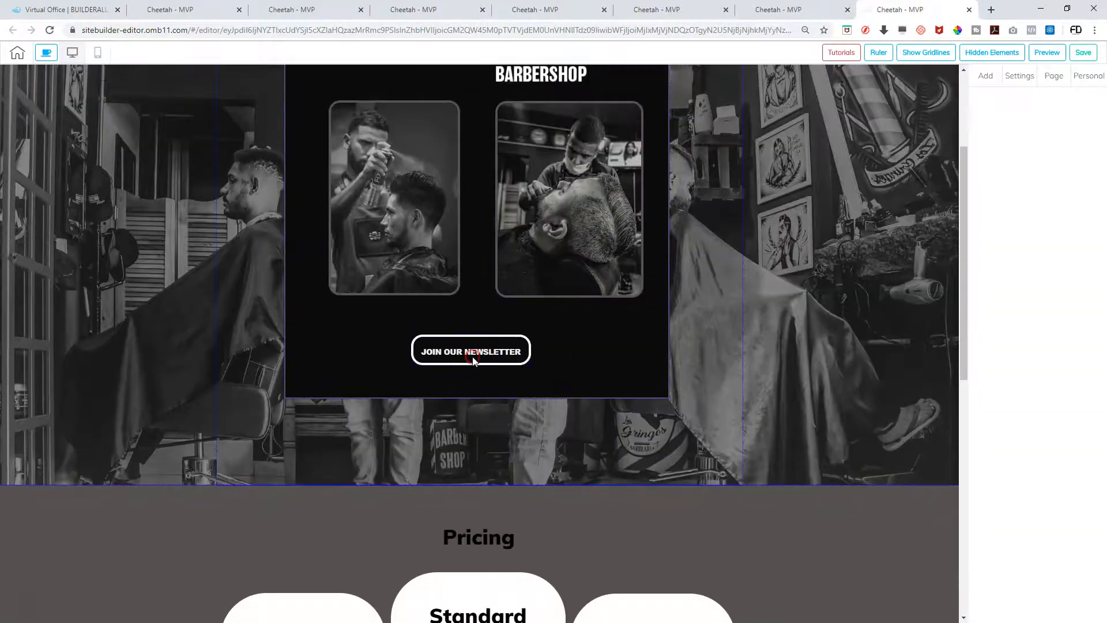
left_click(473, 359)
left_click(459, 329)
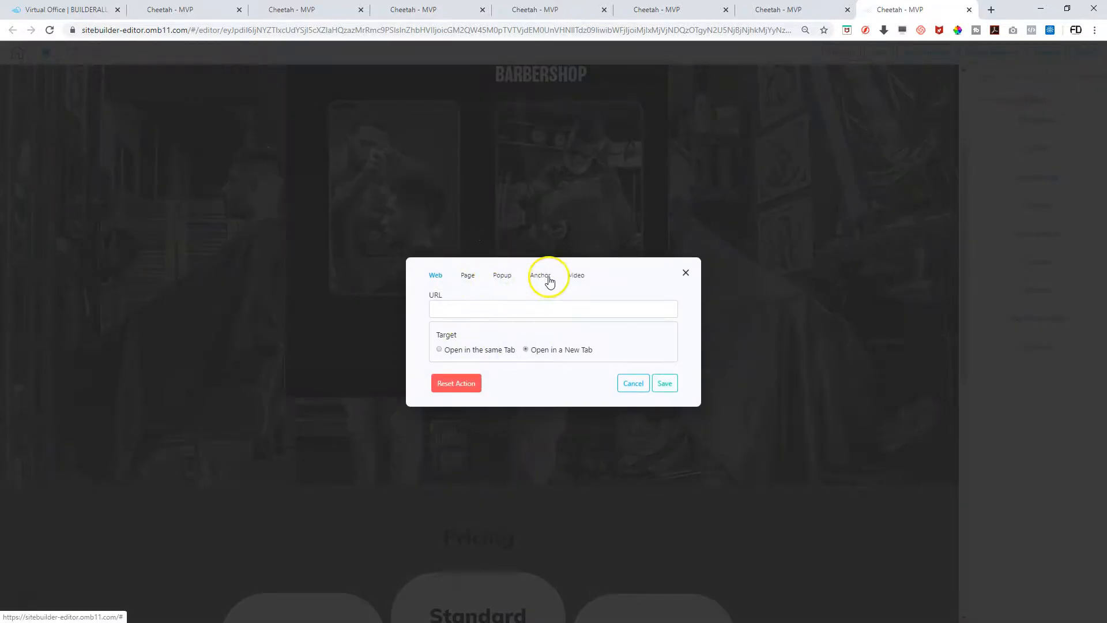
left_click(470, 279)
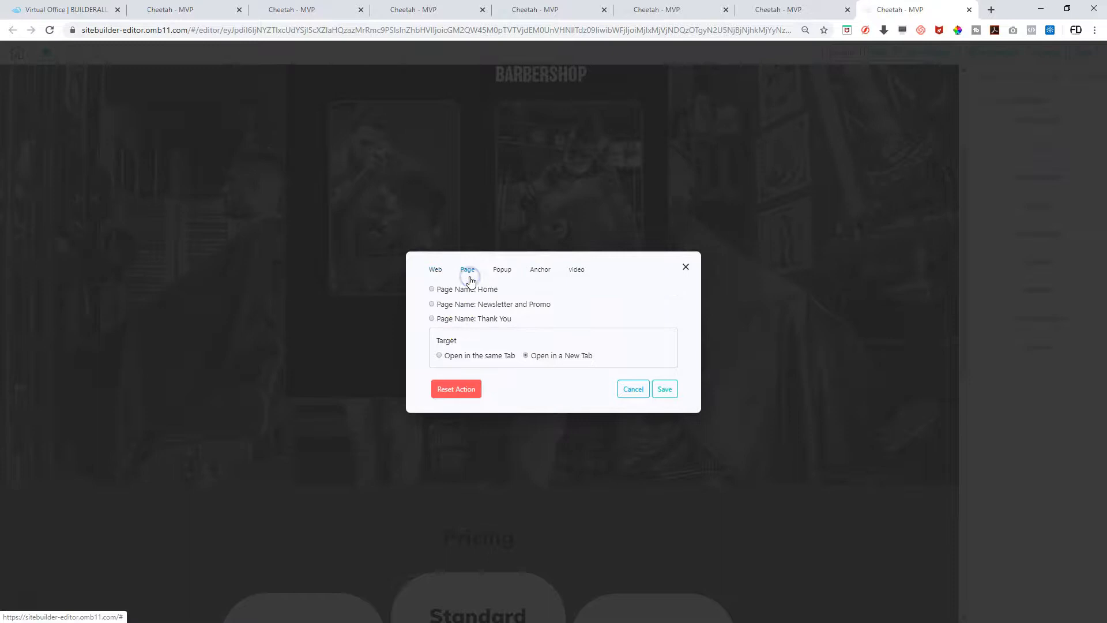
left_click(432, 304)
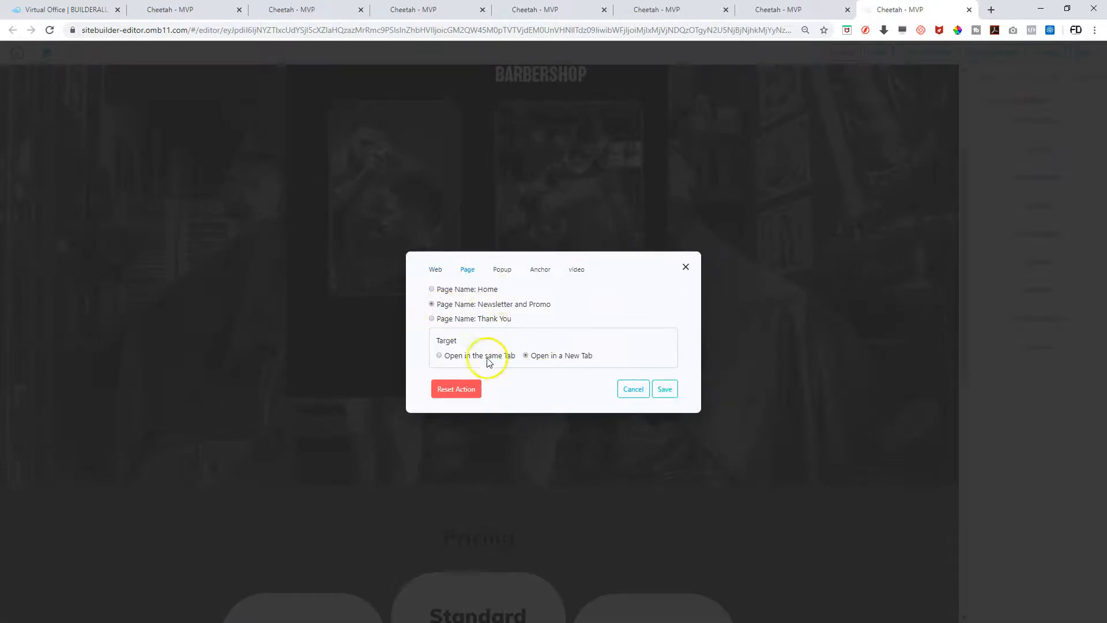
left_click(440, 356)
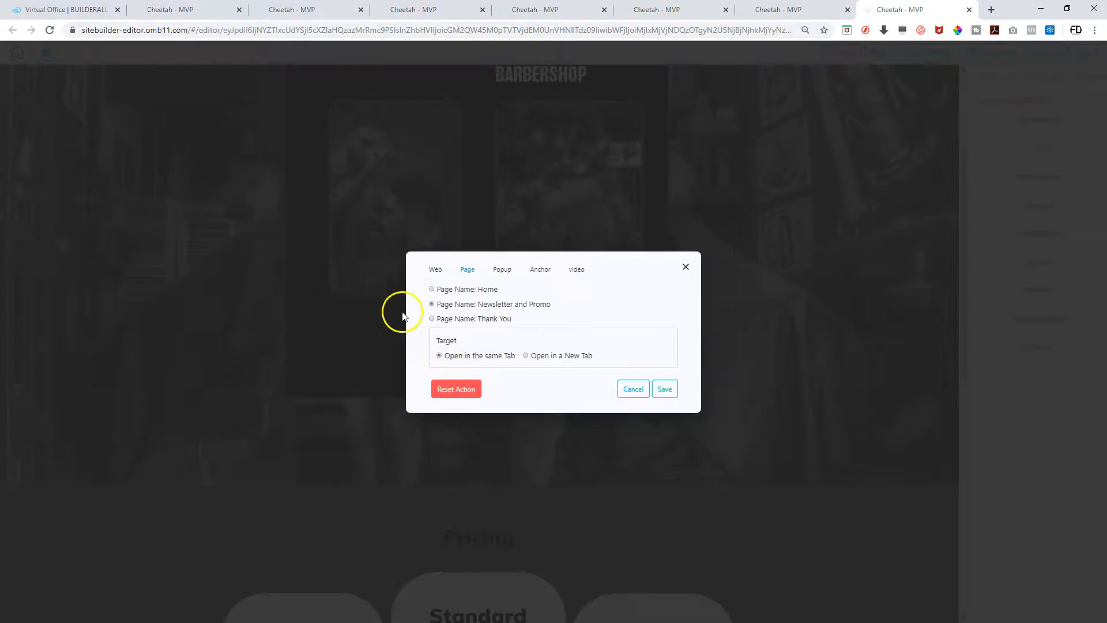
left_click(663, 393)
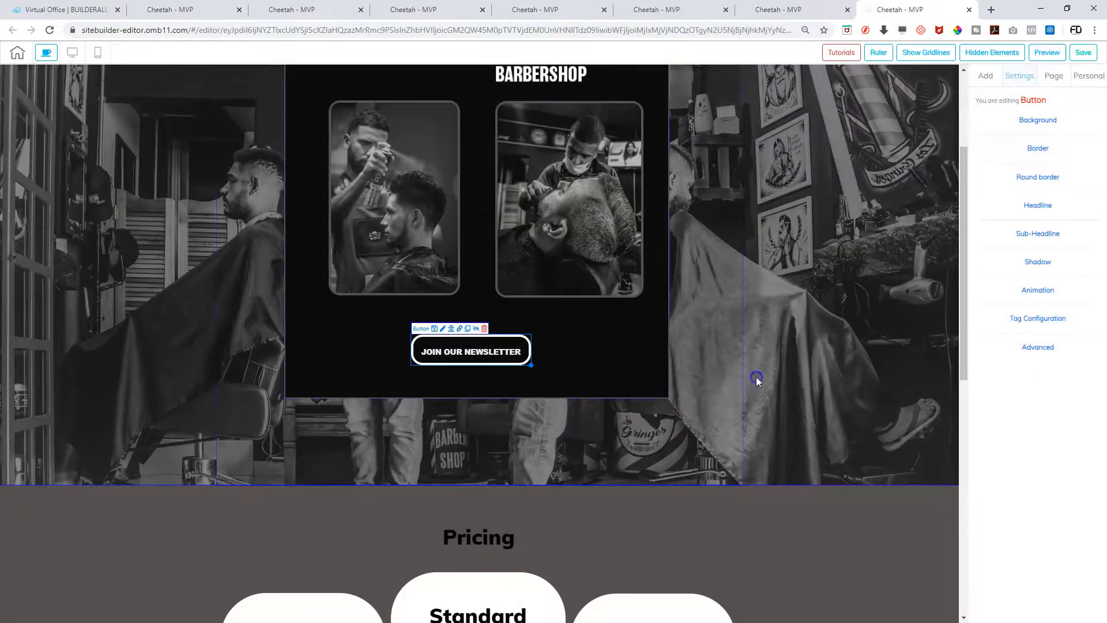
left_click(756, 376)
Save the site, confirm publishing, and bring up the add-elements options
scroll(756, 376, "up", 3)
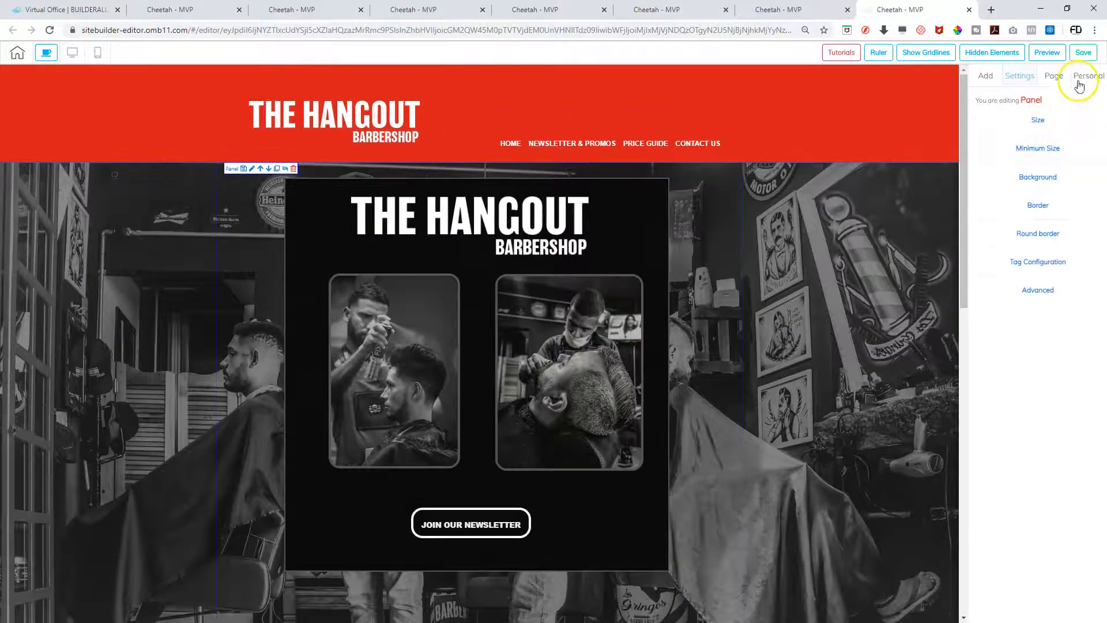
left_click(1077, 53)
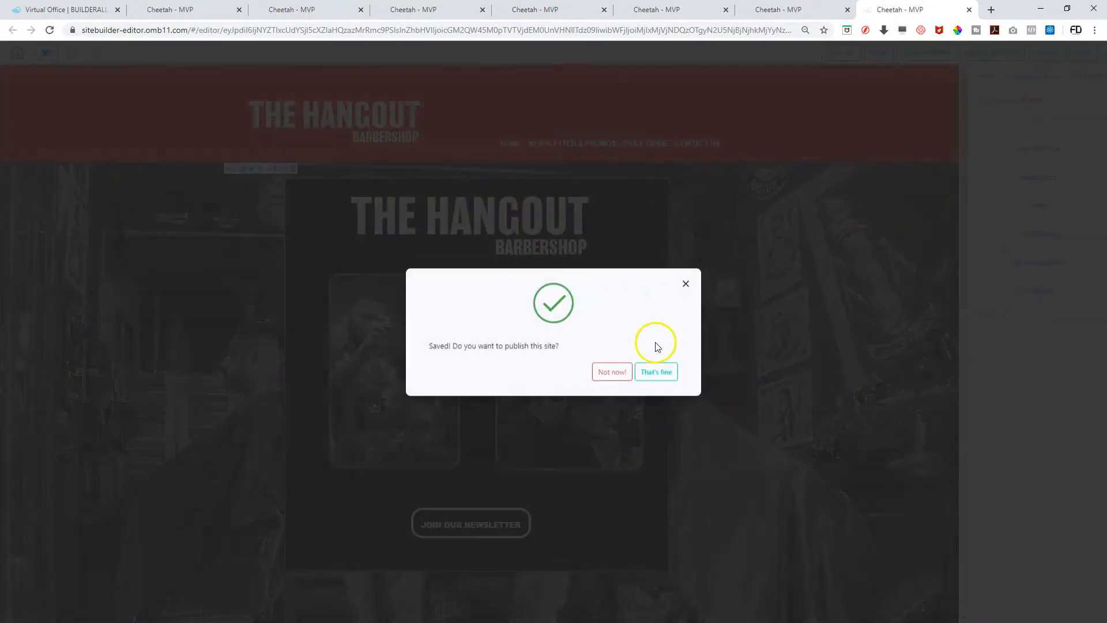
left_click(655, 371)
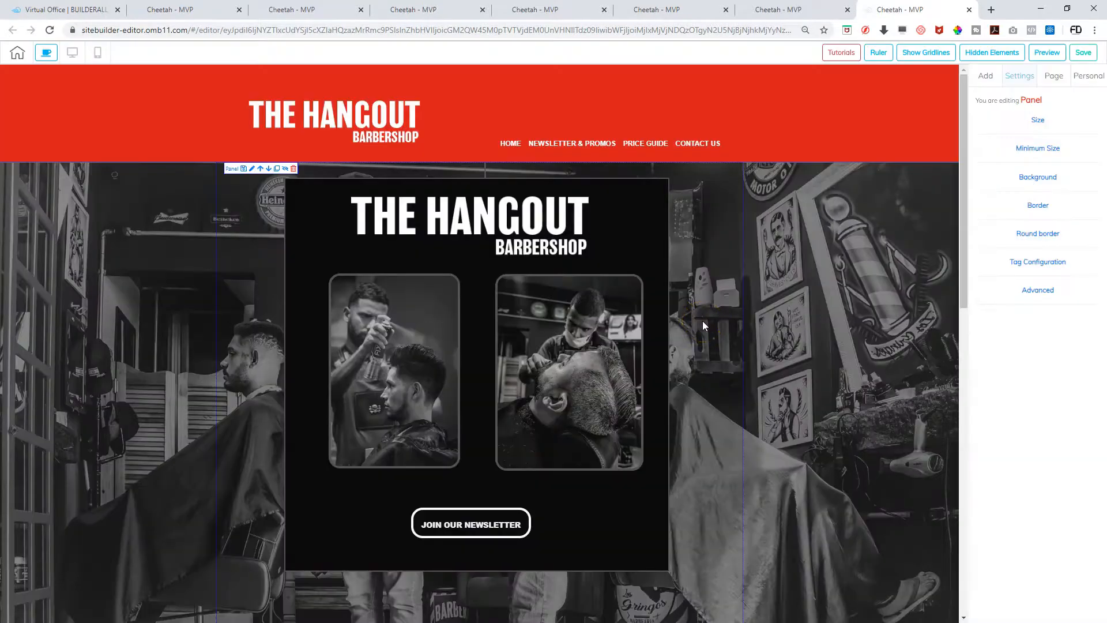
scroll(803, 307, "down", 5)
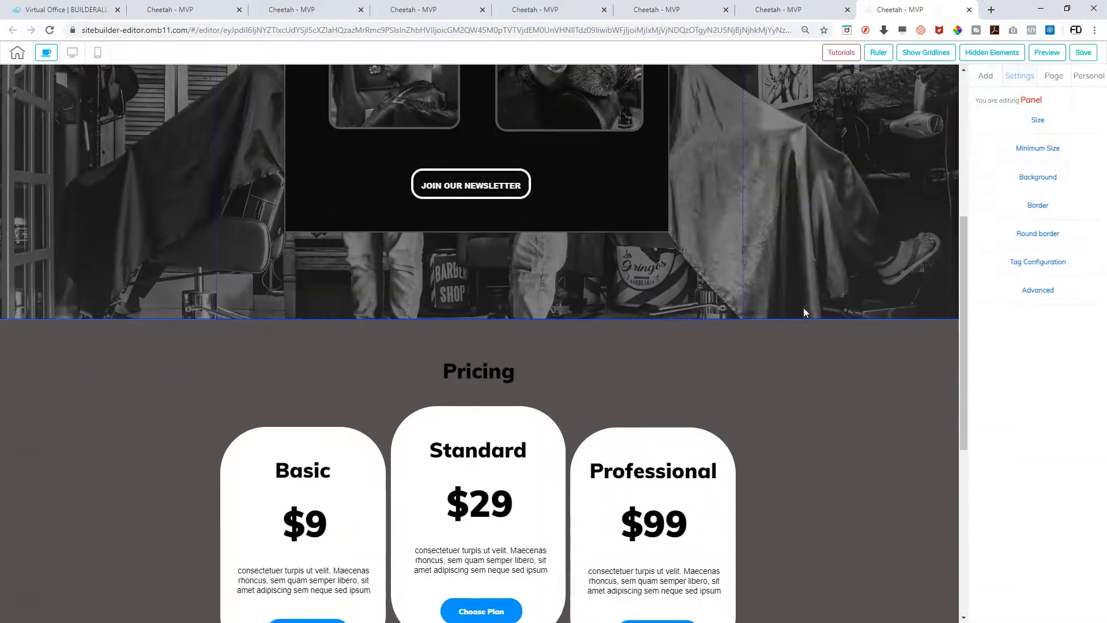
scroll(804, 306, "down", 3)
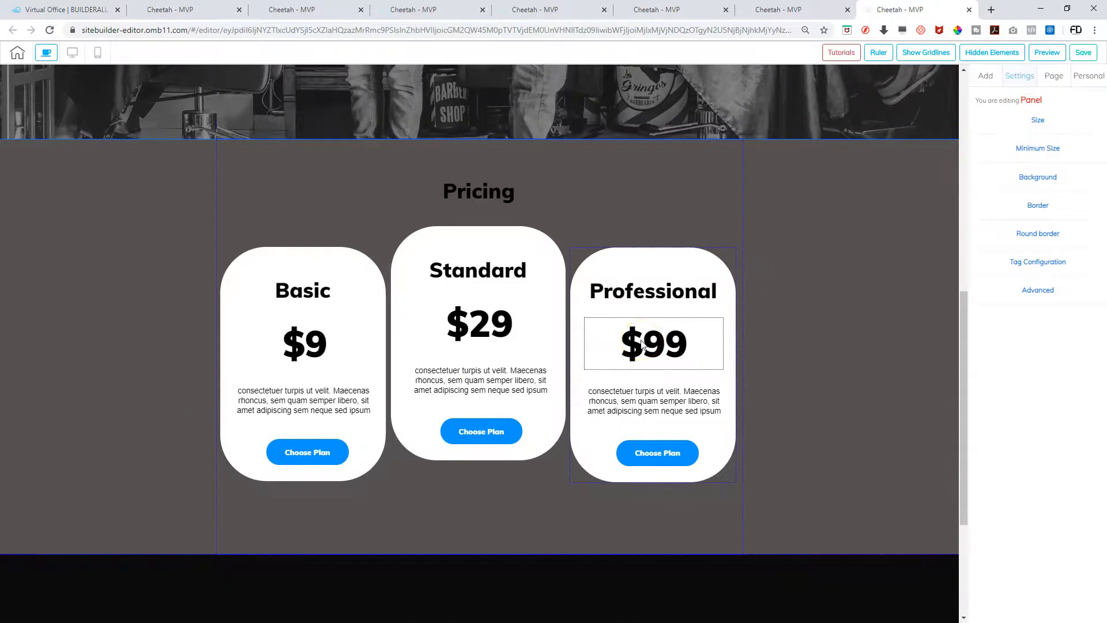
scroll(641, 342, "up", 8)
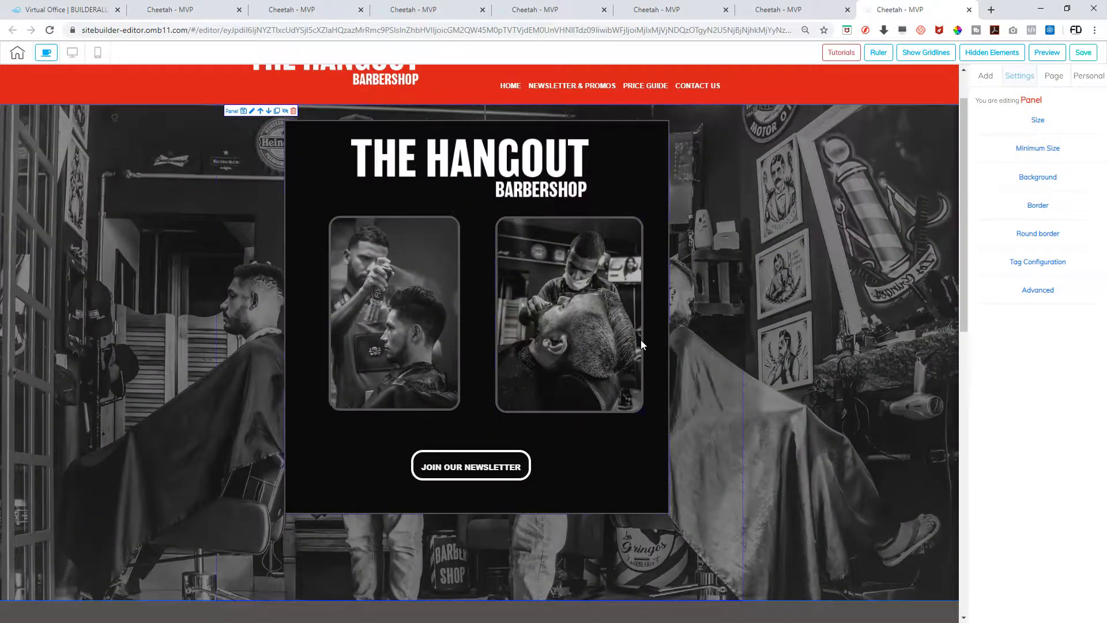
left_click(985, 76)
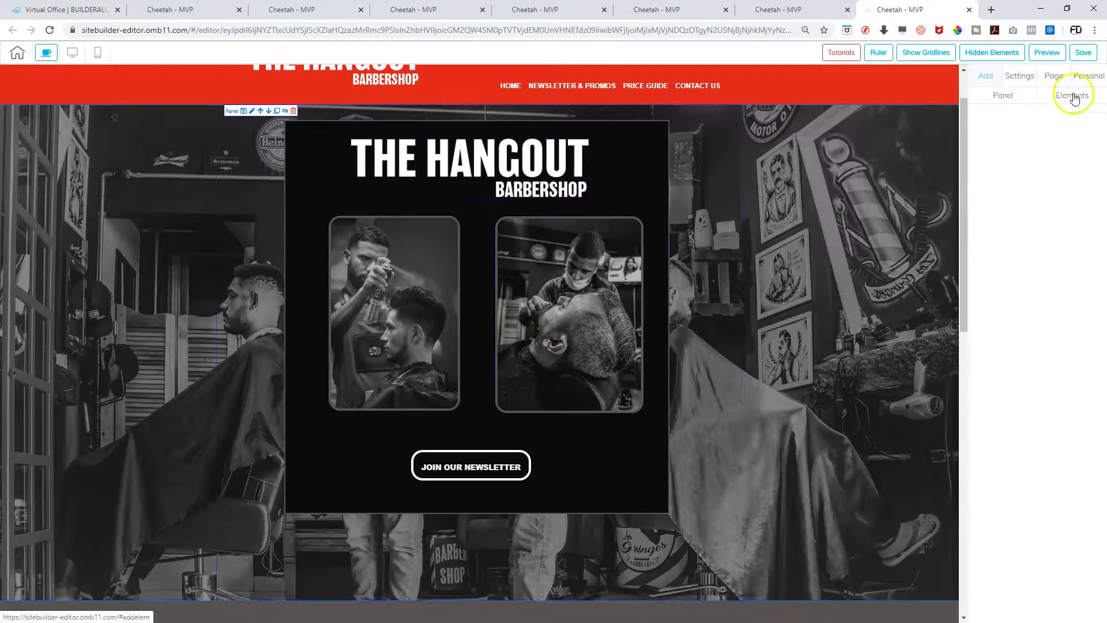
left_click(991, 10)
type("the")
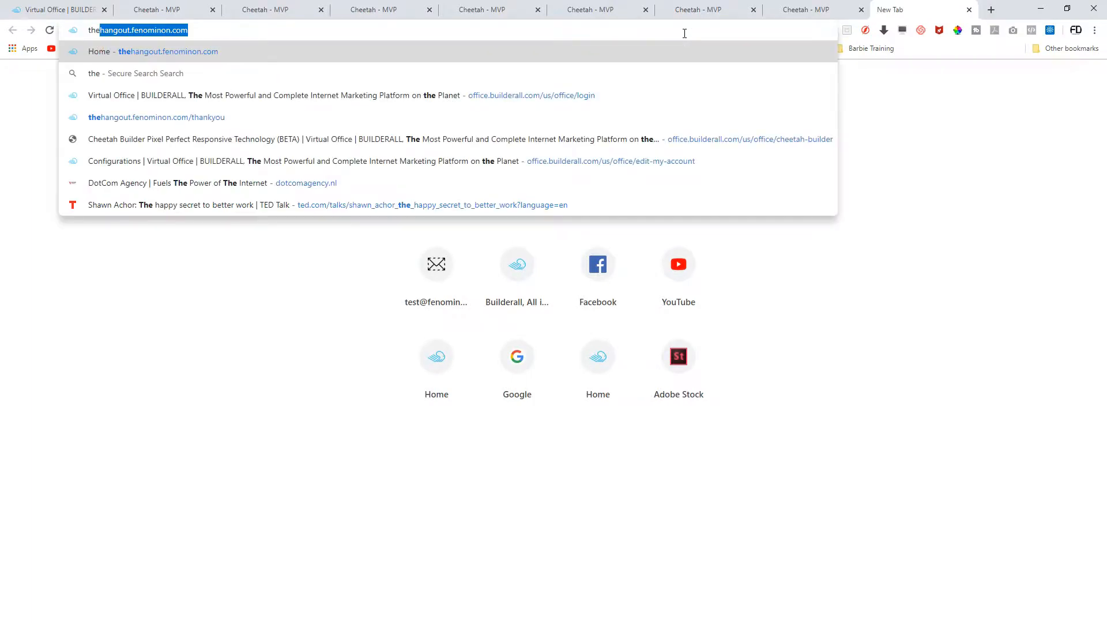
key("Right")
key("Return")
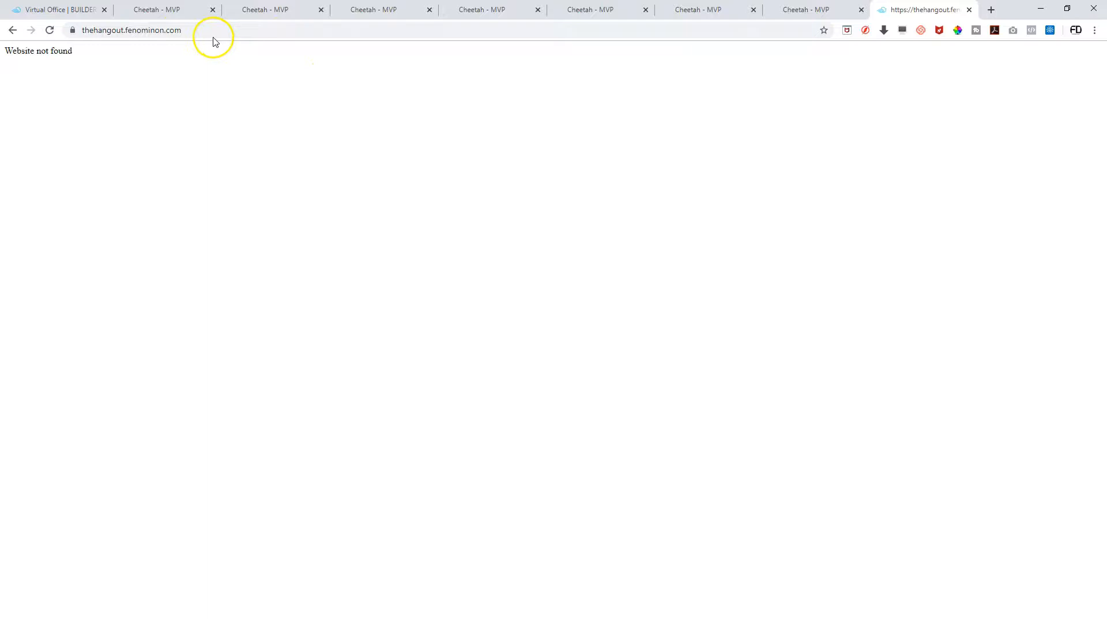
left_click(969, 10)
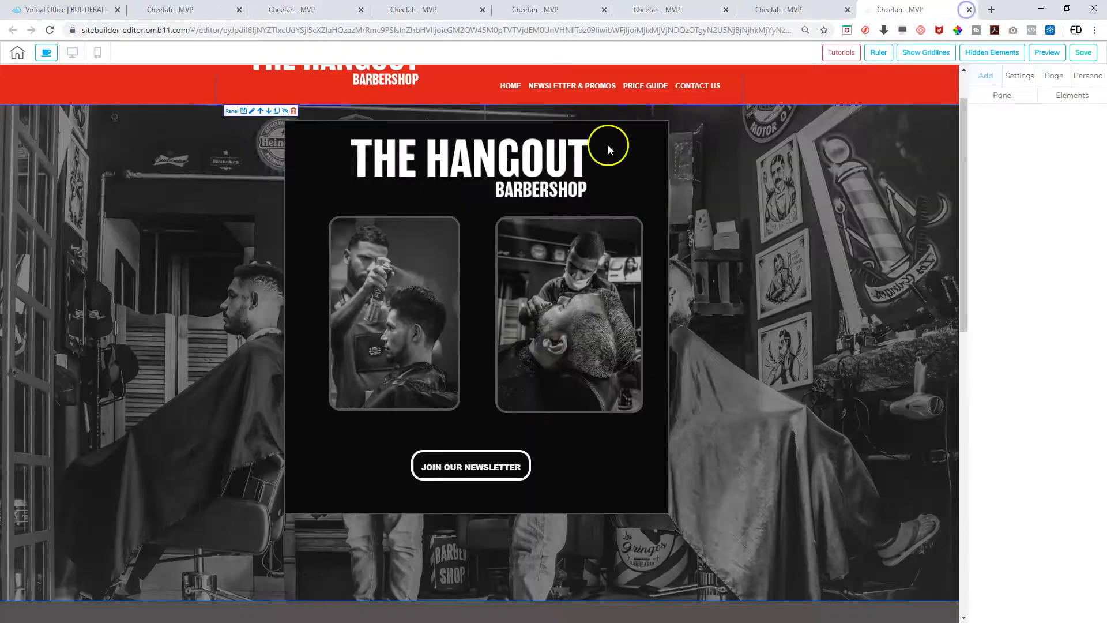
scroll(257, 152, "up", 1)
Go from the Hangout pages list to My Sites and choose Connect Domain on the Hangout card
left_click(18, 56)
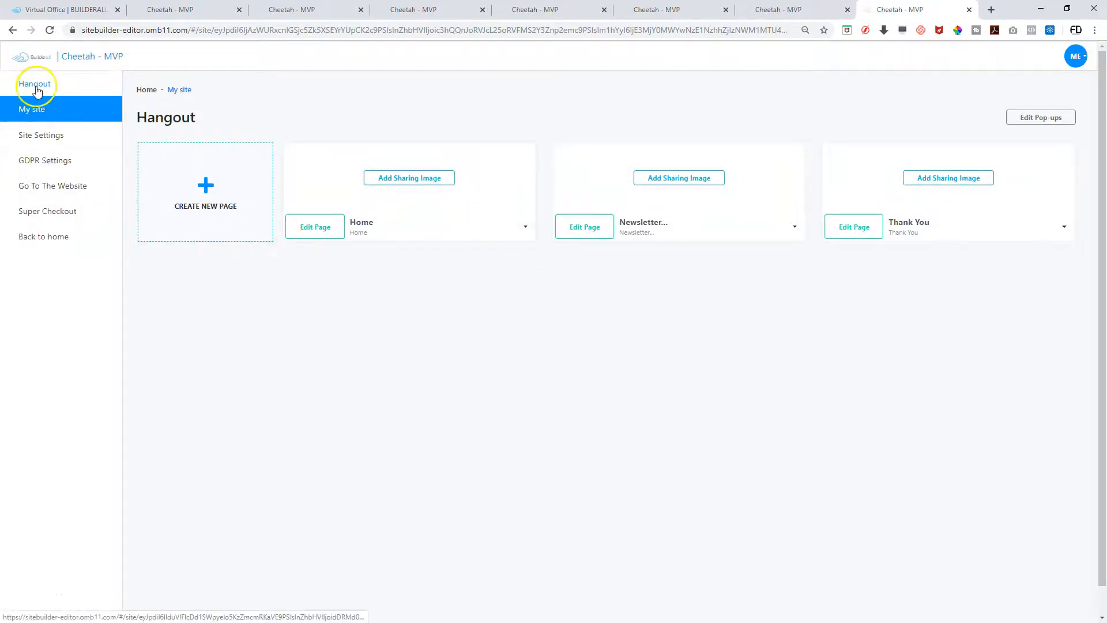
left_click(78, 58)
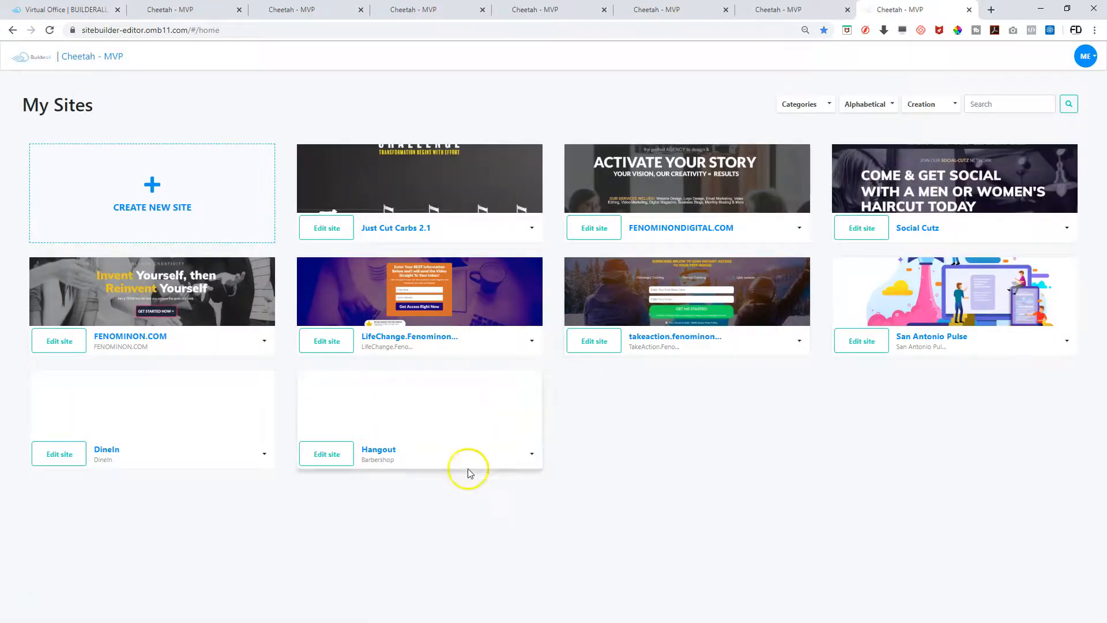
left_click(531, 453)
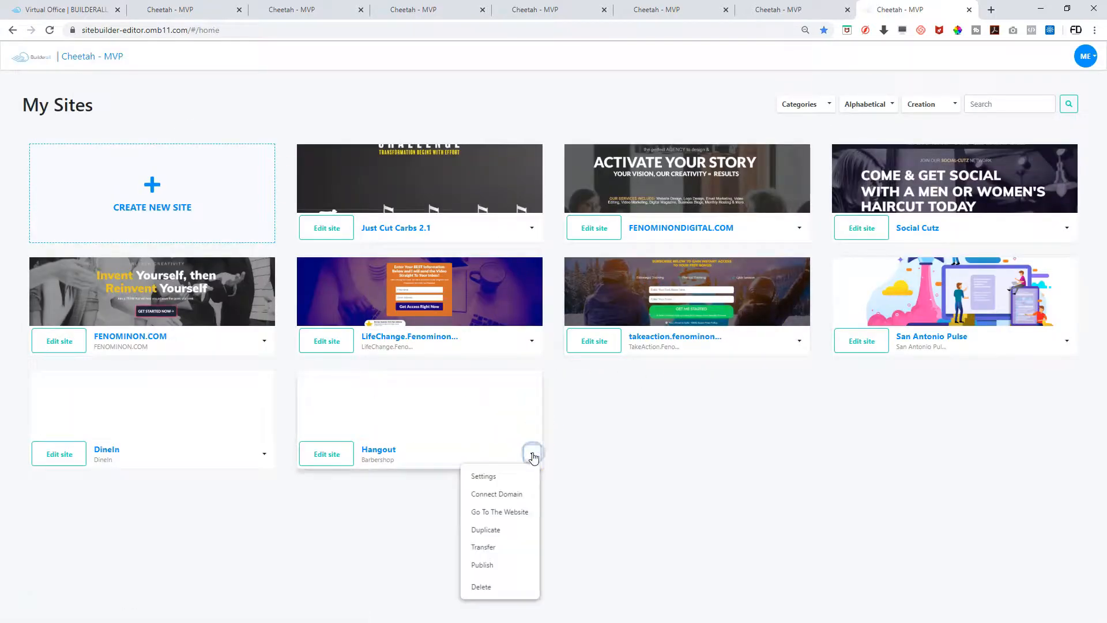
left_click(499, 495)
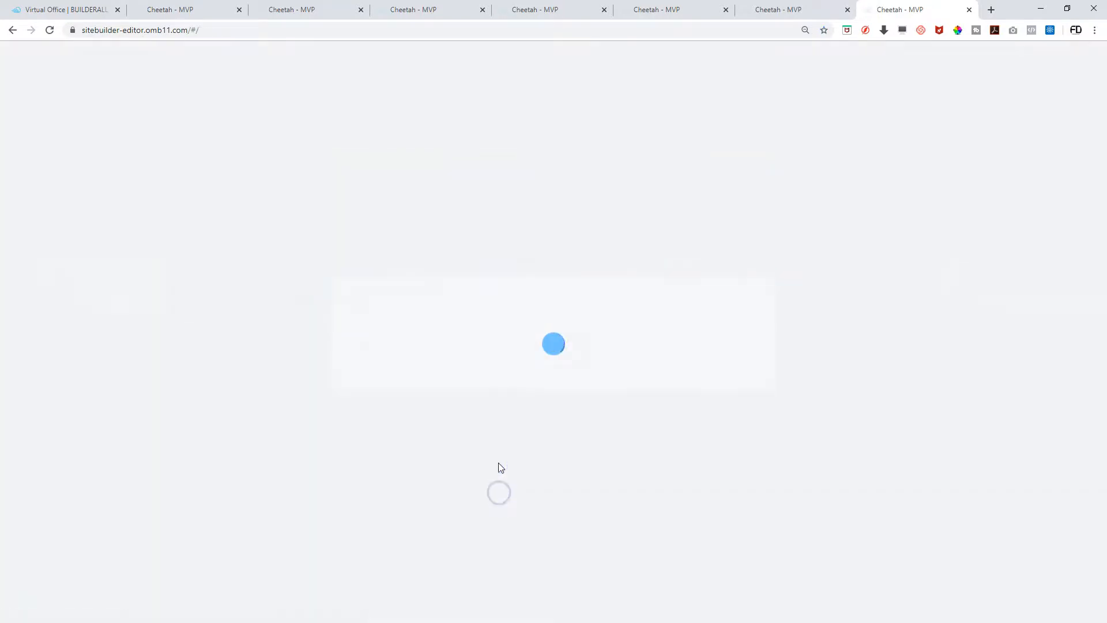
Save and confirm thehangout.fenominon.com as the Hangout site's domain
left_click(467, 326)
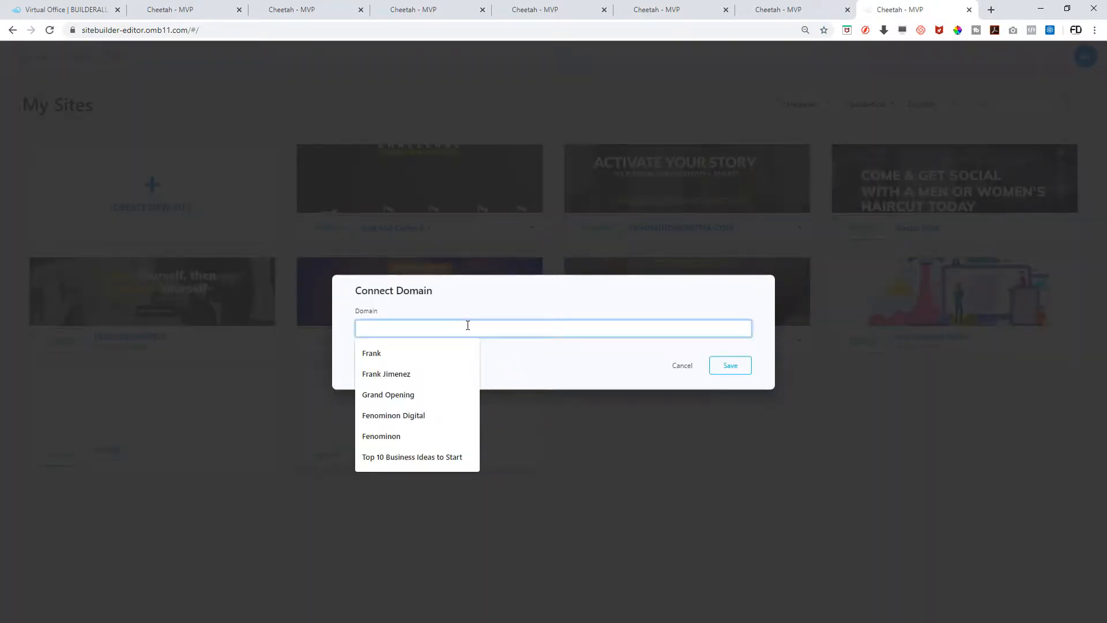
type("thef")
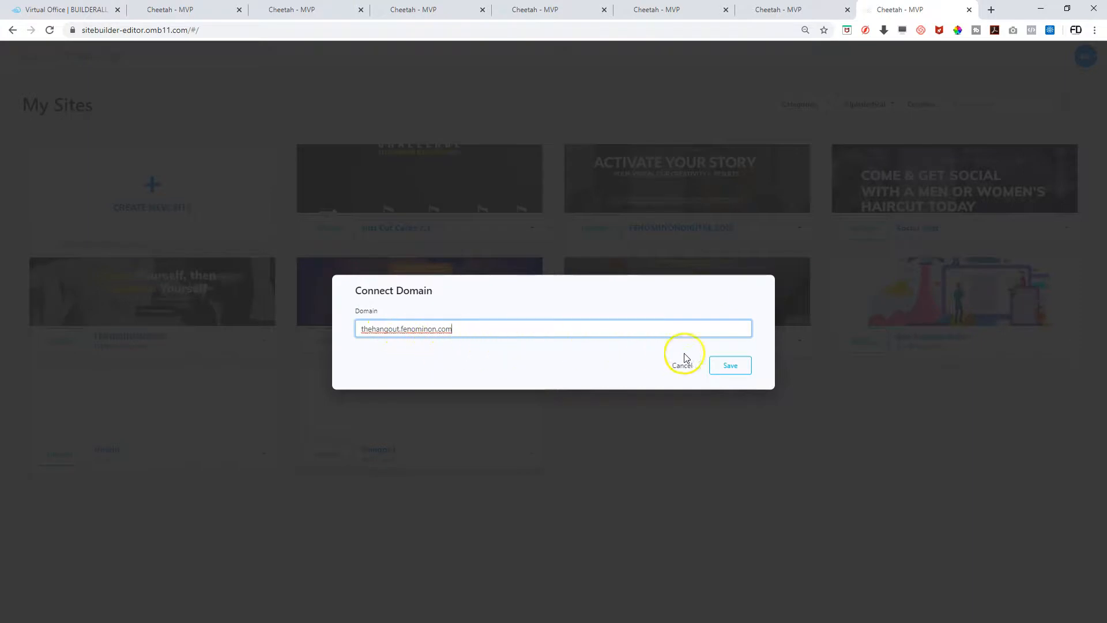
left_click(729, 366)
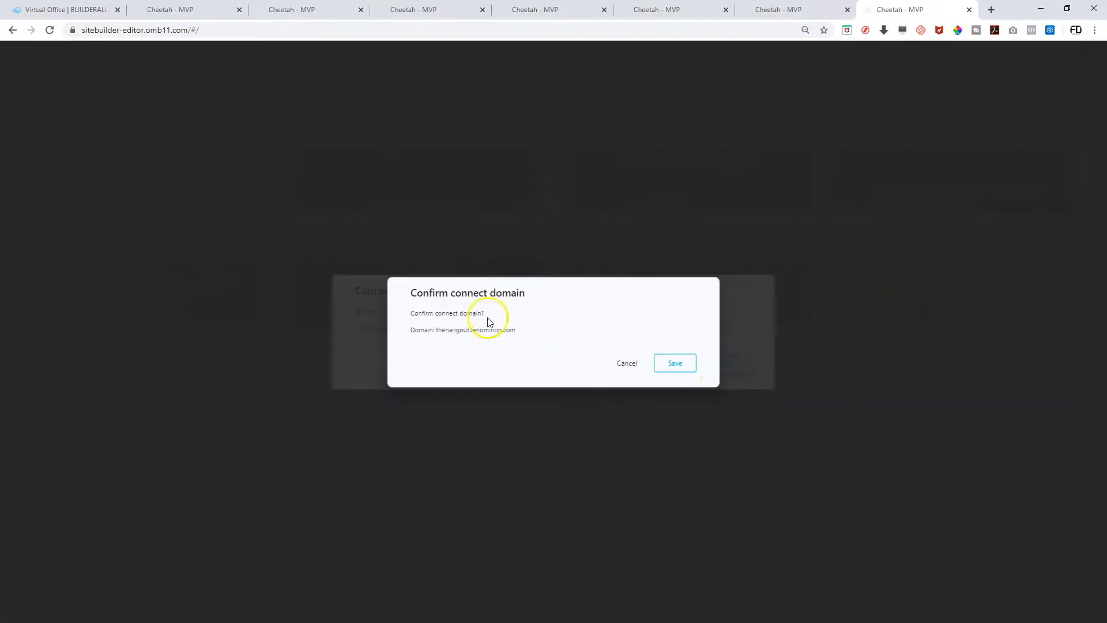
left_click(678, 366)
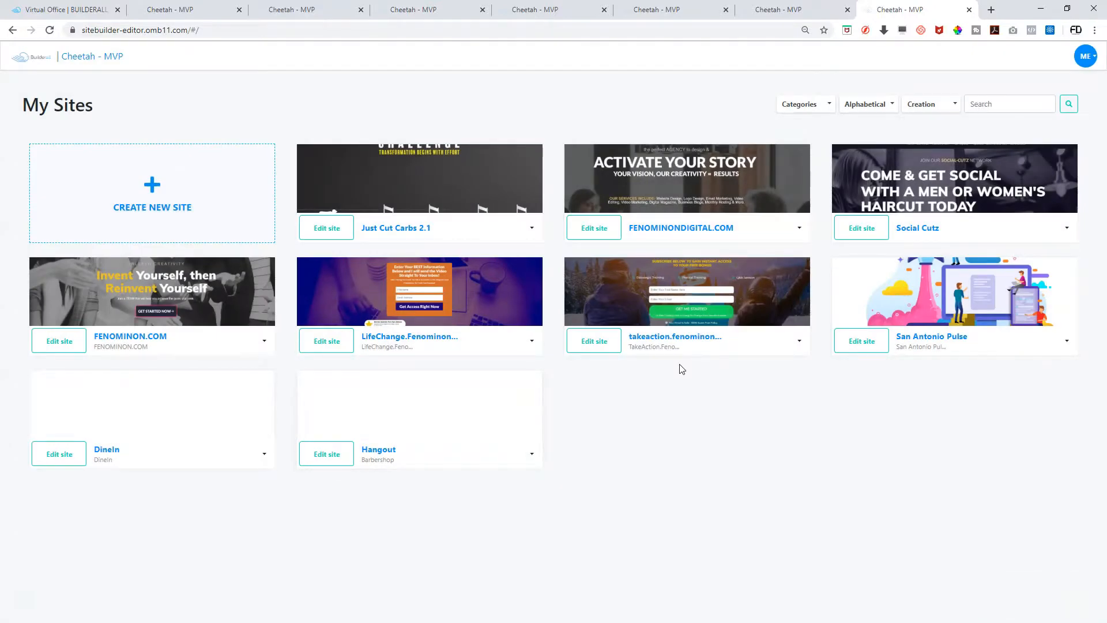
left_click(531, 455)
left_click(502, 511)
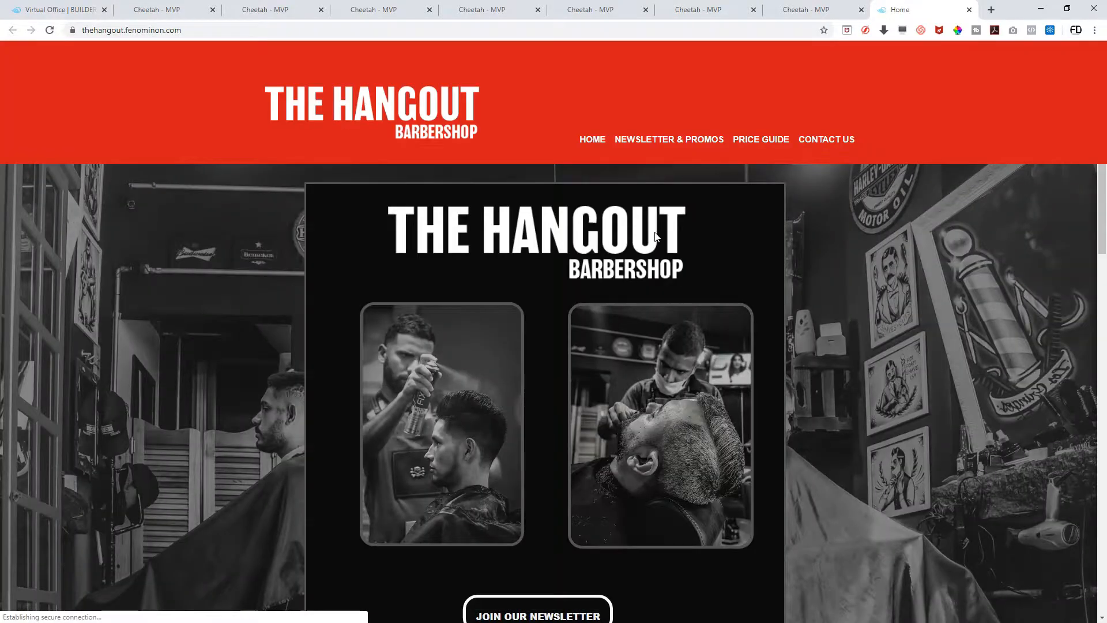
scroll(655, 233, "down", 3)
scroll(654, 233, "down", 3)
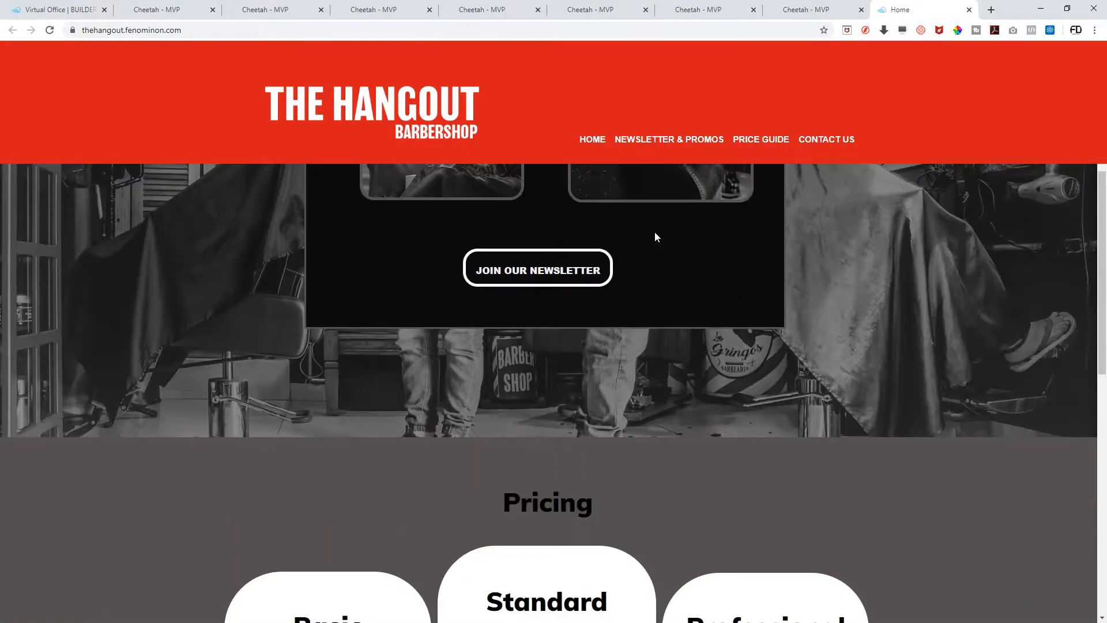
scroll(655, 237, "up", 6)
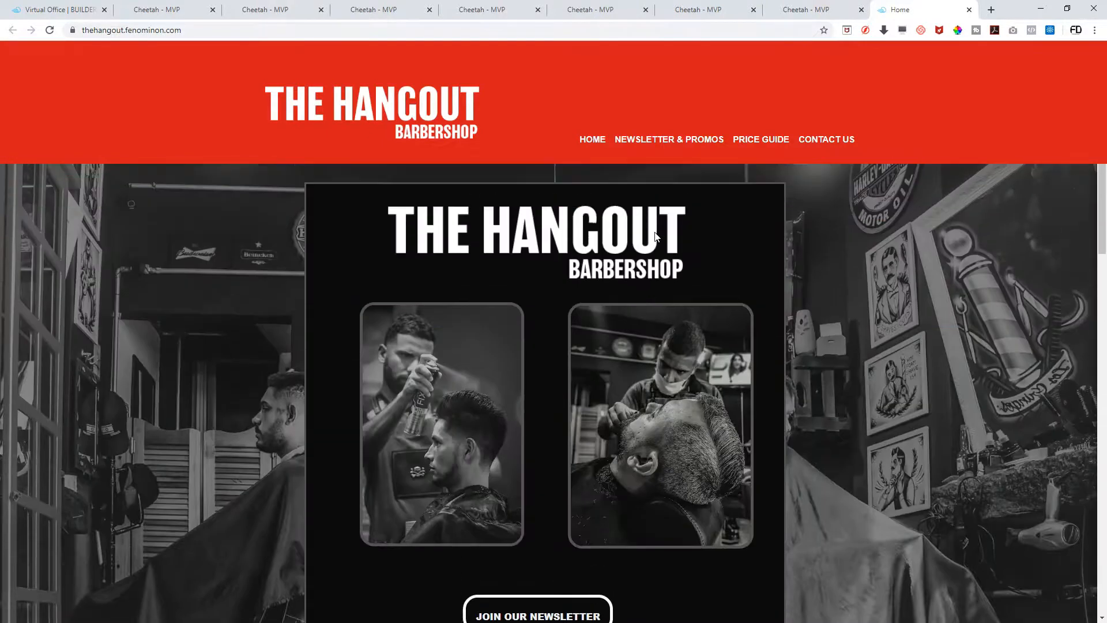
scroll(654, 235, "down", 8)
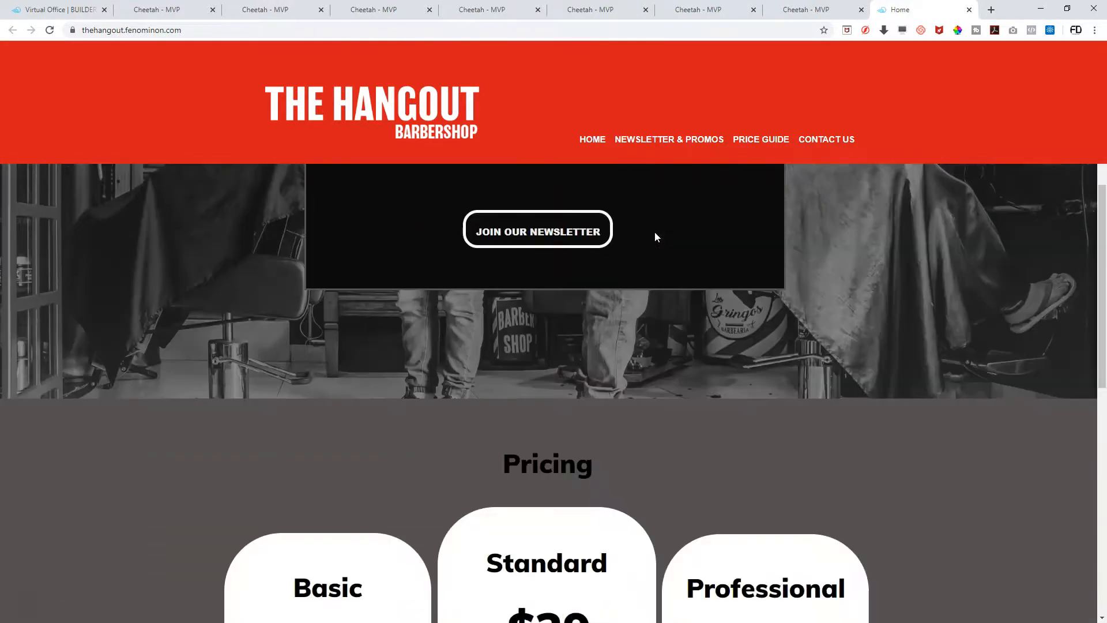
scroll(655, 236, "down", 10)
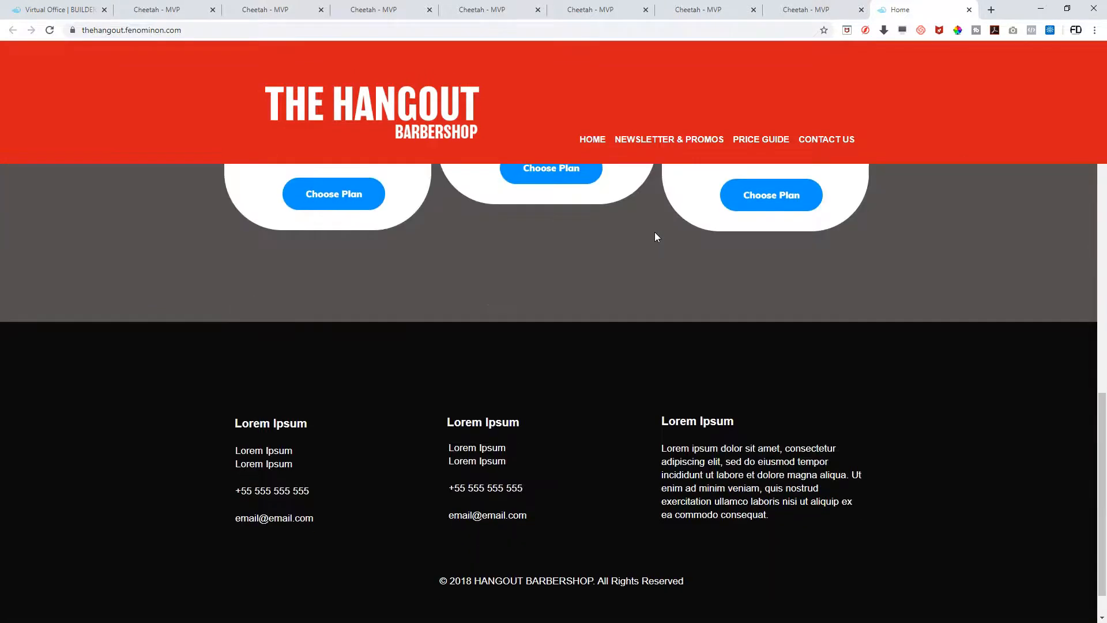
scroll(655, 236, "up", 15)
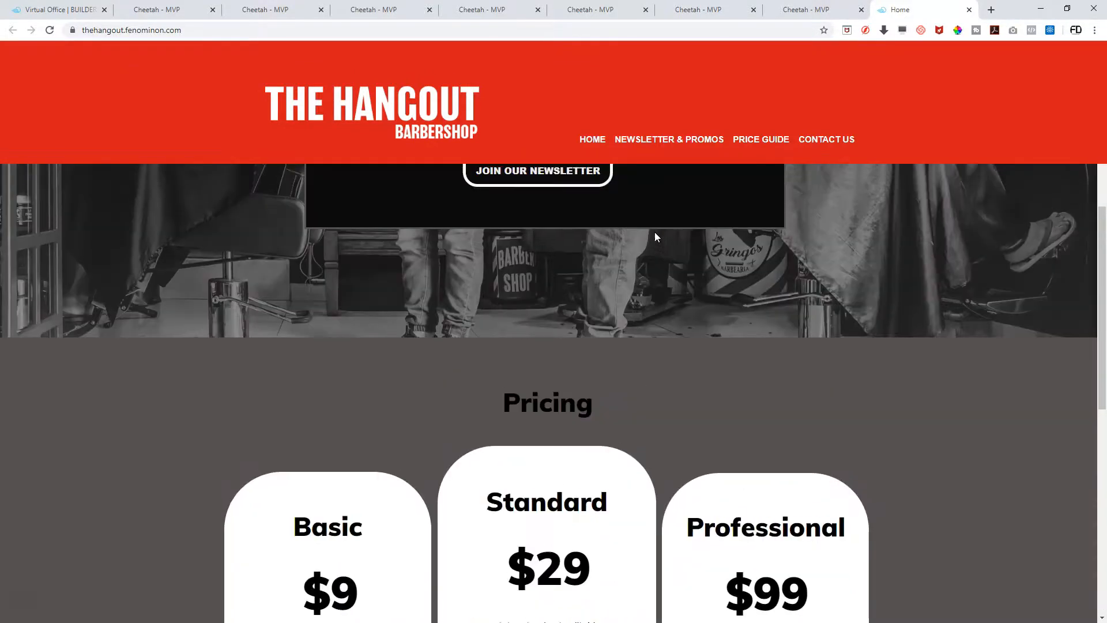
scroll(655, 231, "up", 3)
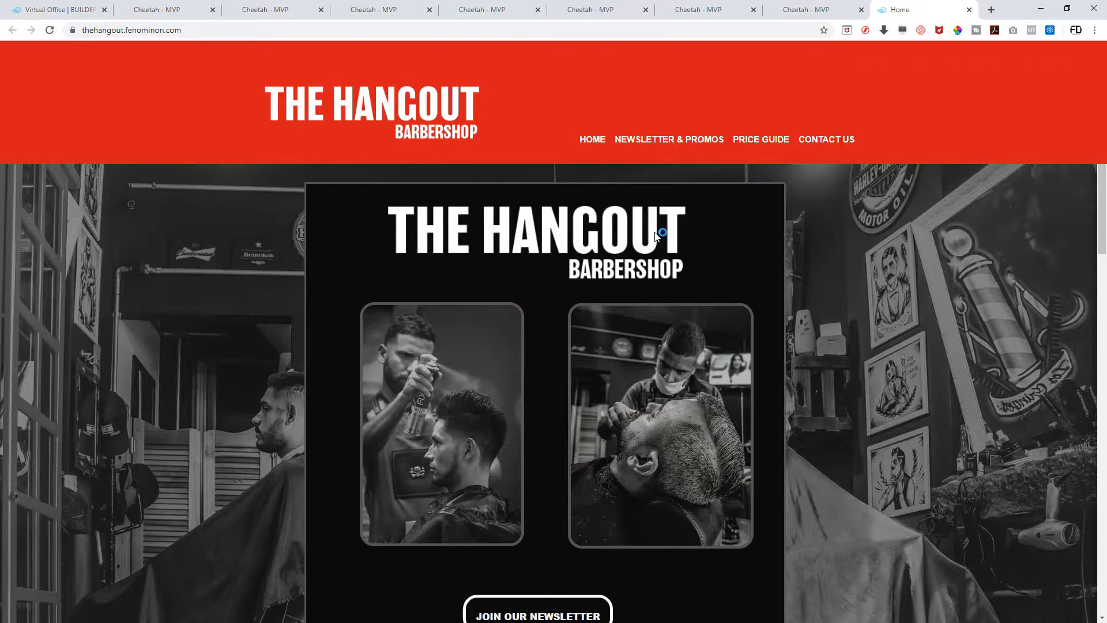
scroll(655, 232, "down", 1)
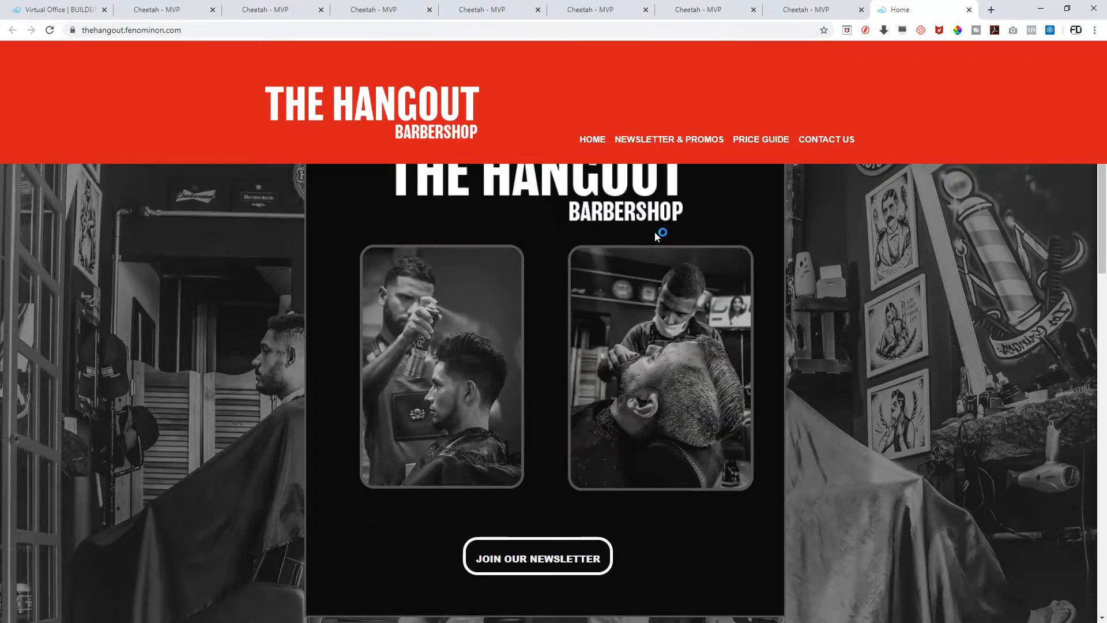
scroll(818, 329, "down", 3)
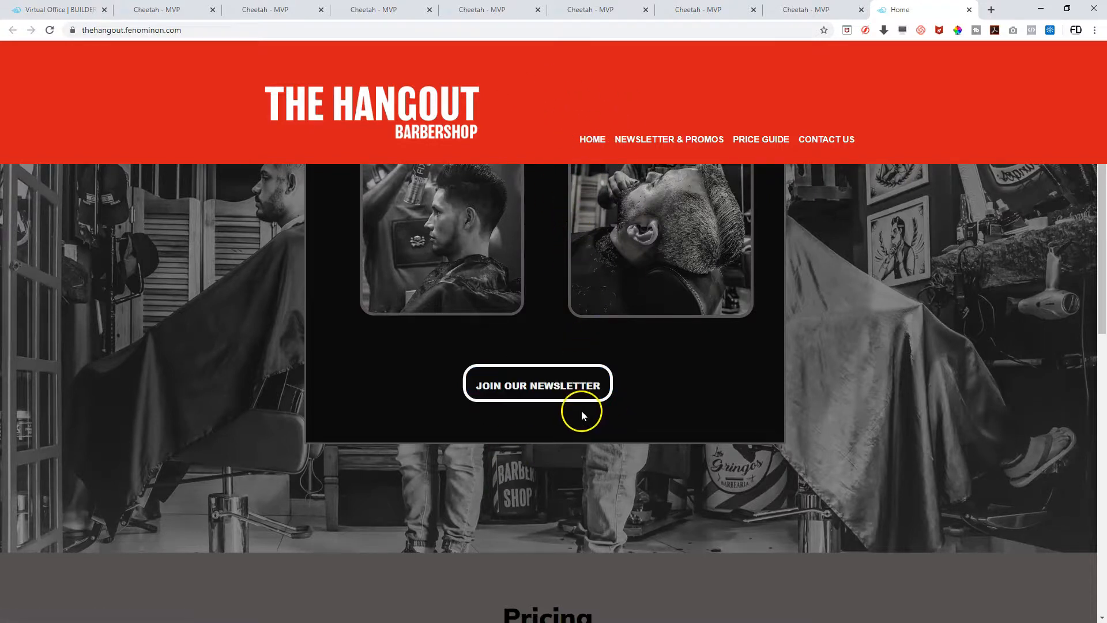
scroll(581, 414, "up", 4)
scroll(581, 414, "down", 5)
scroll(581, 414, "up", 2)
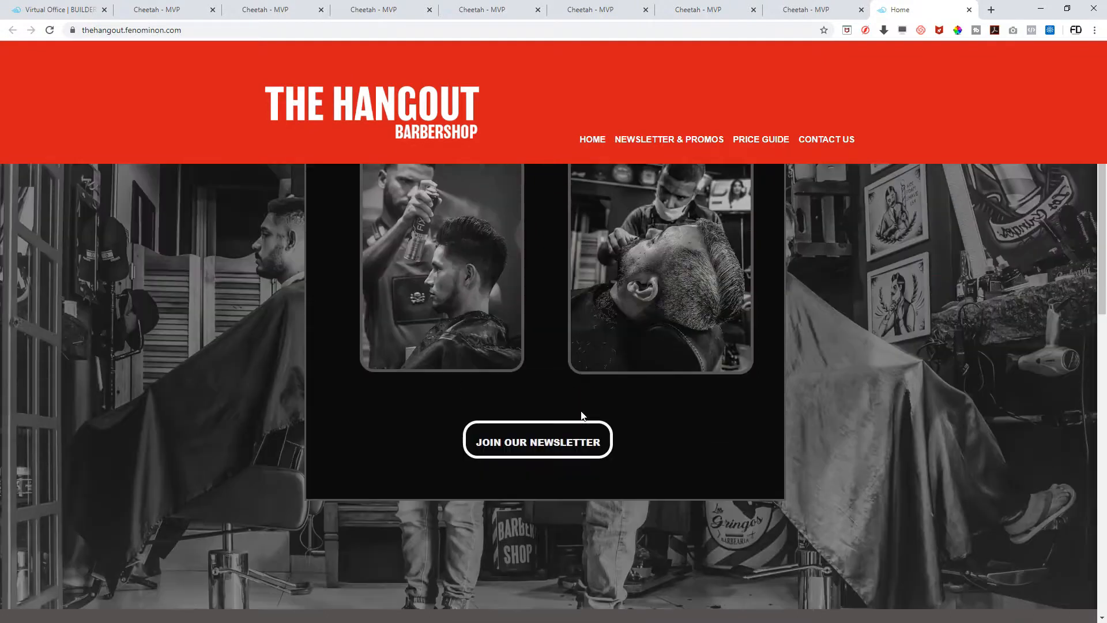
scroll(581, 415, "up", 3)
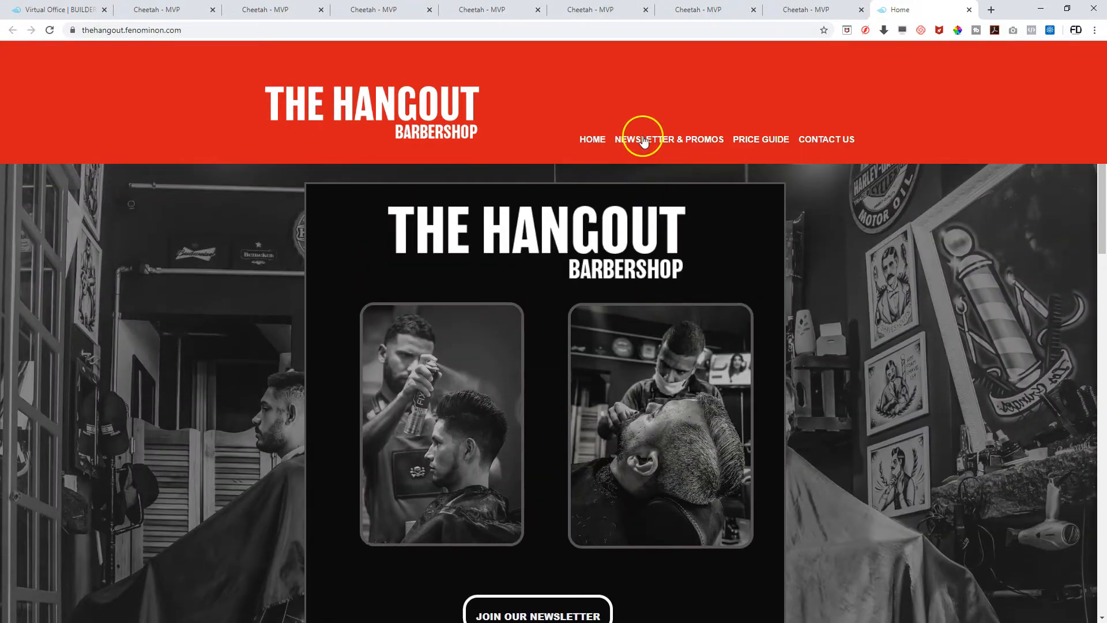
Test the NEWSLETTER & PROMOS, PRICE GUIDE and CONTACT US menu links, then open JOIN OUR NEWSLETTER
left_click(644, 141)
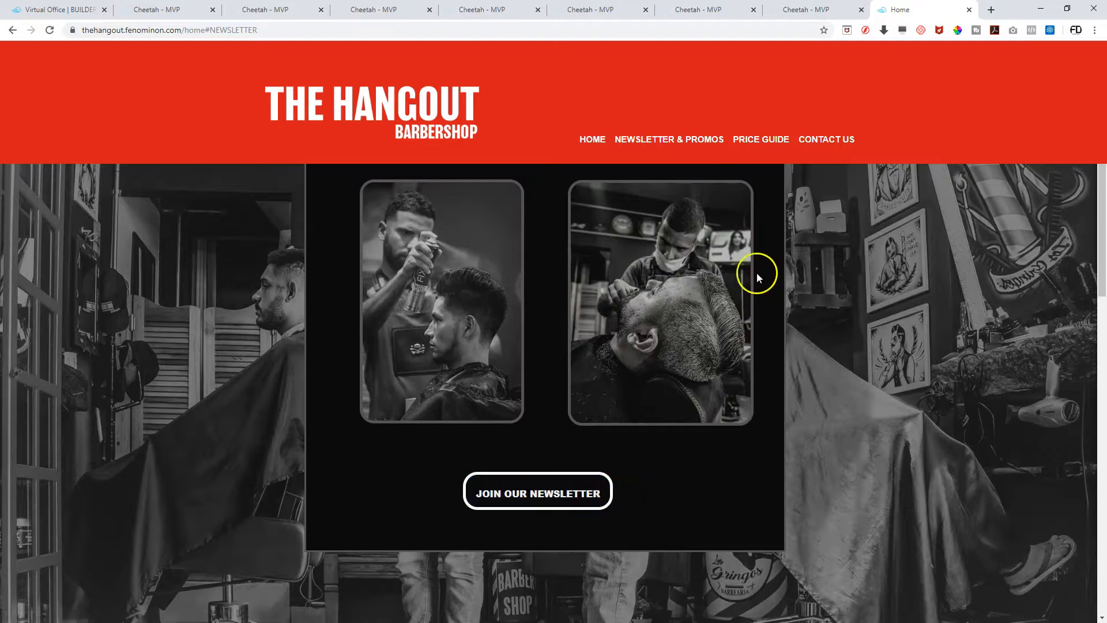
left_click(755, 144)
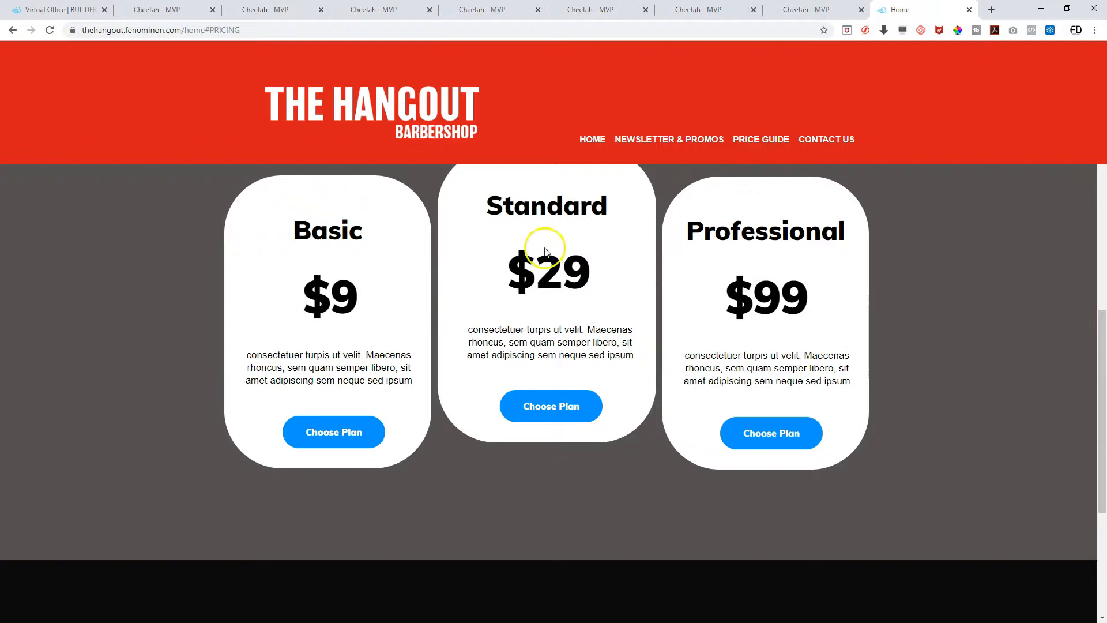
left_click(816, 139)
left_click(820, 142)
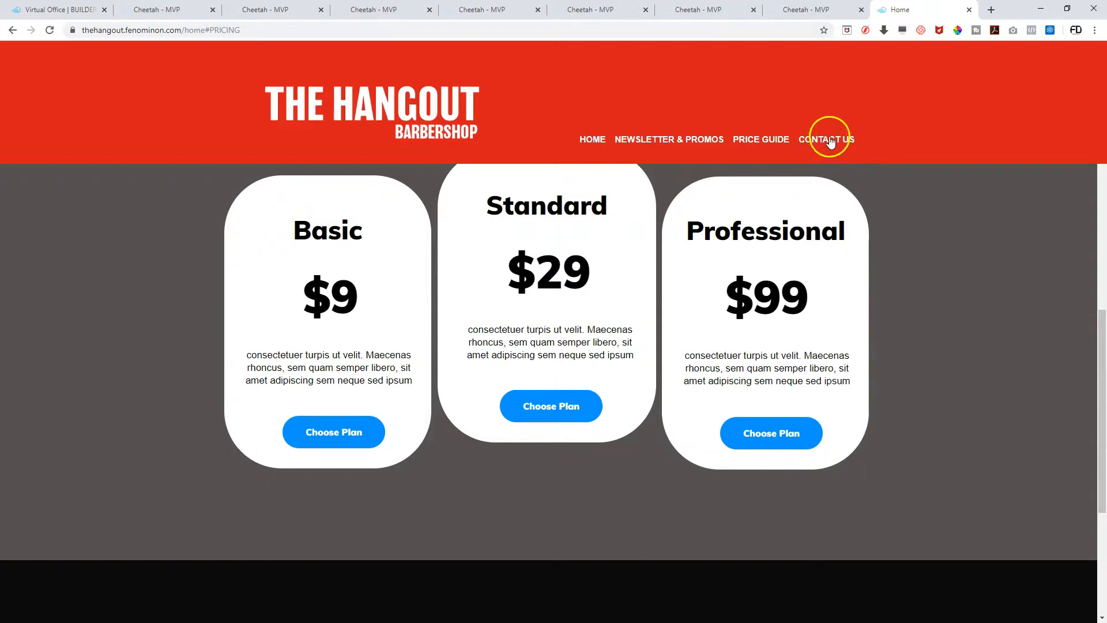
scroll(600, 427, "up", 8)
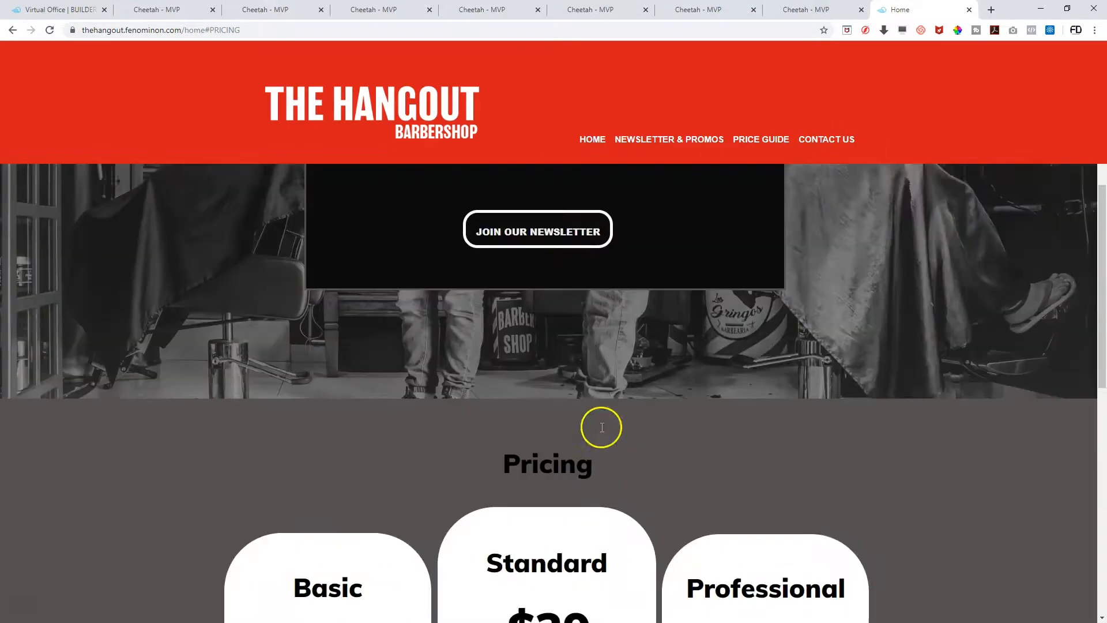
scroll(601, 426, "up", 3)
scroll(600, 427, "down", 2)
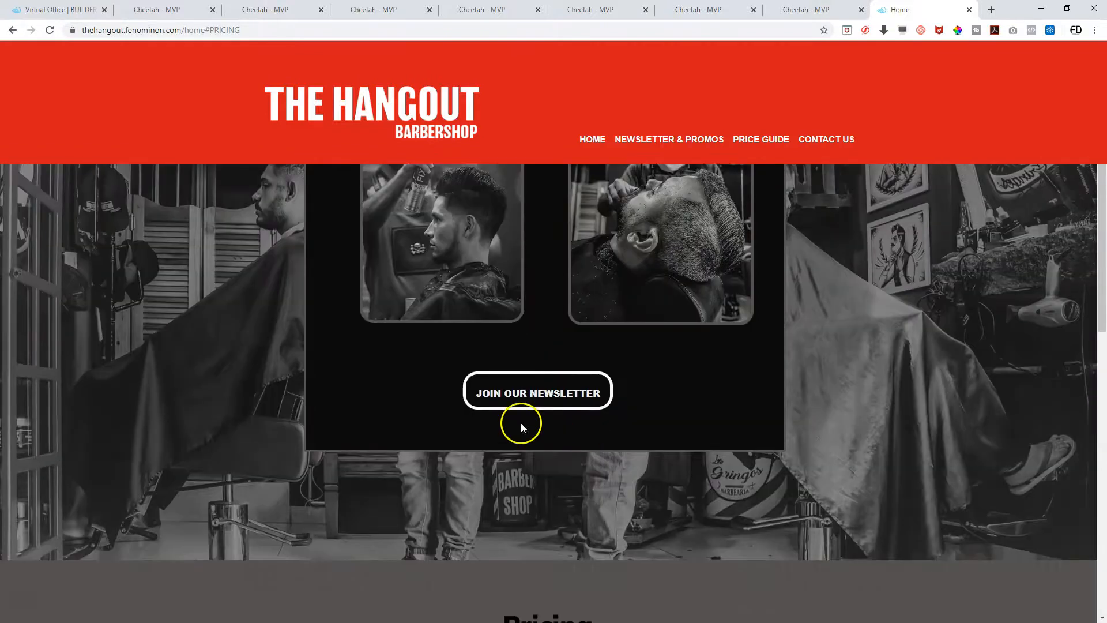
left_click(541, 397)
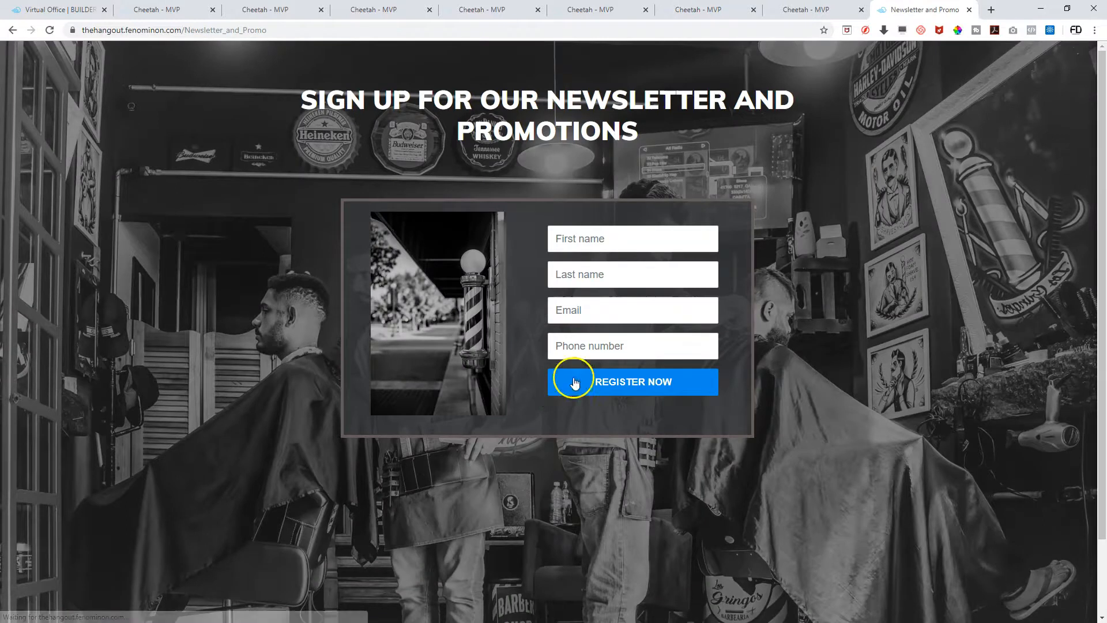
Enter a test subscriber's name and phone number in the newsletter form and submit it
left_click(614, 242)
type("joh")
type("doe")
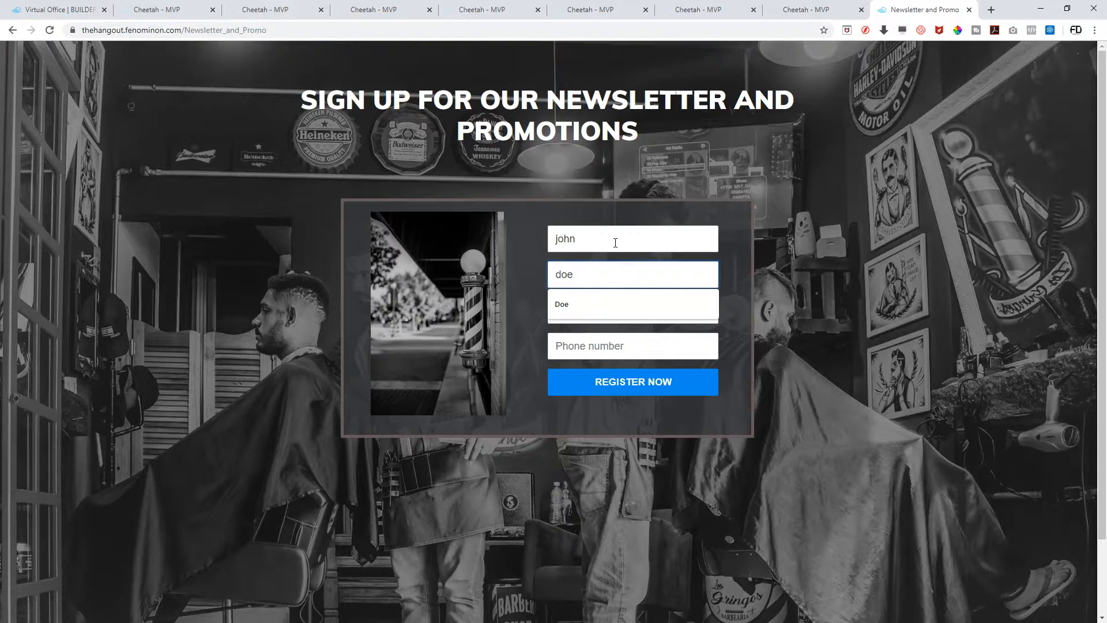
type("die")
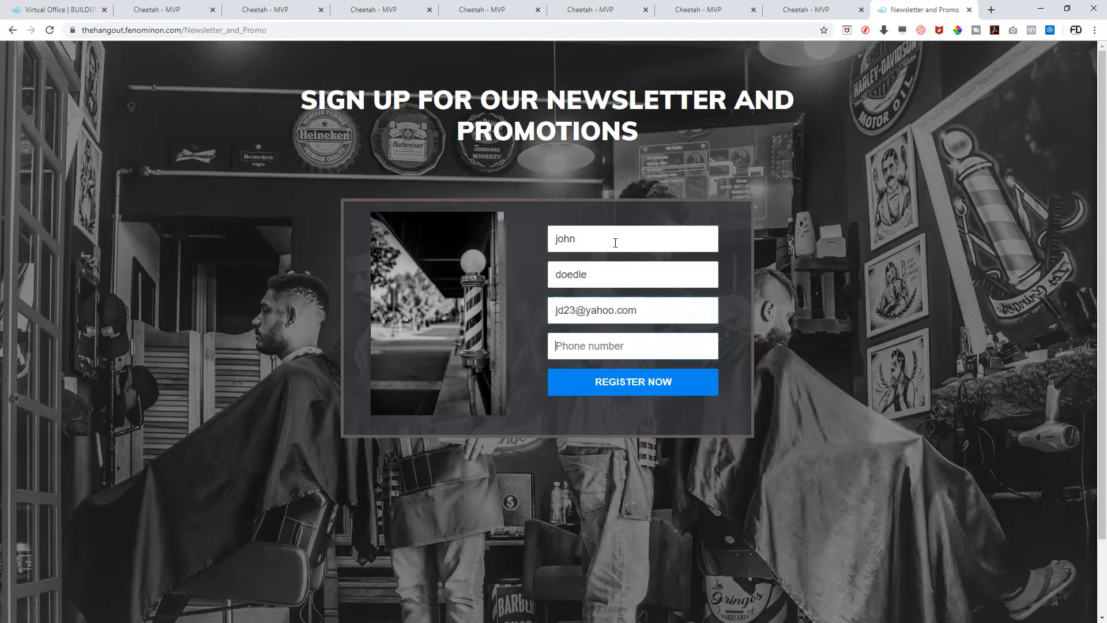
left_click(625, 386)
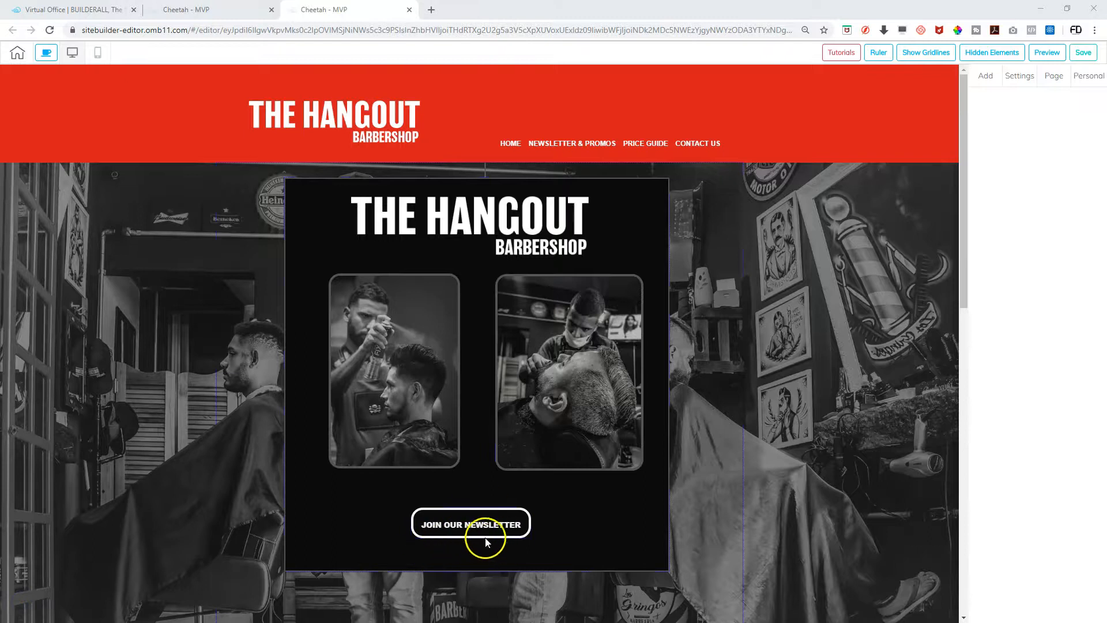
Select the editor's JOIN OUR NEWSLETTER button to check its link, then start a new browser tab
left_click(466, 524)
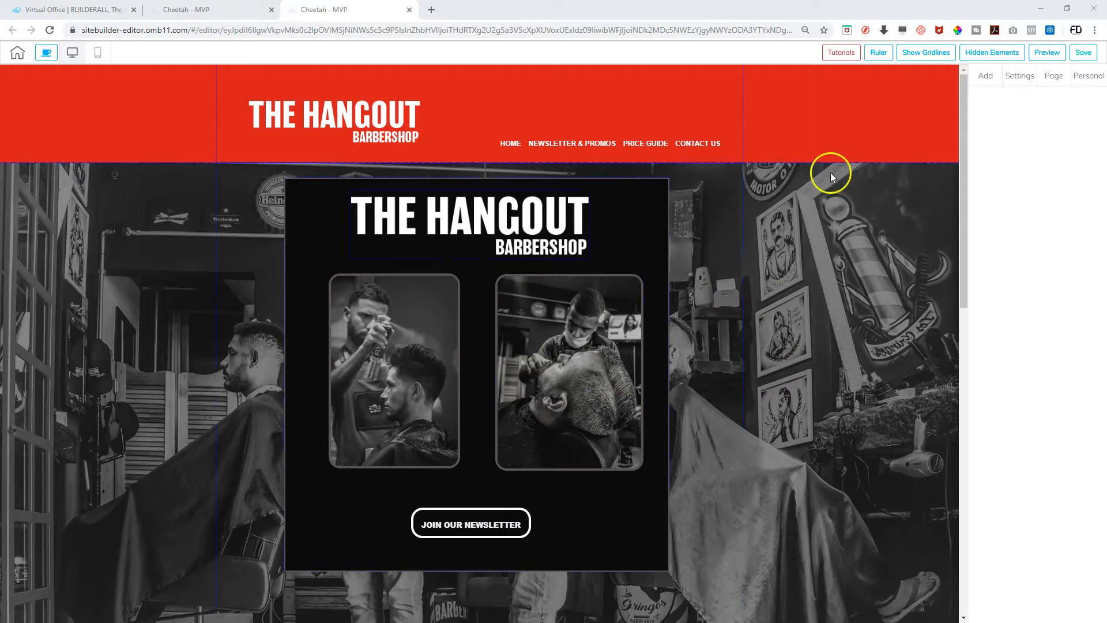
left_click(430, 10)
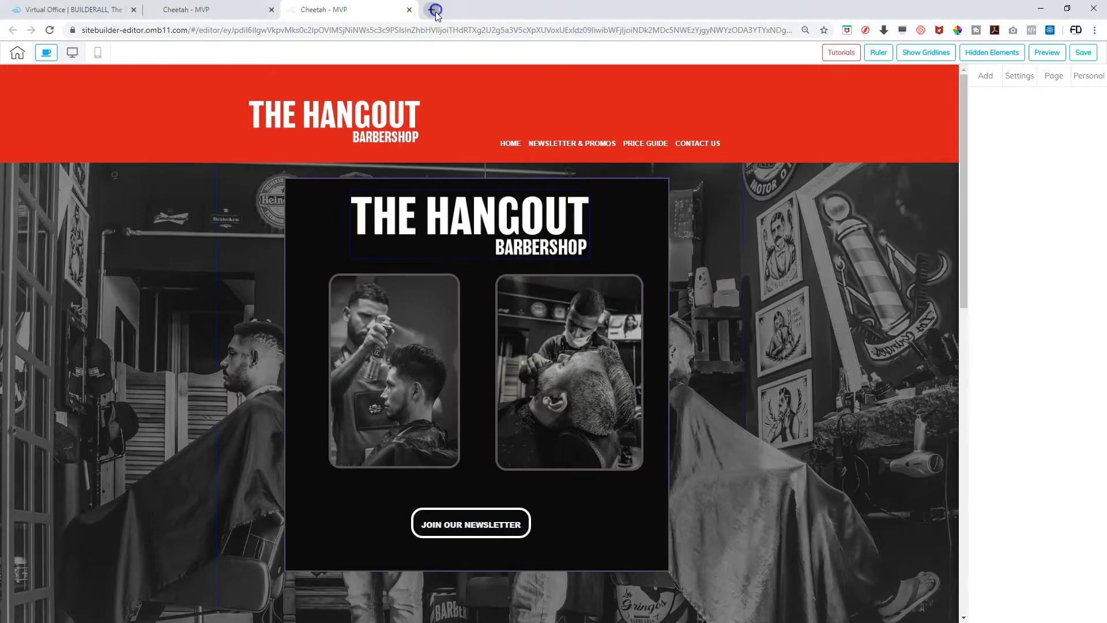
Load the live barbershop site and open its newsletter sign-up page
type("the")
key("Return")
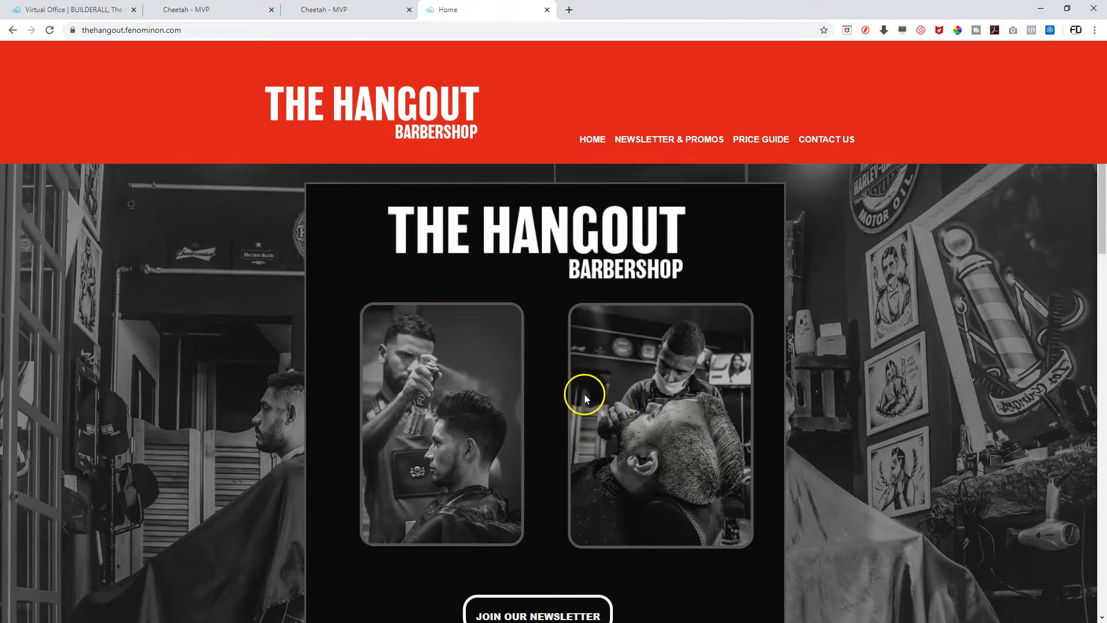
scroll(582, 390, "down", 4)
left_click(526, 389)
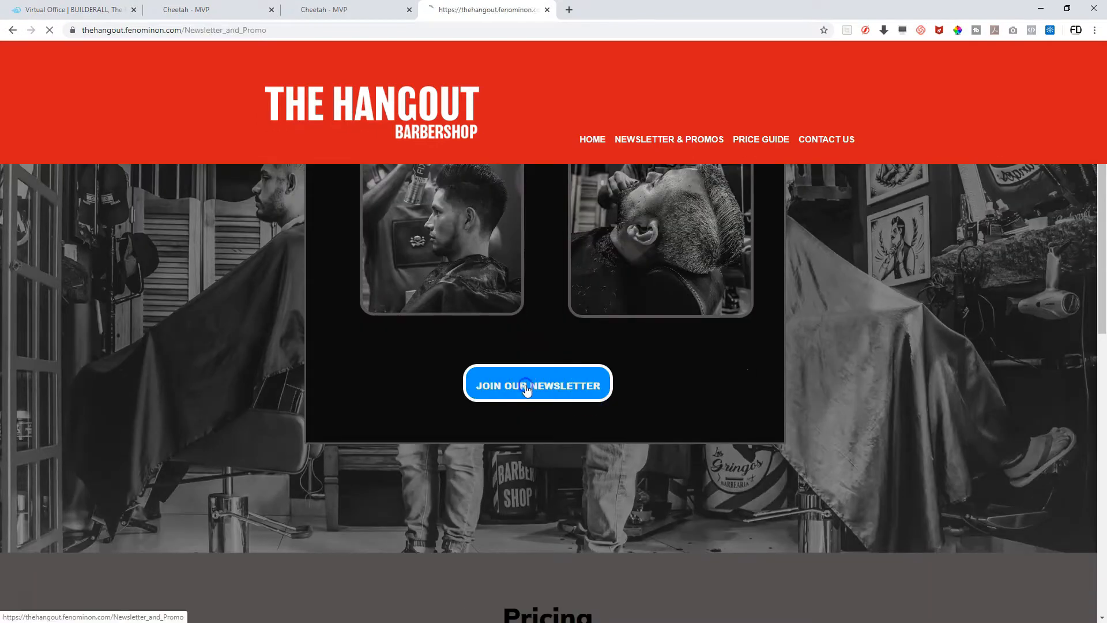
Fill the sign-up form with a test subscriber's name, e-mail address and phone number
left_click(588, 232)
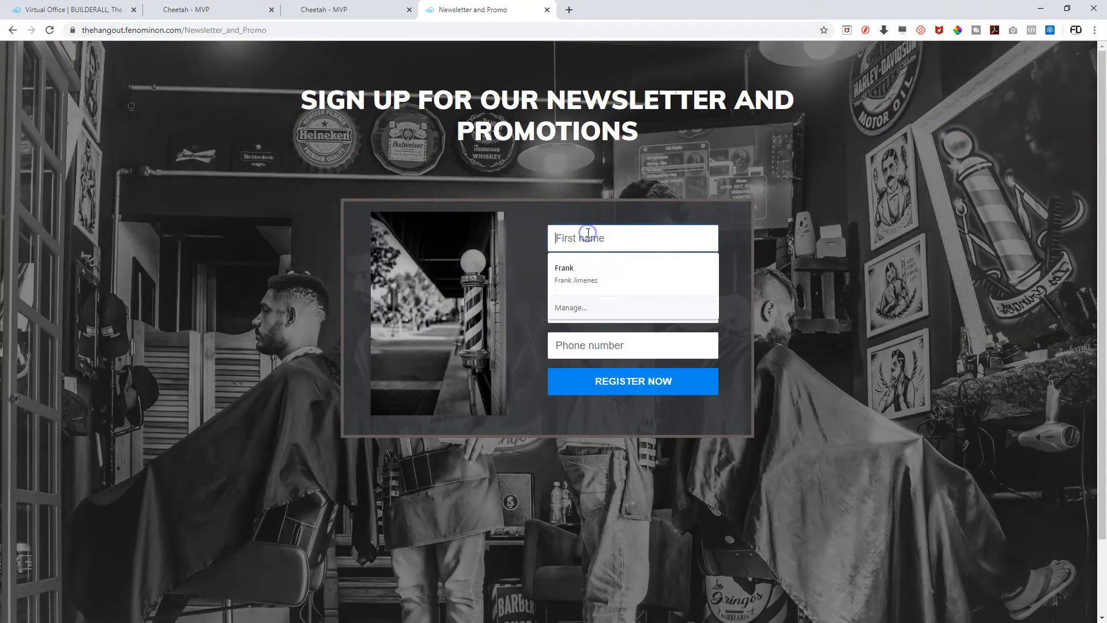
key("Tab")
key("Tab")
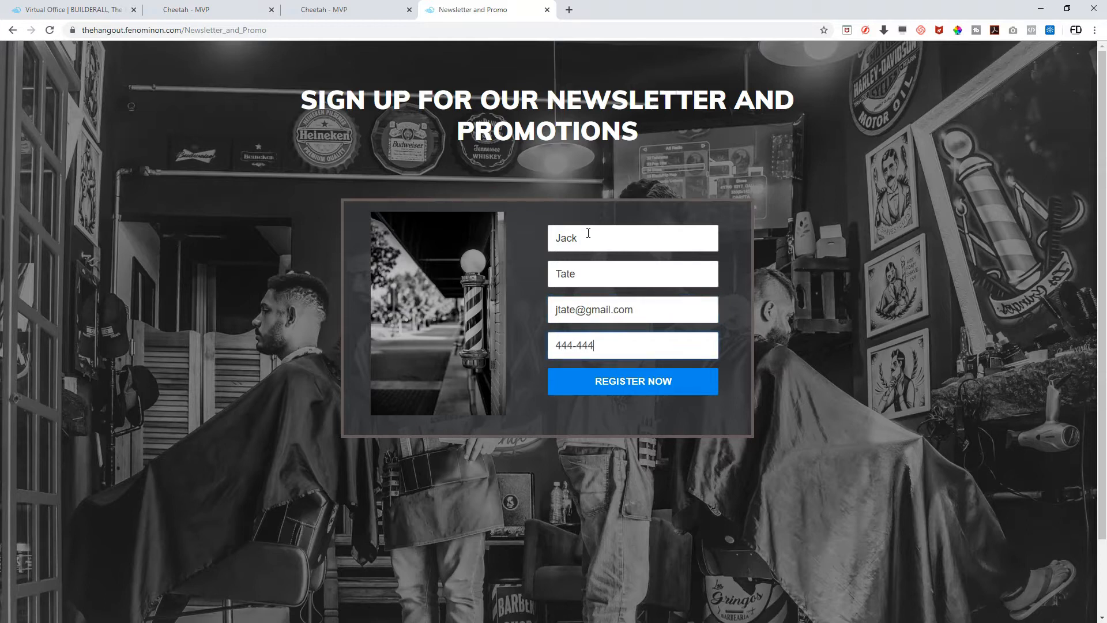
Submit the test sign-up, then use the Thank You page's link back to the home page and scroll through it
left_click(628, 385)
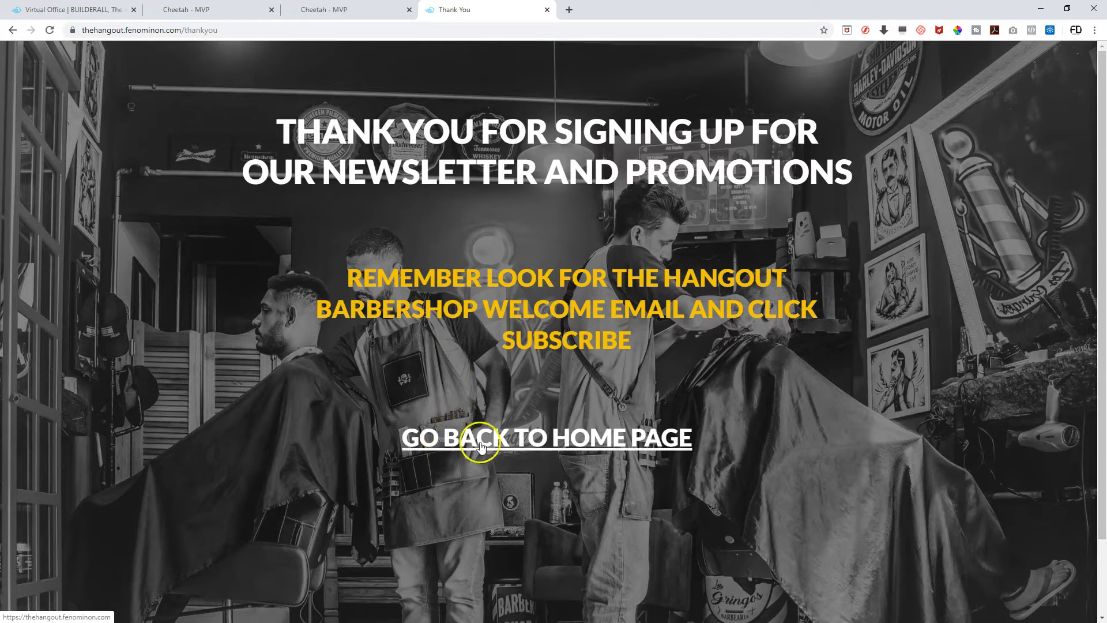
left_click(518, 444)
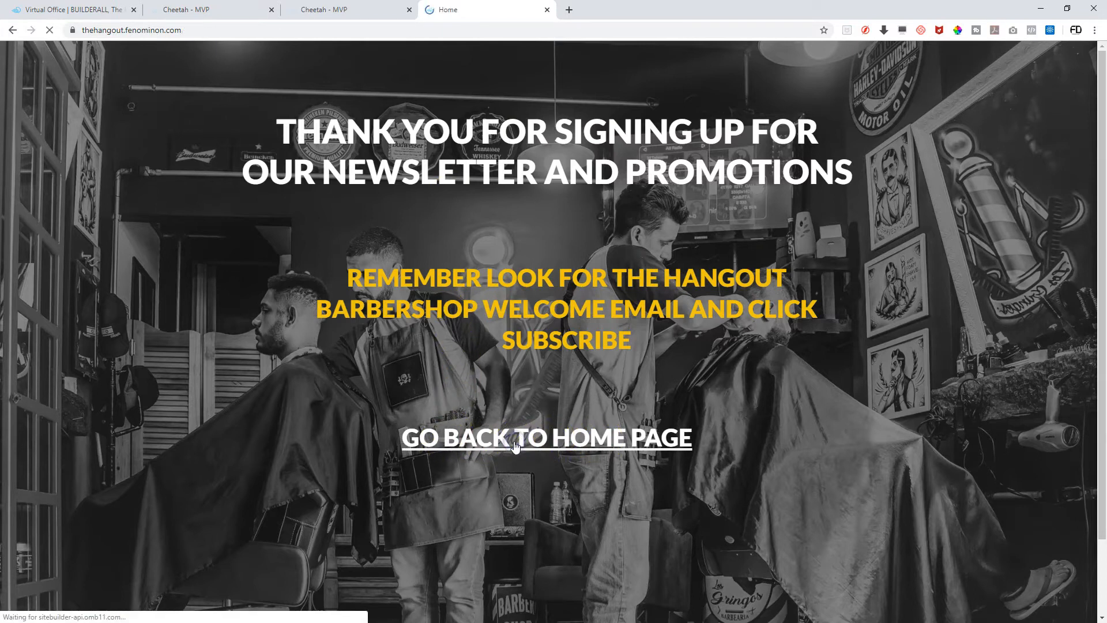
scroll(562, 261, "down", 4)
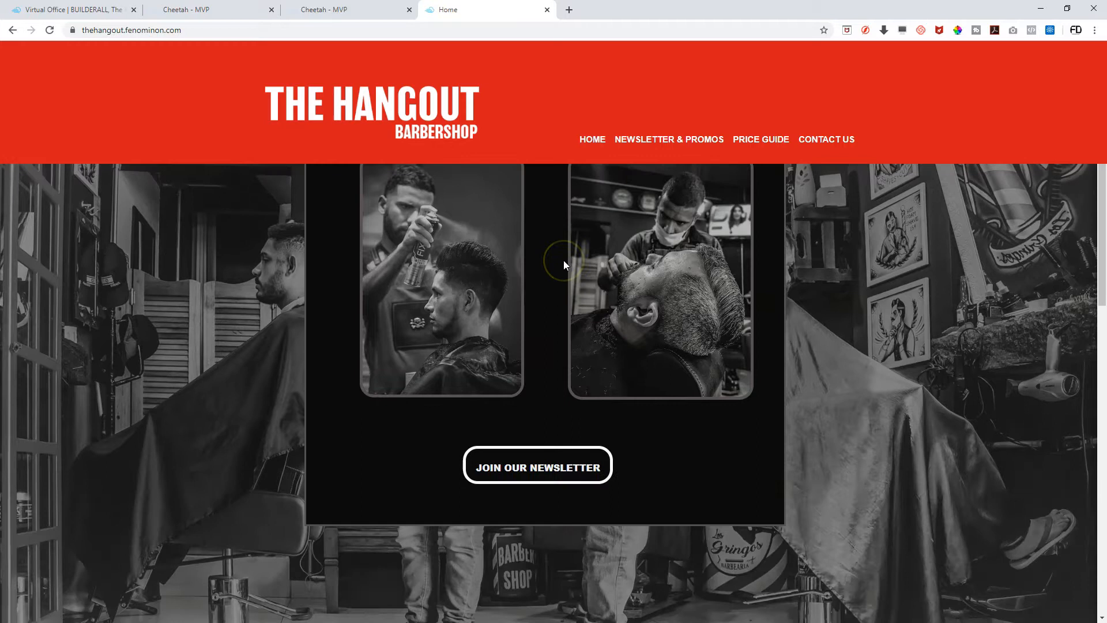
scroll(564, 262, "down", 1)
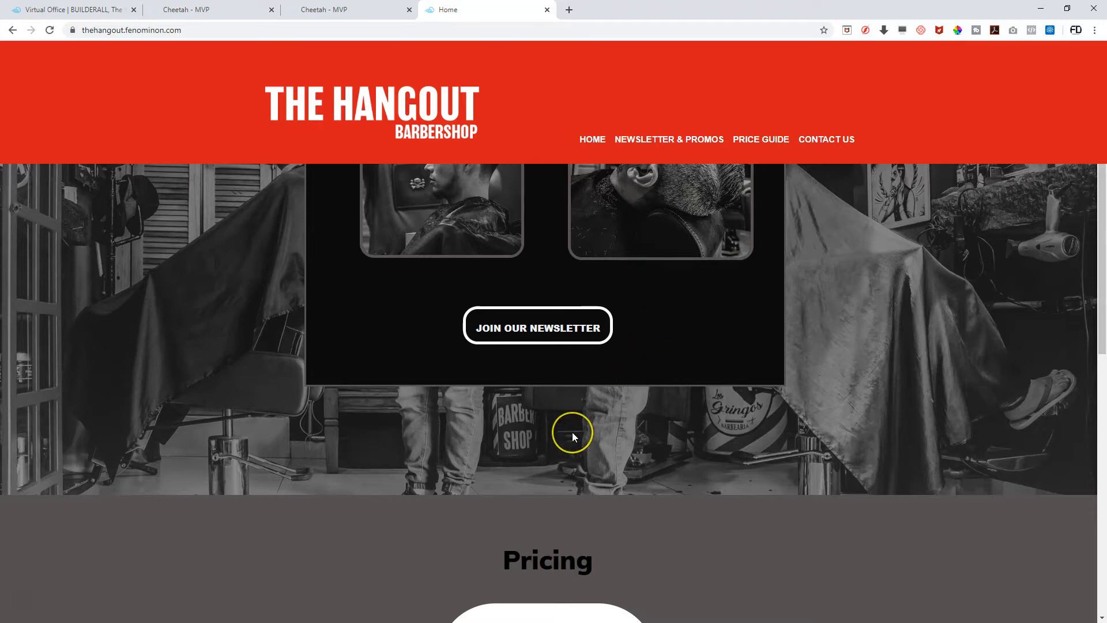
scroll(571, 431, "up", 5)
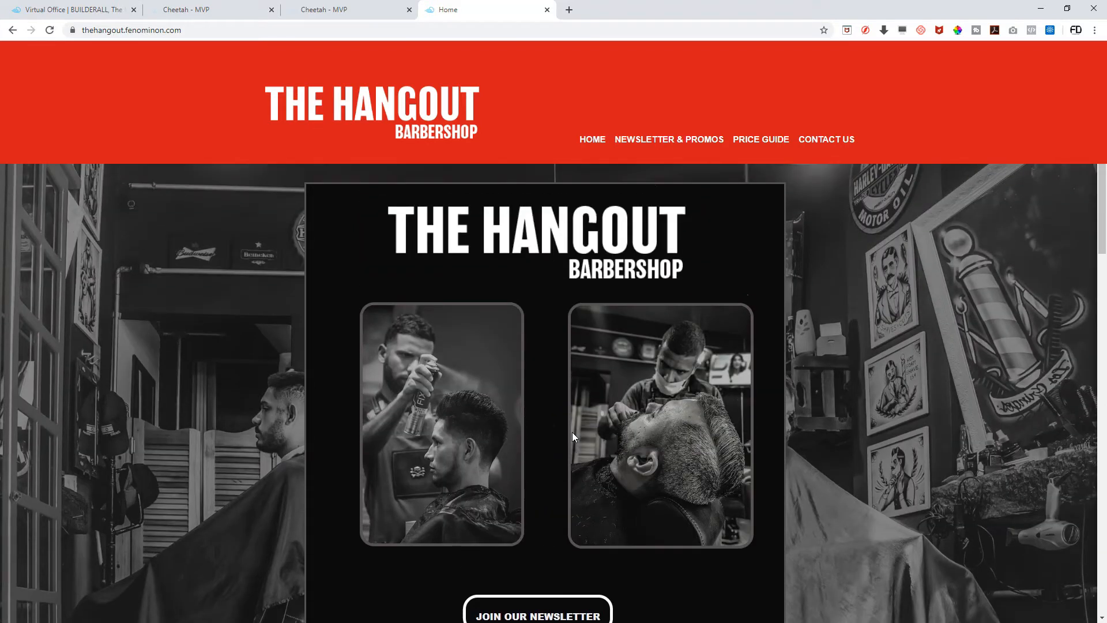